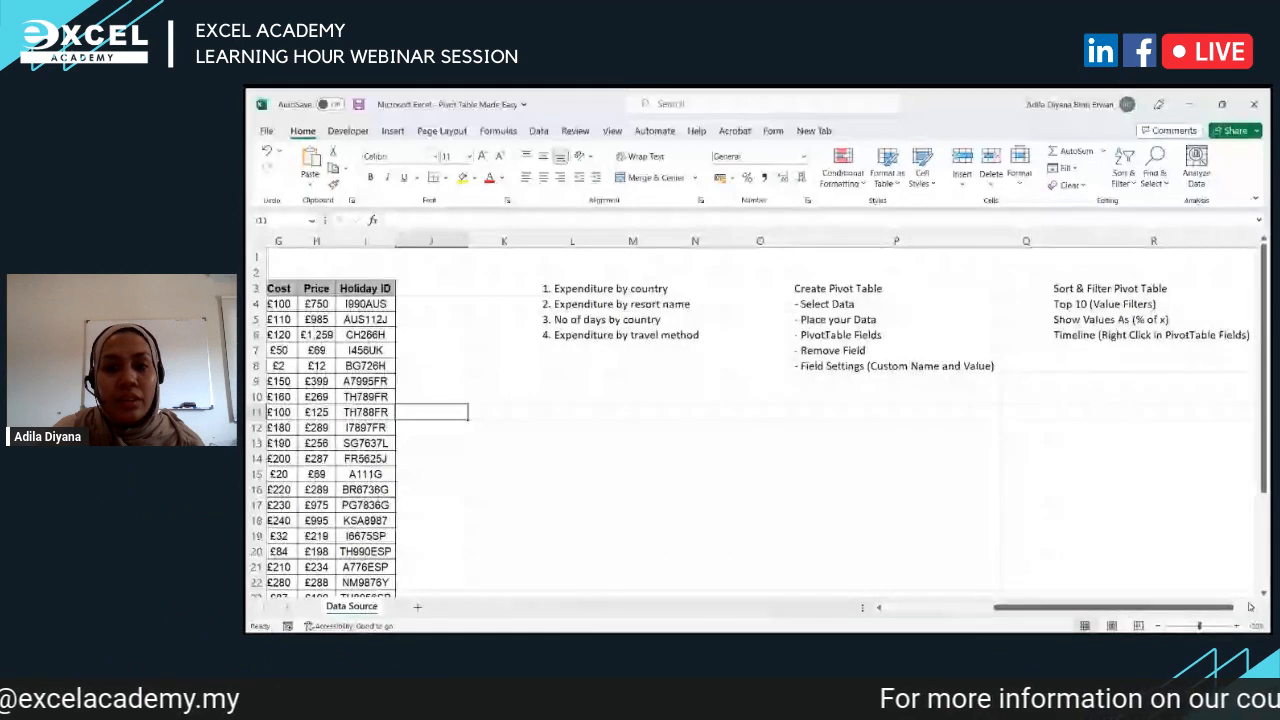
Step: Go through the Create Pivot Table topics in column P, from selecting data to field settings
left_click(1253, 607)
scroll(1253, 607, "right", 4)
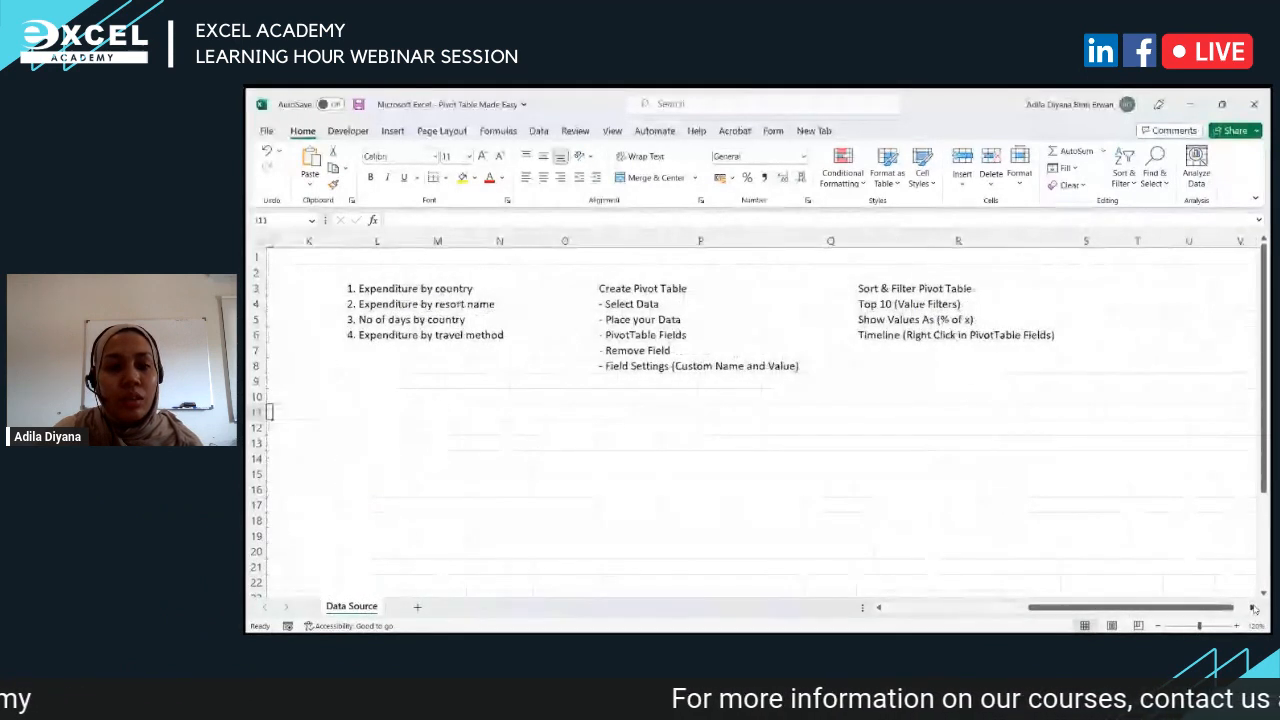
left_click(600, 288)
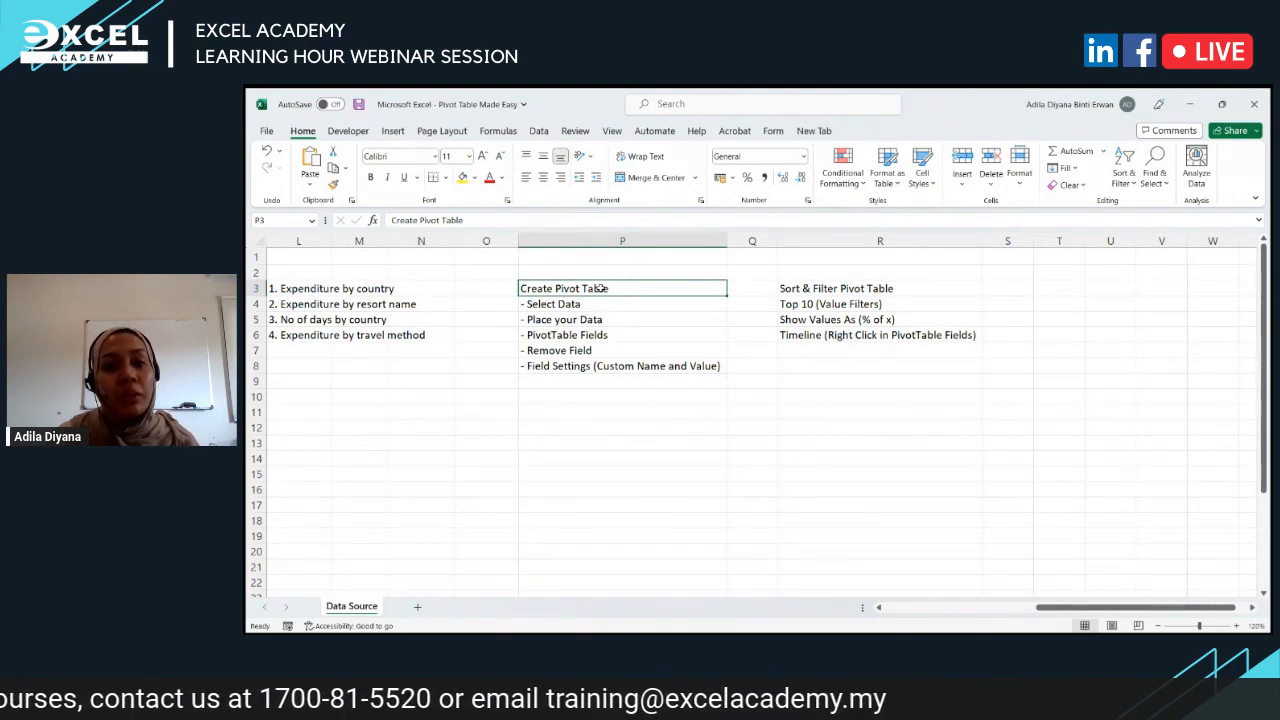
left_click(589, 307)
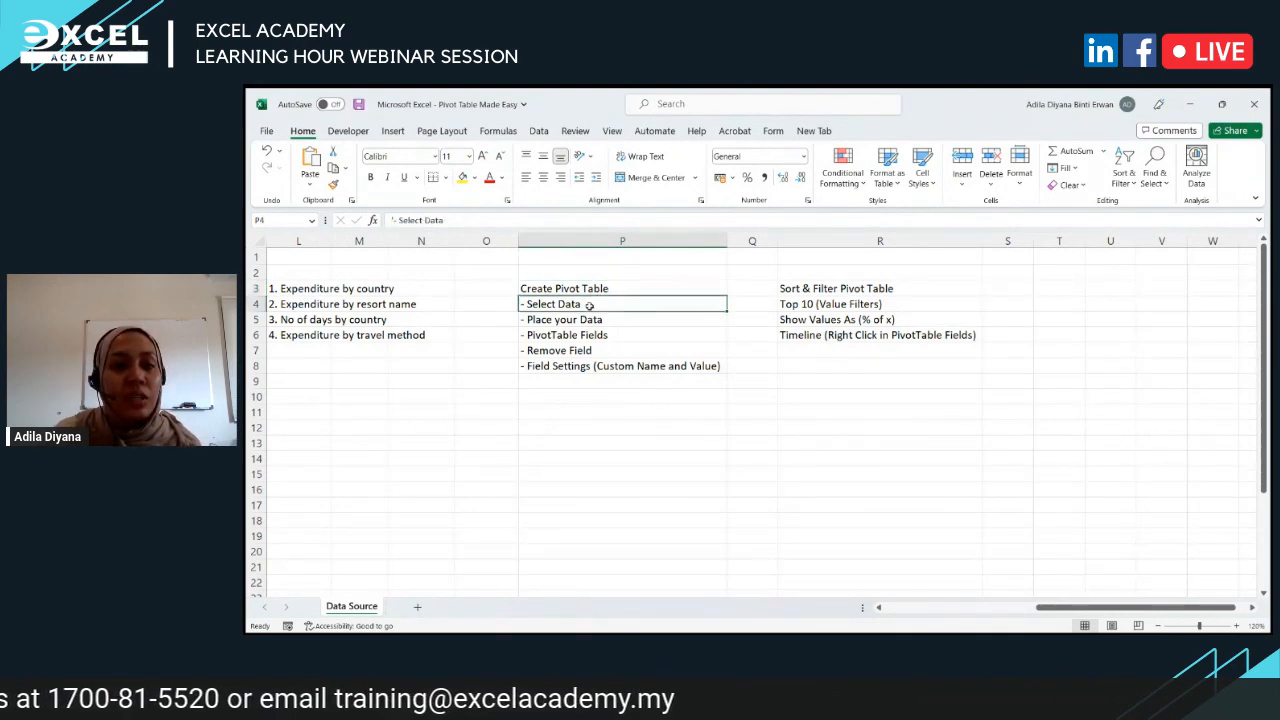
left_click(574, 319)
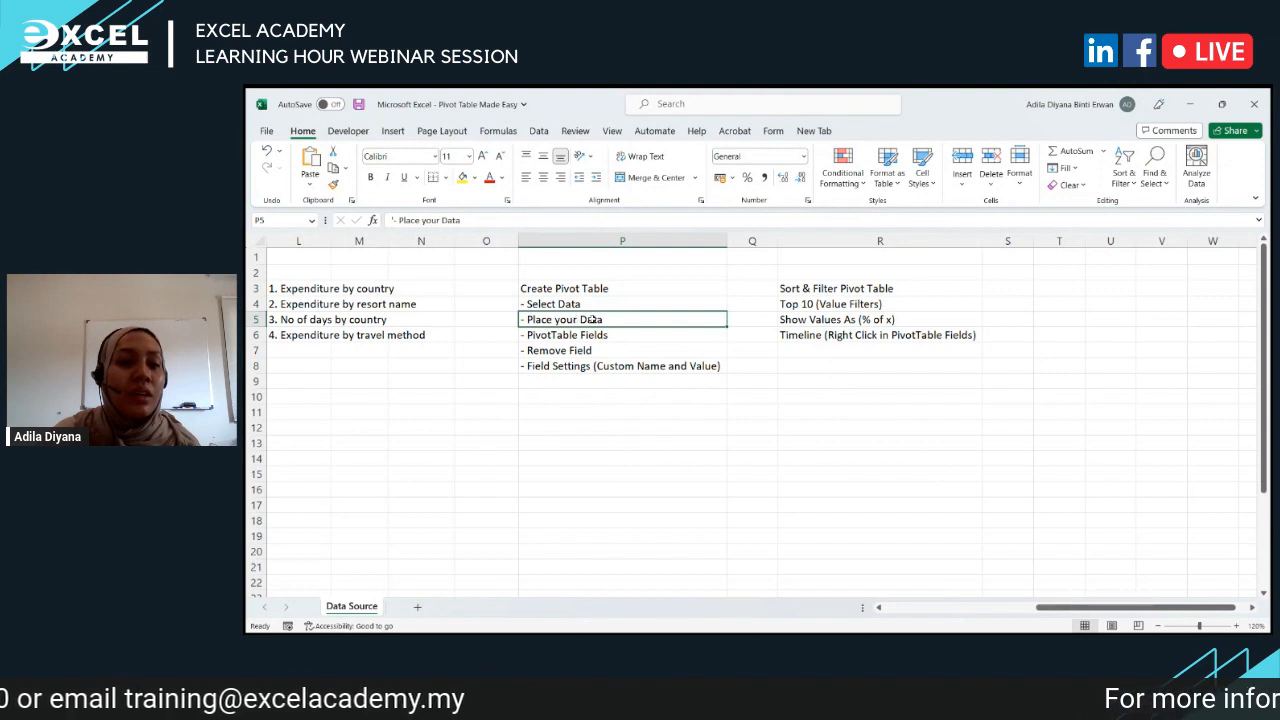
left_click(595, 333)
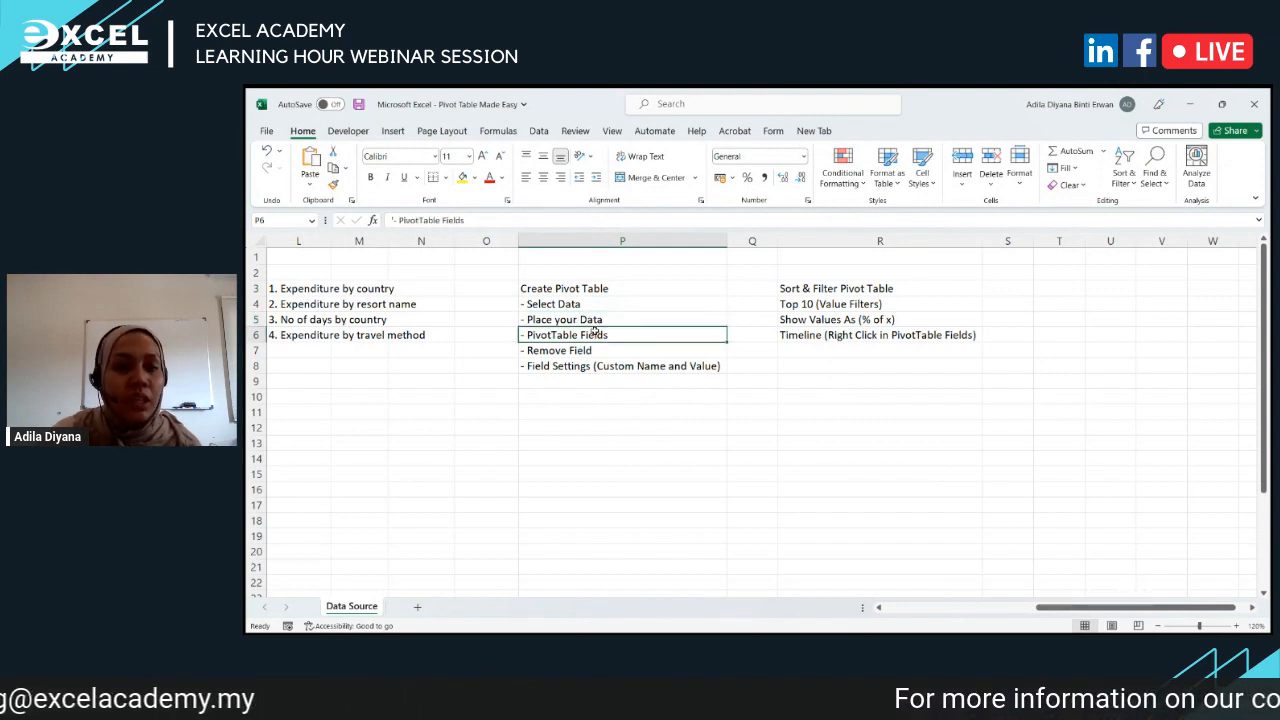
left_click(585, 348)
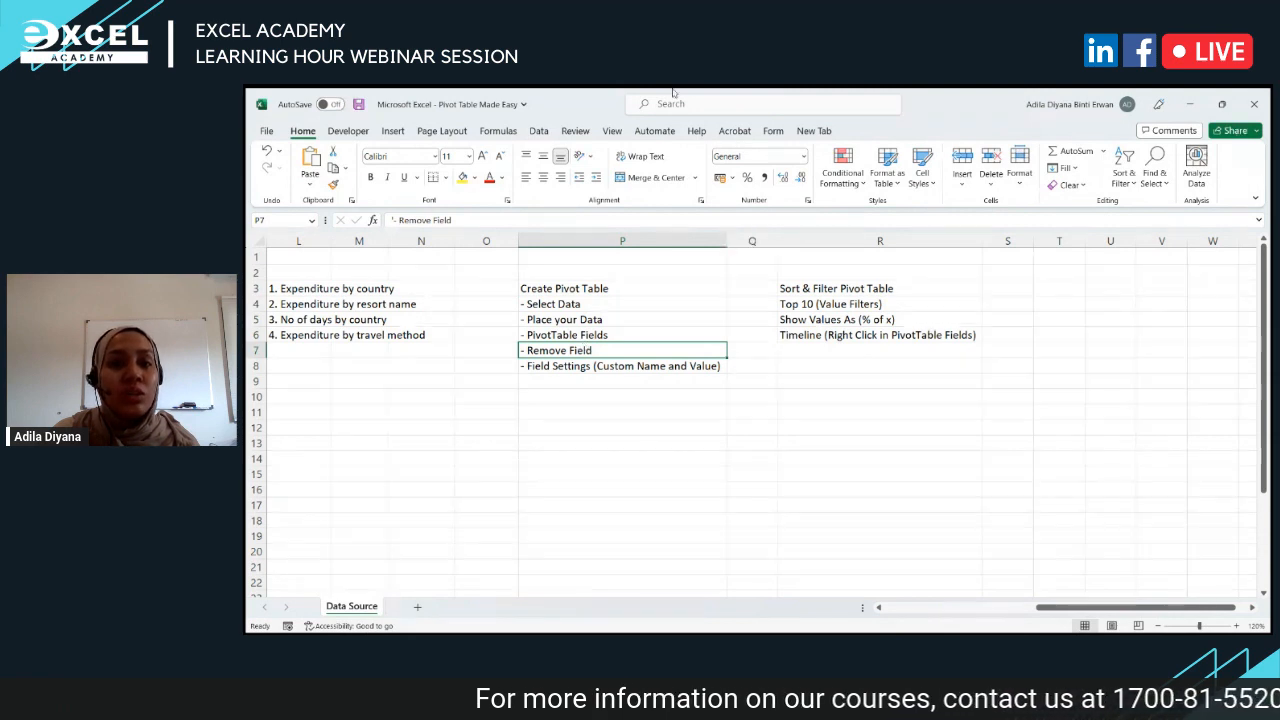
left_click(600, 369)
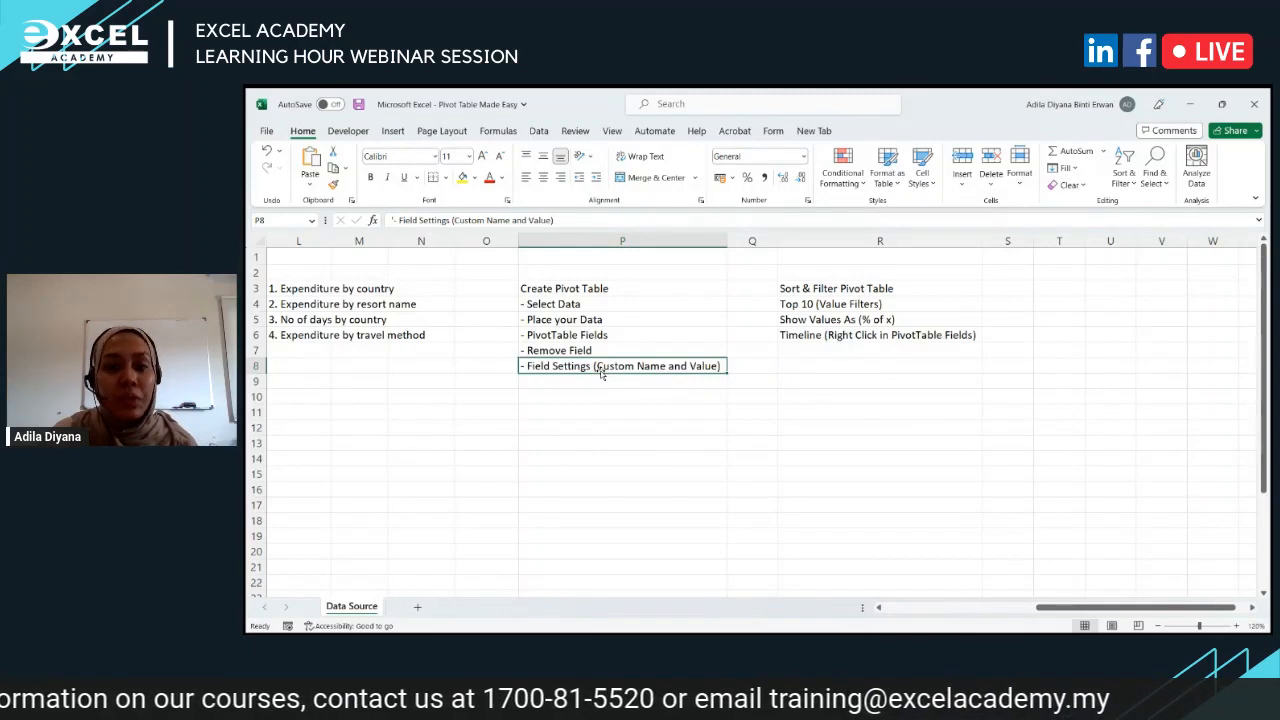
Step: Go through the Sort & Filter Pivot Table topics in column R, including Top 10, Show Values As and Timeline
left_click(855, 245)
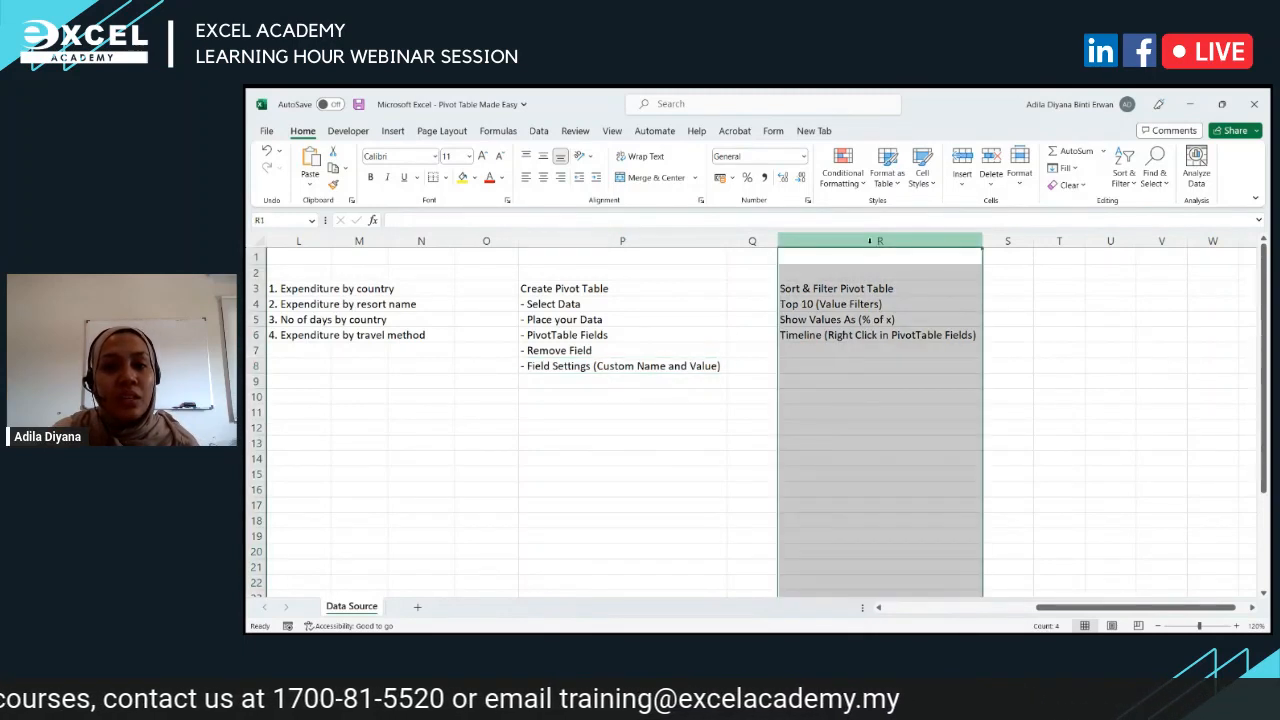
left_click(845, 287)
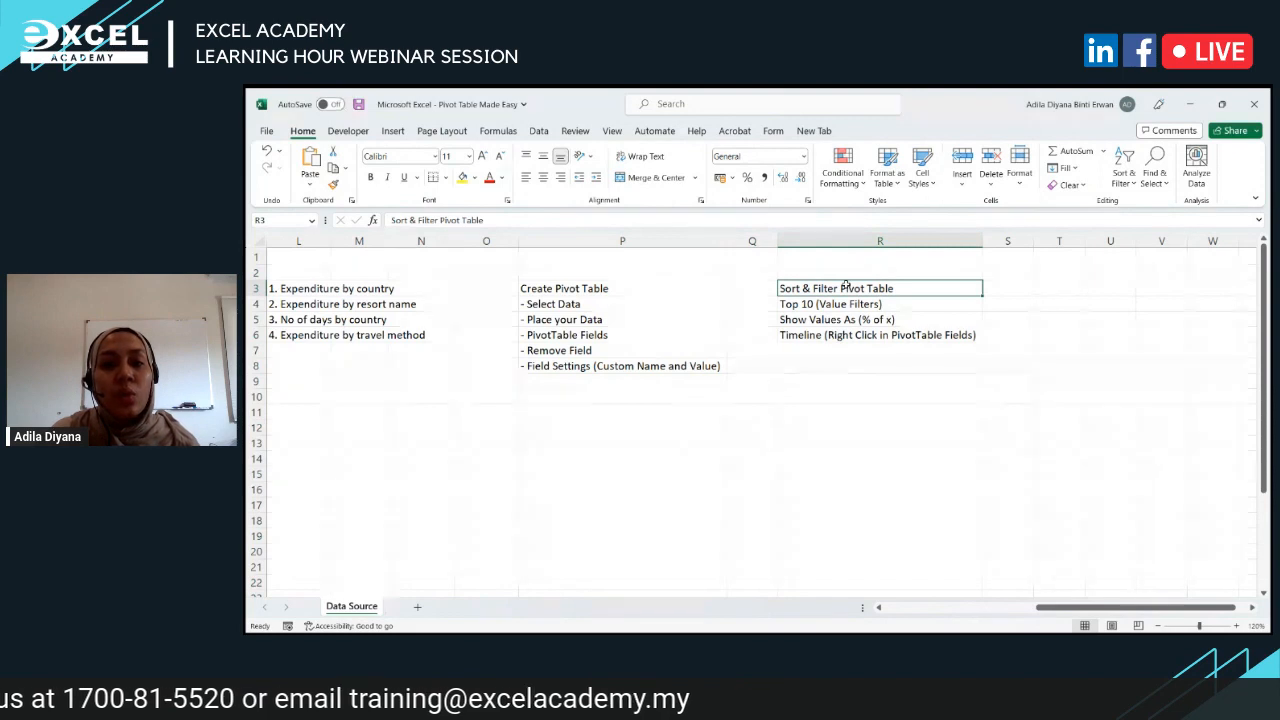
left_click(940, 304)
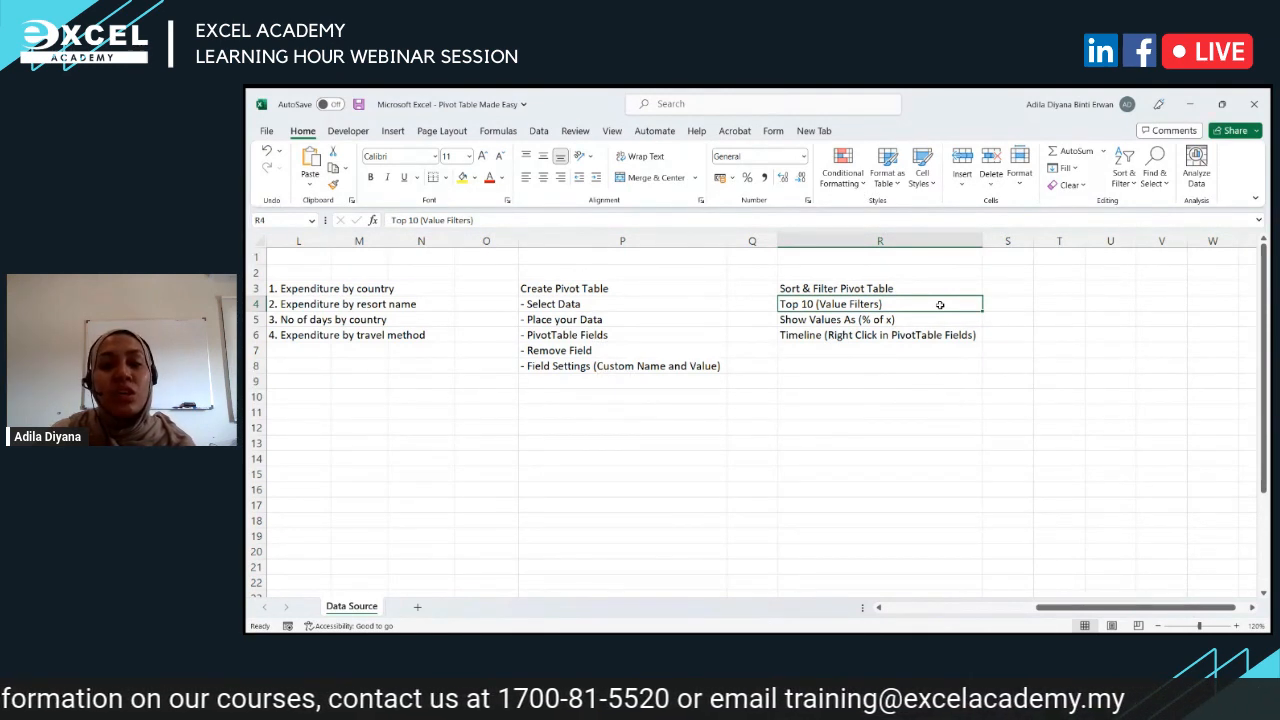
left_click(926, 320)
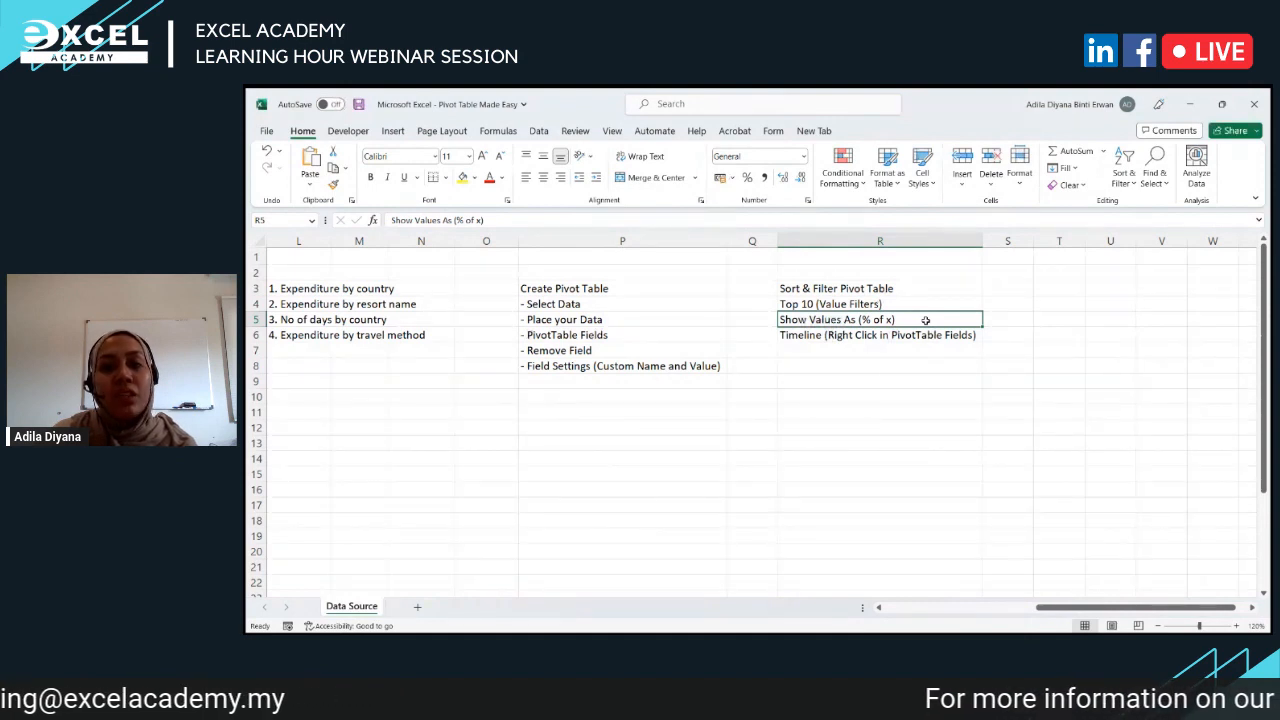
left_click(916, 336)
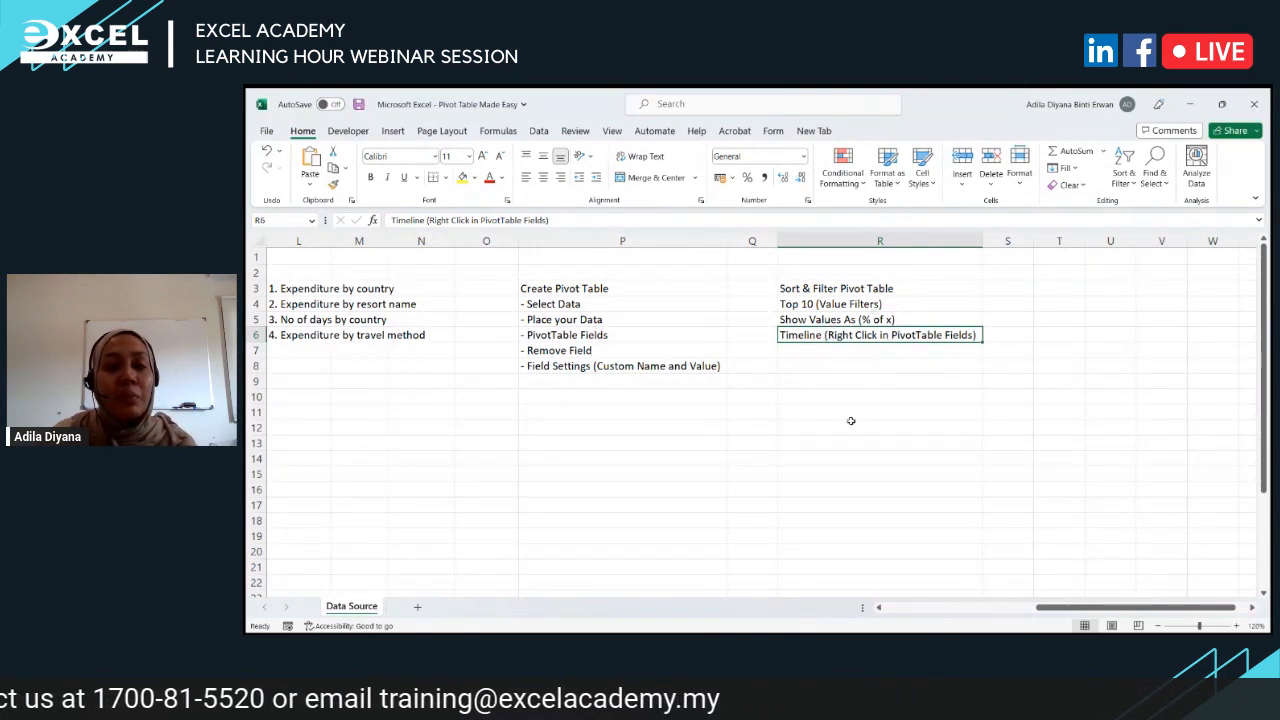
Step: Enter the title "99 Speedmart" in cell M16, in the empty area beside the travel data
left_click_drag(1052, 610, 900, 612)
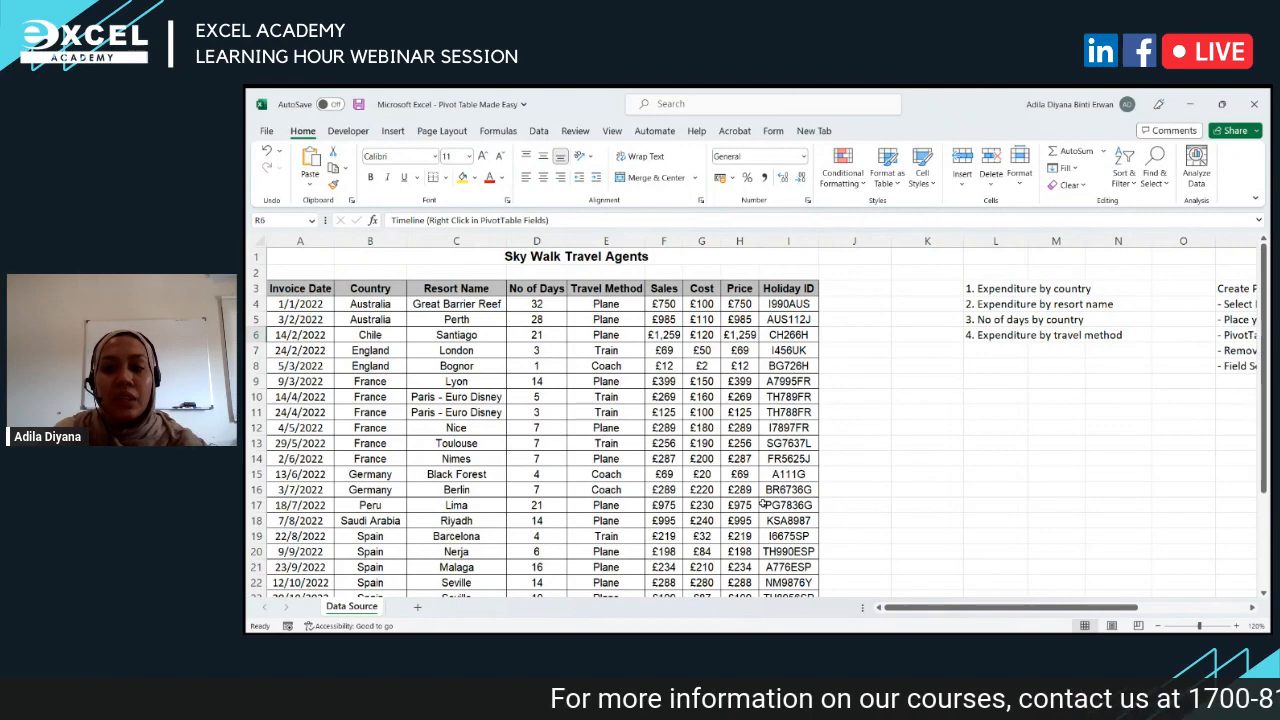
scroll(1136, 560, "right", 3)
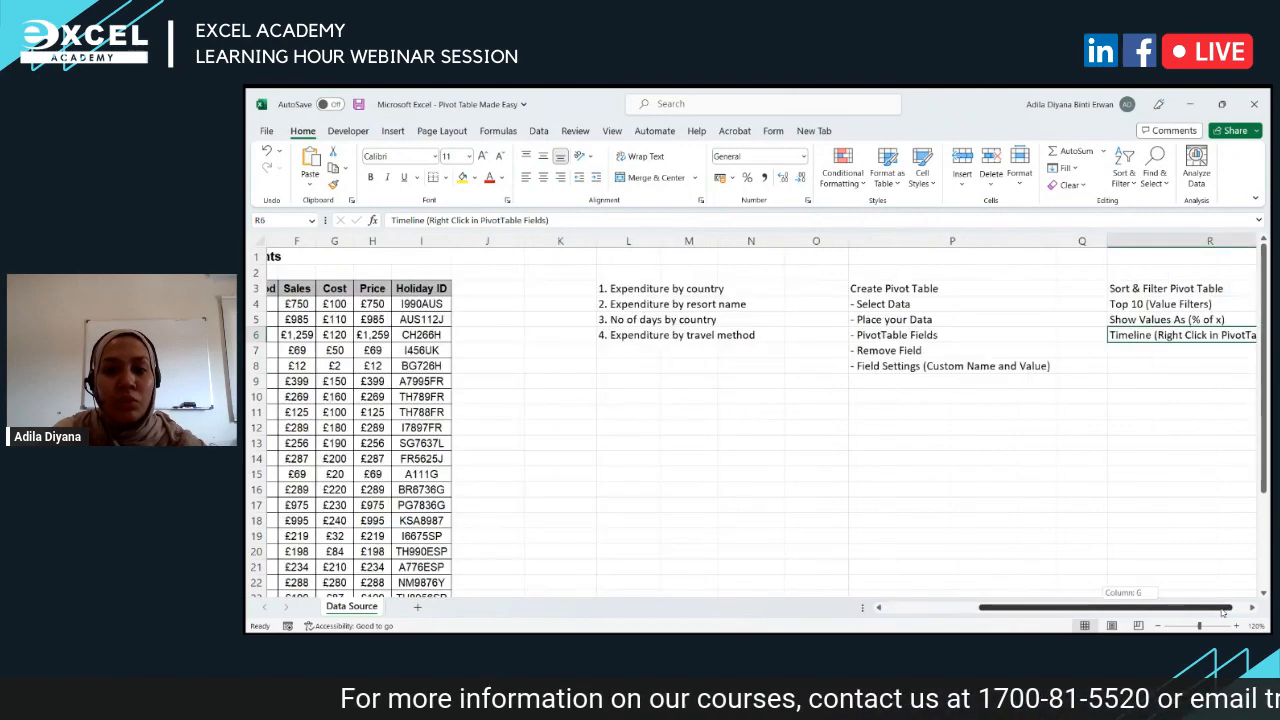
scroll(1136, 544, "down", 4)
left_click(641, 307)
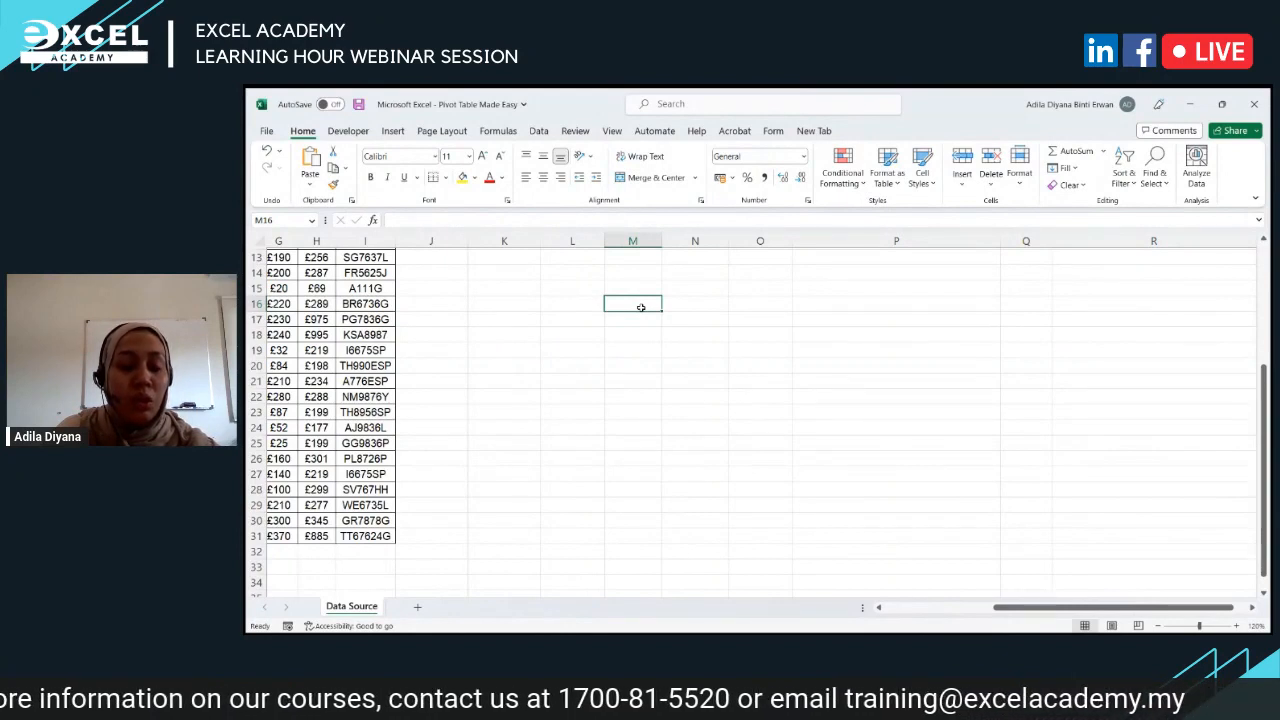
type("99")
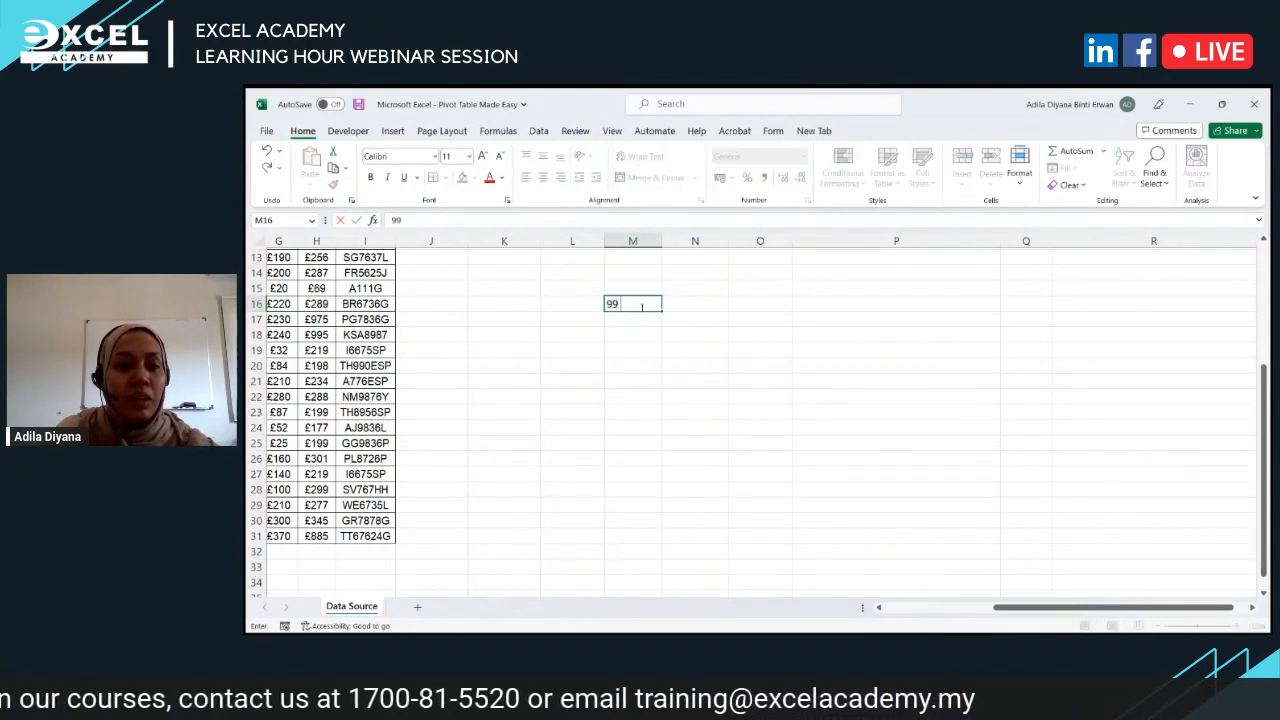
type(" Speedmart")
key("Return")
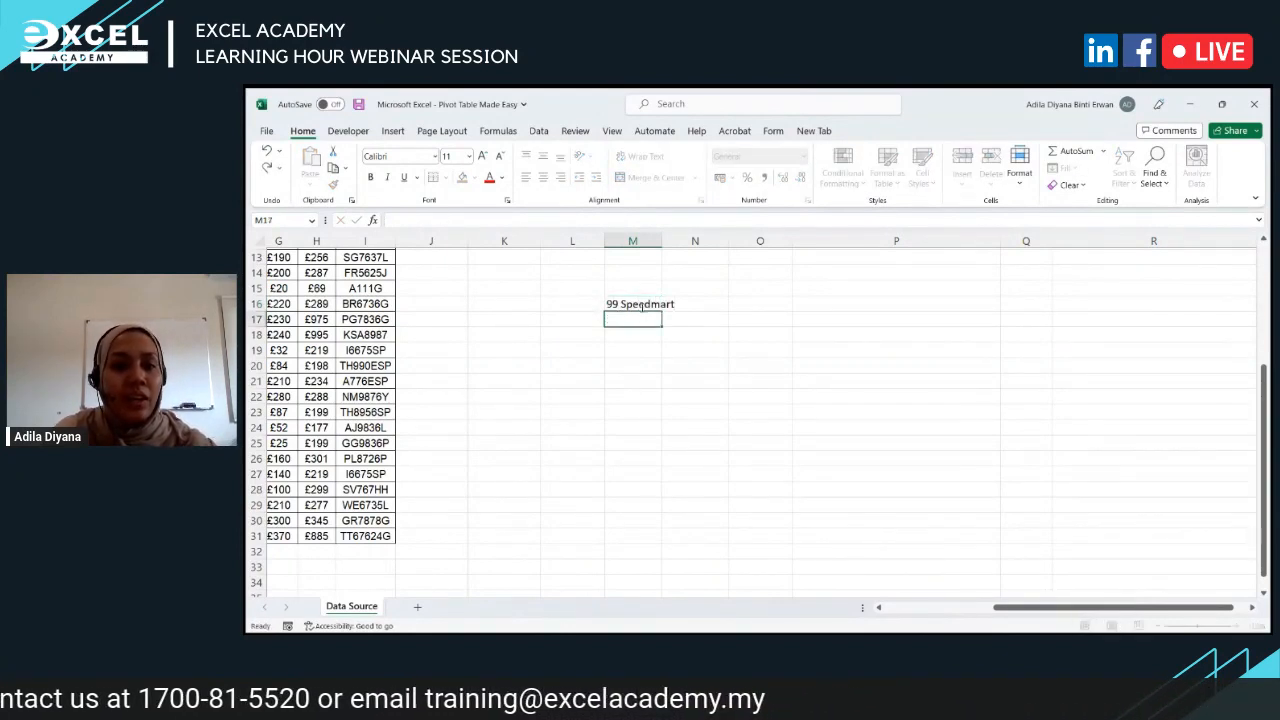
Step: Add a Product column starting in M18, listing A, B and C below the header
key("Return")
type("Product")
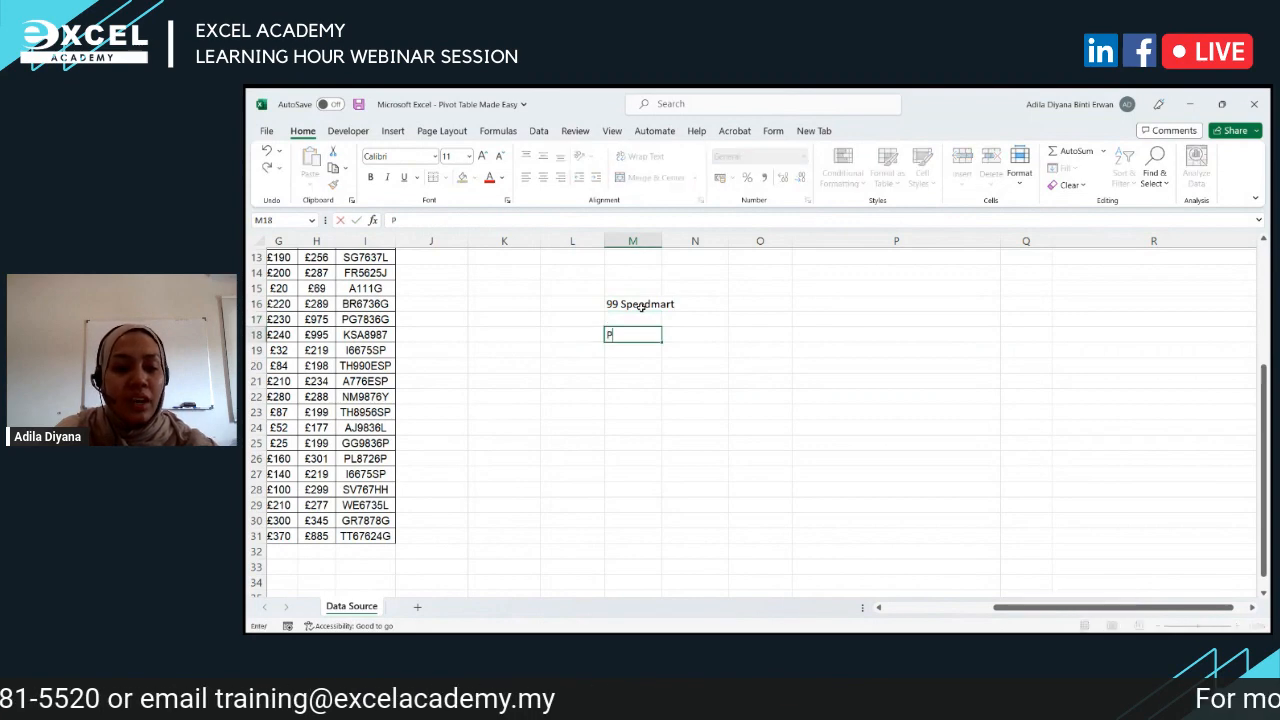
key("Return")
type("A")
key("Return")
type("b")
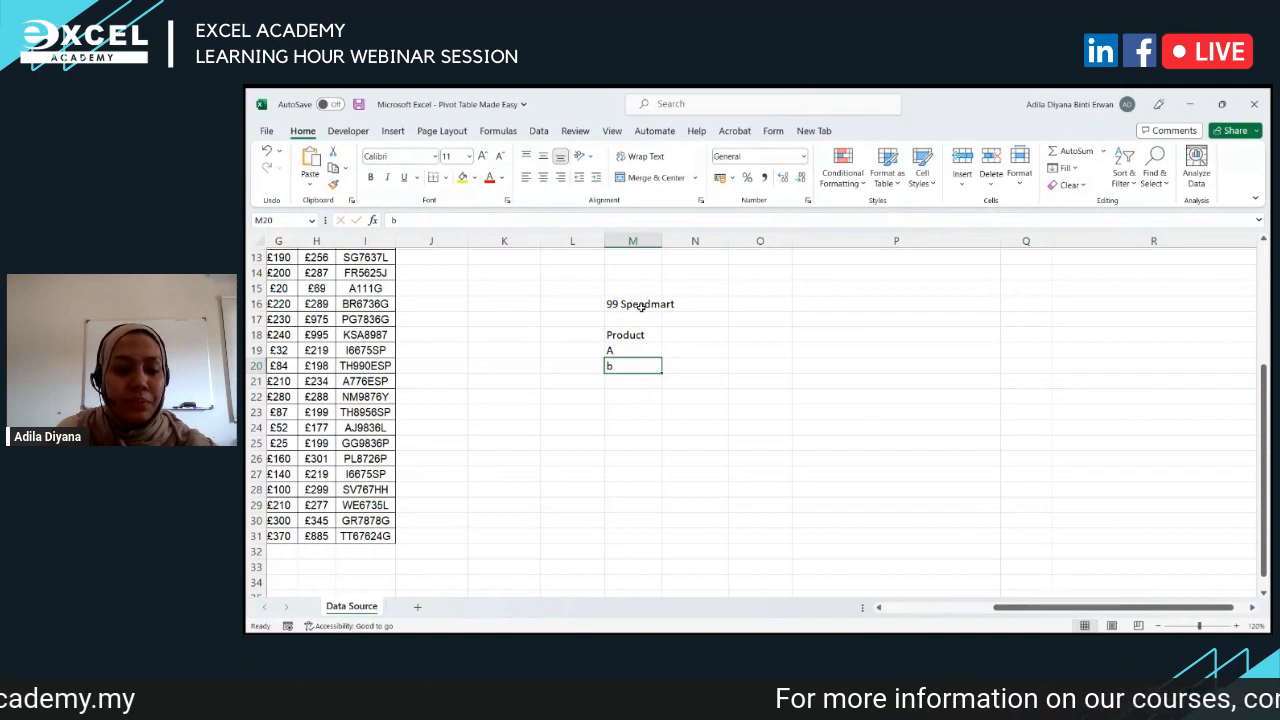
key("Return")
type("C")
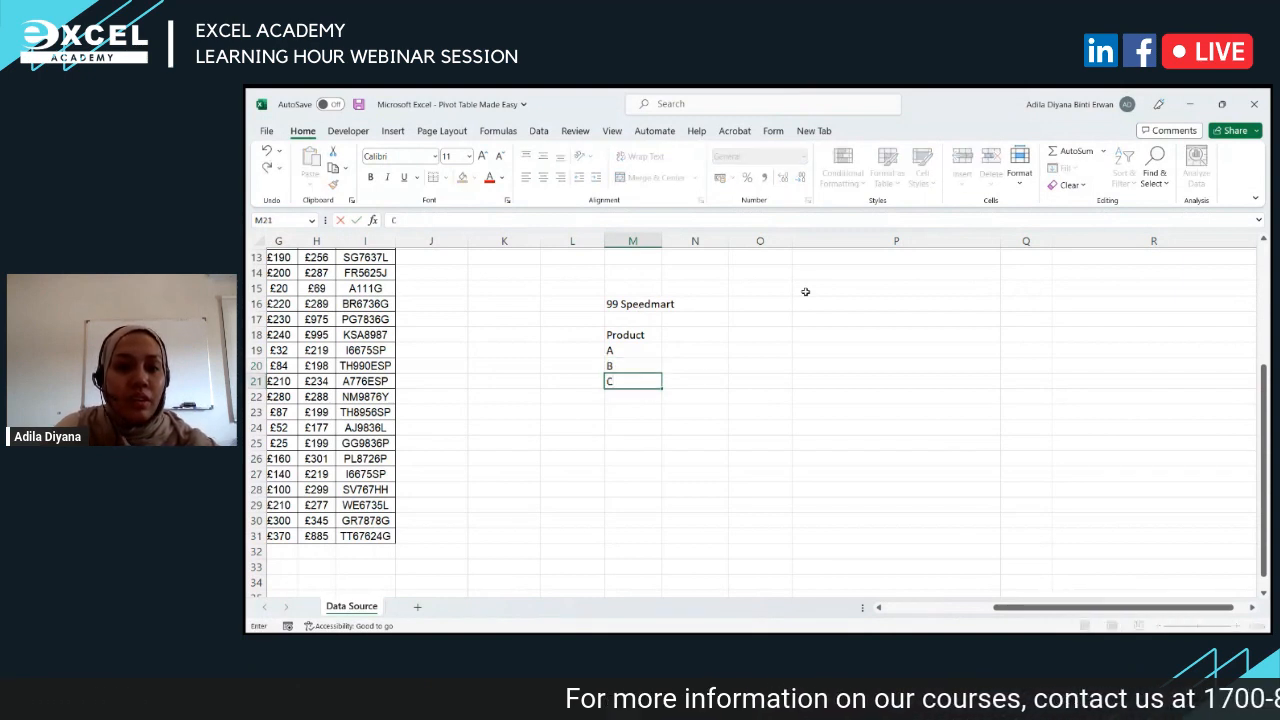
Step: Add a "Price per unit" column in N18 with the prices 10, 12 and 14 for products A to C
left_click(722, 337)
type("Price per unit")
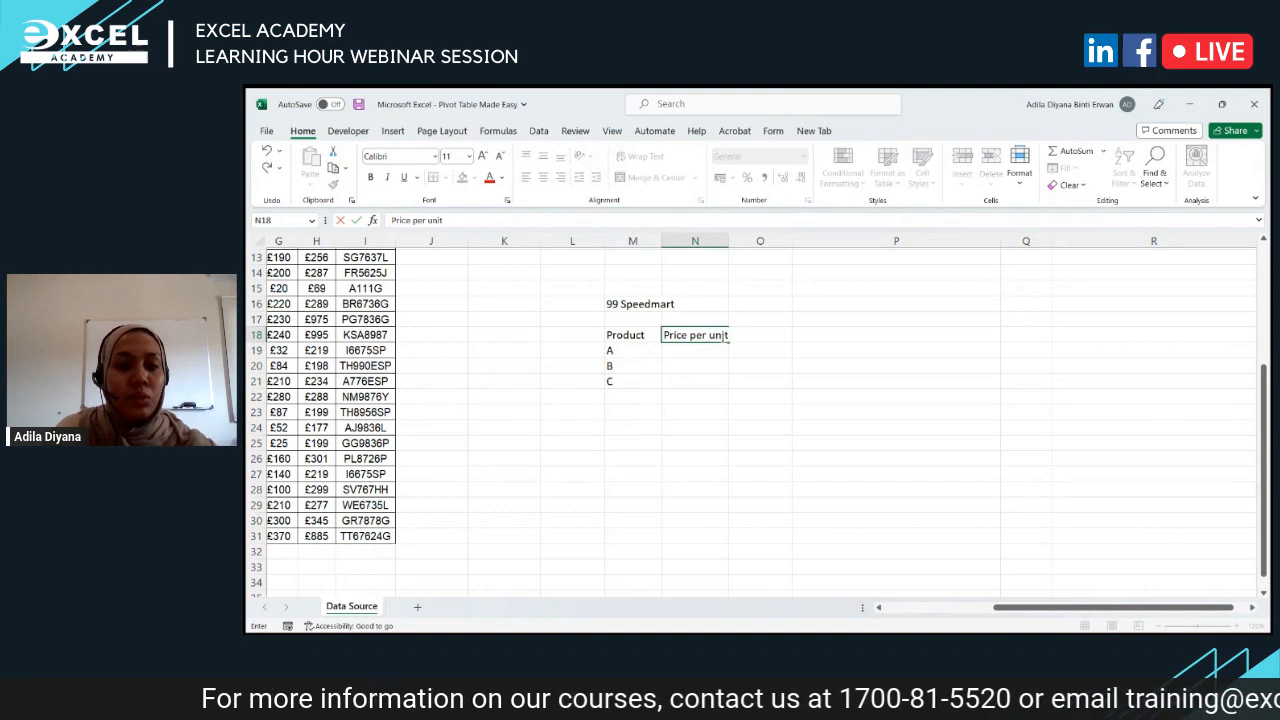
key("Return")
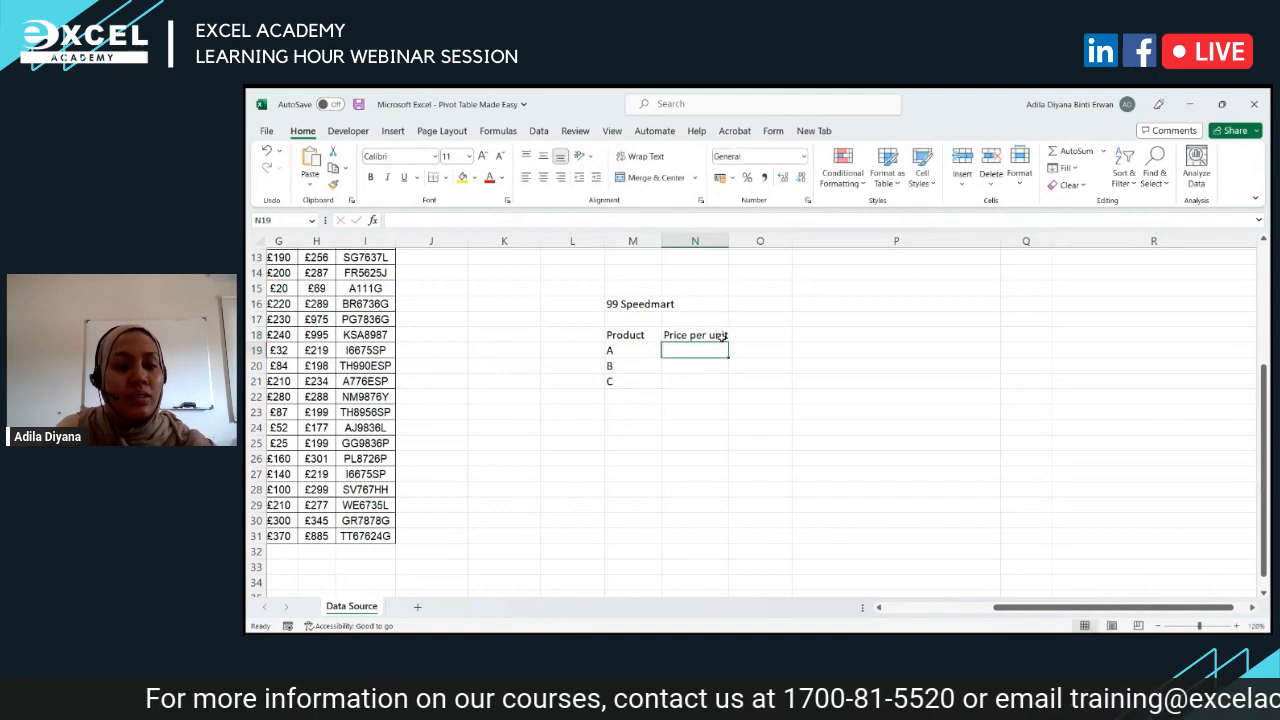
type("10")
key("Return")
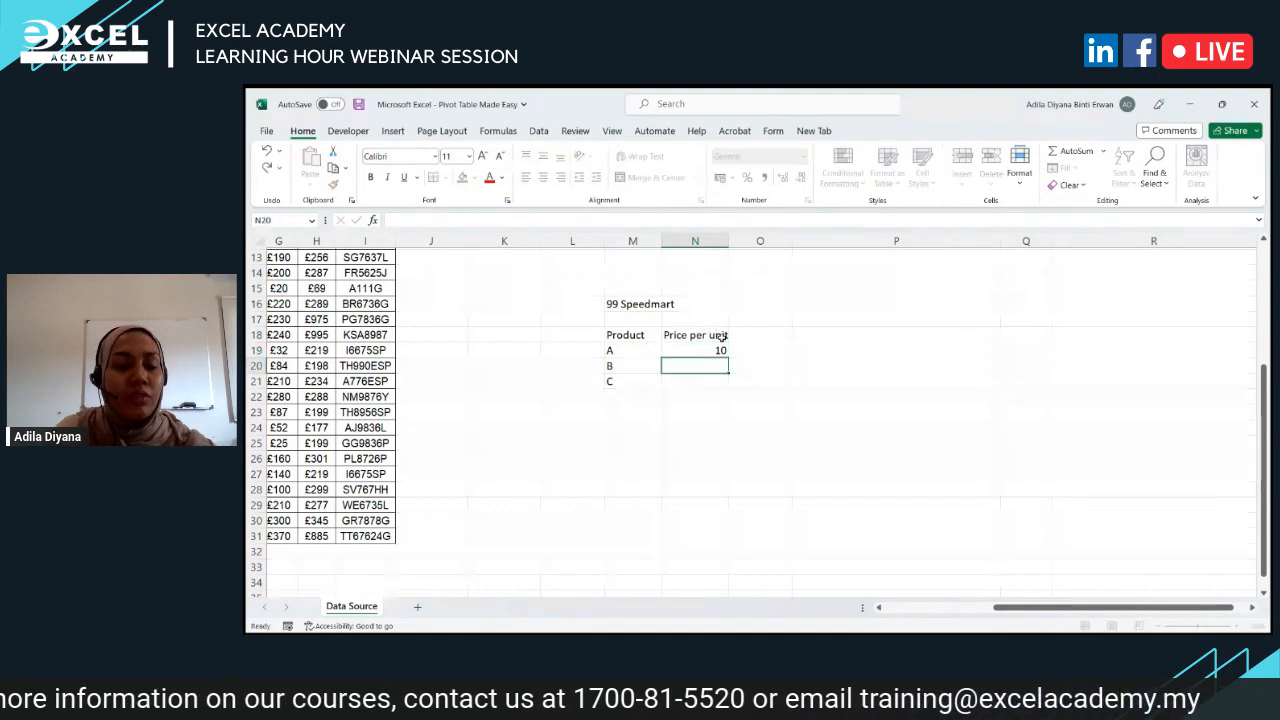
type("12")
key("Return")
type("14")
key("Return")
Step: Enter the header "No of unit sold" in O18 and fit column O's width to its contents
left_click(766, 337)
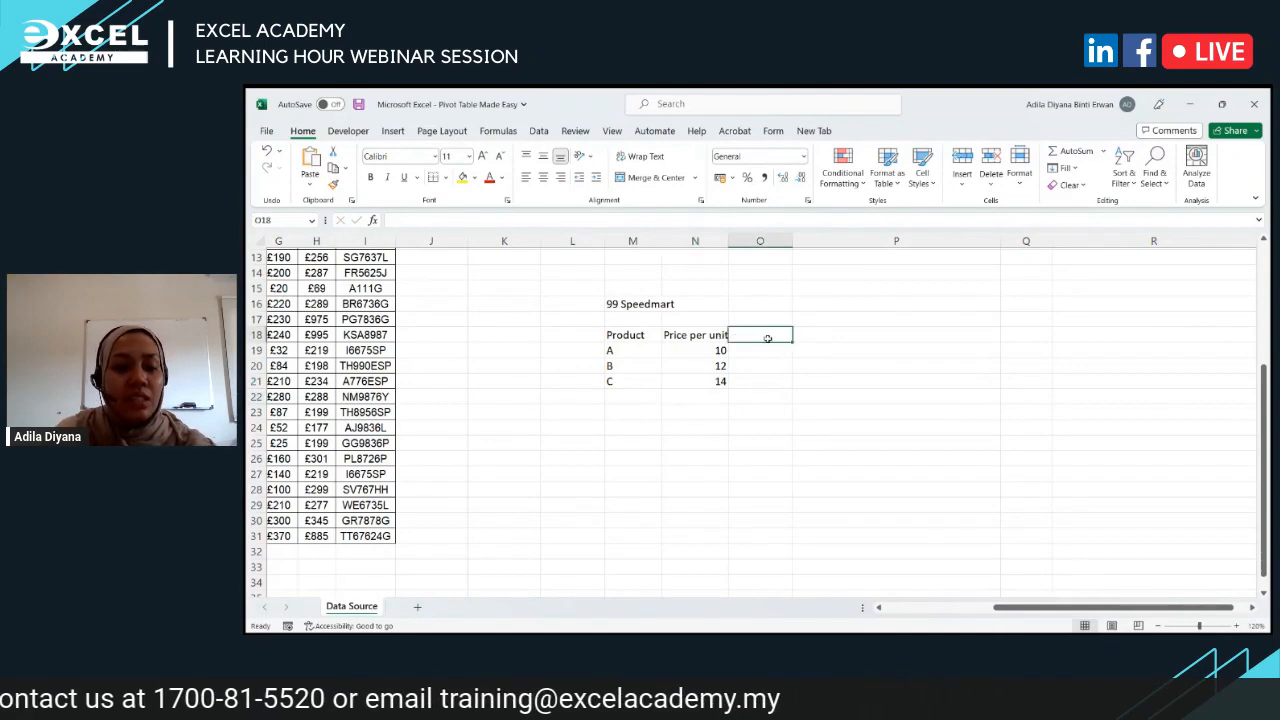
type("sALES")
key("BackSpace")
key("BackSpace")
key("BackSpace")
key("BackSpace")
key("BackSpace")
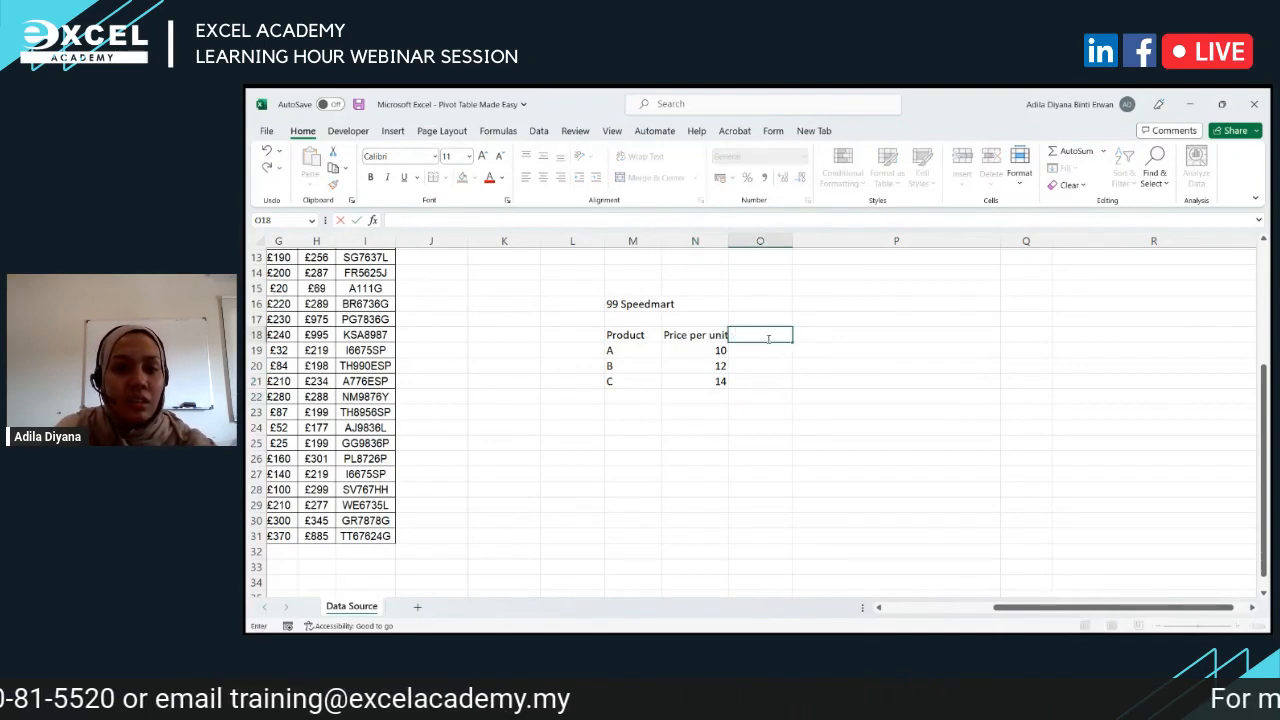
type("No i")
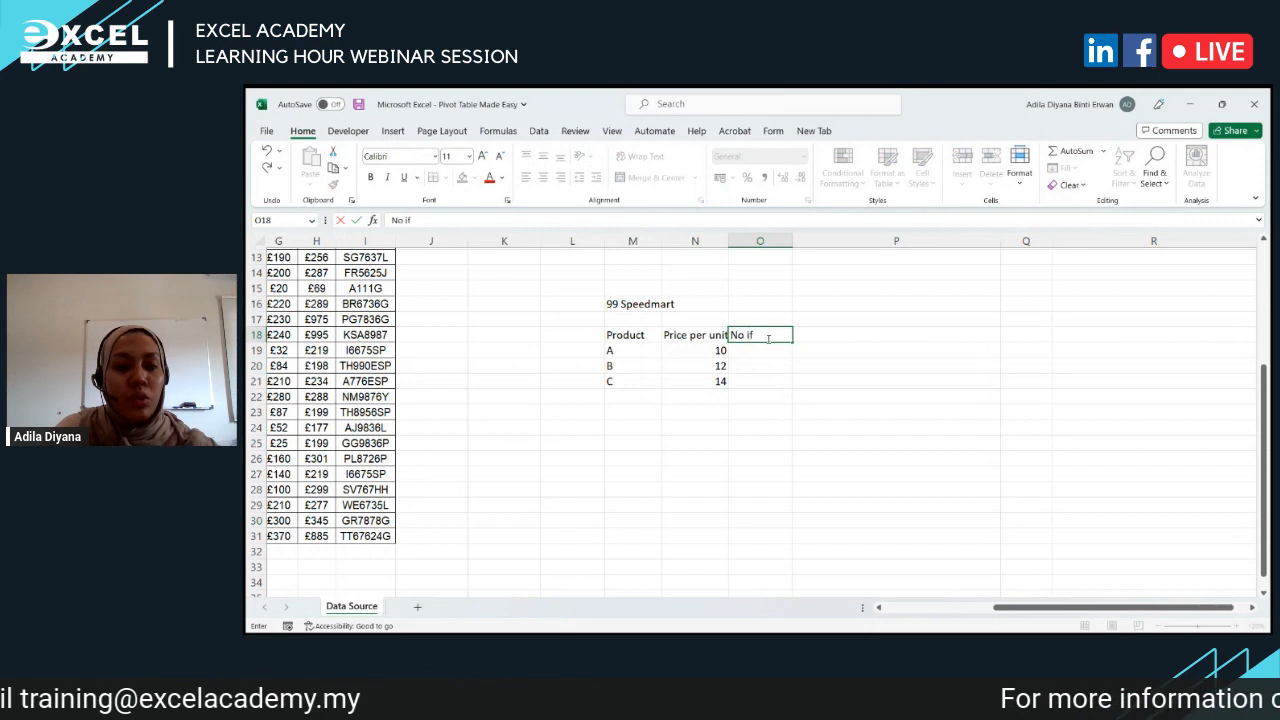
key("BackSpace")
type("of unit sold")
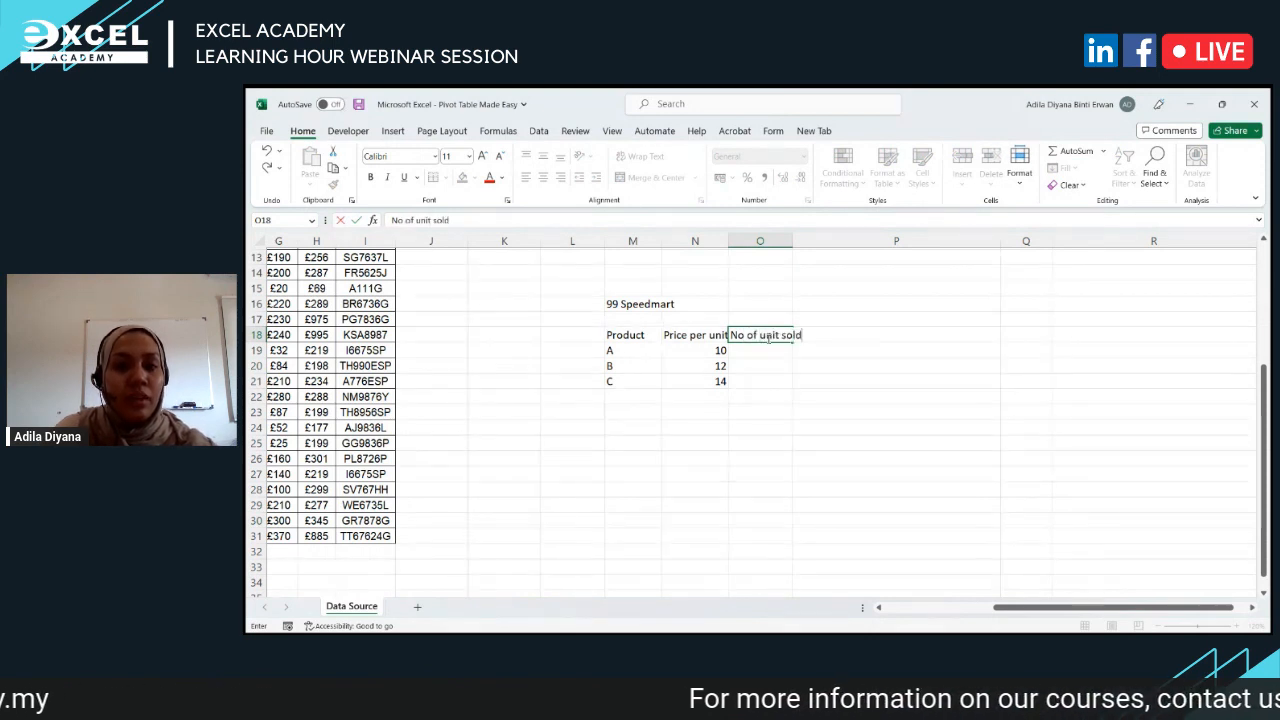
key("Return")
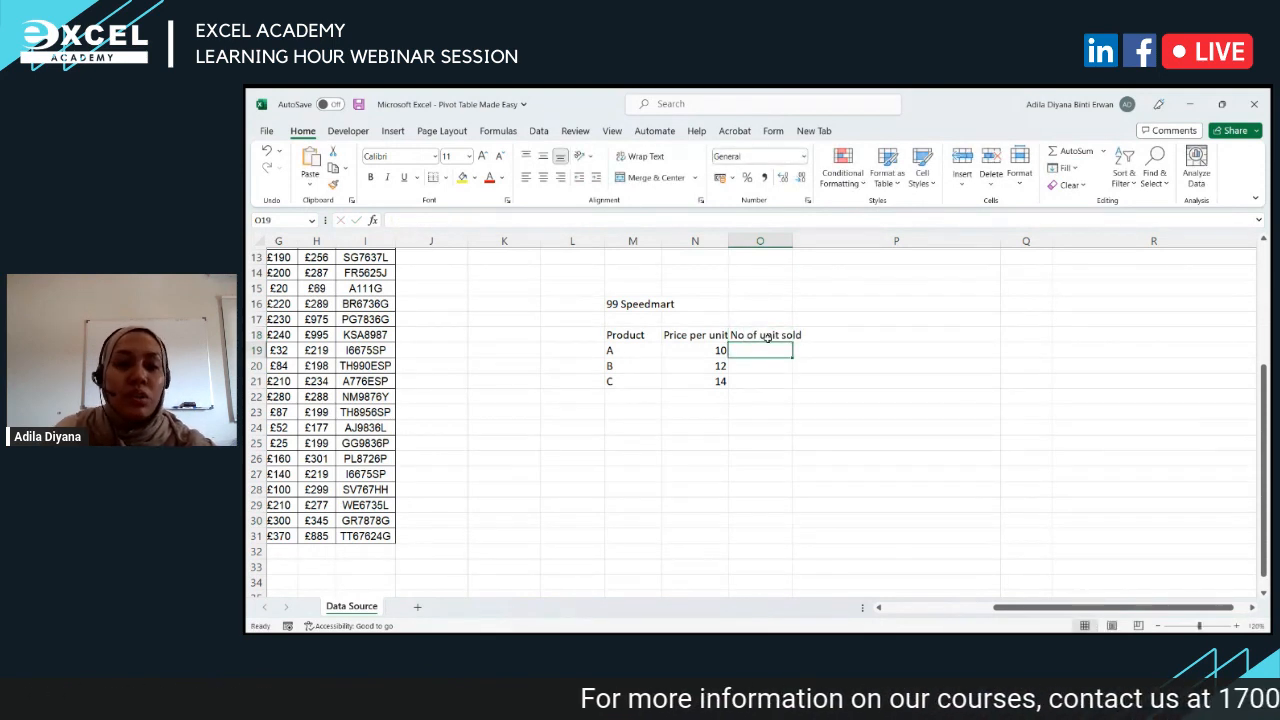
double_click(792, 241)
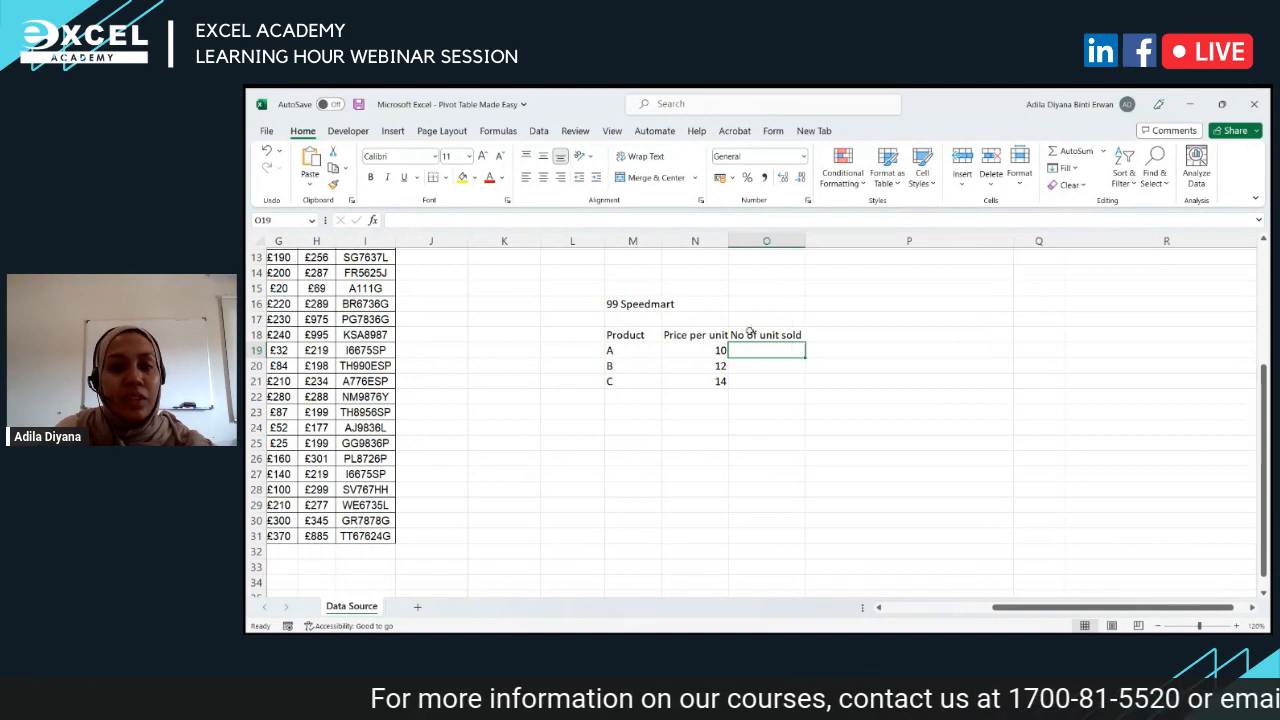
Step: Enter the units sold for products A, B and C as 100, 80 and 60 in O19:O21
type("100")
key("Return")
type("80")
key("Return")
type("60")
key("Return")
Step: Examine the small product table in M18:O21 row by row for products A, B and C
left_click_drag(632, 335, 766, 383)
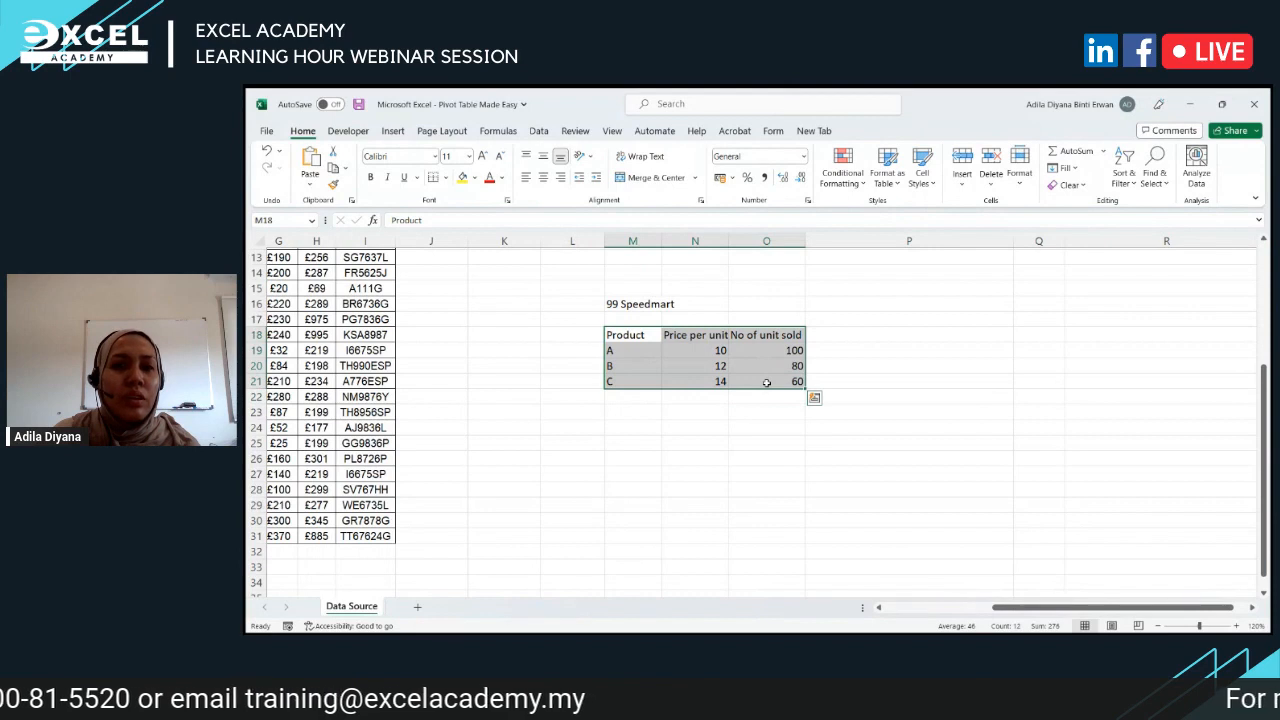
left_click(637, 351)
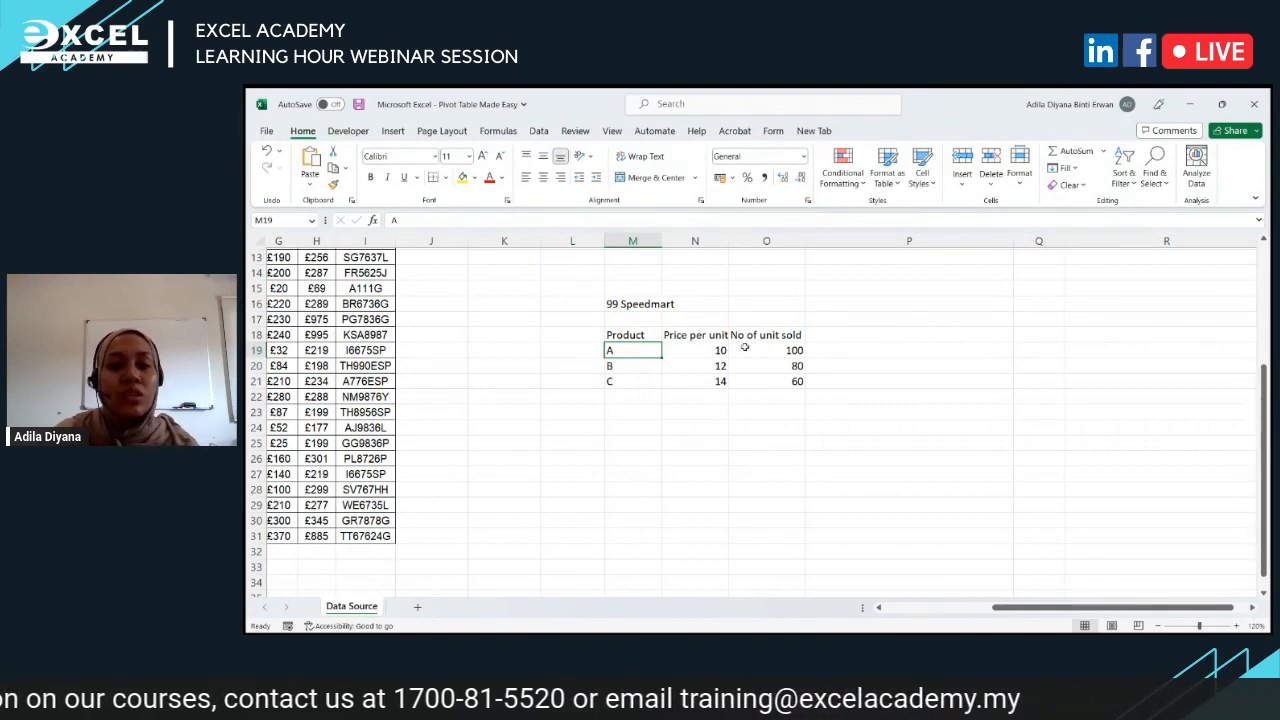
left_click(645, 369)
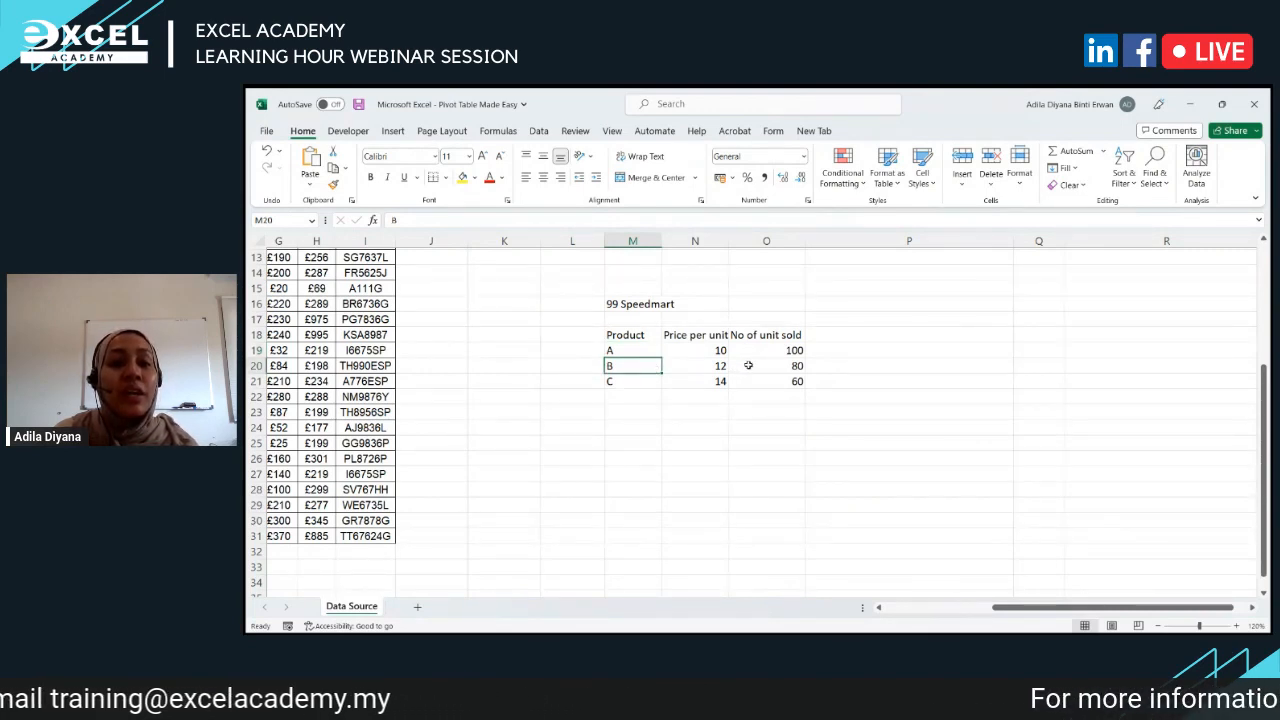
left_click(635, 384)
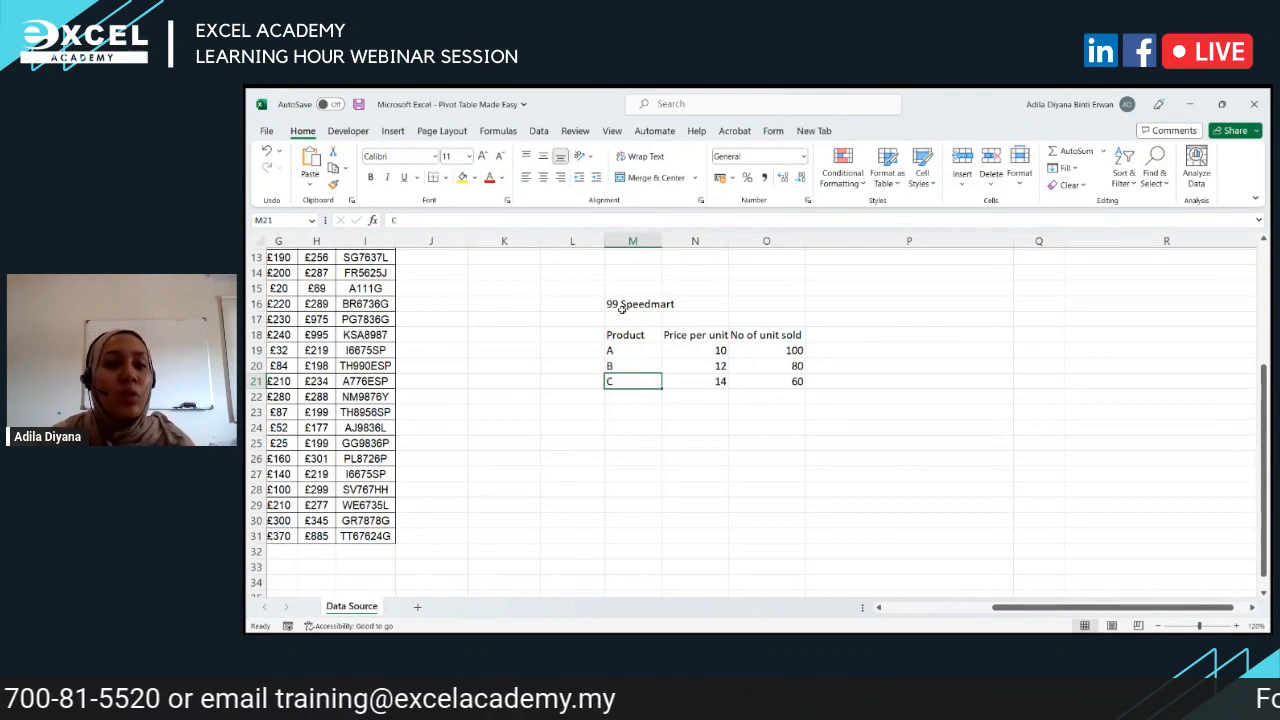
Step: Clear the whole 99 Speedmart example from M16:O22 and return to the start of the travel data
left_click_drag(621, 308, 792, 392)
key("Delete")
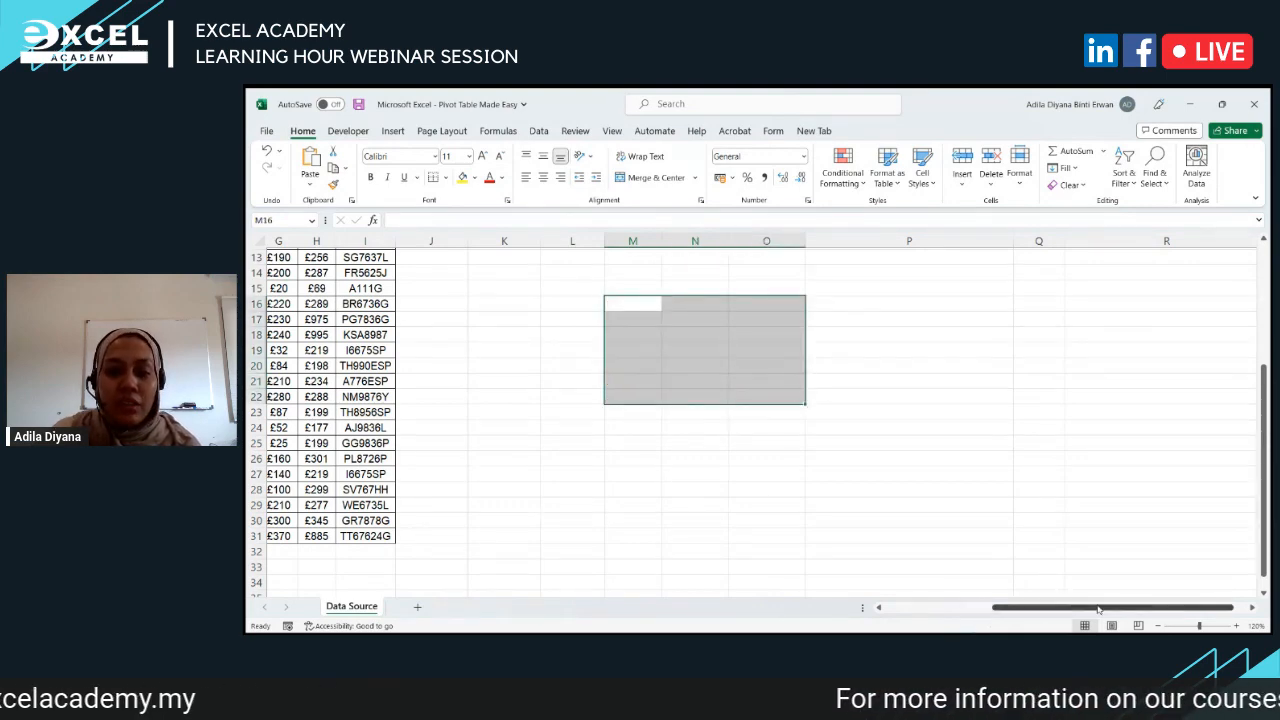
scroll(760, 410, "left", 3)
scroll(733, 427, "up", 4)
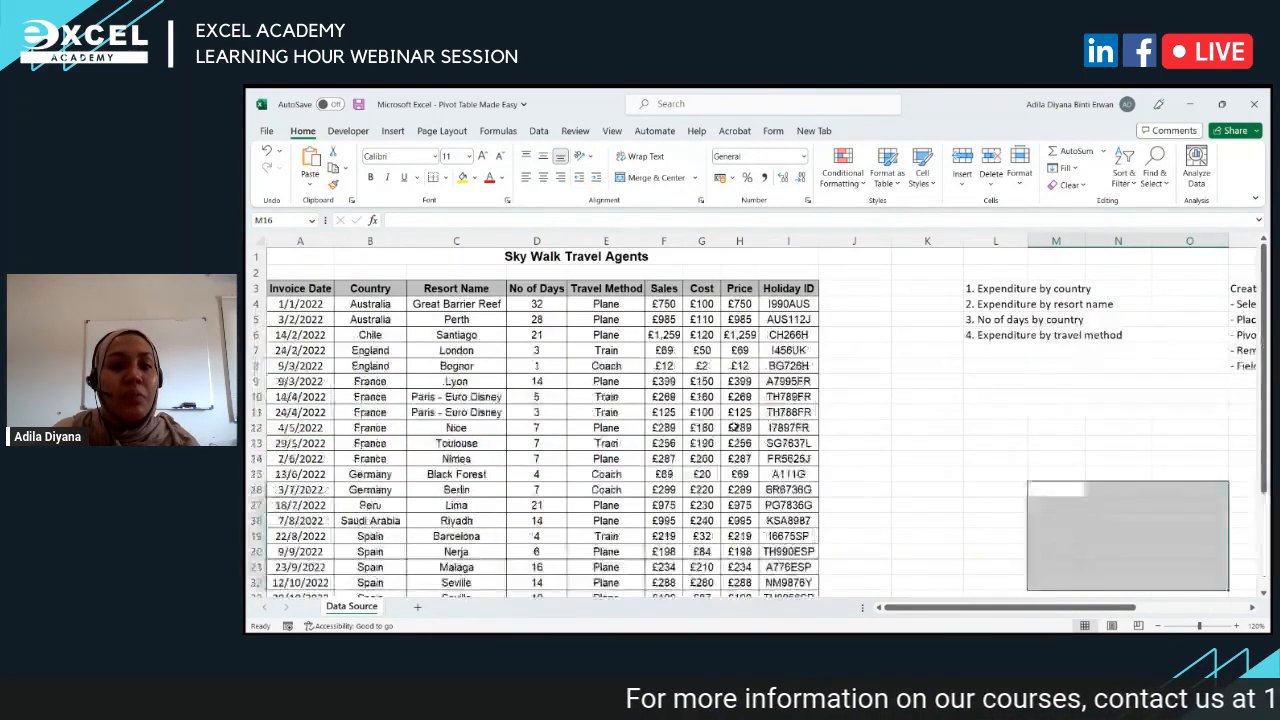
Step: Examine the travel table's title and its column headers in row 3, from Invoice Date through Travel Method
left_click(537, 257)
left_click(807, 259)
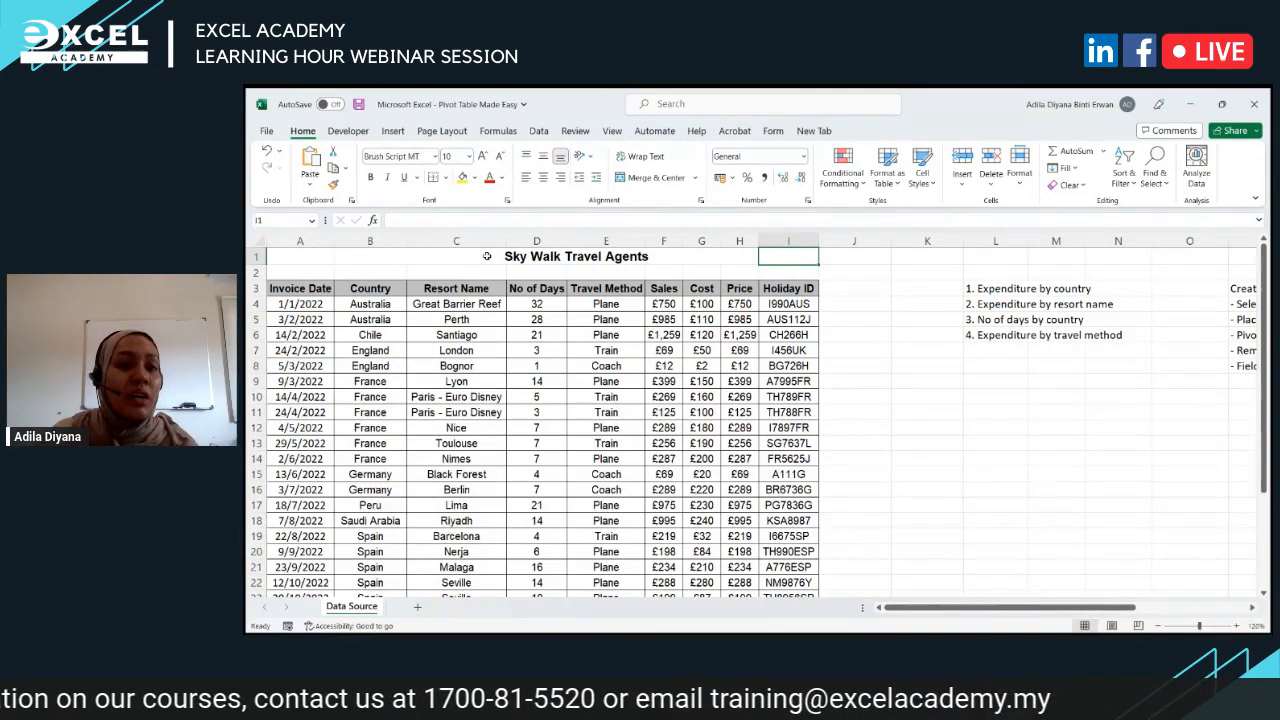
left_click(291, 241)
left_click(292, 286)
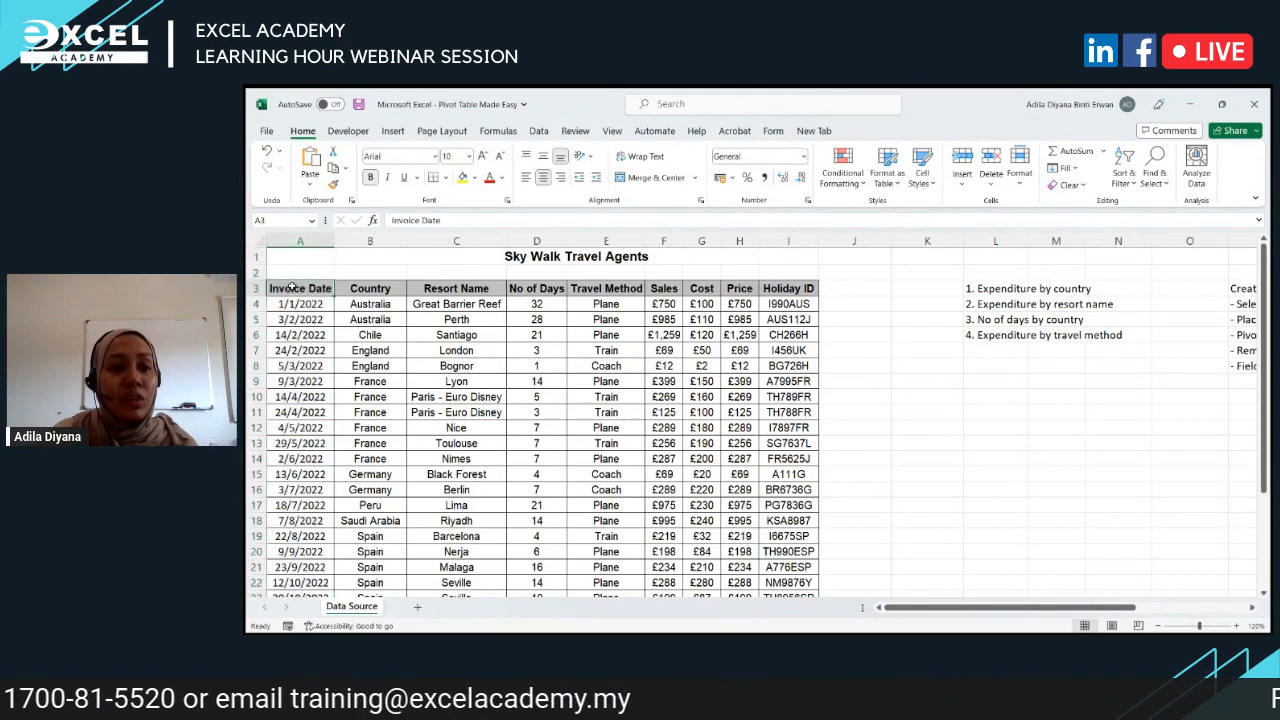
left_click(362, 285)
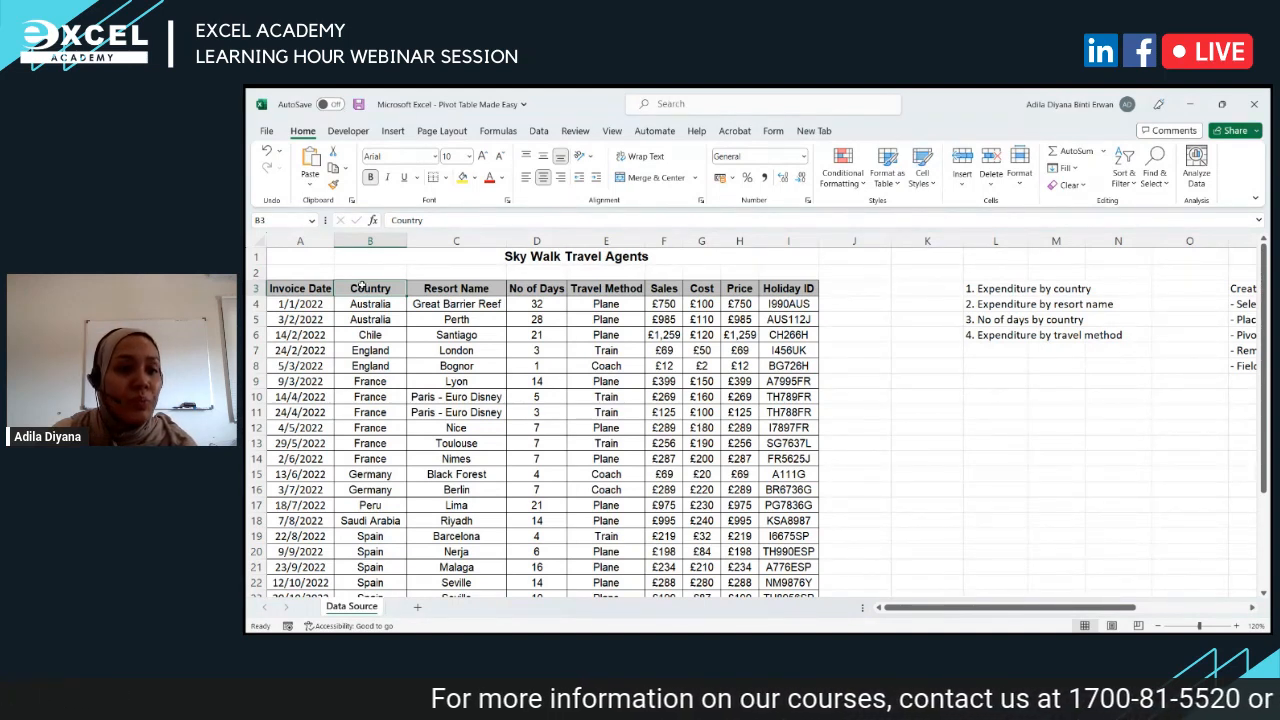
left_click(430, 288)
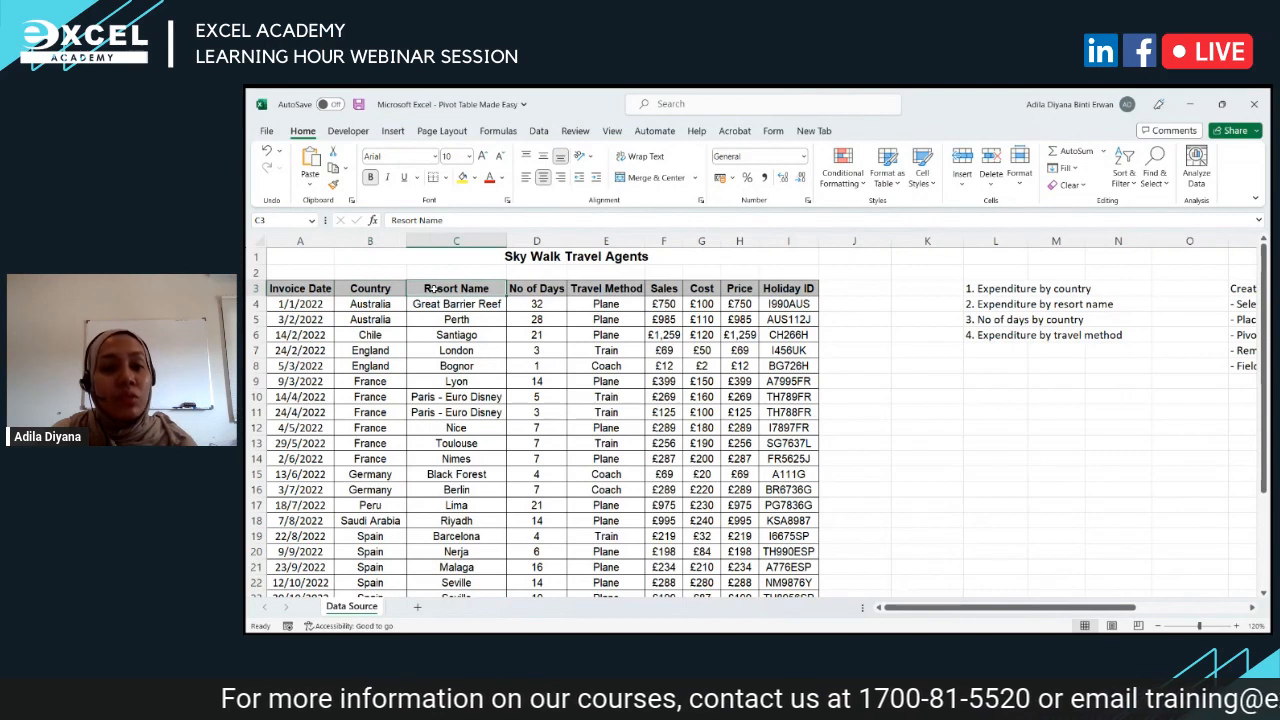
left_click(524, 290)
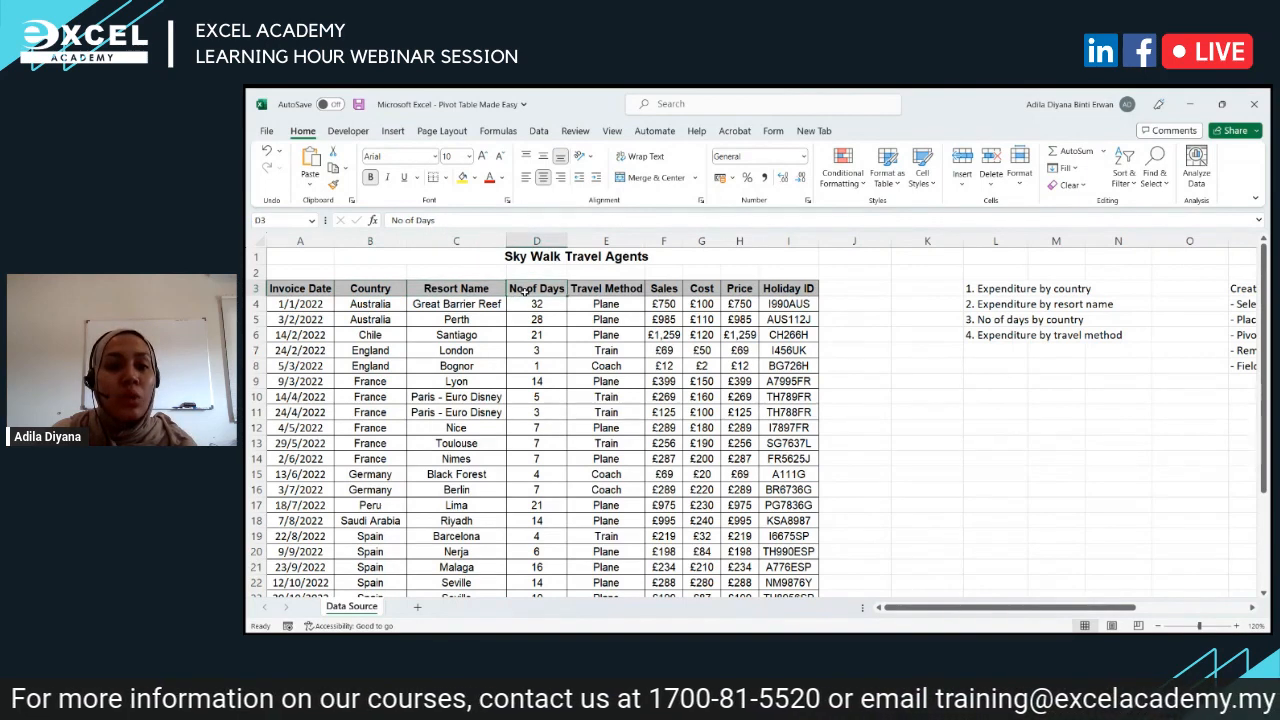
left_click(601, 288)
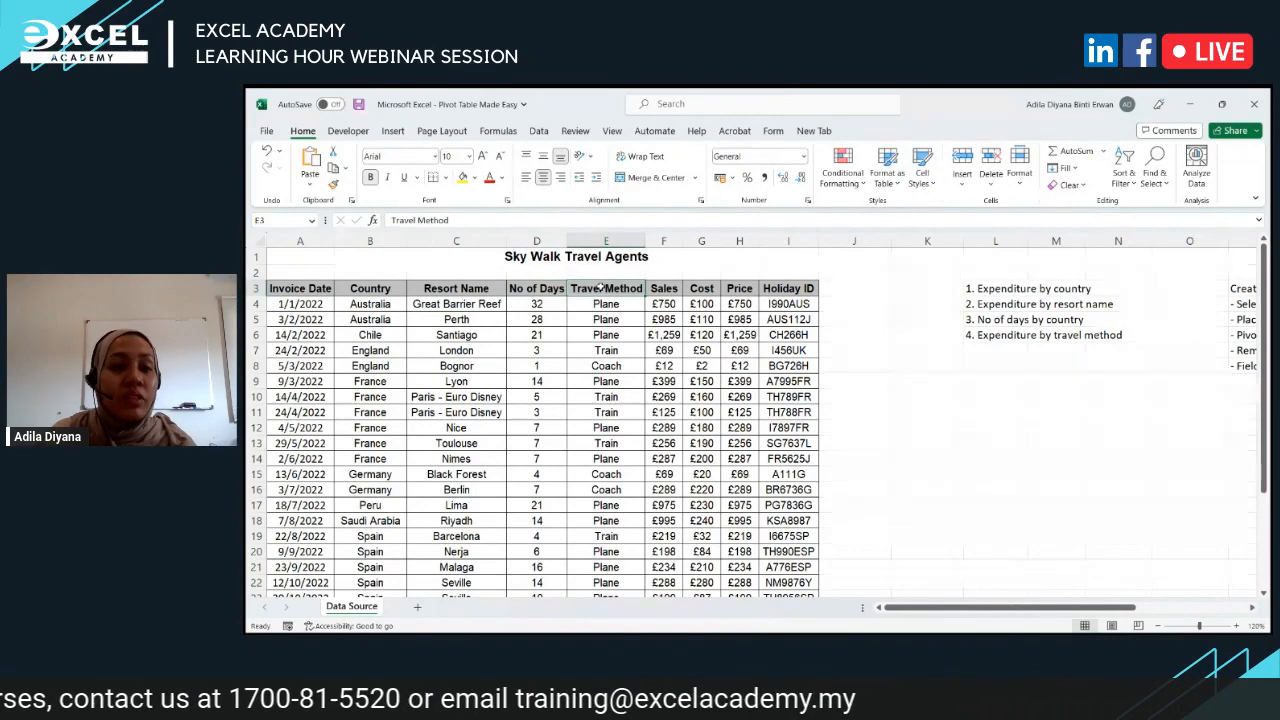
Step: Look through the Travel Method column for its different entries, such as Plane, Train and Coach
scroll(592, 302, "down", 1)
scroll(592, 302, "up", 2)
left_click(610, 305)
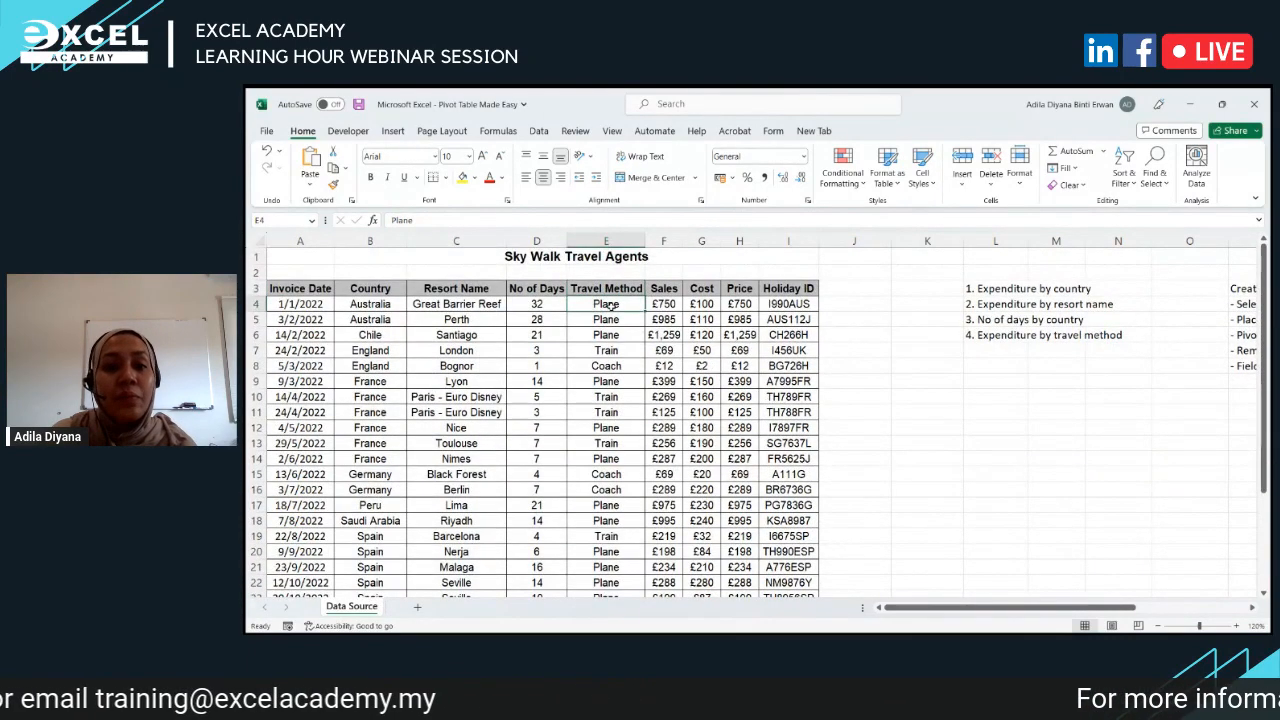
left_click(624, 352)
left_click(621, 366)
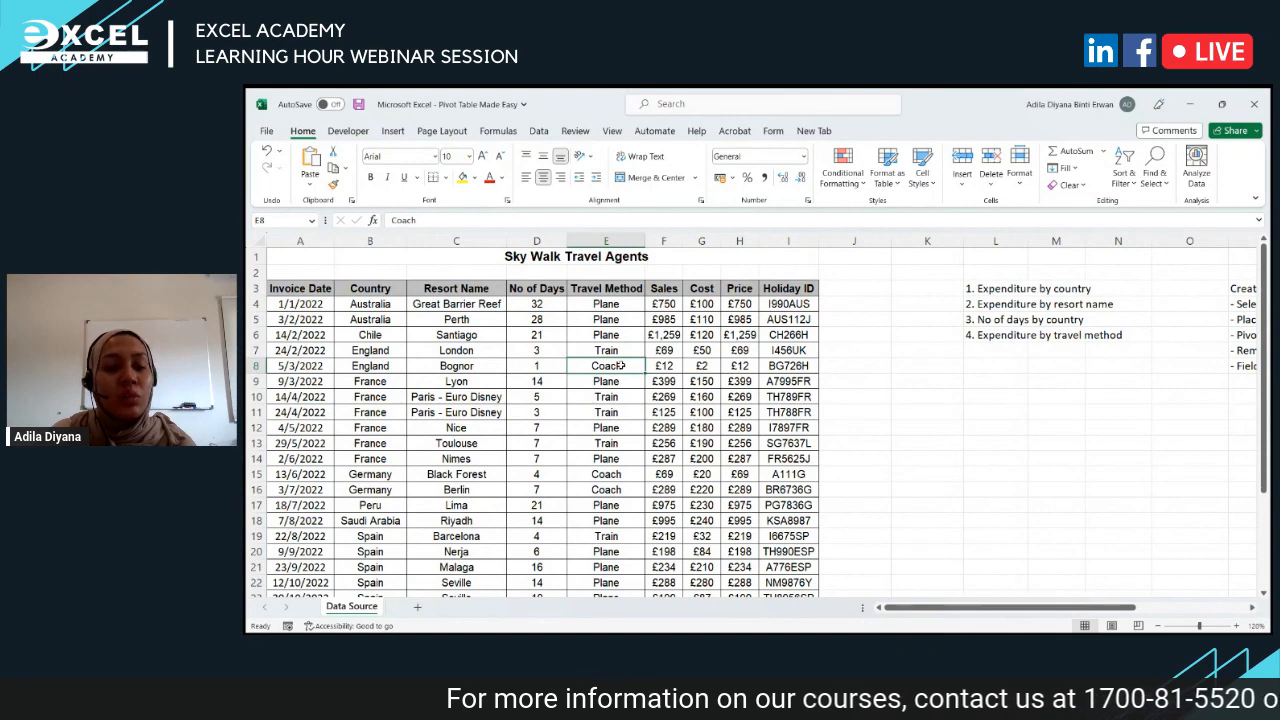
left_click(627, 290)
Step: Examine the Sales, Cost, Price and Holiday ID headers, and review the full header row A3:I3
left_click(664, 289)
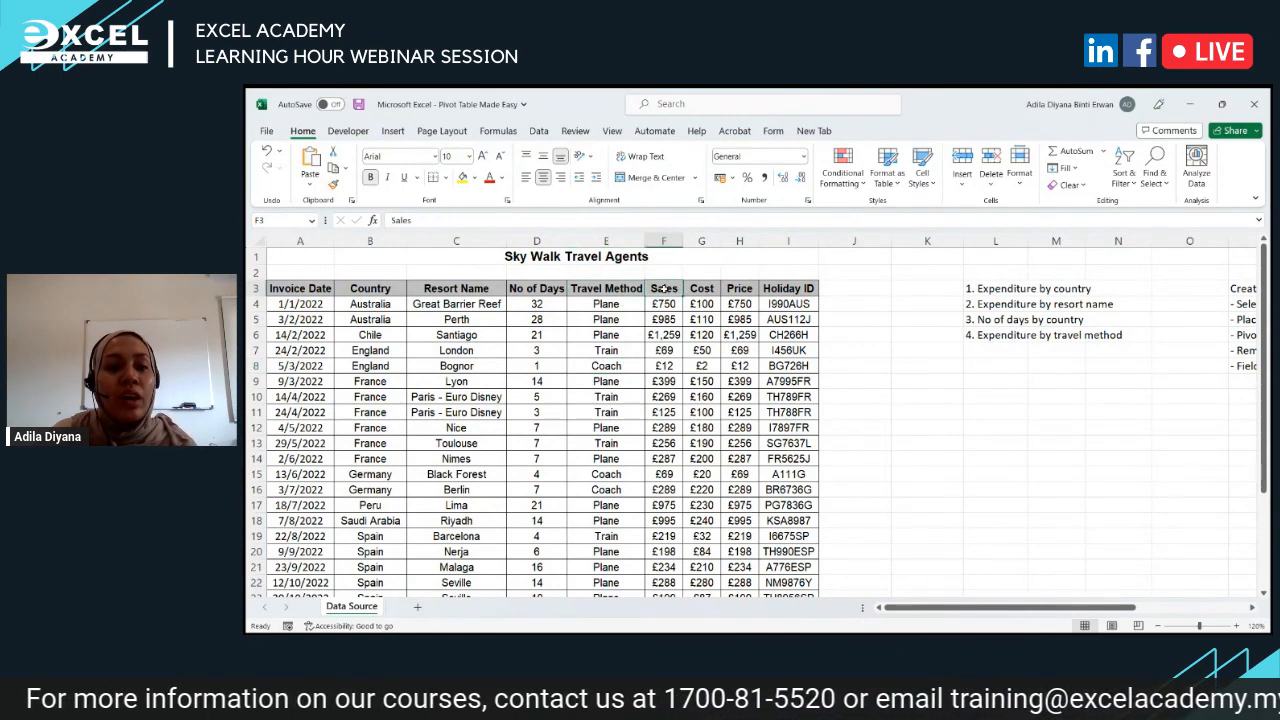
left_click(665, 304)
left_click(670, 291)
left_click(708, 287)
left_click(743, 287)
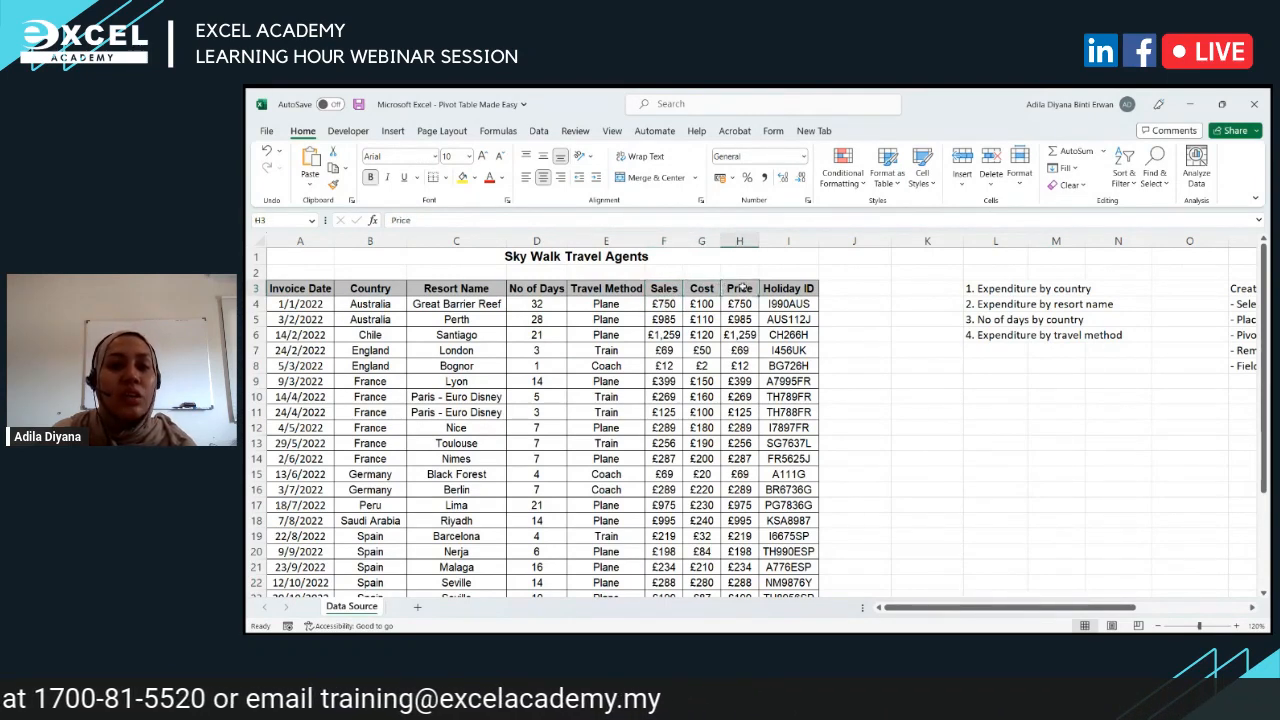
left_click(766, 288)
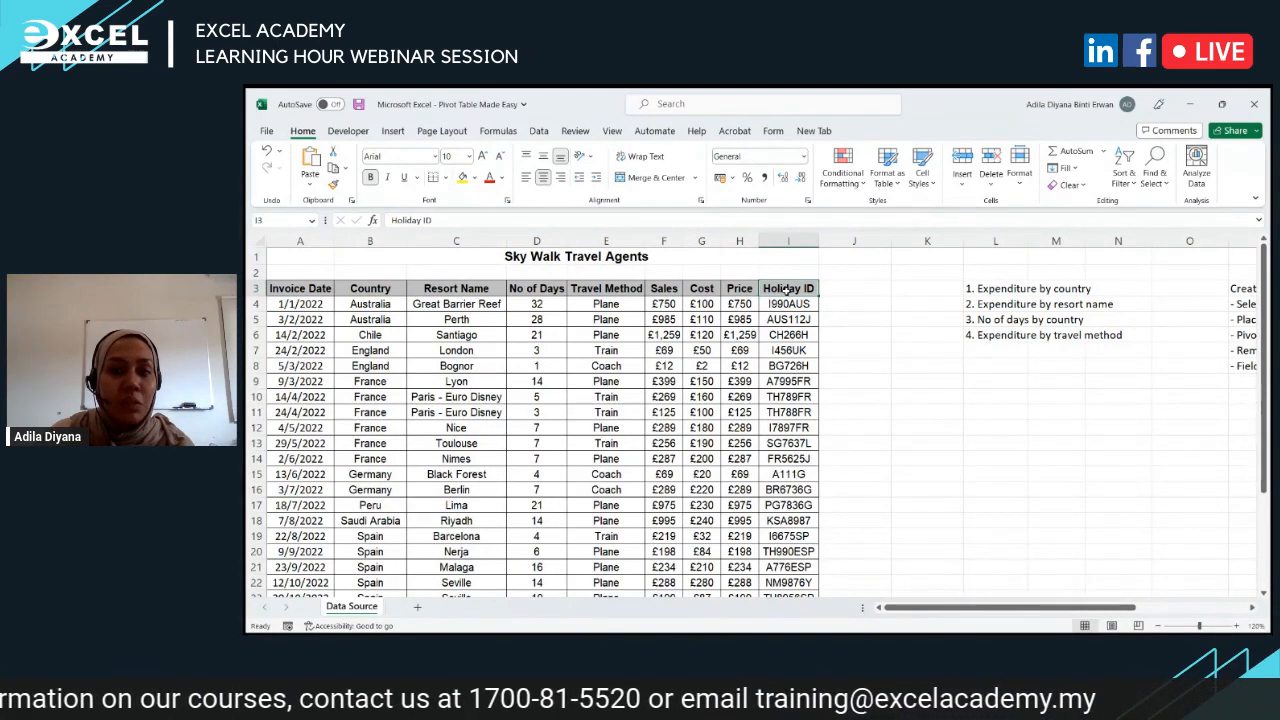
left_click_drag(300, 289, 776, 287)
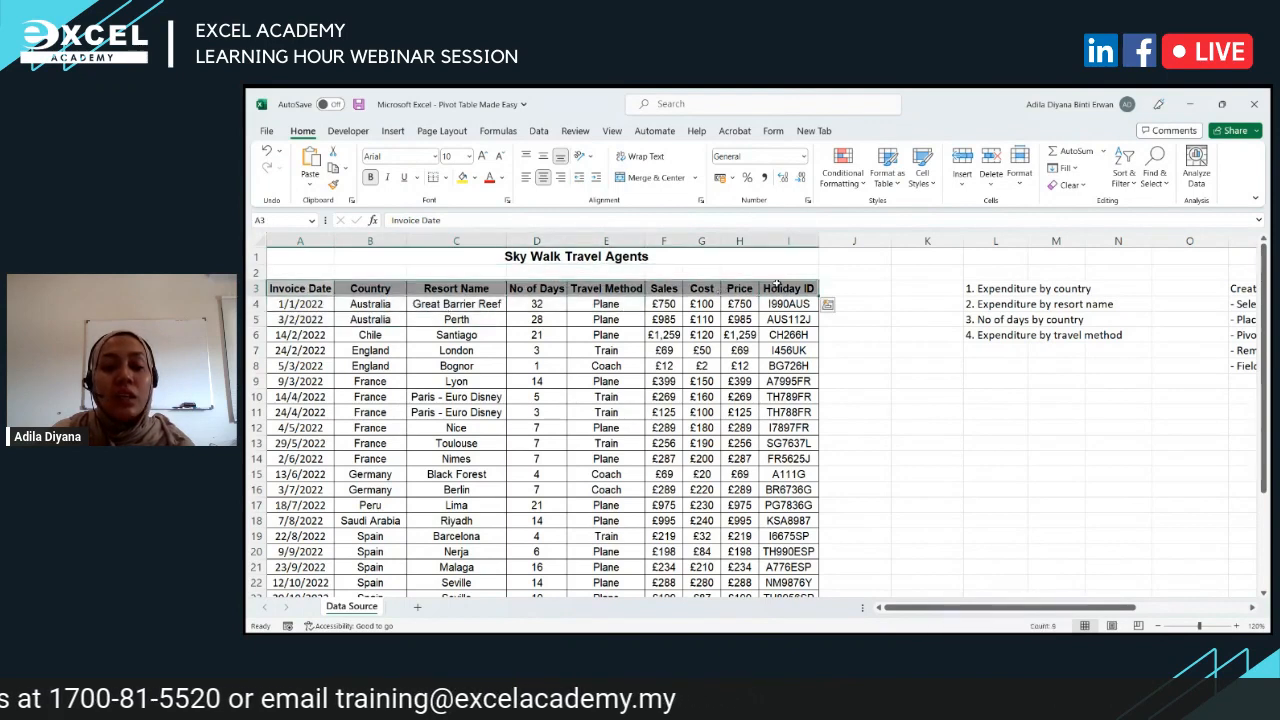
left_click(870, 348)
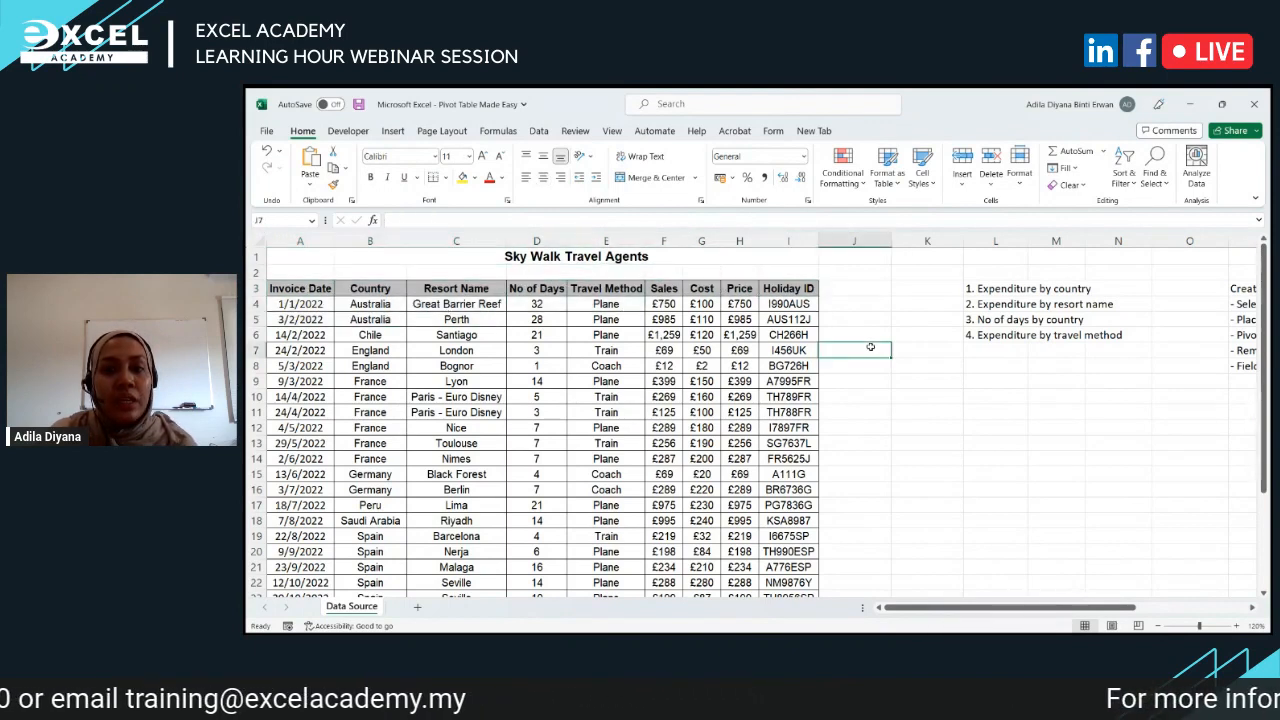
Step: Read the four summary questions in L3:L6 one by one, from expenditure by country to expenditure by travel method
left_click(995, 241)
left_click_drag(995, 288, 989, 331)
left_click(925, 287)
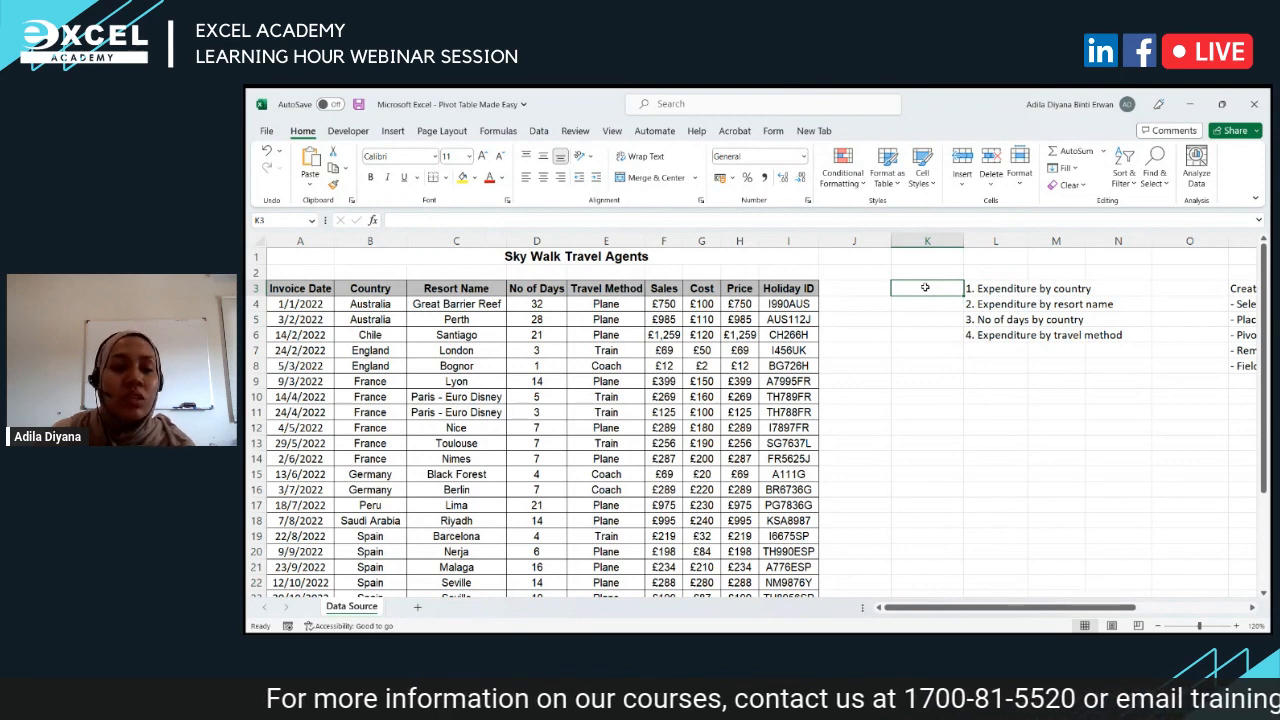
left_click(1117, 285)
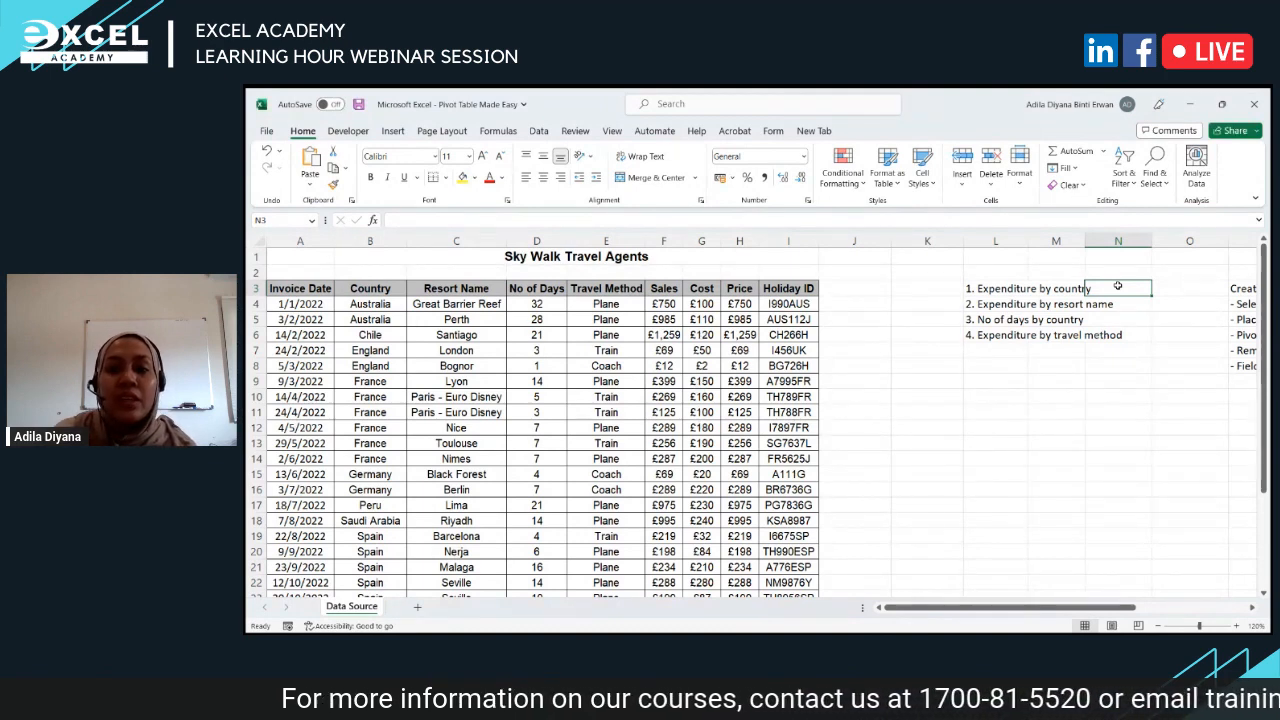
left_click(1020, 304)
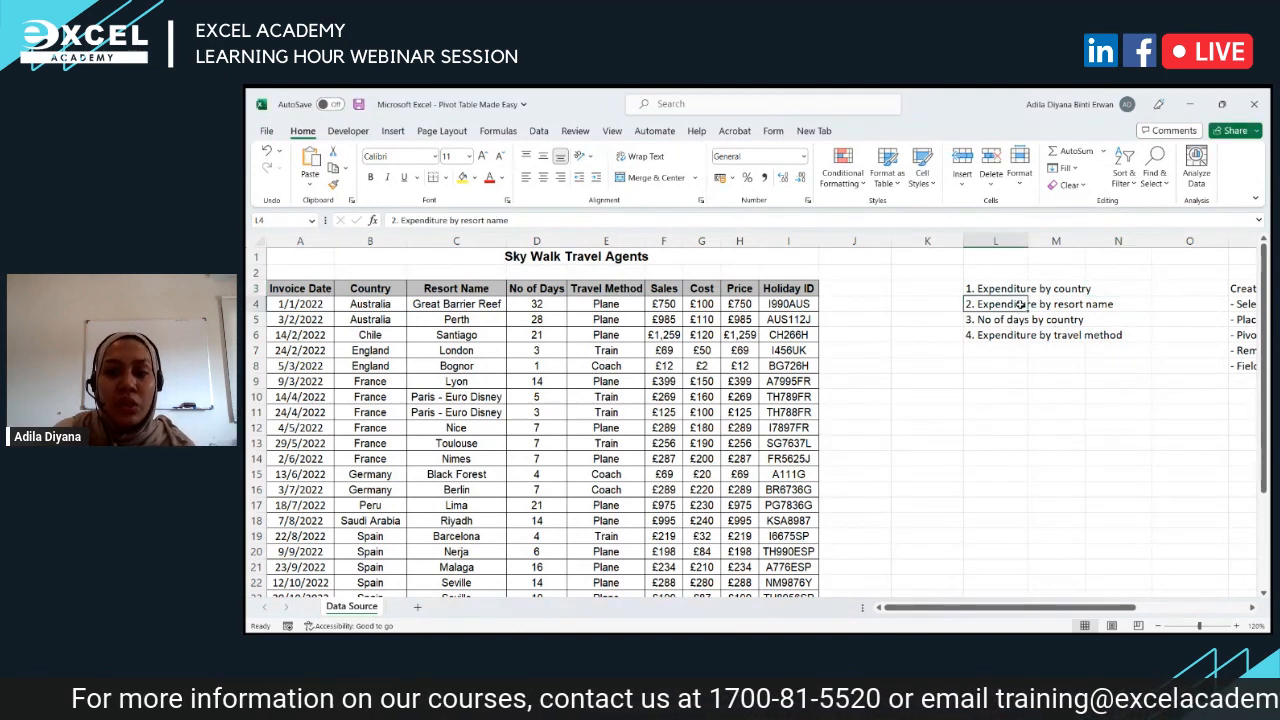
left_click(1109, 288)
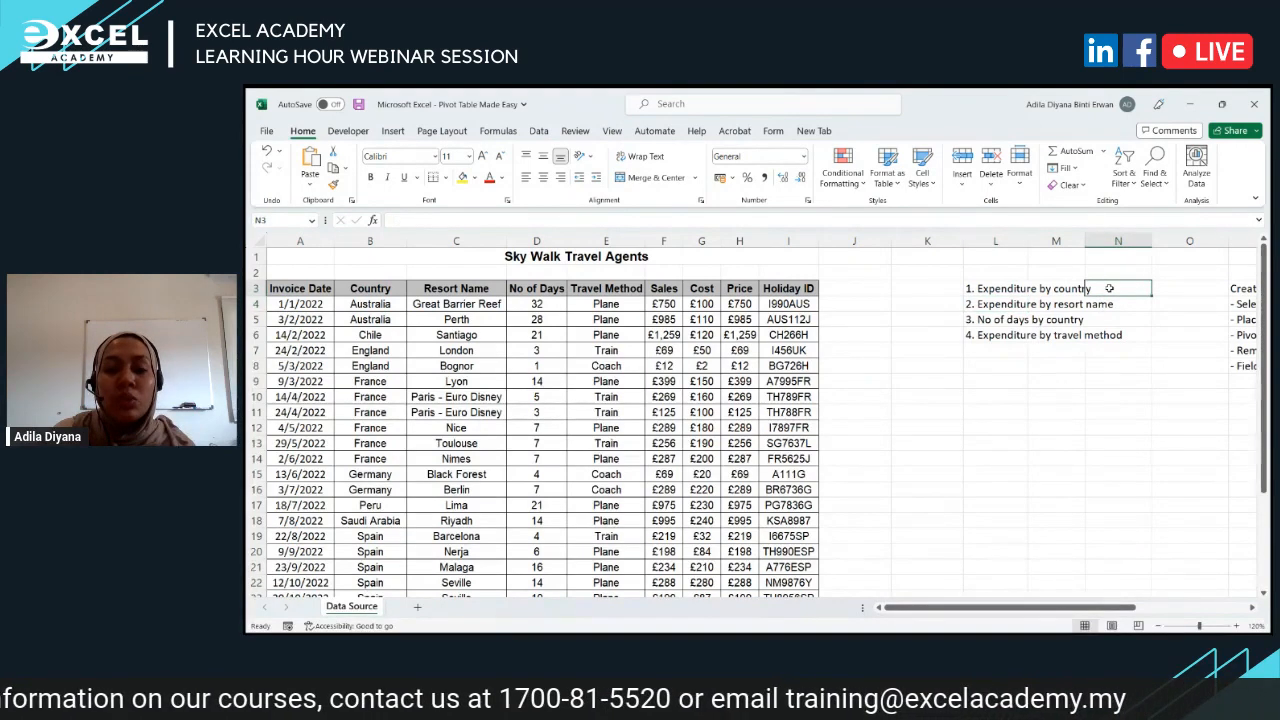
left_click(1109, 305)
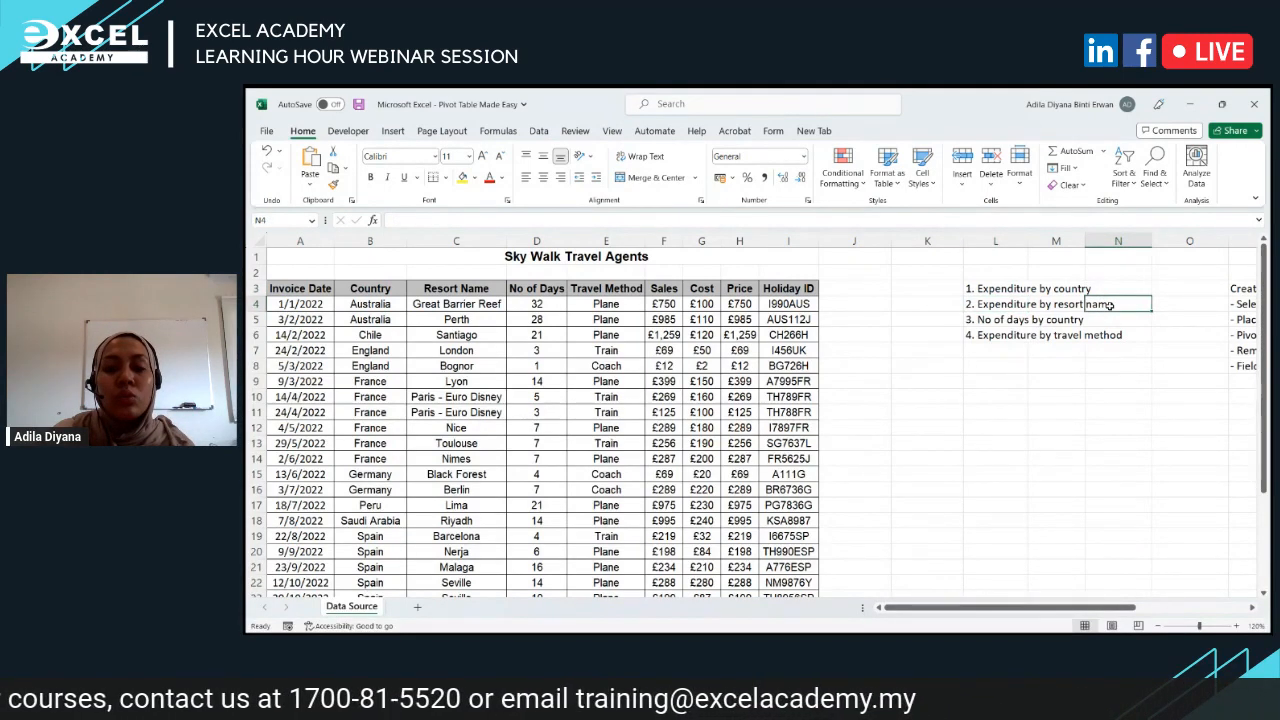
left_click(999, 322)
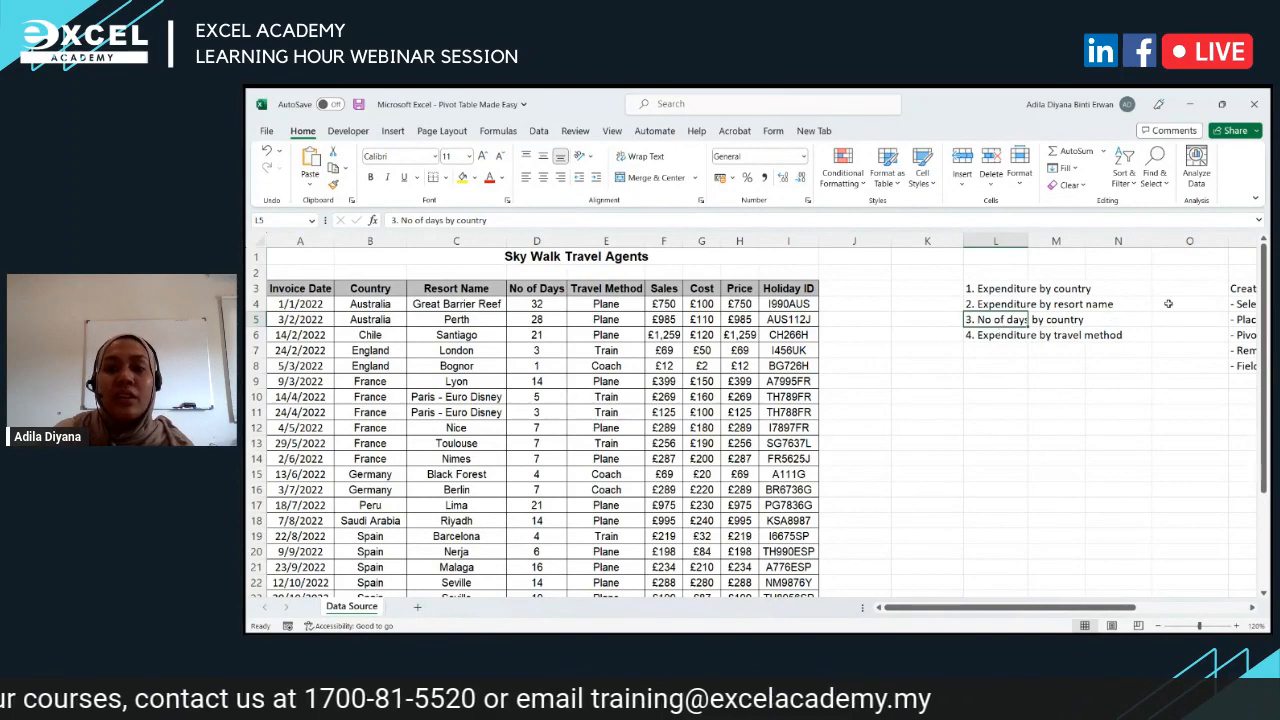
left_click(1142, 320)
left_click(1141, 334)
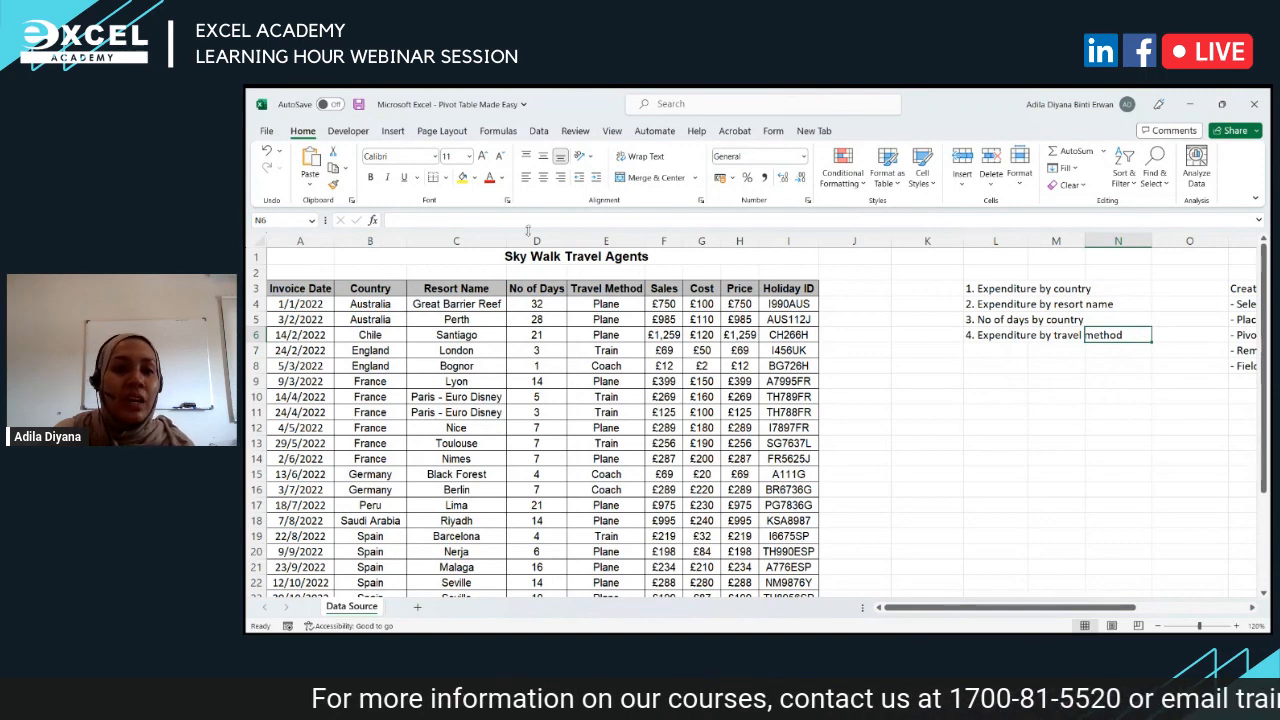
Step: Relate the Travel Method column to the fourth question and review the whole question list in L3:L6
left_click(605, 236)
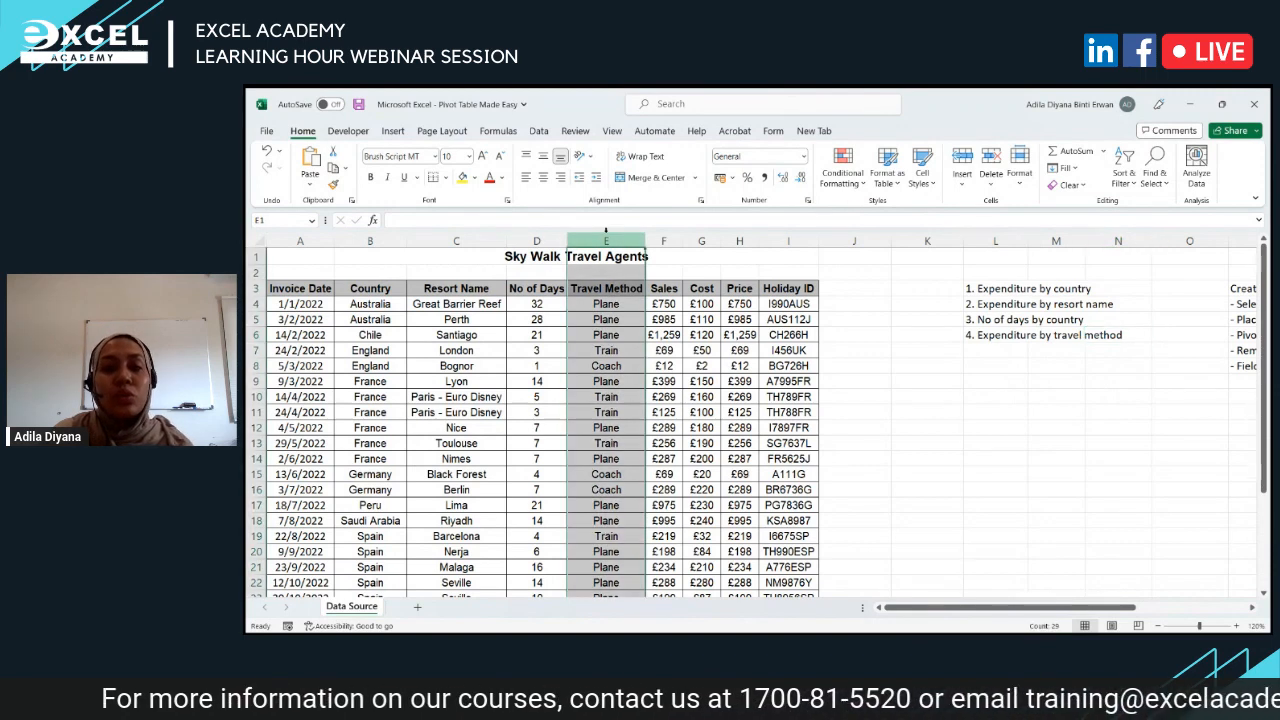
left_click(989, 457)
left_click_drag(981, 288, 975, 330)
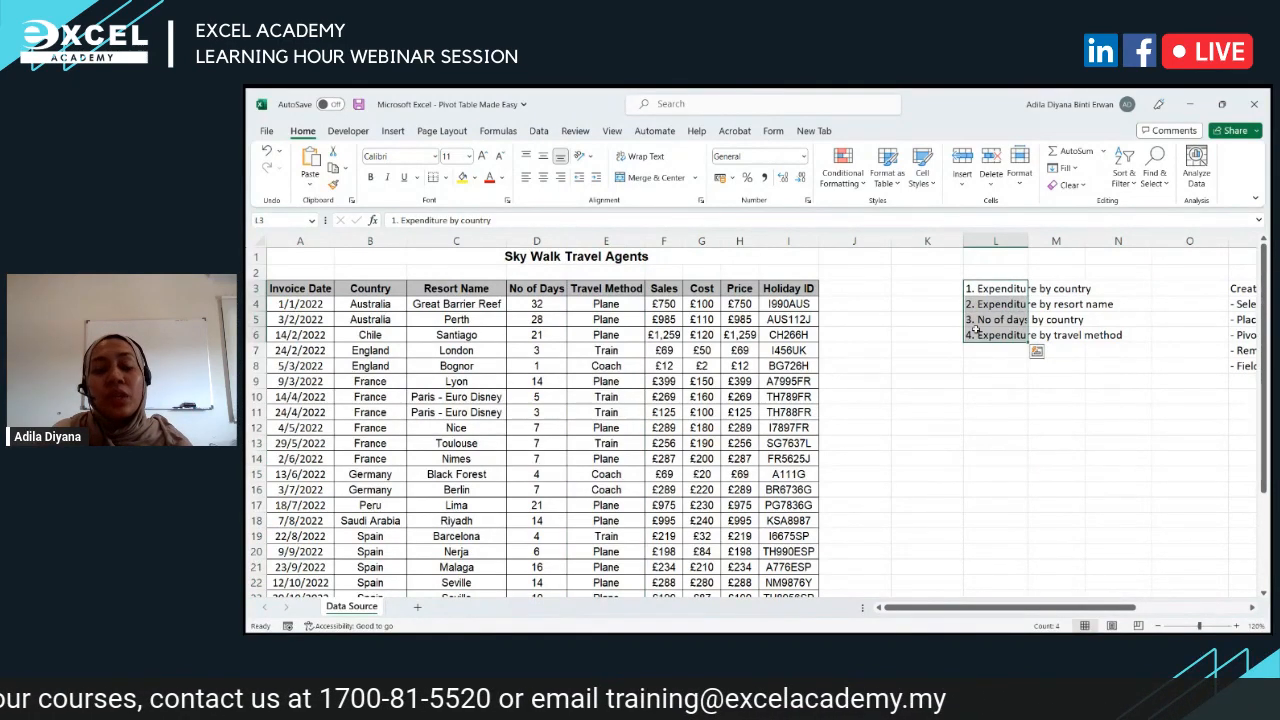
left_click(978, 289)
left_click_drag(978, 289, 982, 336)
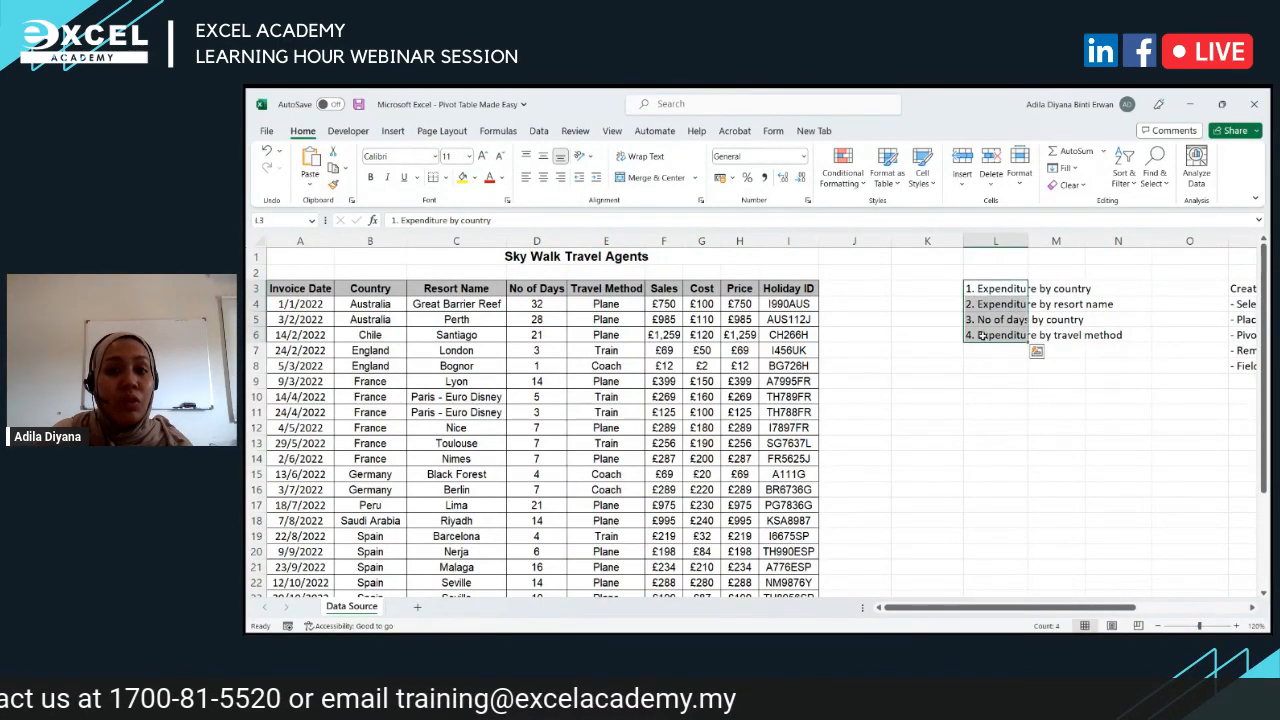
left_click(938, 292)
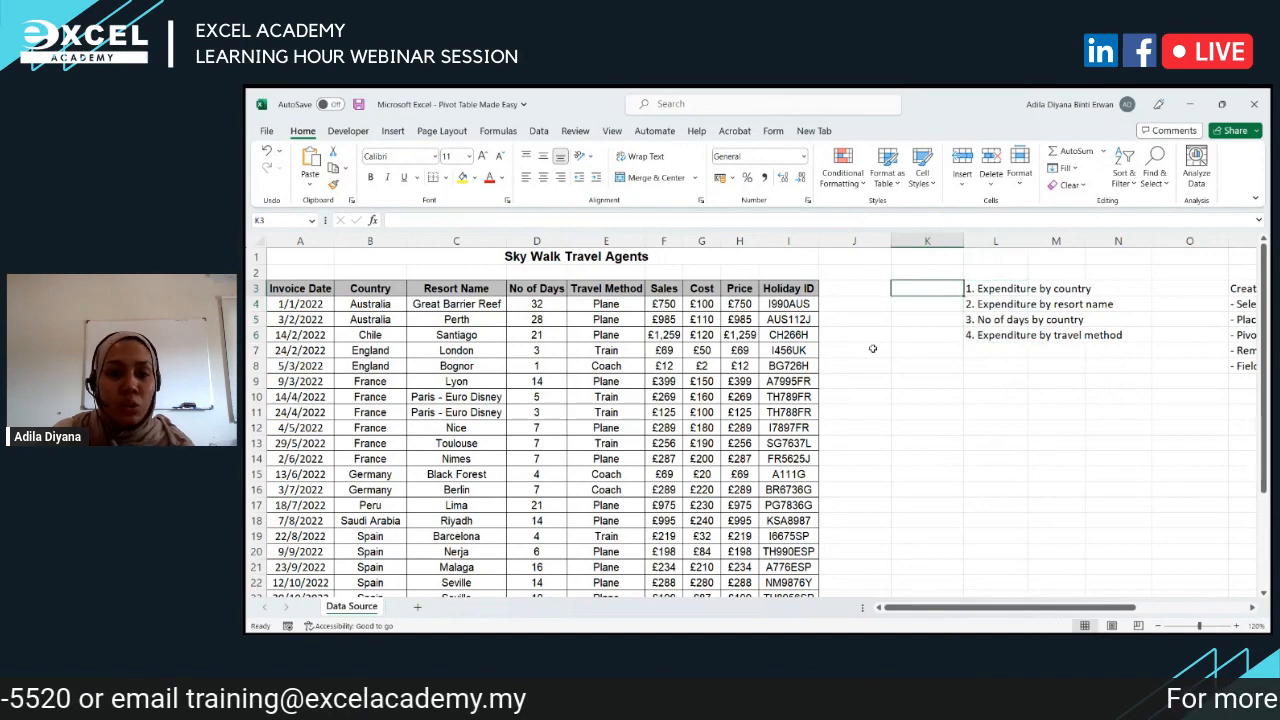
Step: Select the travel data A3:I31 including its headers and create a pivot table from it on a new worksheet
left_click_drag(990, 607, 955, 614)
left_click(1077, 305)
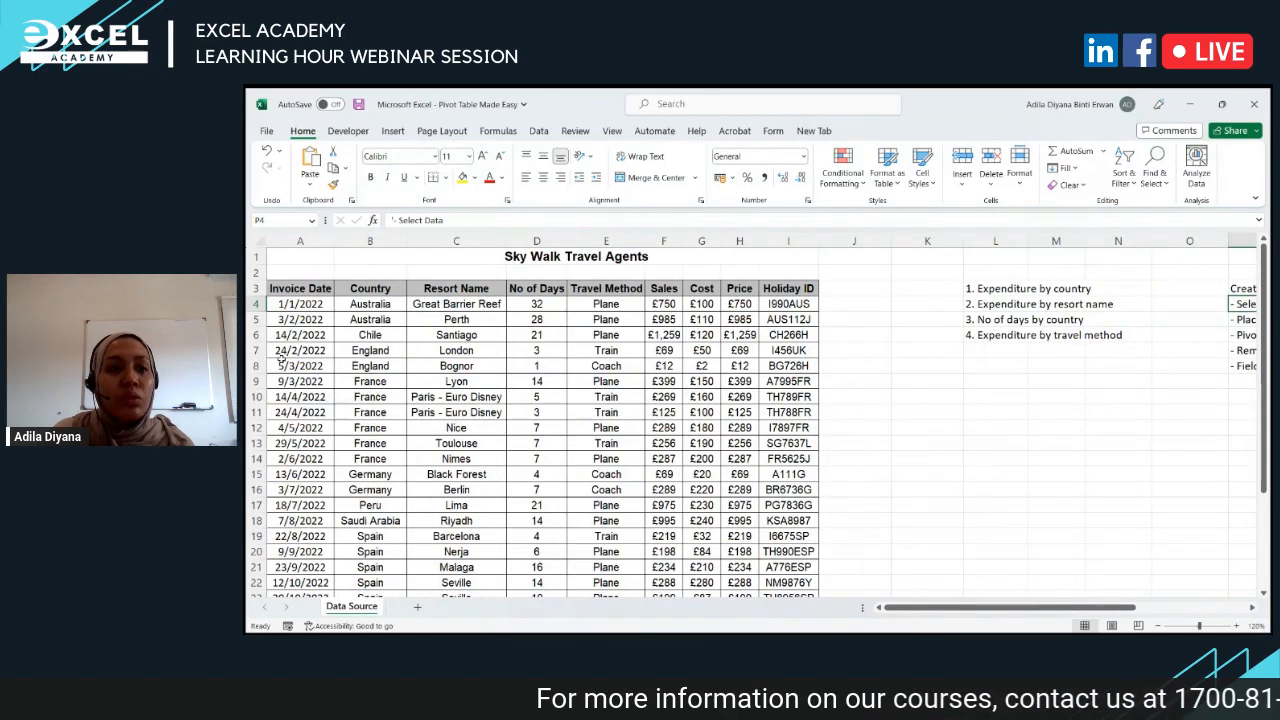
left_click(294, 287)
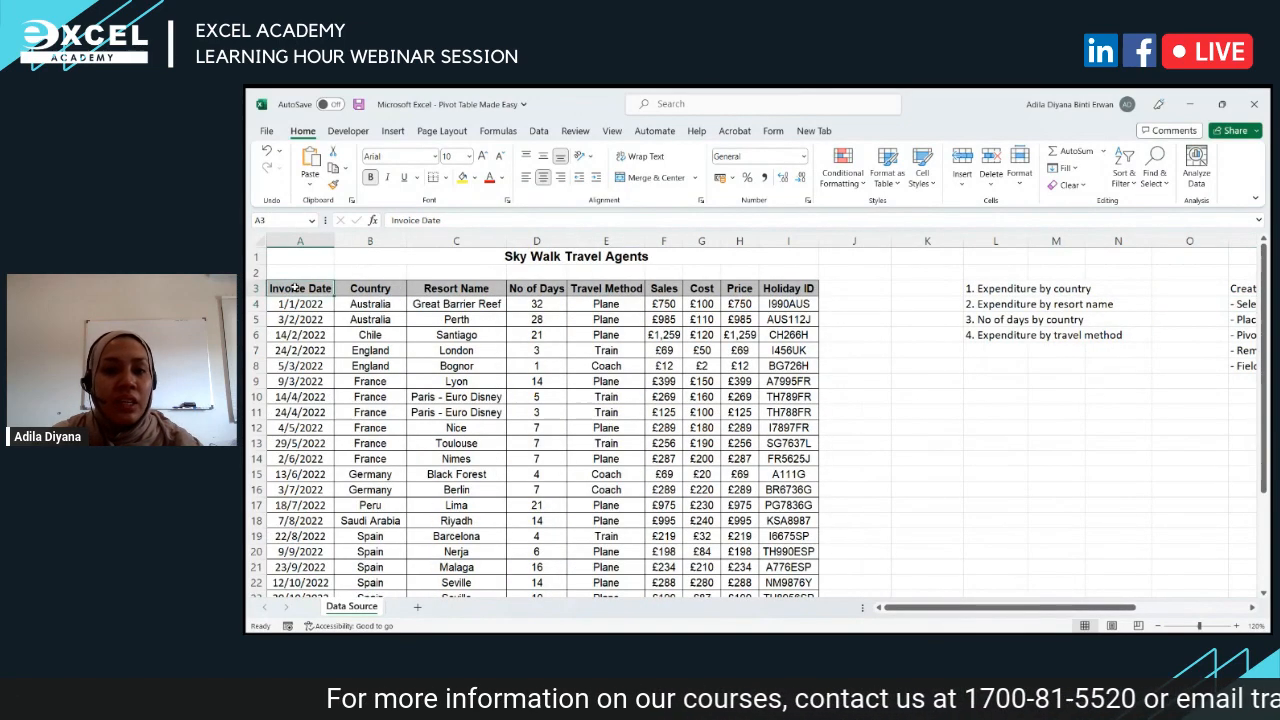
key("ctrl+shift+Right")
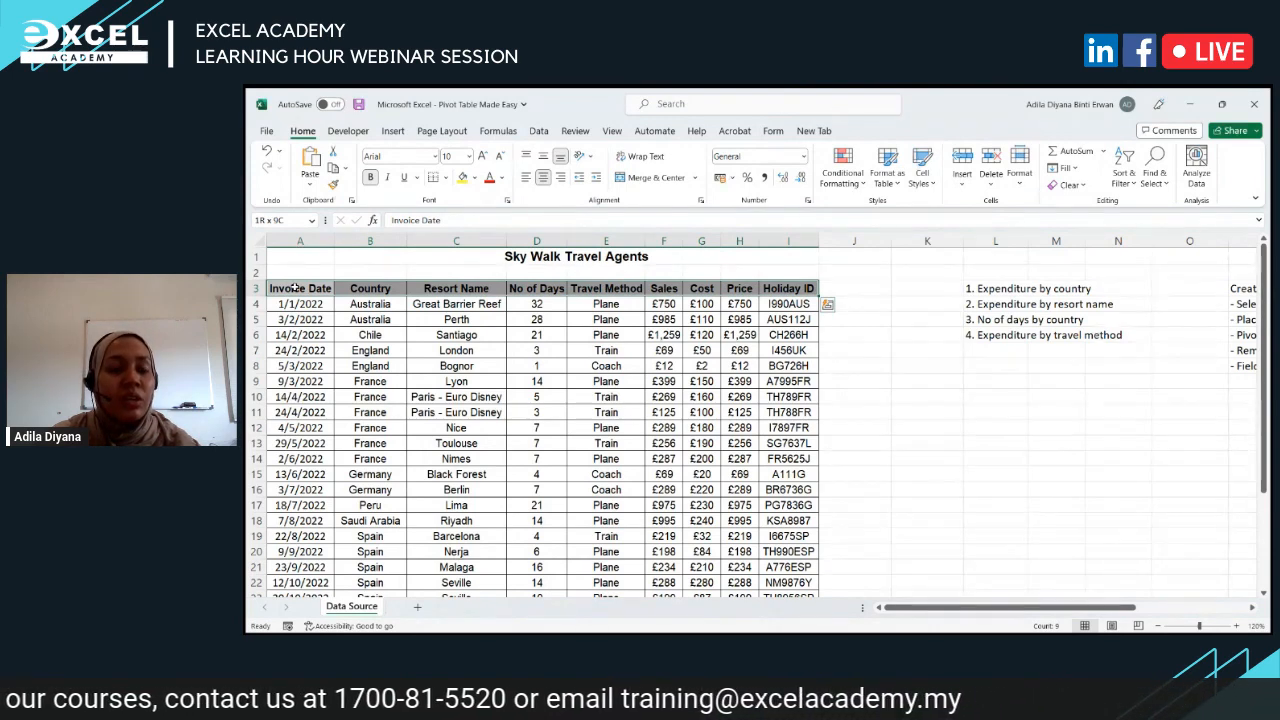
key("ctrl+shift+Down")
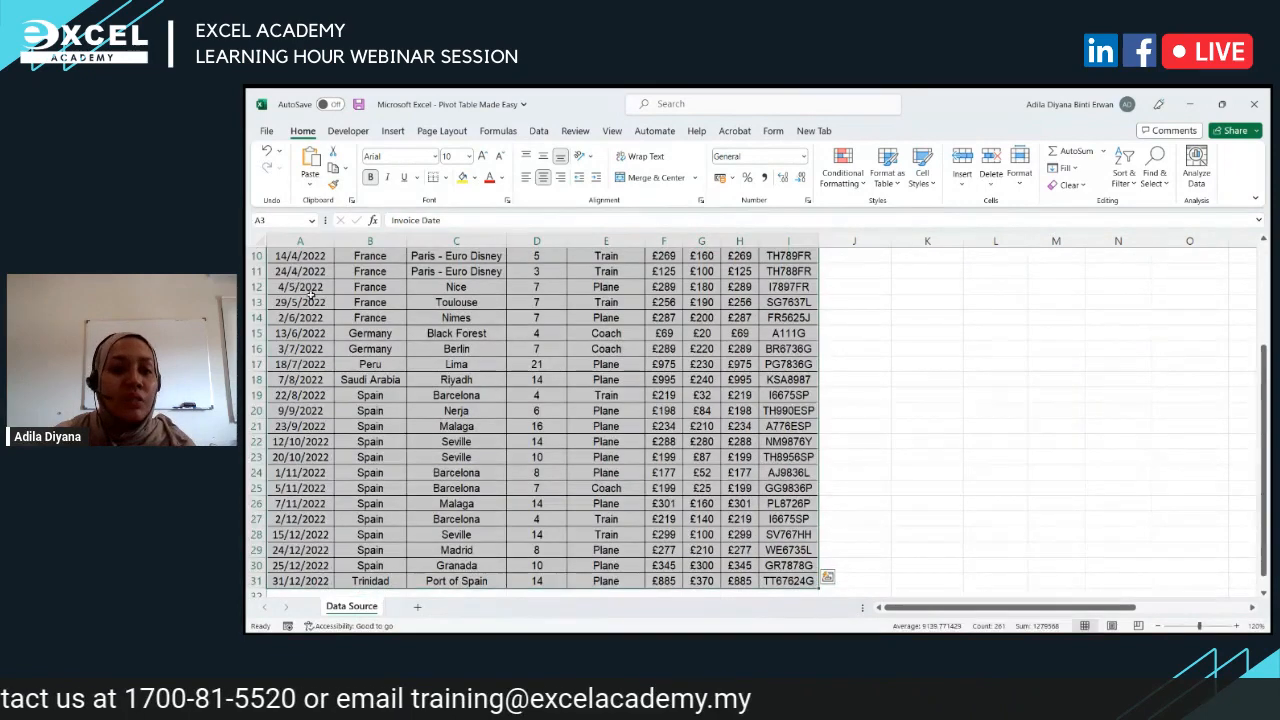
scroll(312, 295, "up", 3)
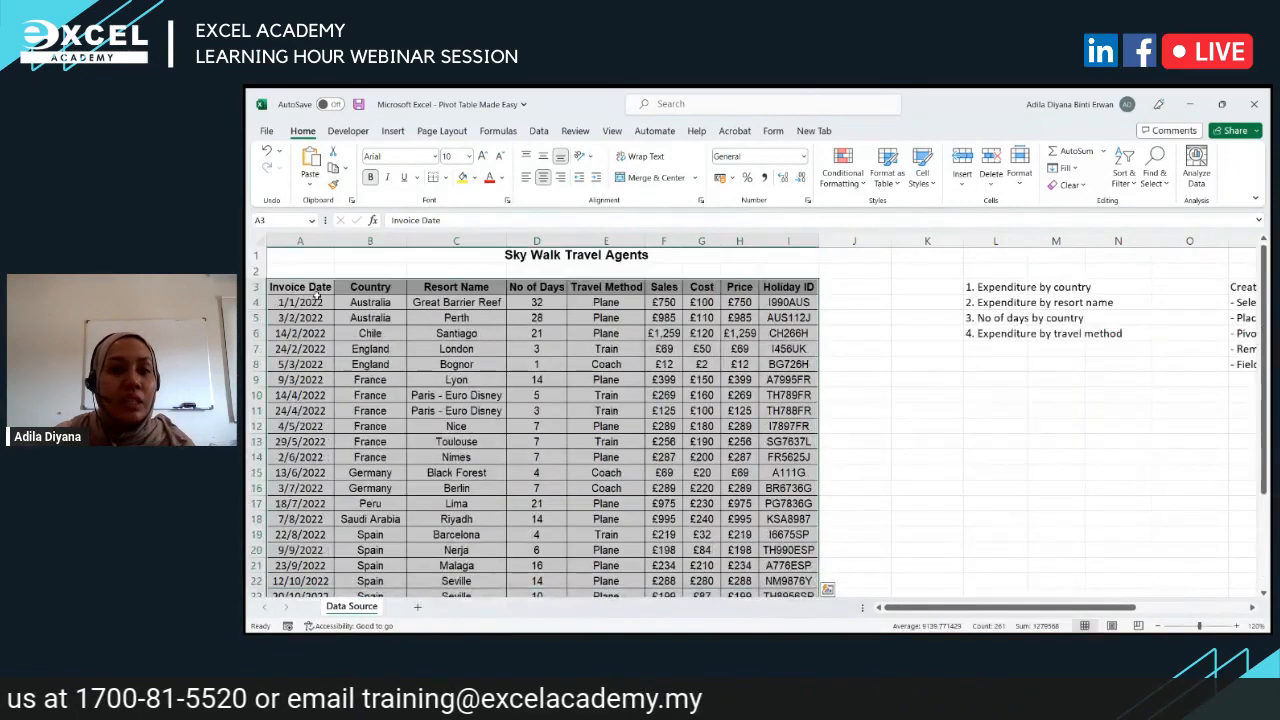
left_click(397, 139)
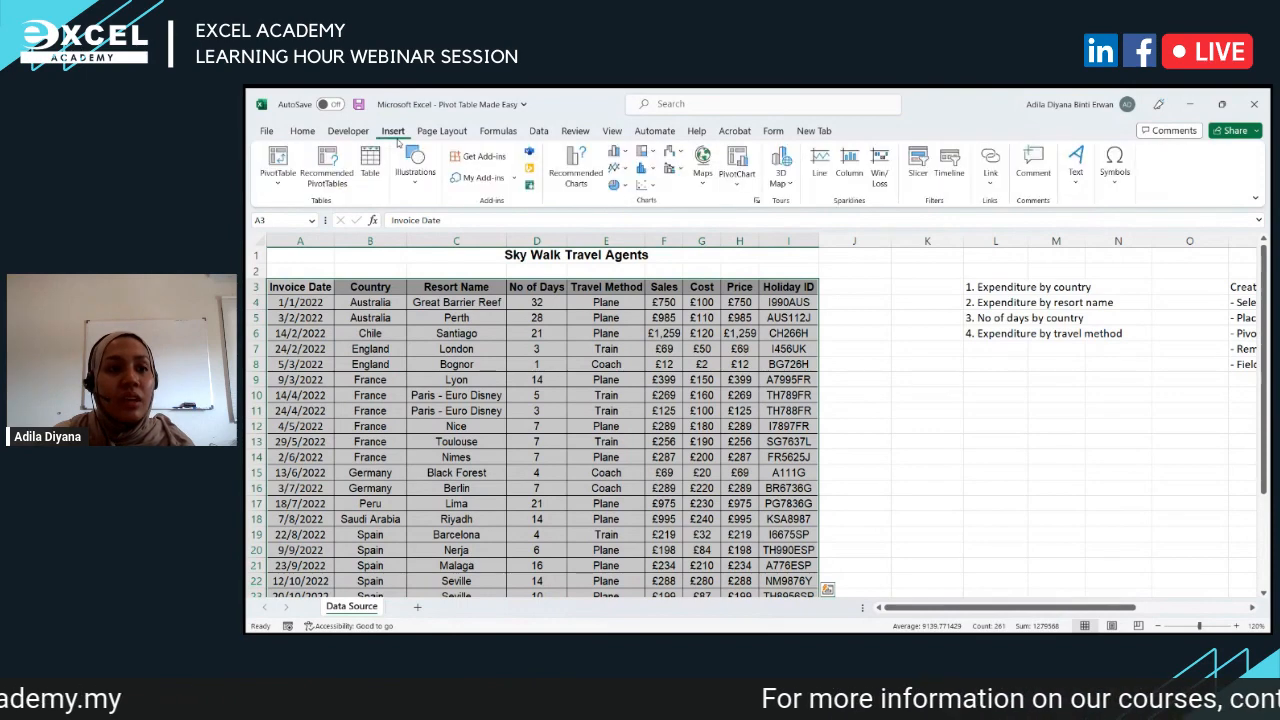
left_click(272, 160)
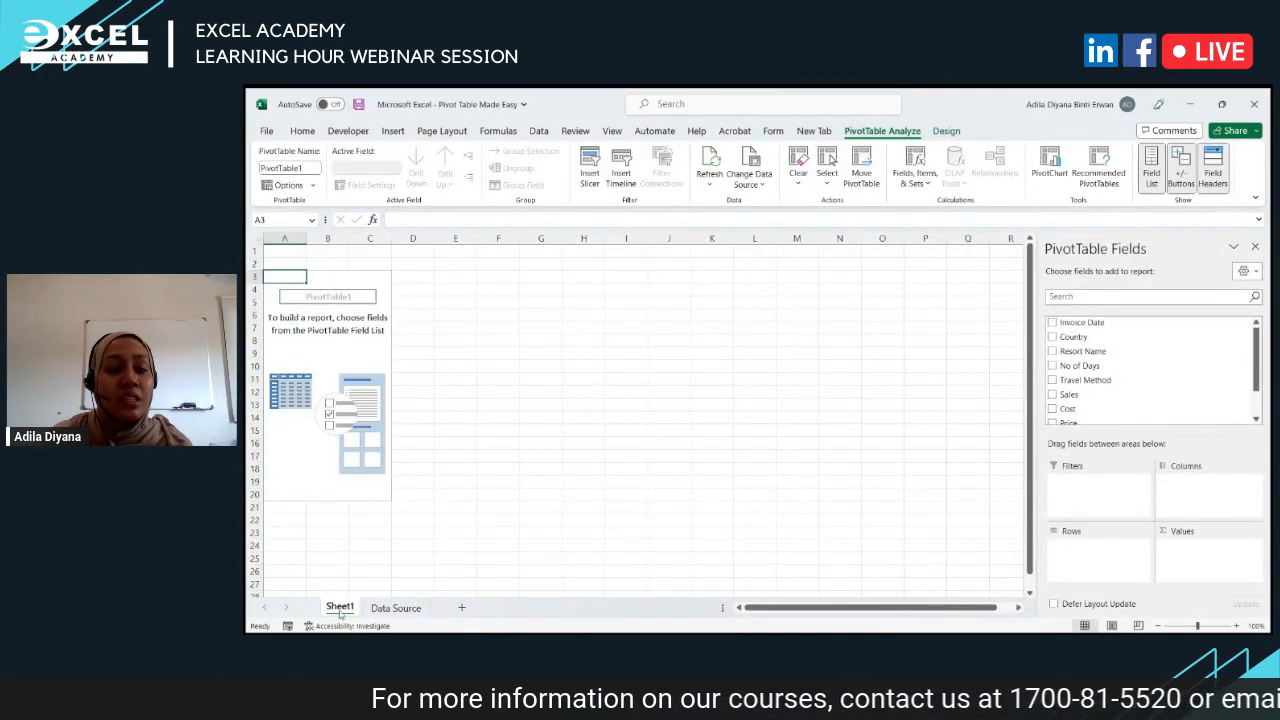
Step: Check the pivot table's source data on the Data Source sheet, and permanently delete the pivot worksheet Sheet1
left_click(396, 607)
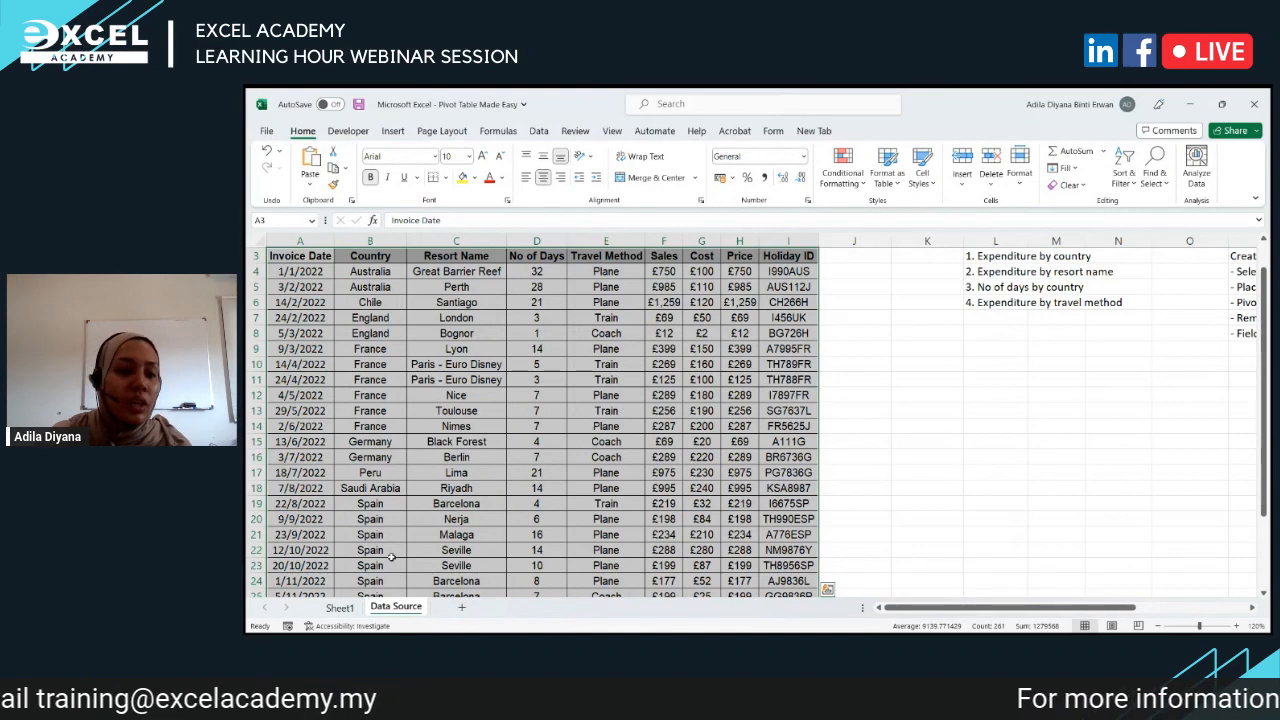
left_click(340, 607)
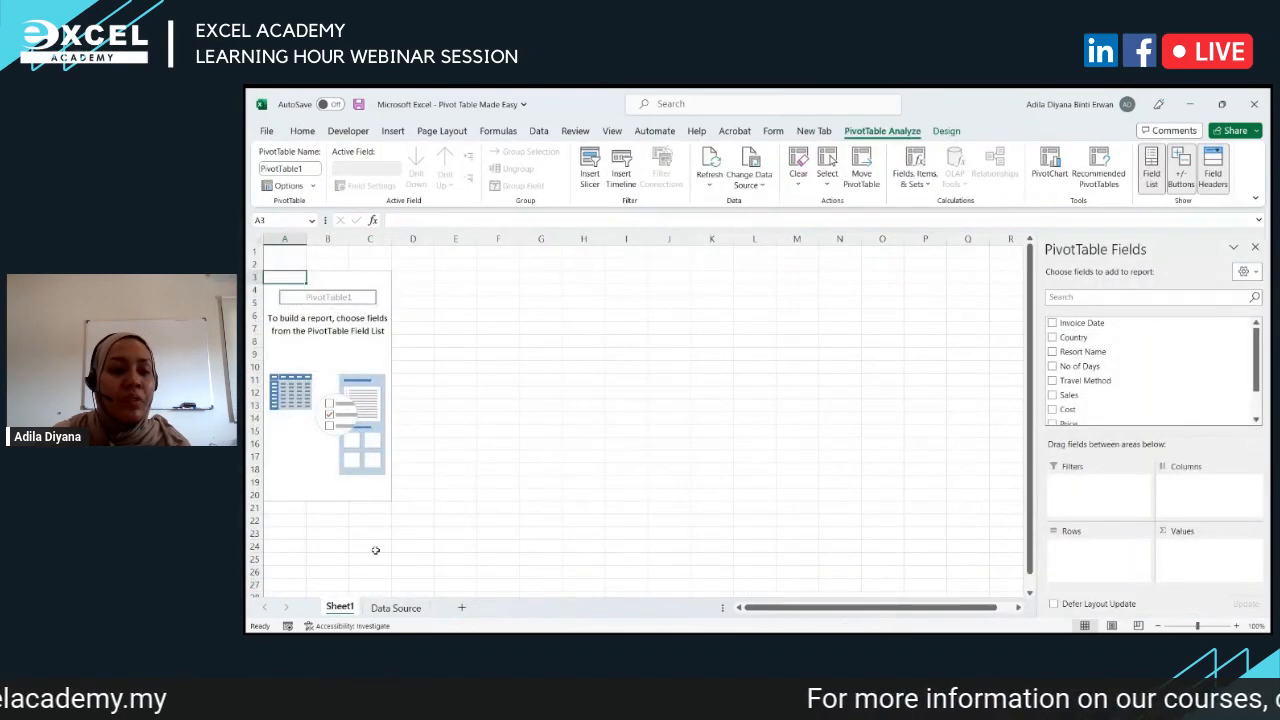
right_click(338, 606)
left_click(393, 441)
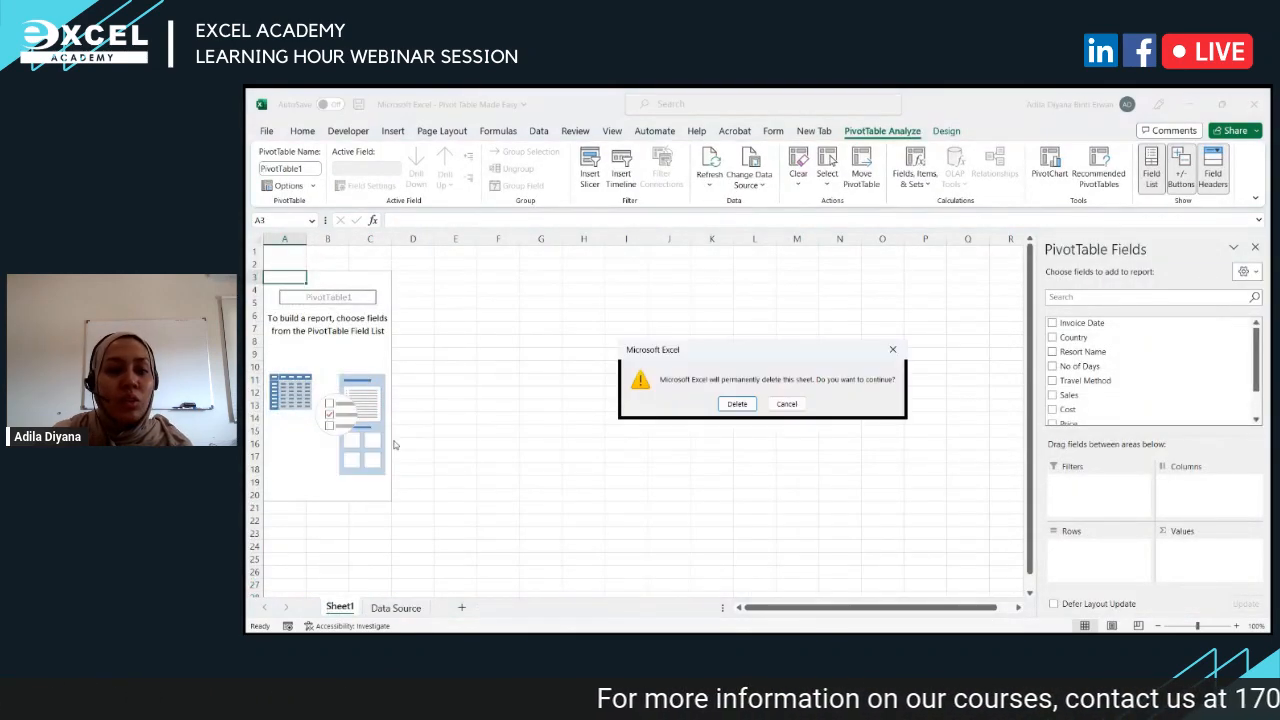
left_click(738, 404)
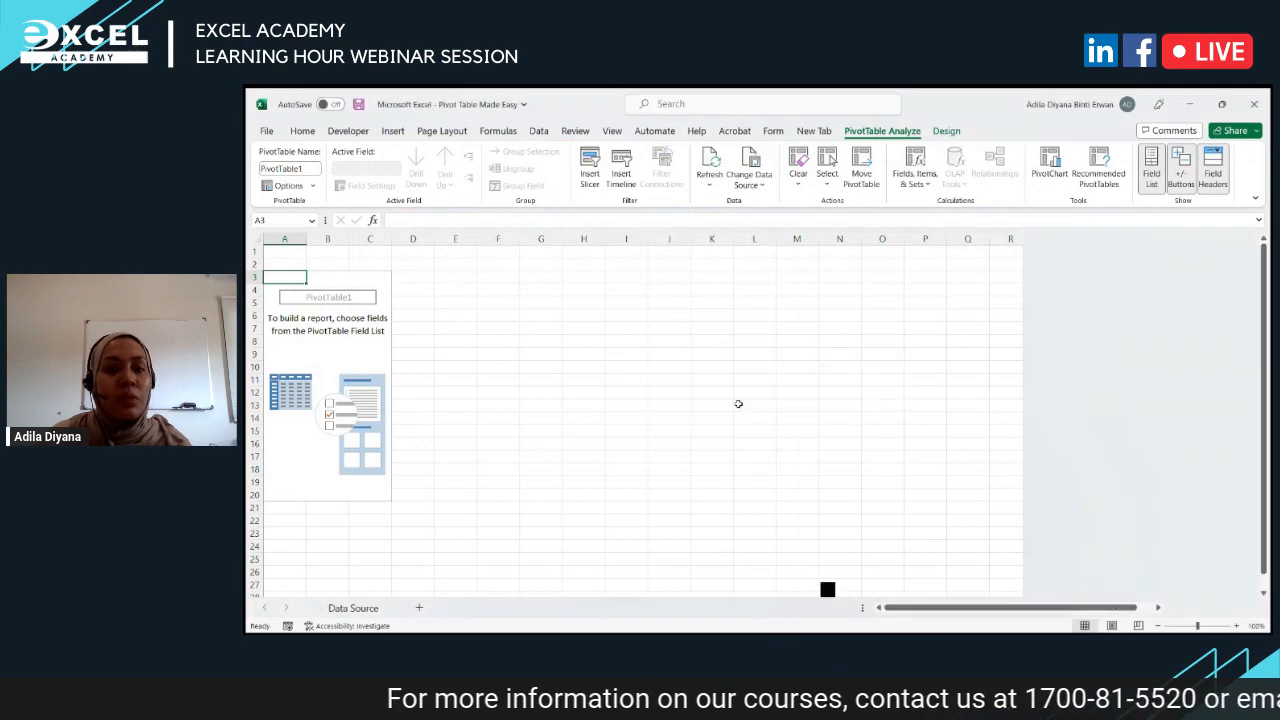
Step: Insert a pivot table from the selected travel data A3:I31 on the existing Data Source sheet, placed at cell L12
left_click(395, 131)
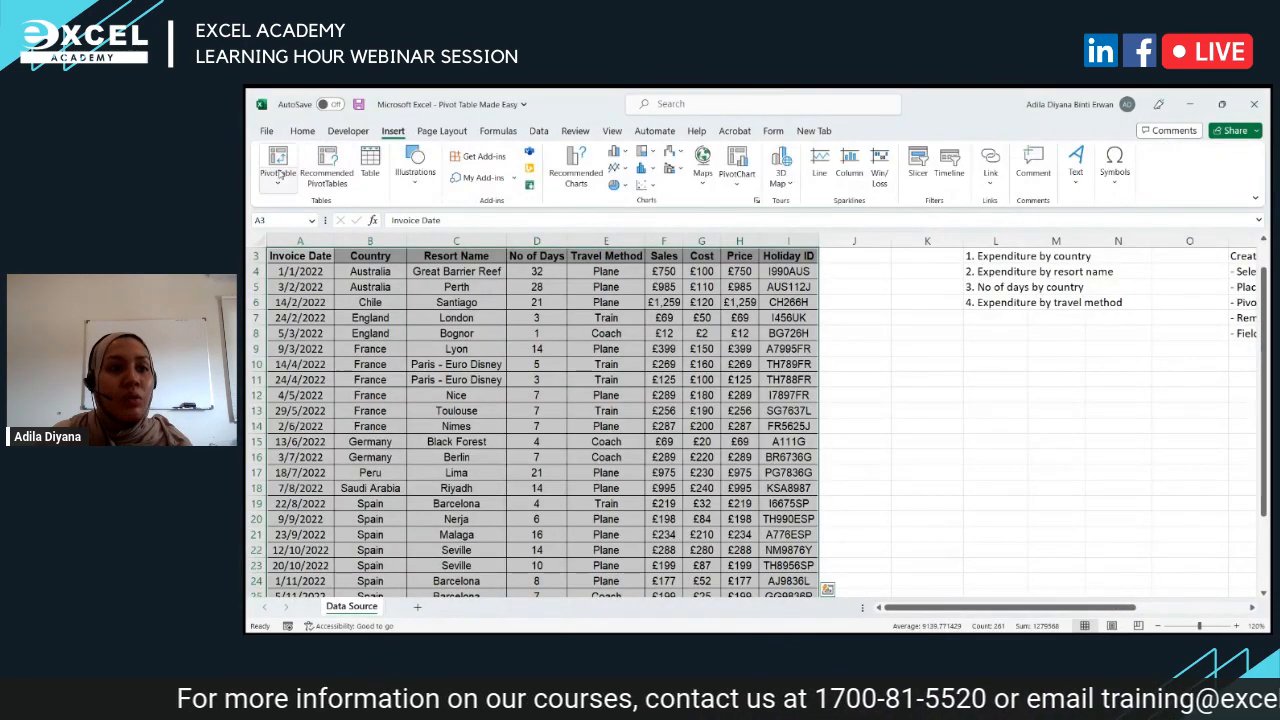
left_click(278, 165)
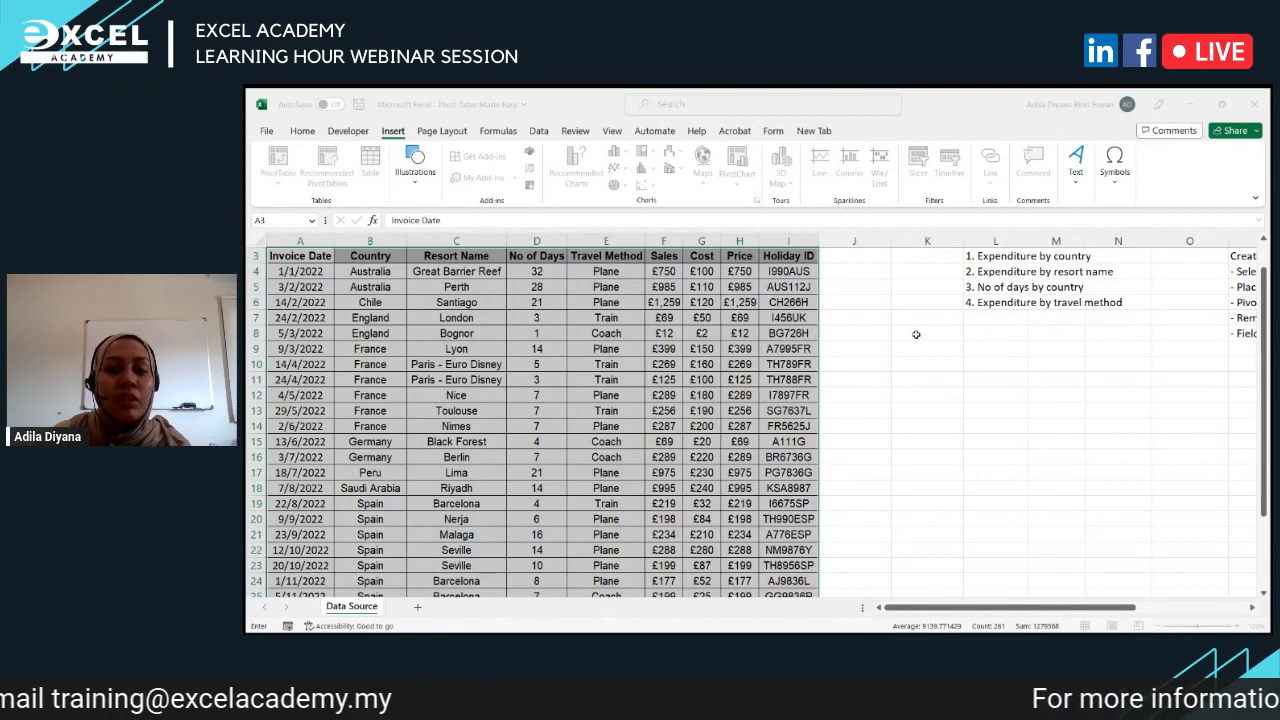
left_click_drag(954, 610, 984, 608)
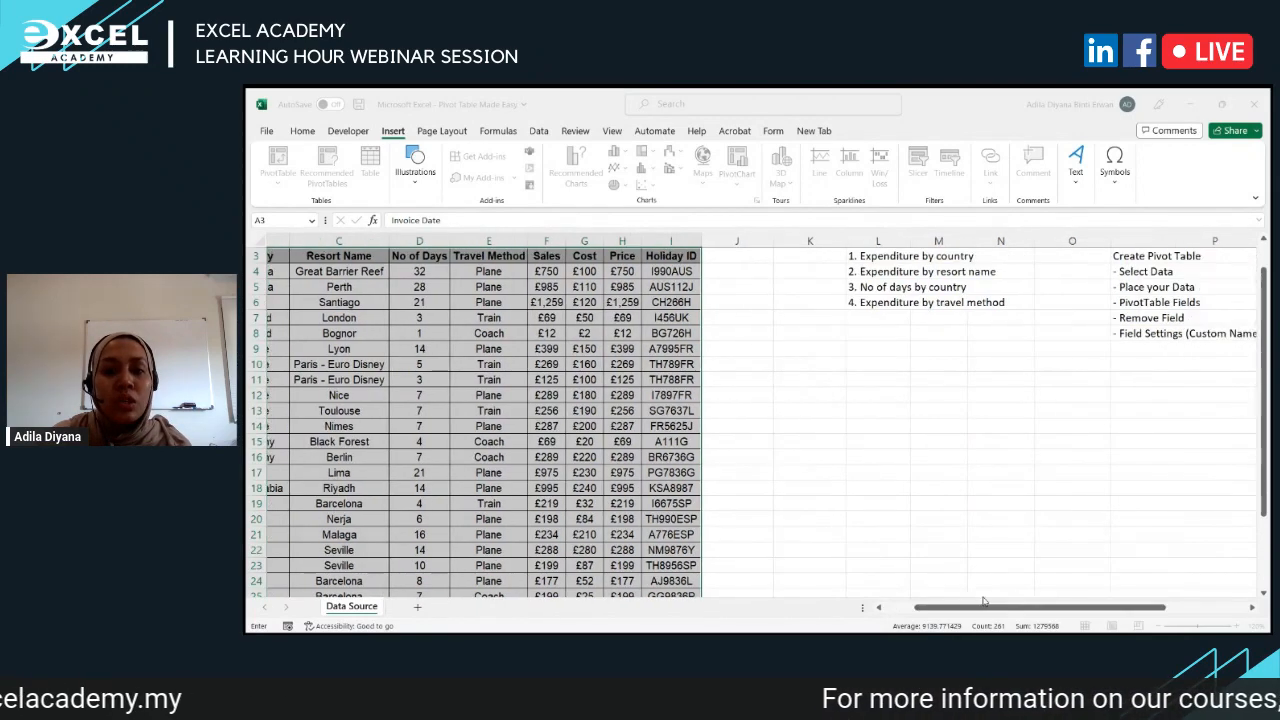
left_click(866, 392)
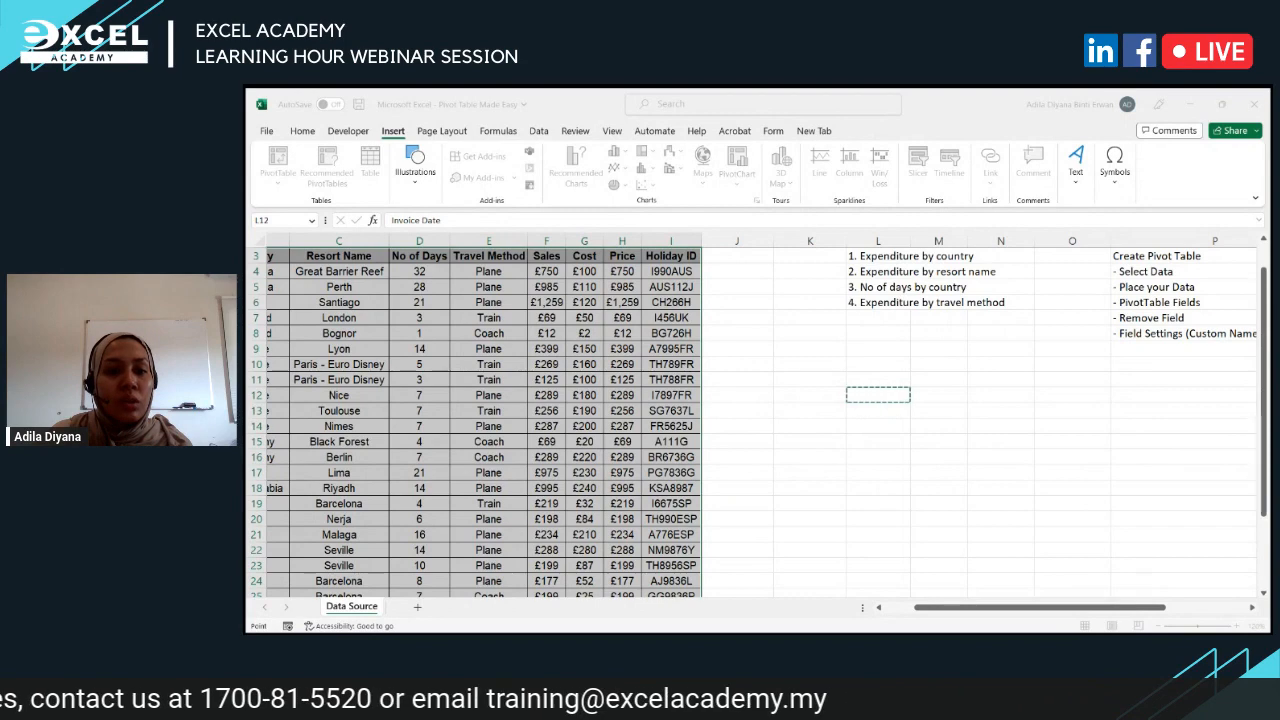
left_click(726, 461)
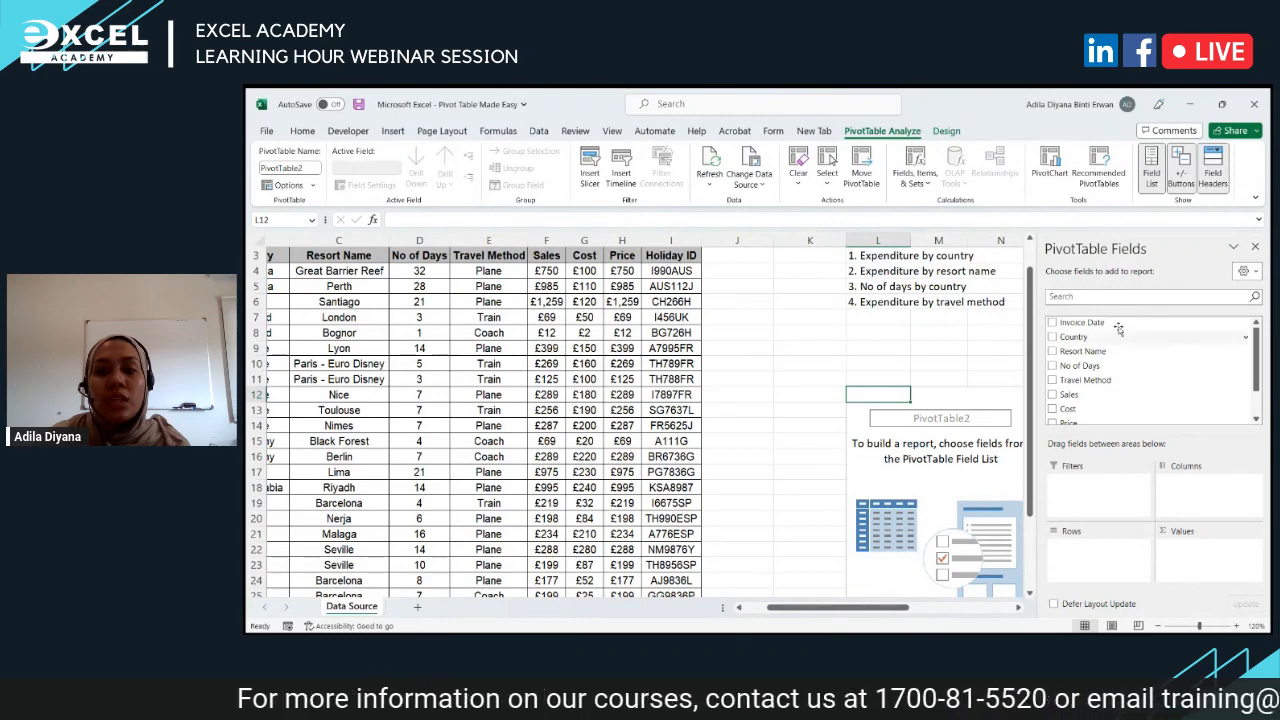
Step: Summarise cost by country in the pivot table at L12, with Country as rows and Cost as values, and check the countries' totals
left_click(1052, 338)
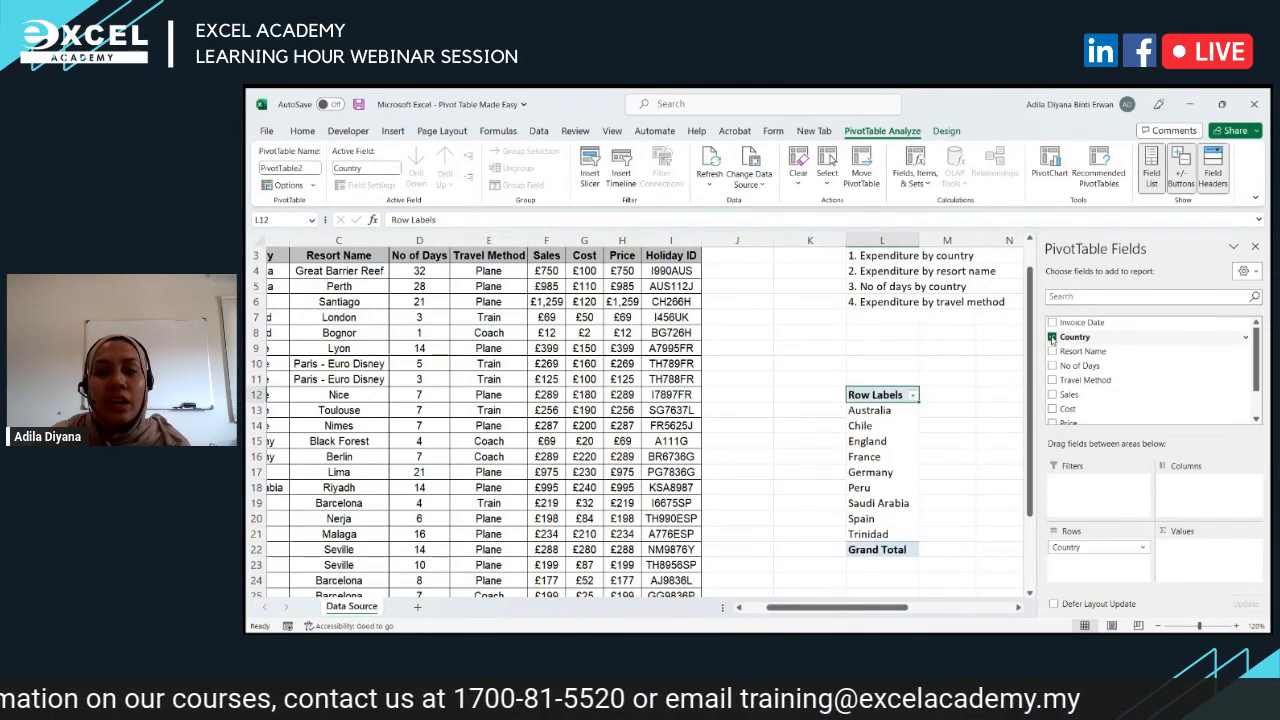
left_click(1052, 409)
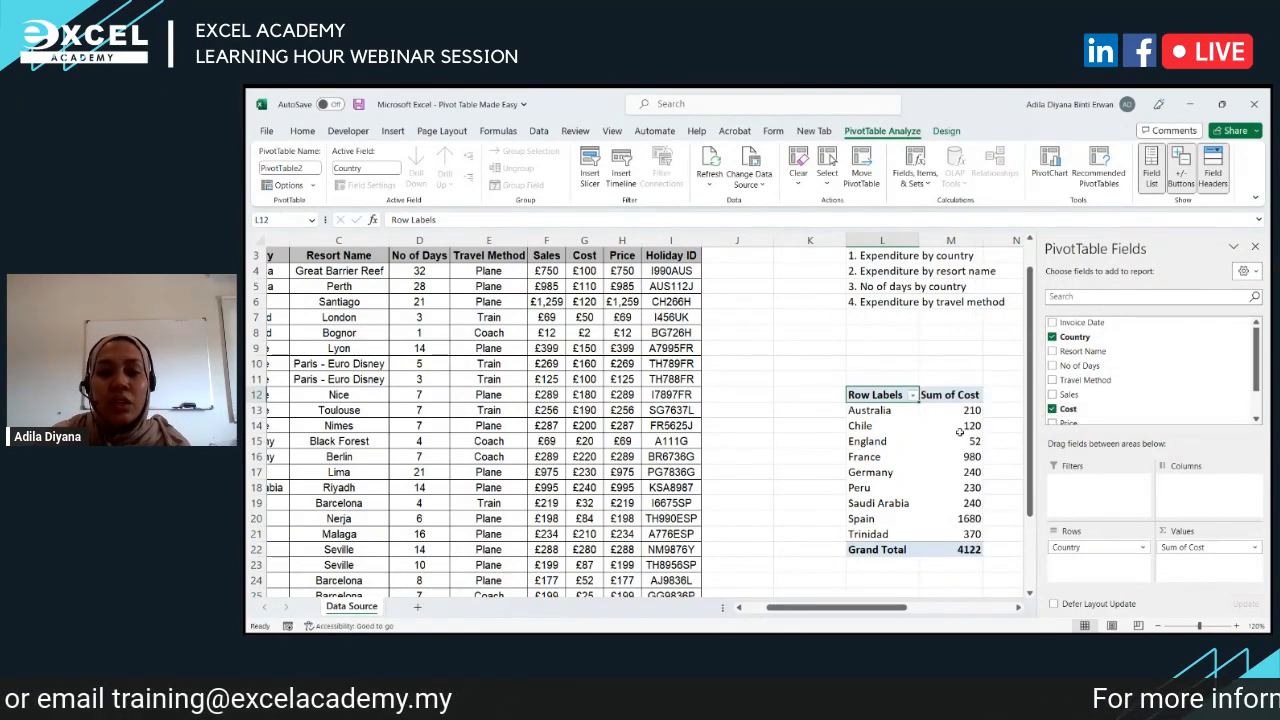
mouse_move(972, 549)
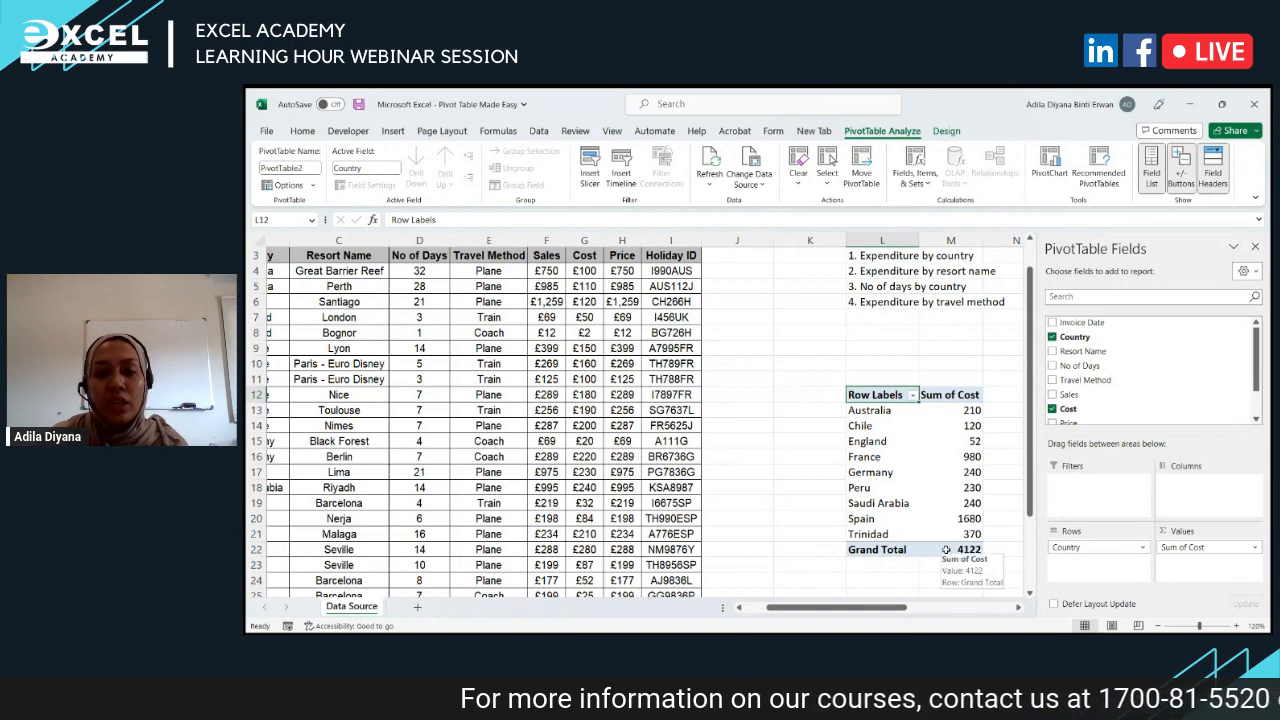
left_click(996, 412)
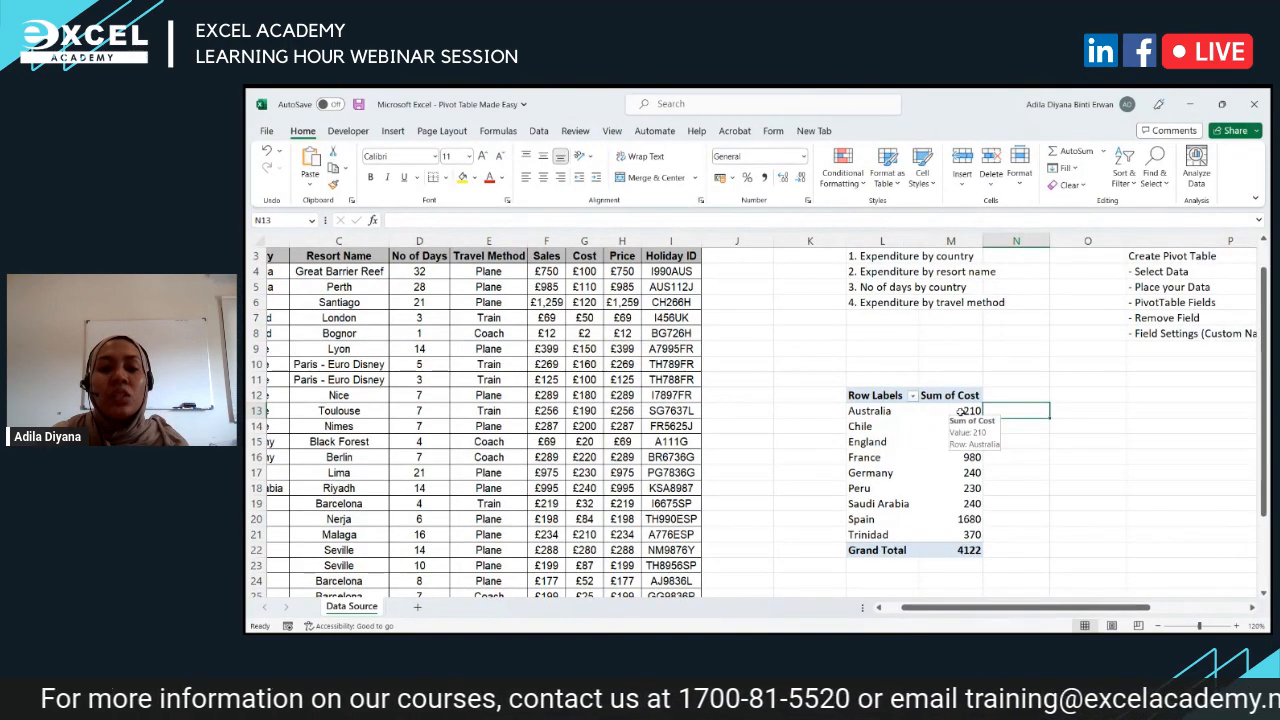
left_click(998, 440)
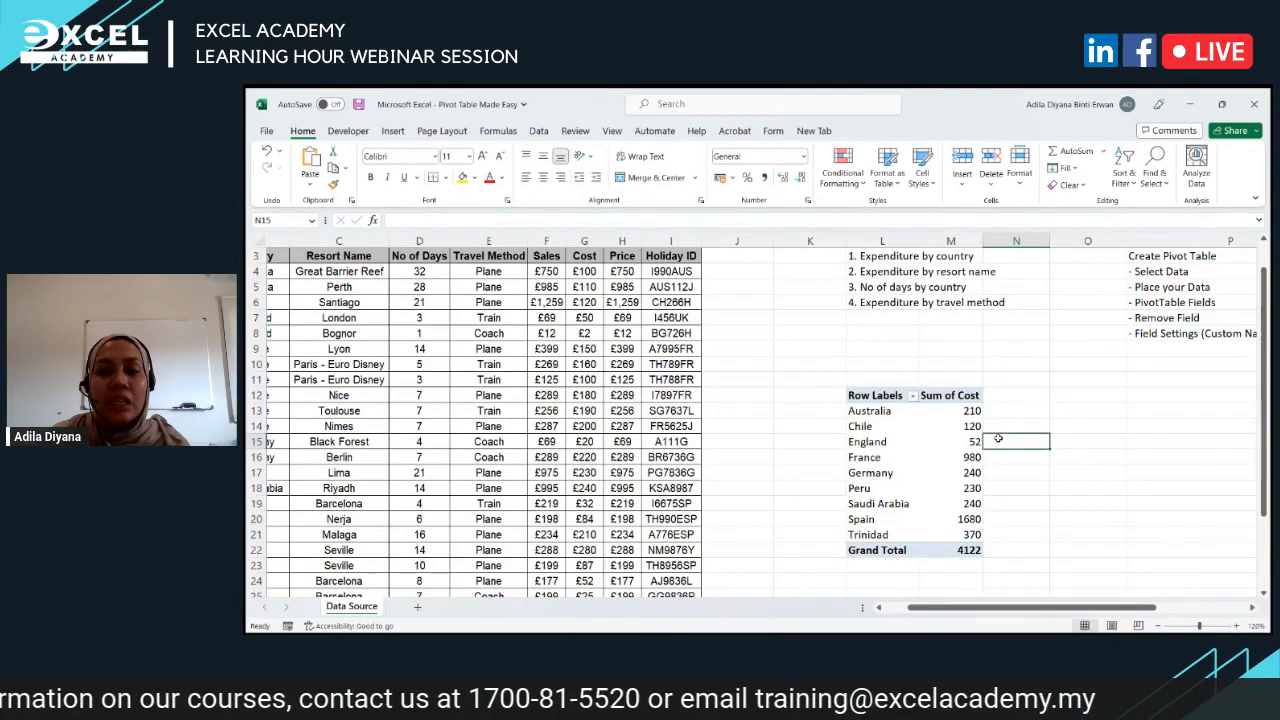
left_click(998, 458)
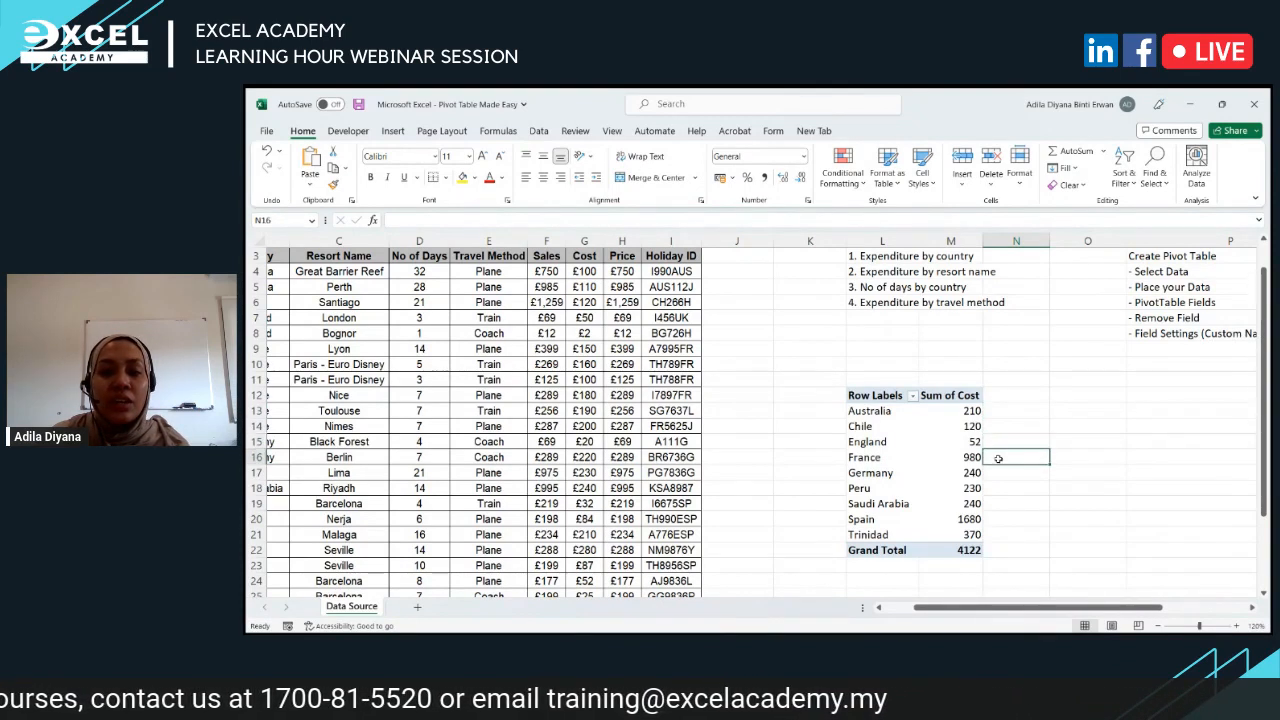
left_click(996, 471)
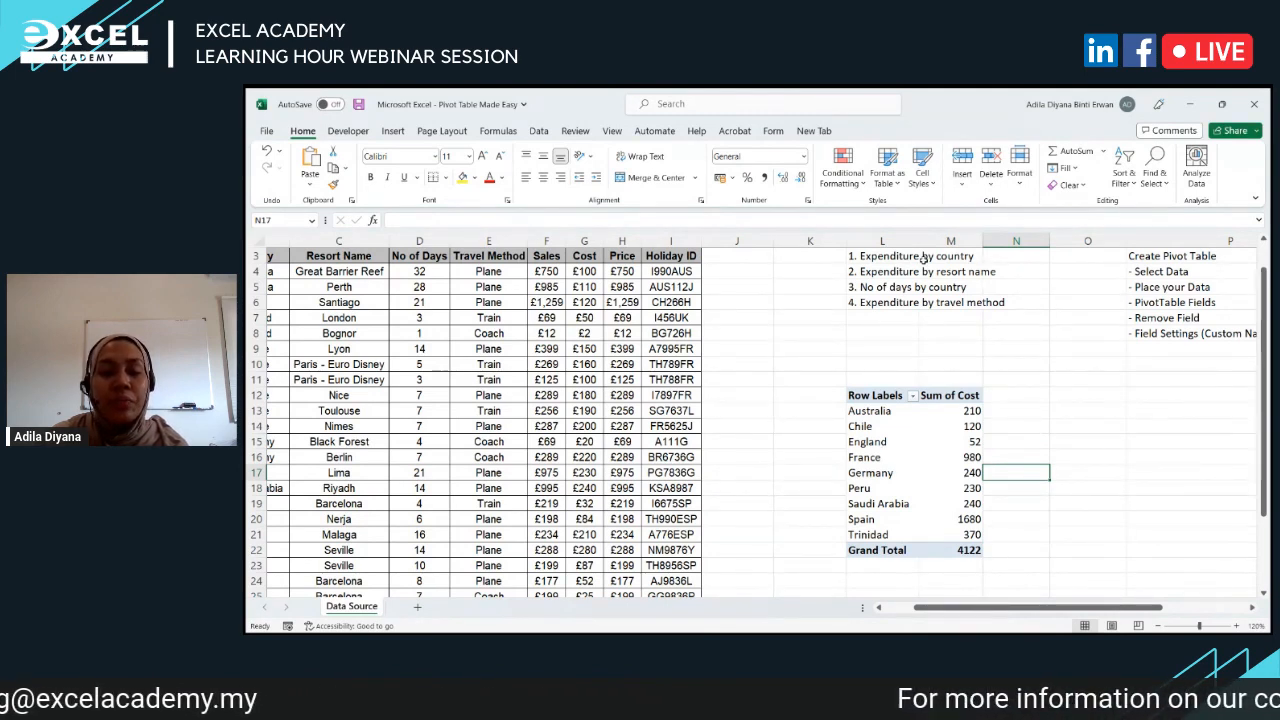
Step: Read the second question in L4 and replace Country with Resort Name as the row field of the pivot table at L12
left_click_drag(950, 612, 918, 612)
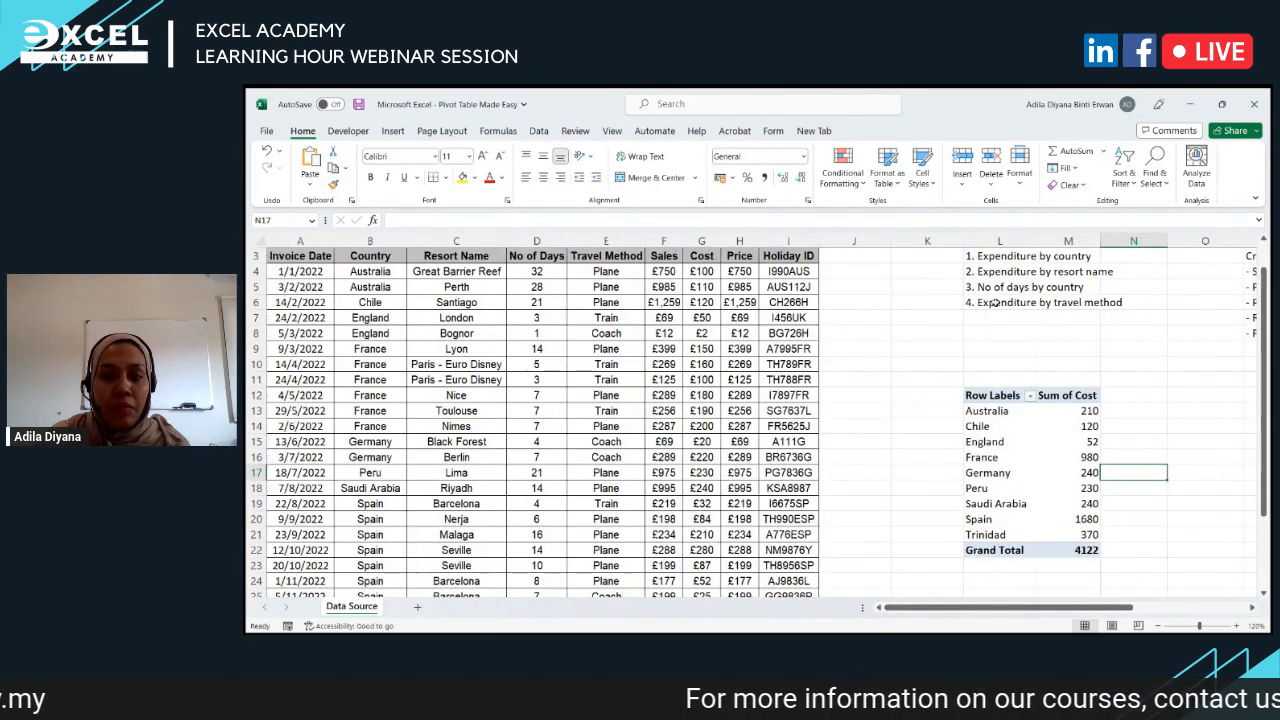
left_click(992, 273)
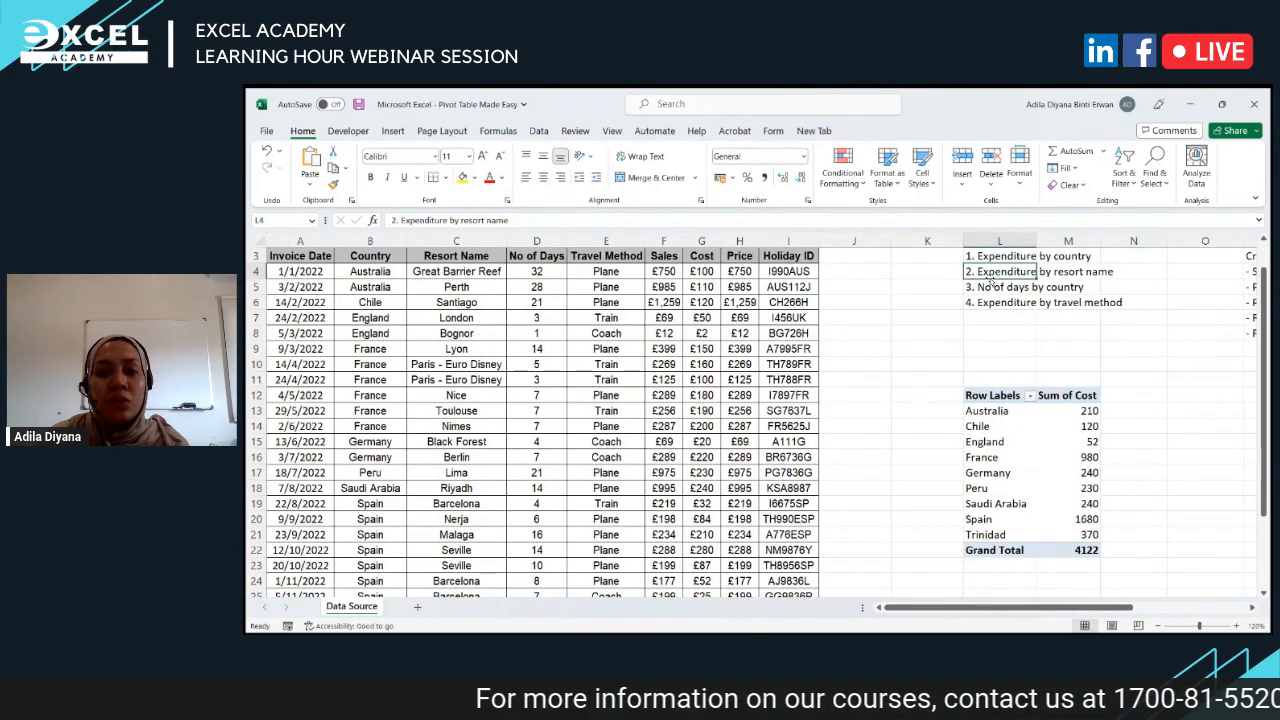
left_click(1030, 465)
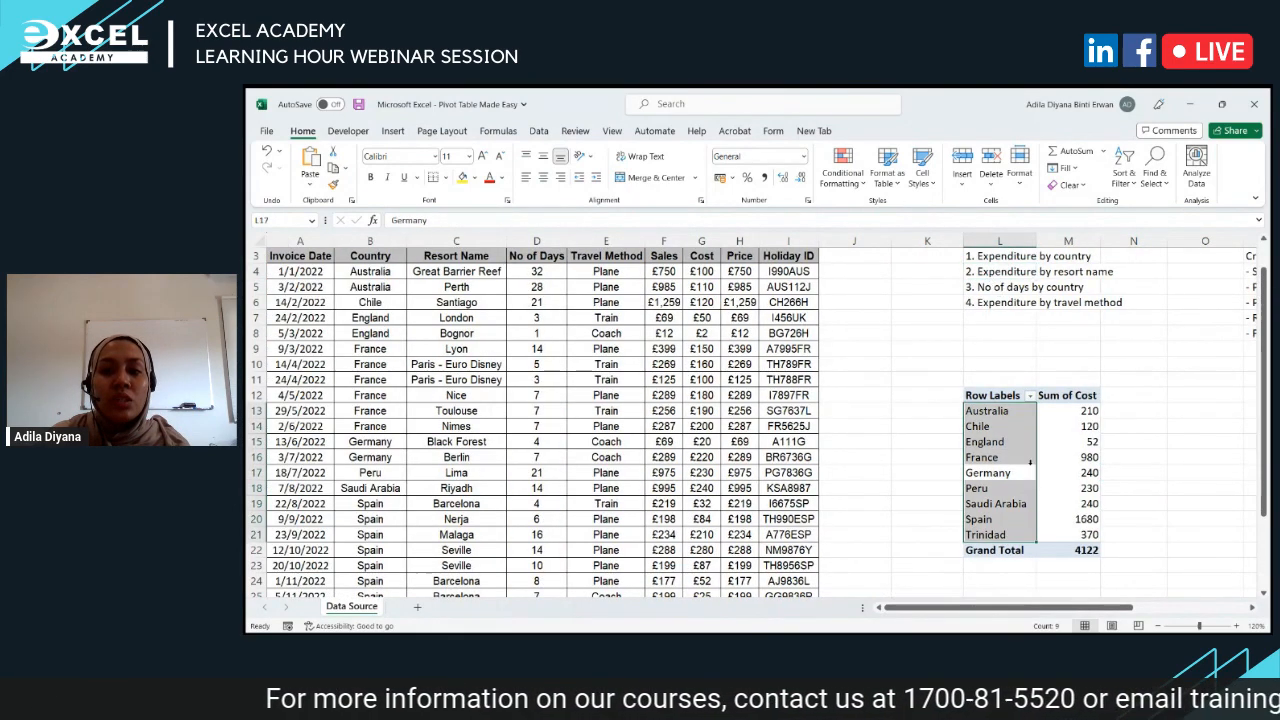
left_click(1007, 464)
left_click(990, 487)
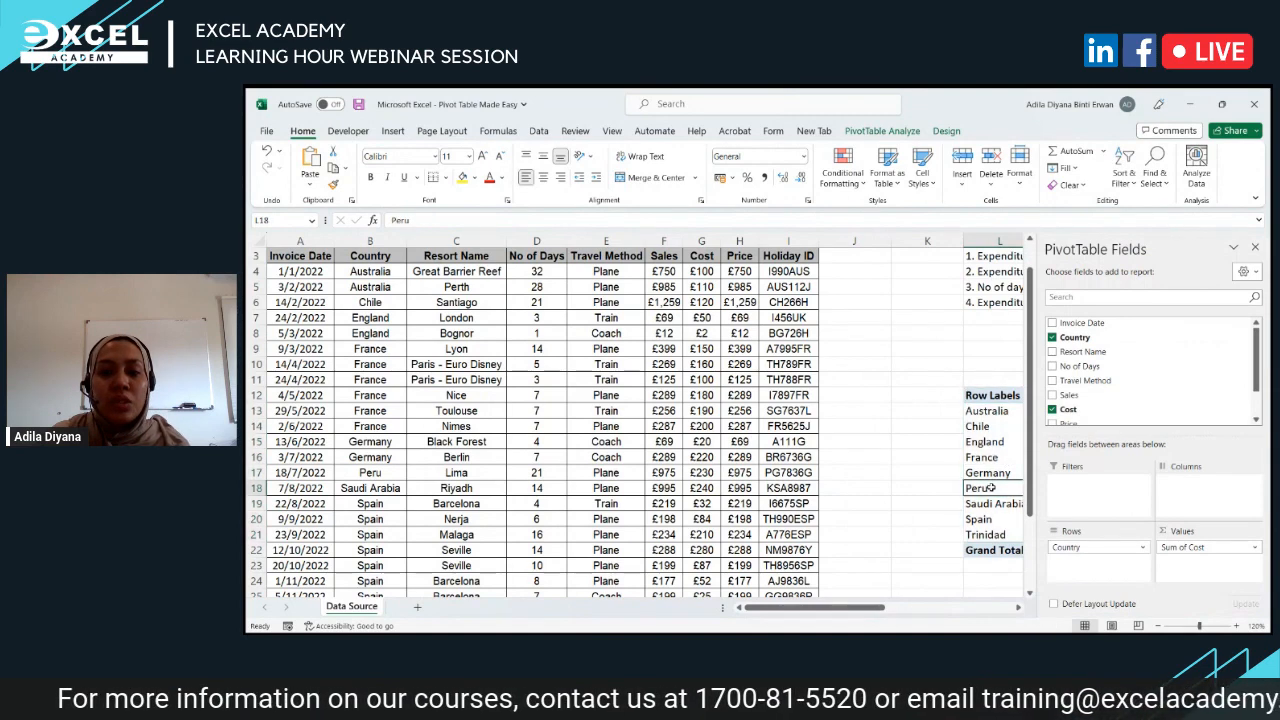
left_click_drag(857, 614, 937, 614)
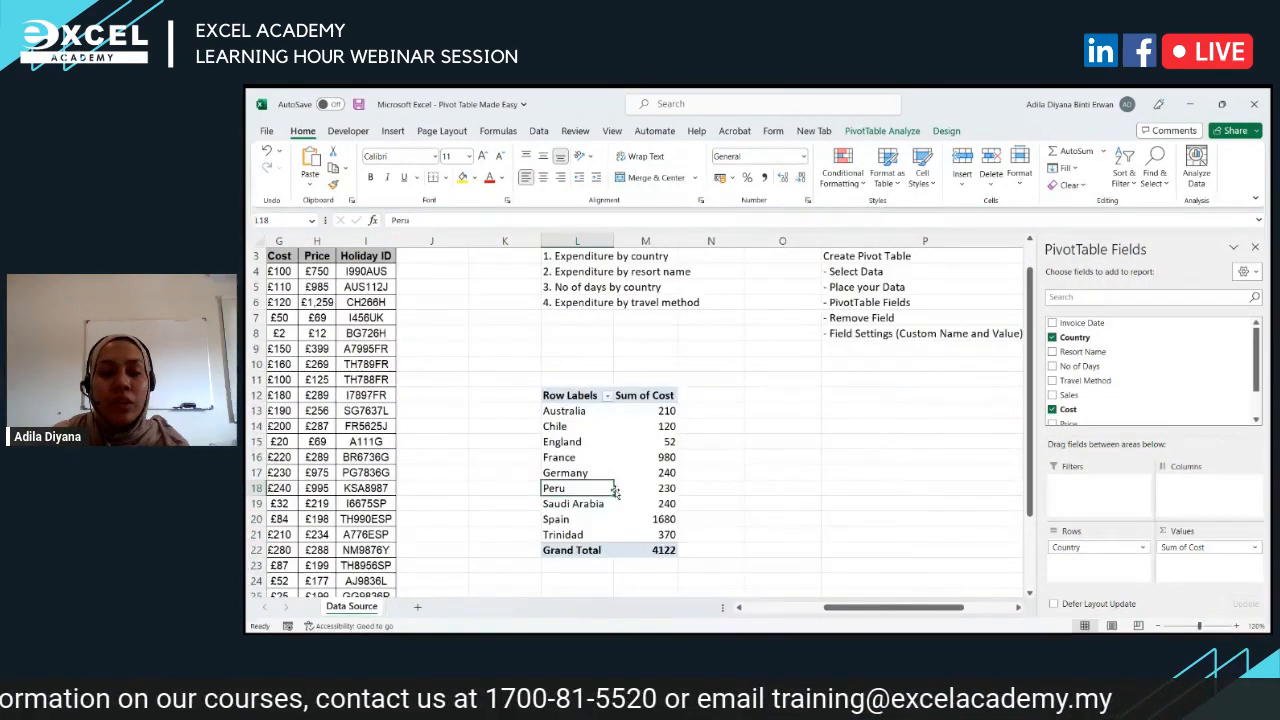
left_click(644, 446)
left_click(586, 436)
left_click(638, 468)
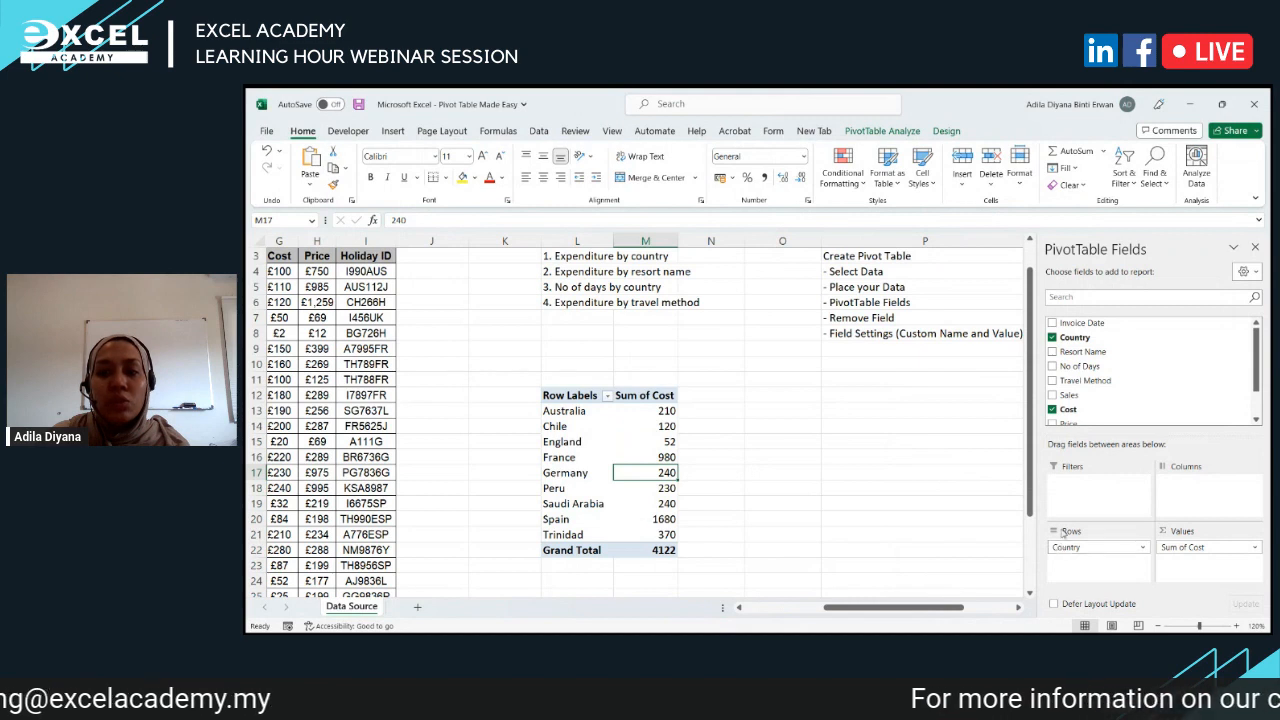
left_click(1051, 338)
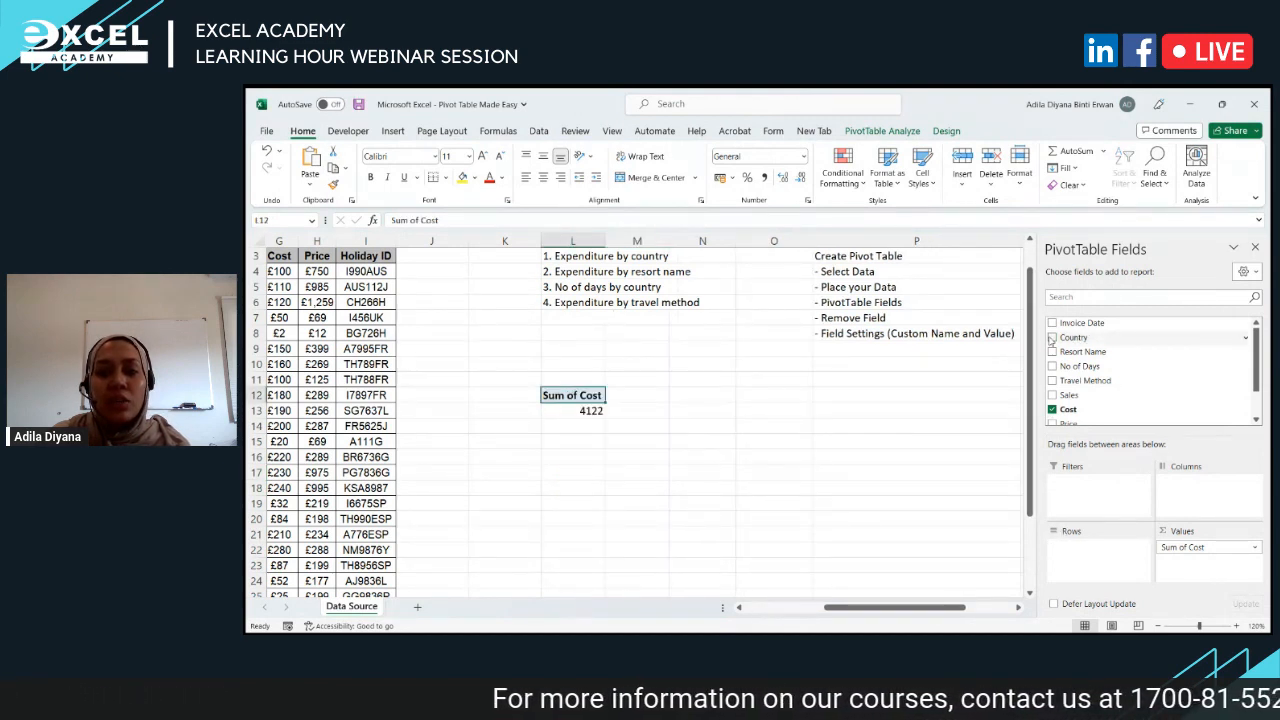
left_click(1052, 352)
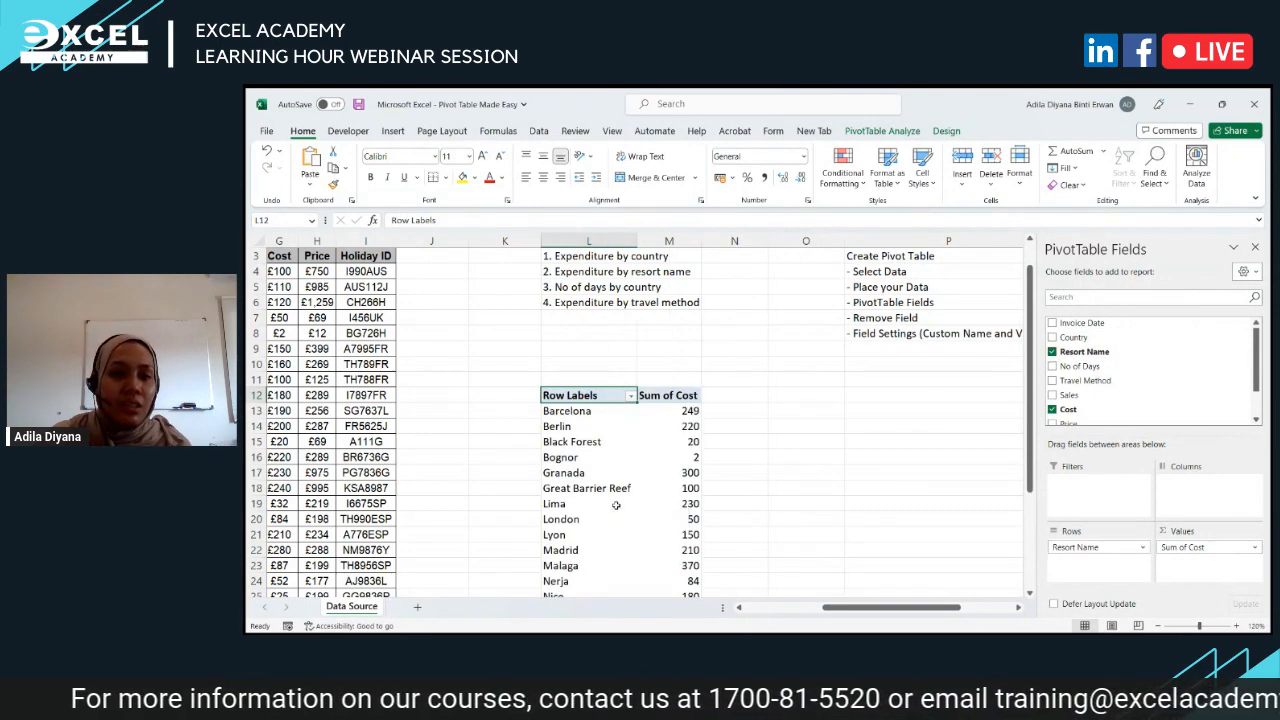
Step: Review the resort costs in the pivot table at L12, and compare selecting cells outside and inside it
scroll(616, 505, "down", 2)
scroll(616, 505, "up", 1)
scroll(616, 505, "up", 2)
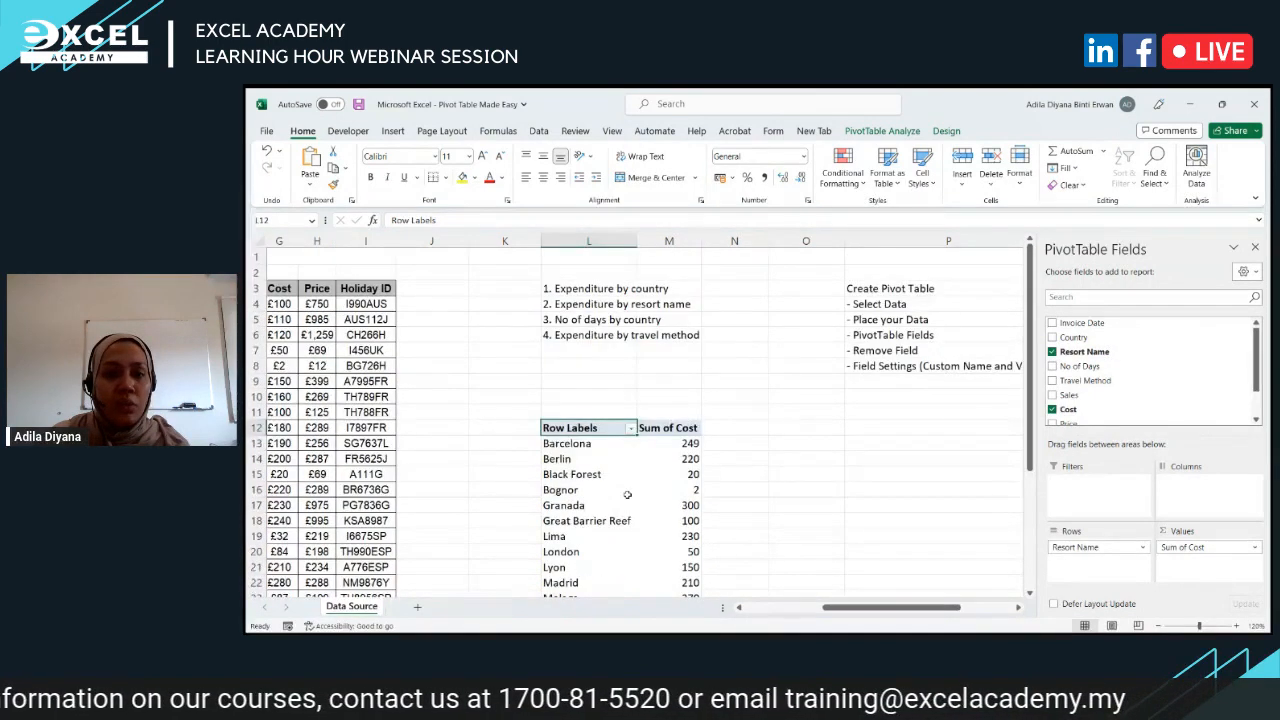
left_click(740, 443)
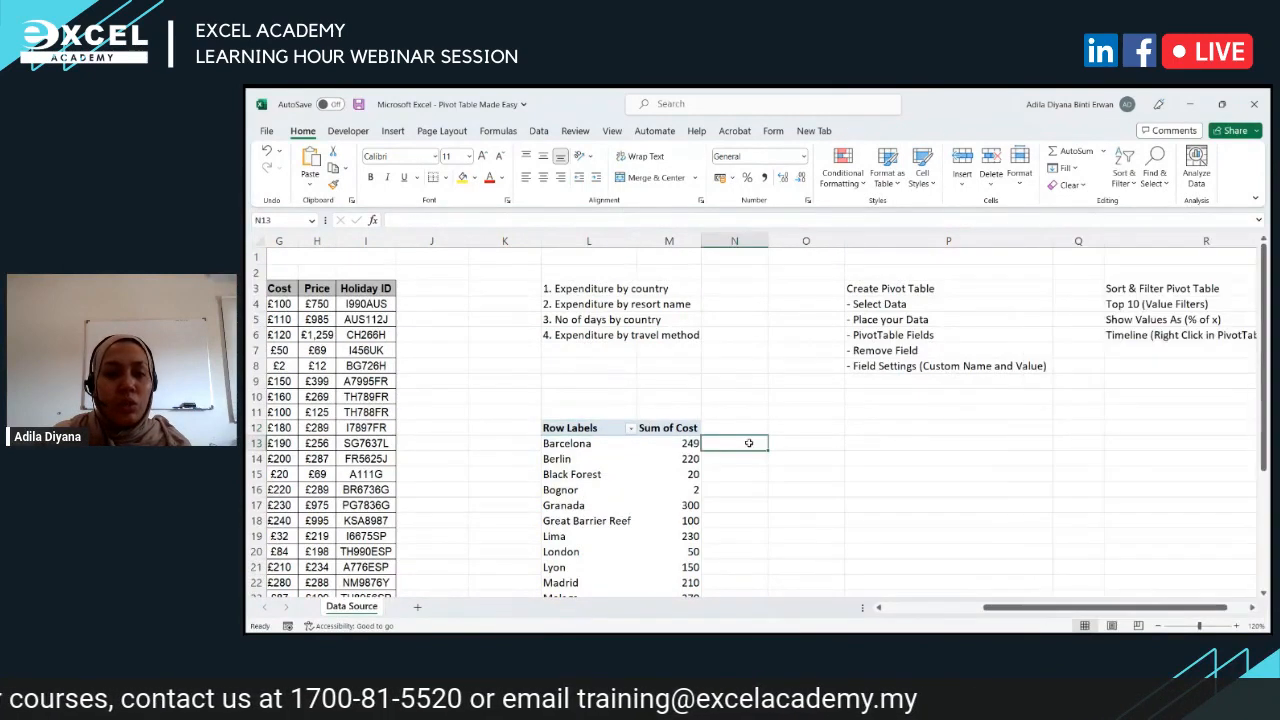
left_click(742, 459)
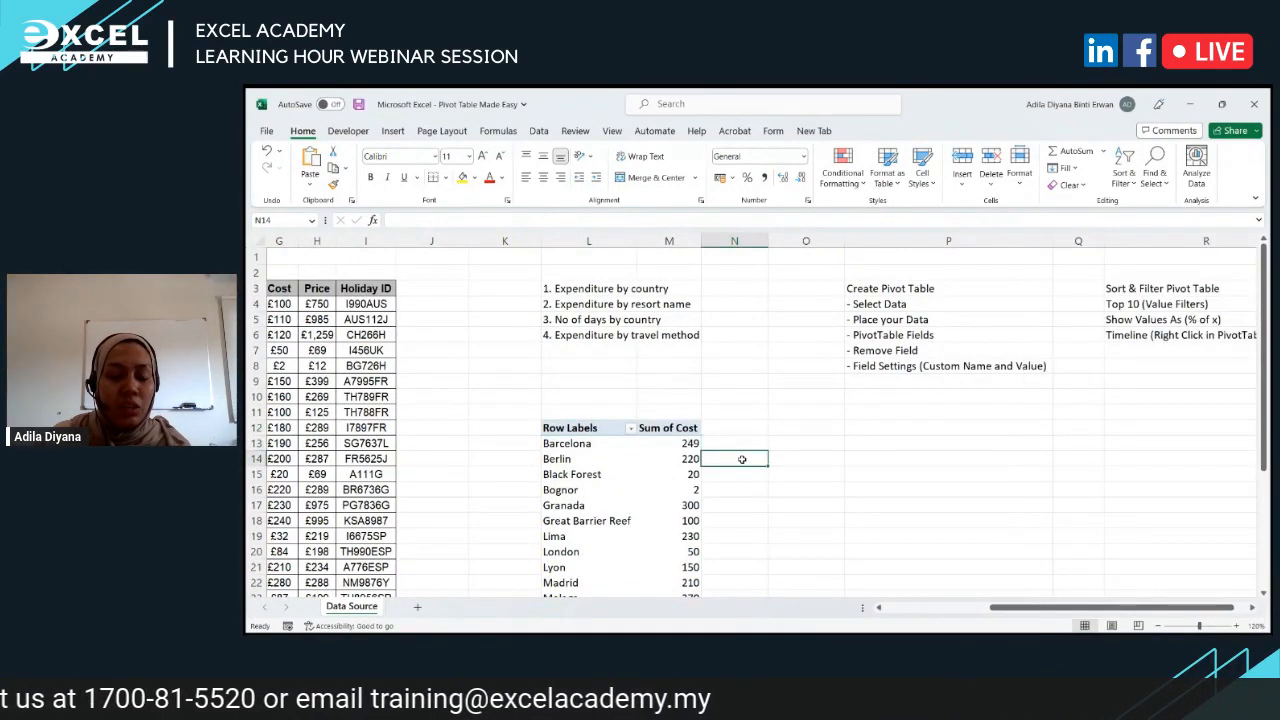
left_click(628, 474)
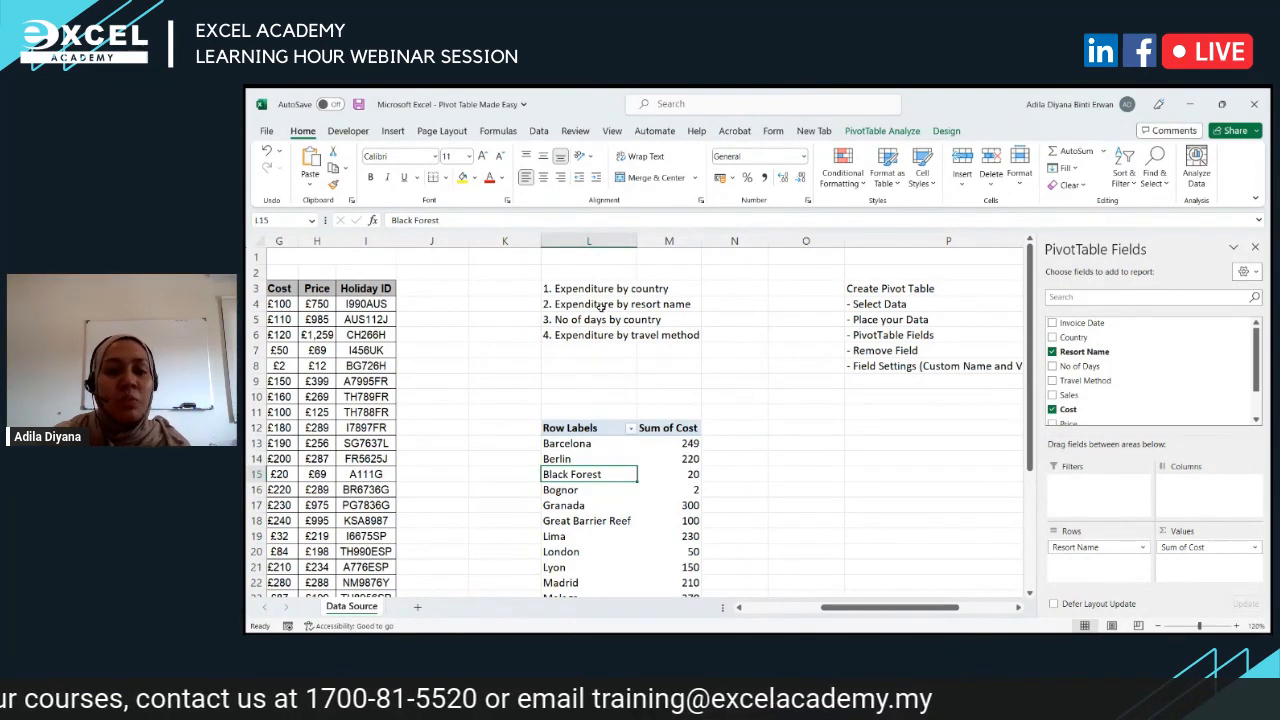
Step: Select the travel data A3:I31 again and insert a second pivot table on the existing Data Source sheet at cell O12
left_click_drag(950, 607, 800, 616)
left_click(288, 288)
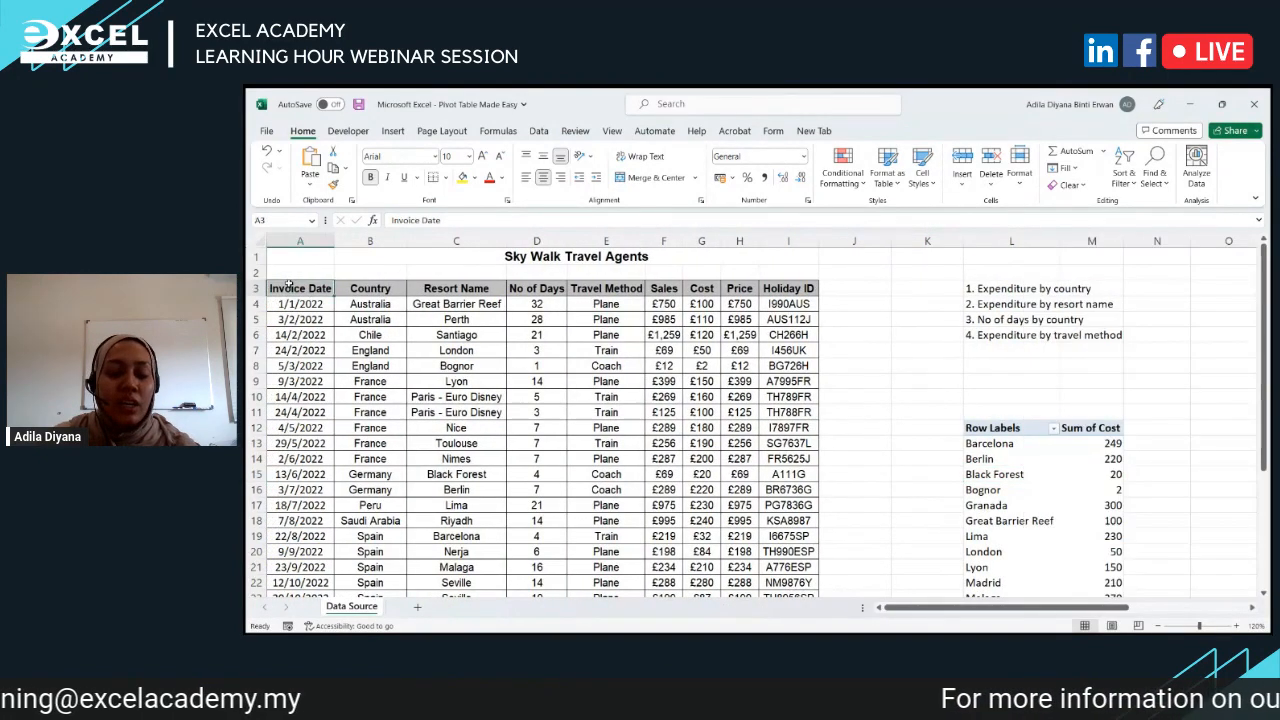
key("ctrl+shift+Right")
key("ctrl+shift+Down")
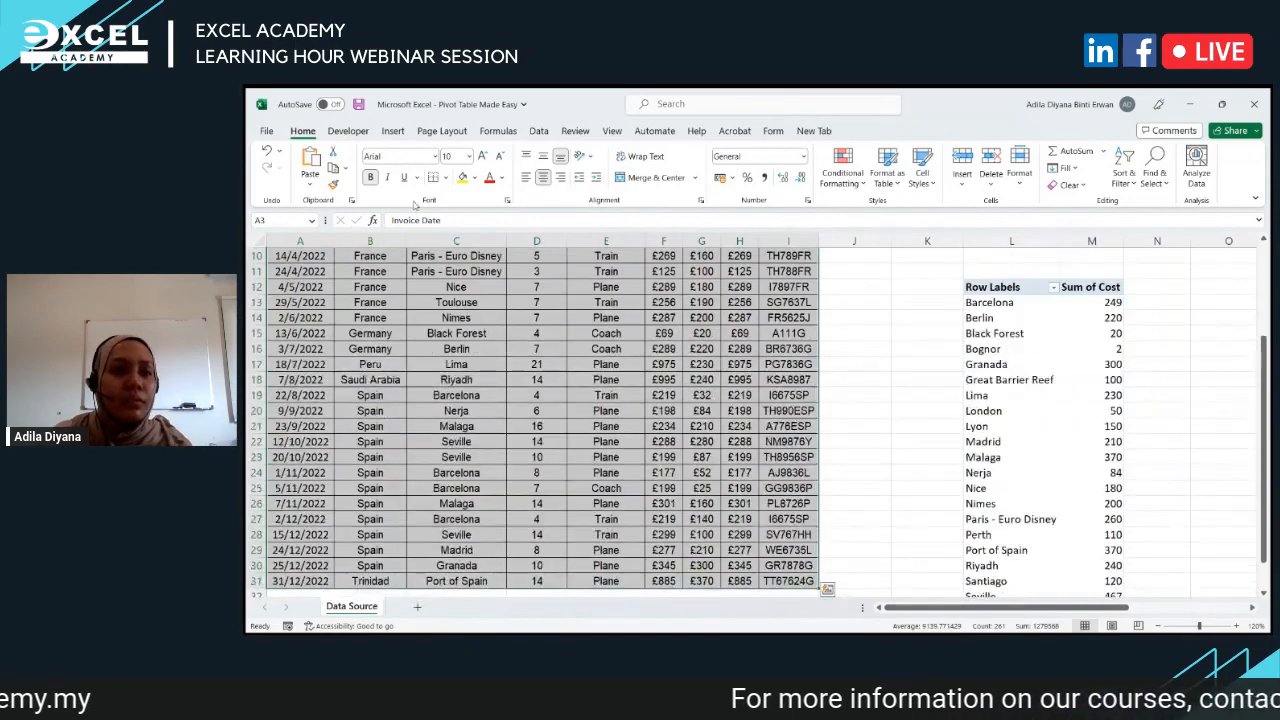
left_click(391, 132)
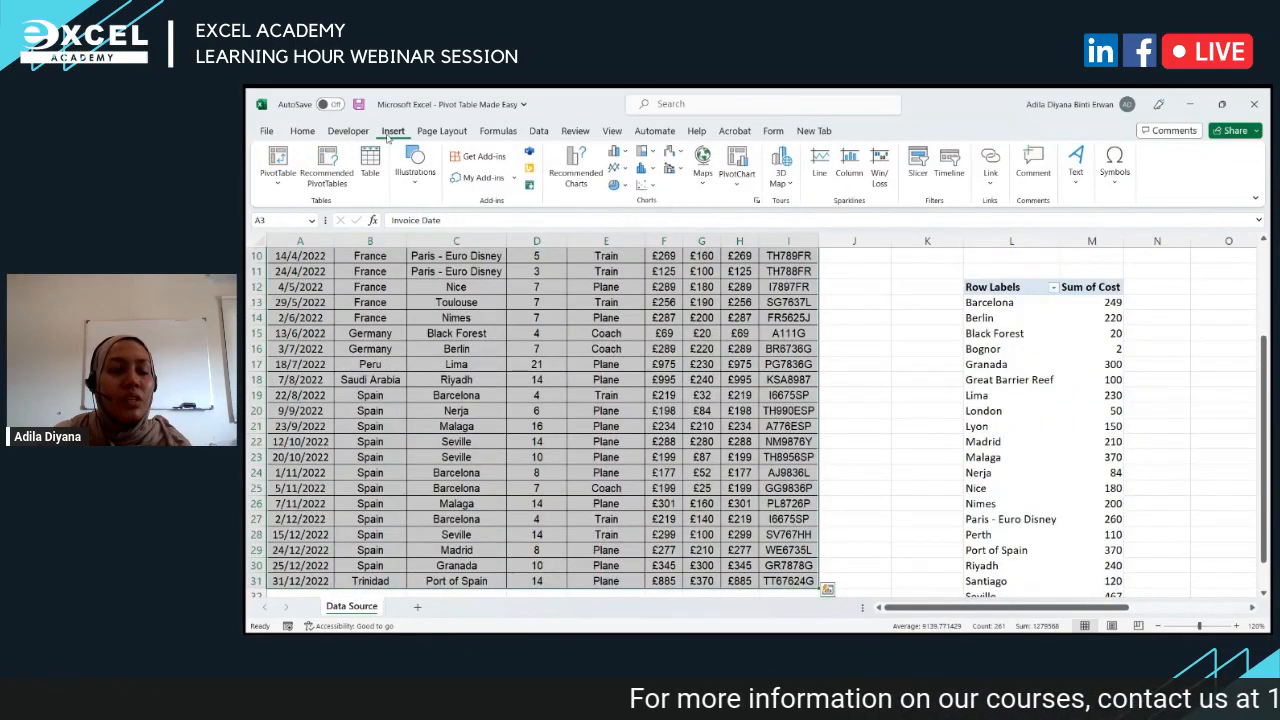
left_click(277, 160)
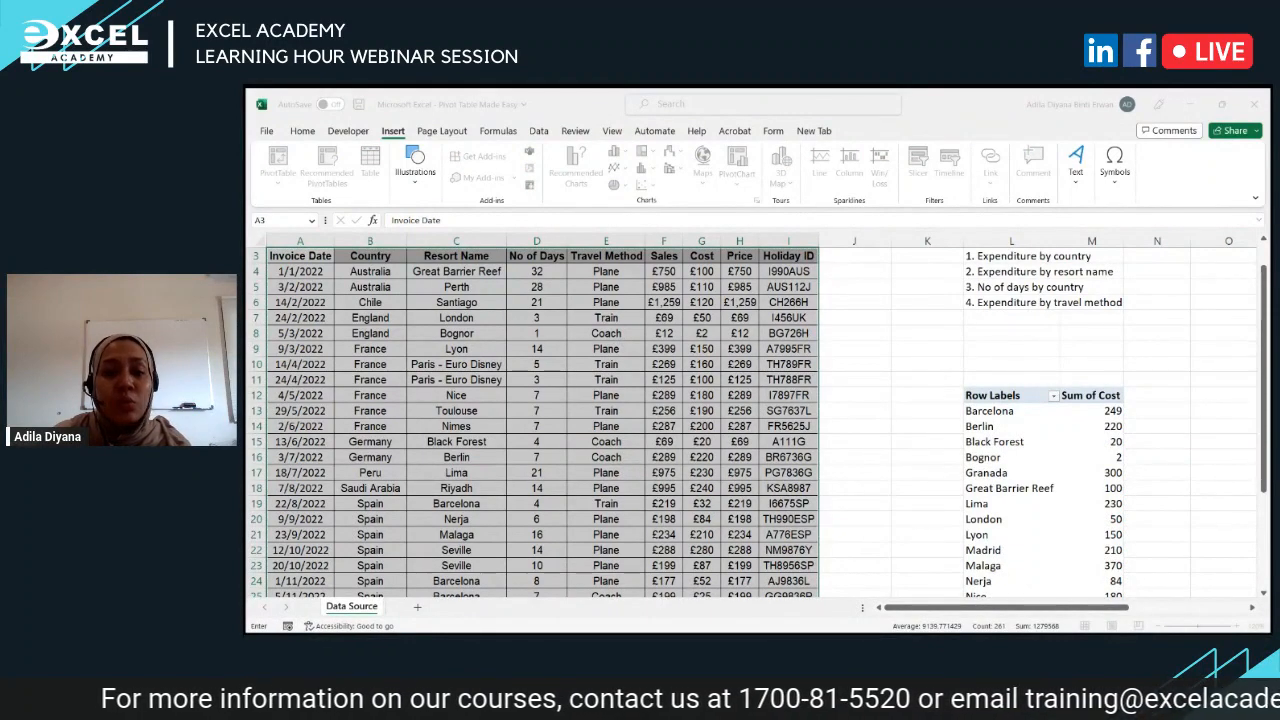
scroll(1050, 608, "right", 2)
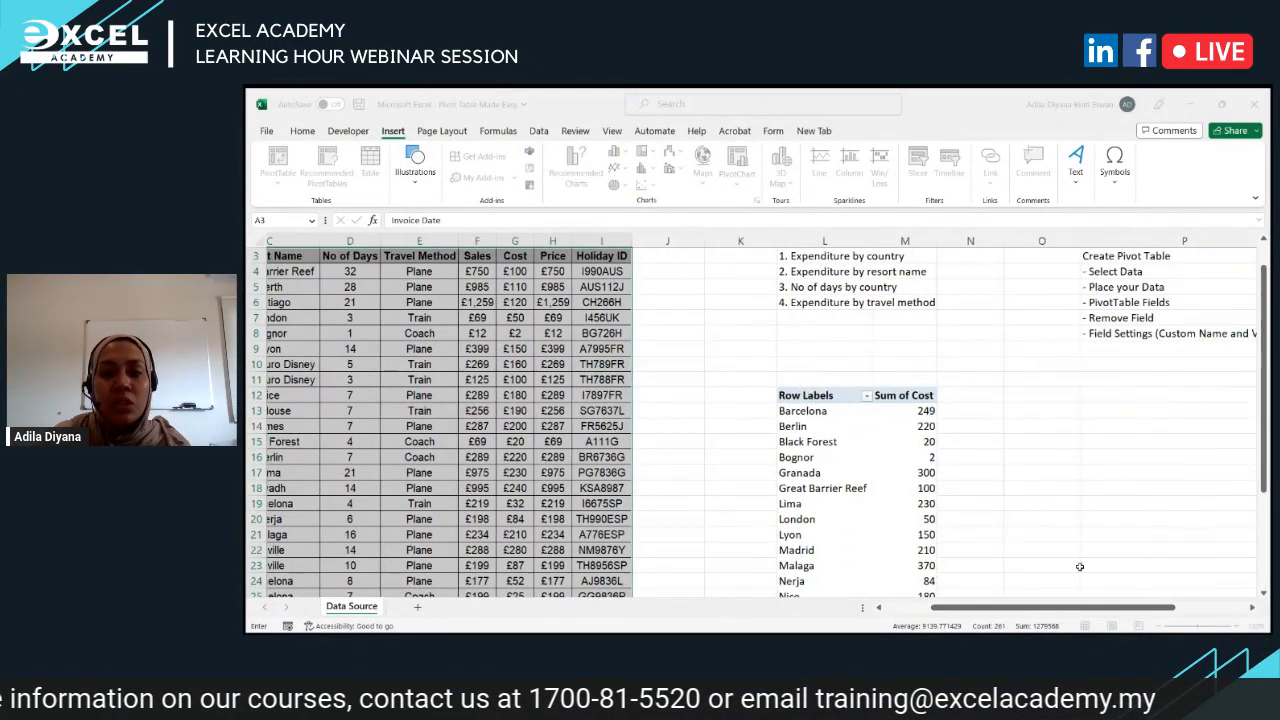
left_click(1021, 394)
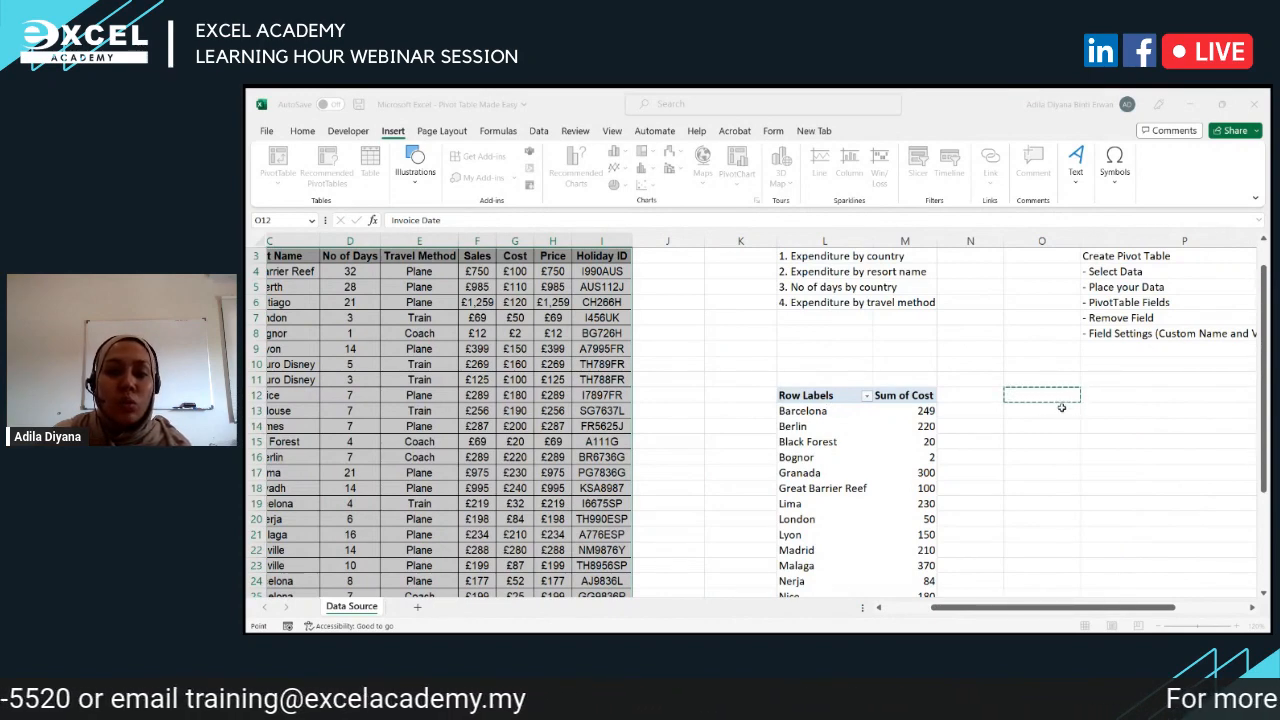
key("Return")
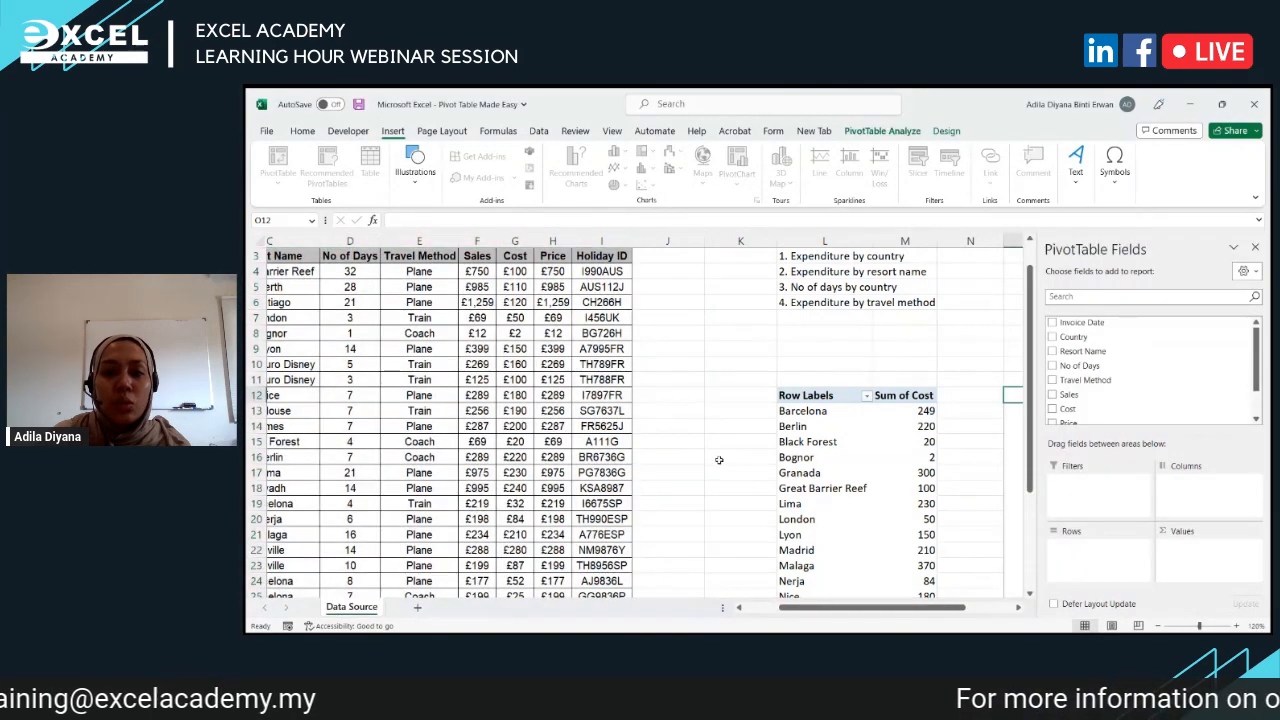
Step: Summarise the number of days by country in the pivot table at O12, using Country as rows and No of Days as values
left_click_drag(783, 612, 841, 612)
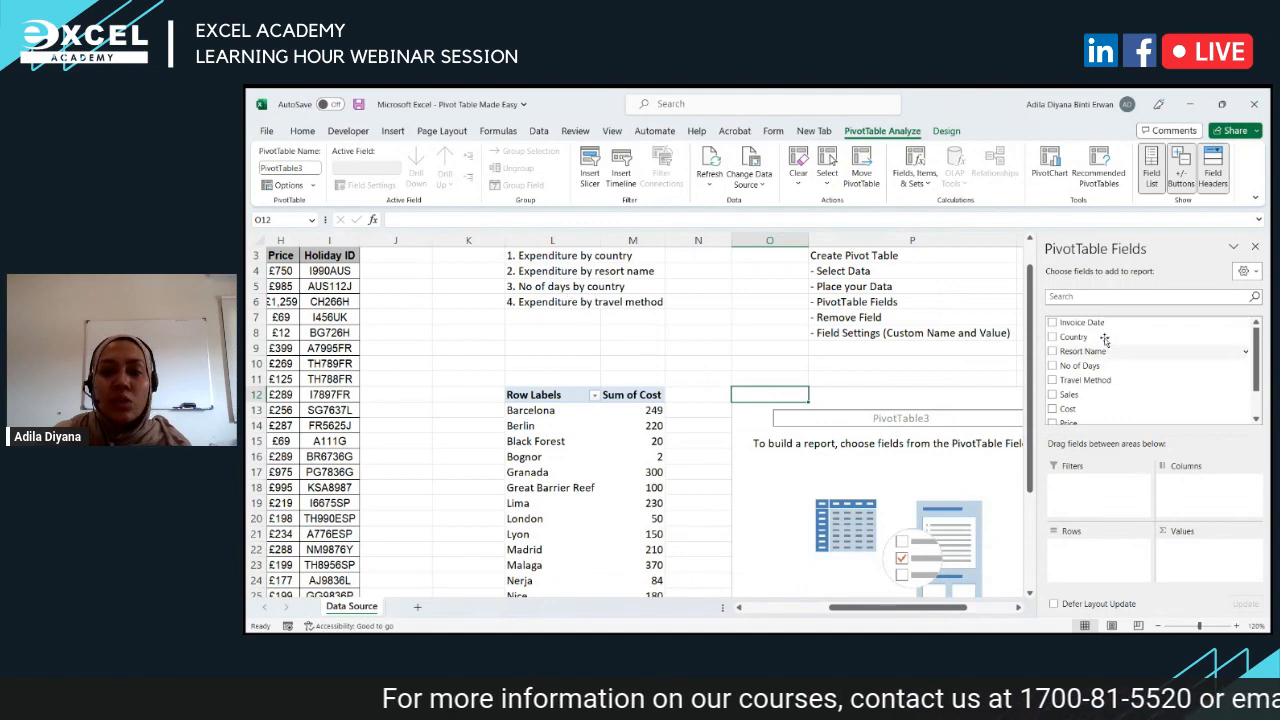
left_click(1053, 338)
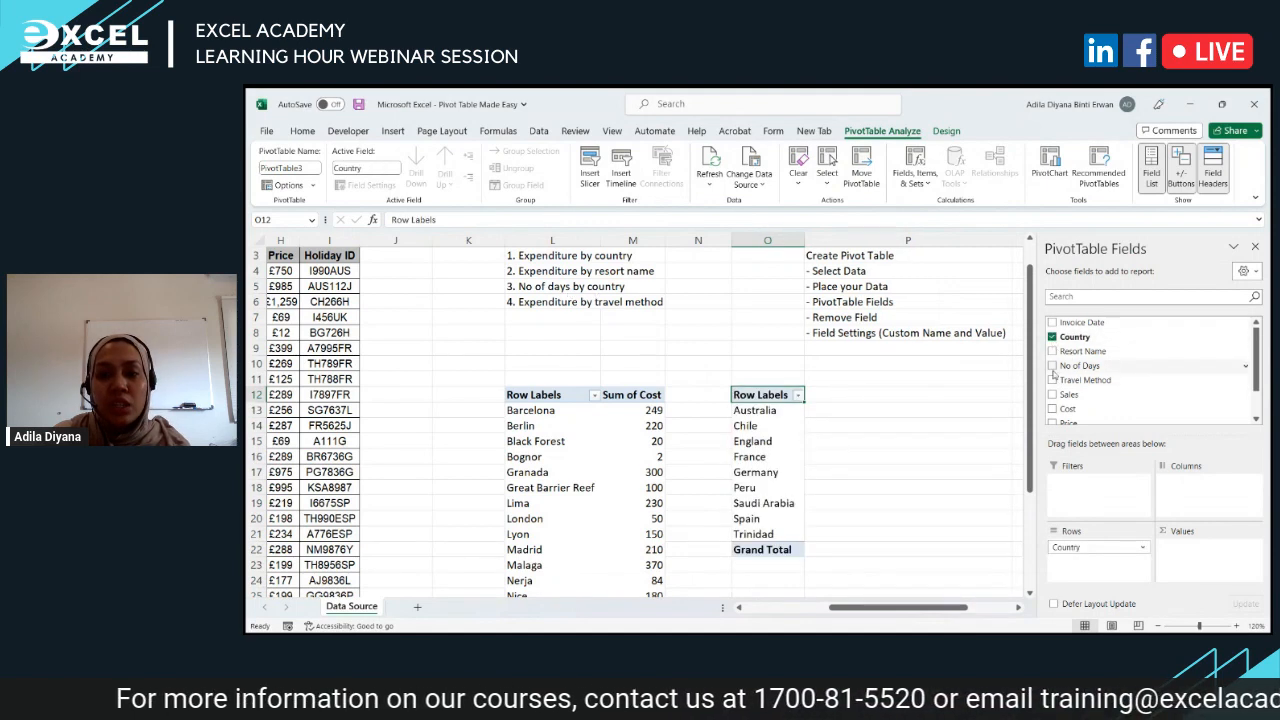
left_click(1052, 367)
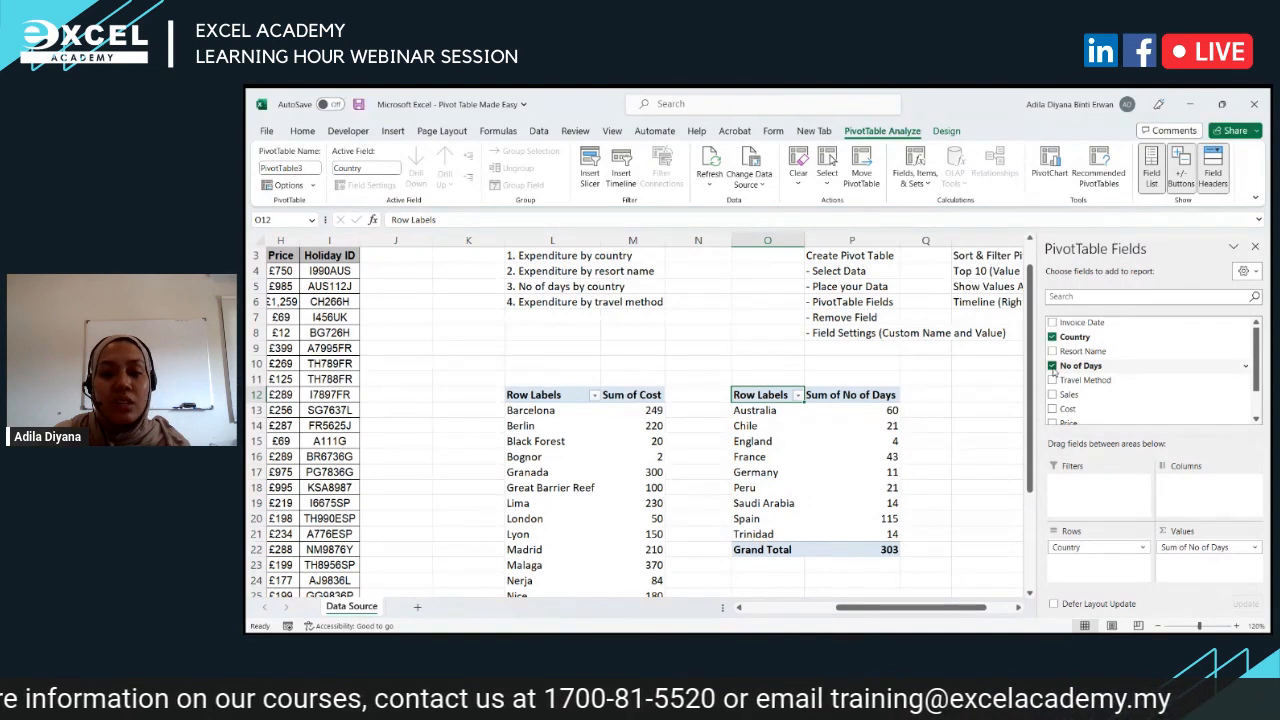
left_click(890, 522)
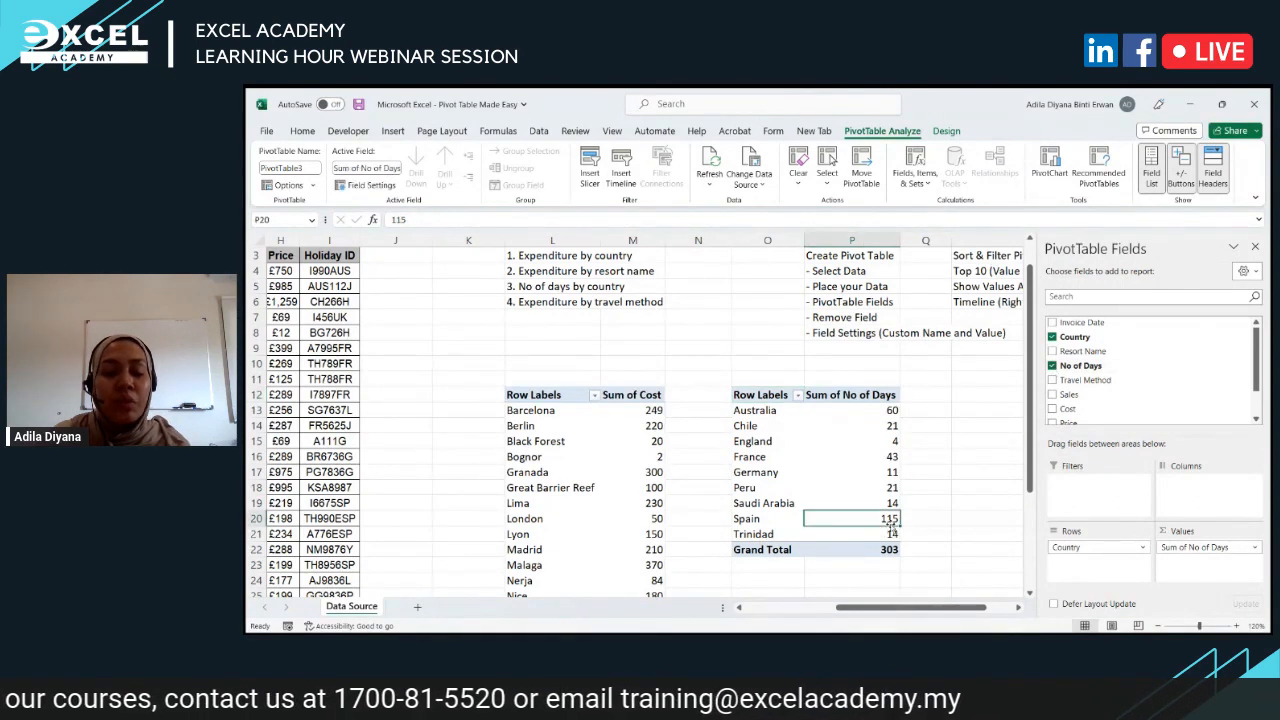
Step: Read the third and fourth questions in L5 and L6, and select the travel data A3:I31 again
left_click(913, 458)
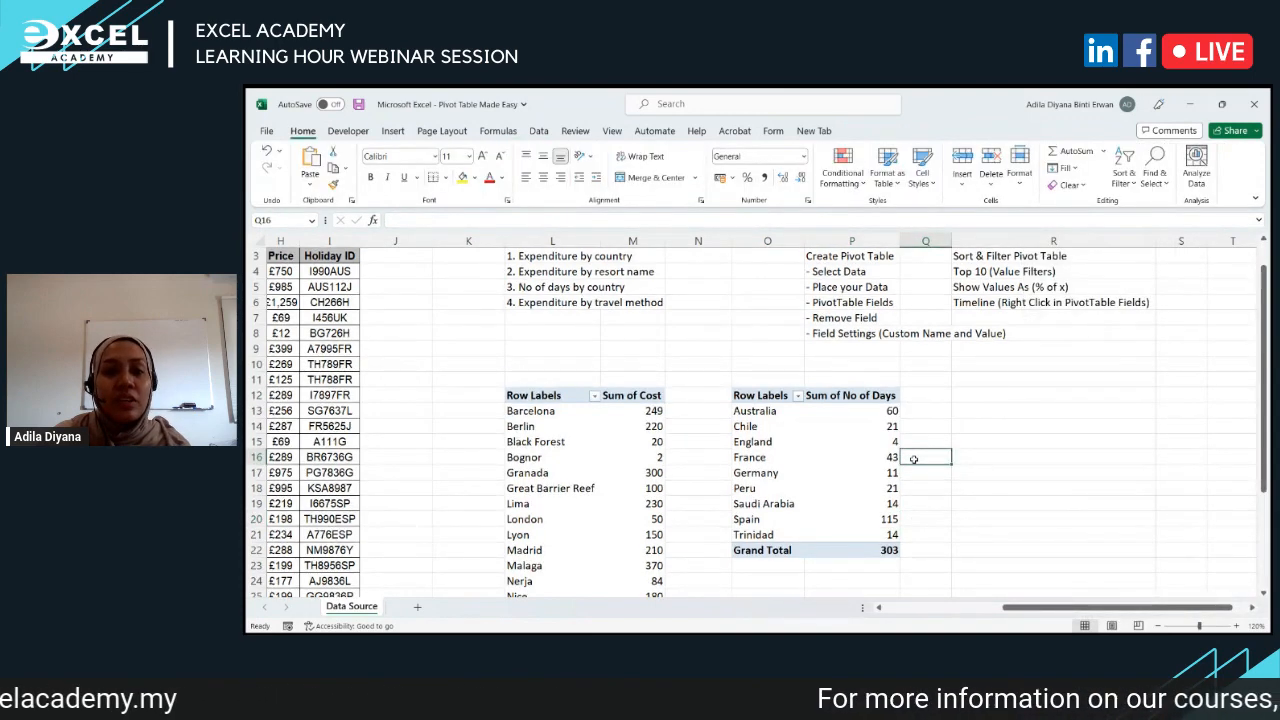
left_click(843, 457)
left_click(519, 287)
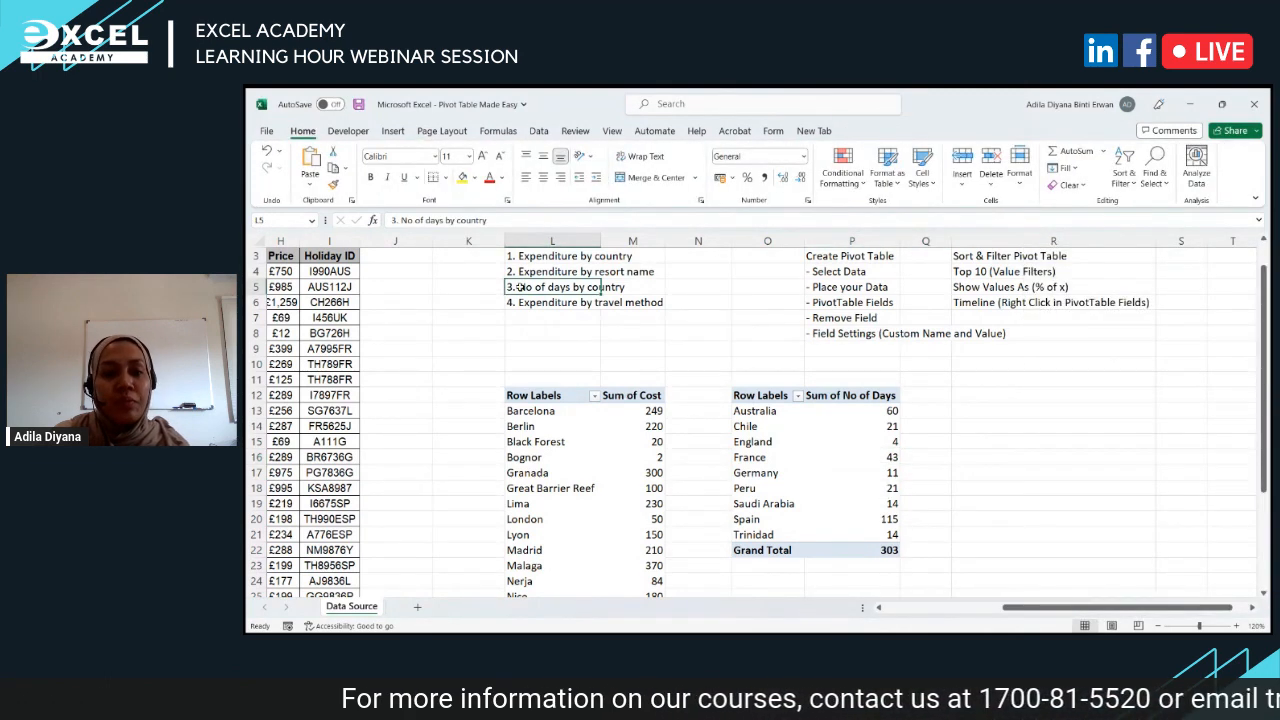
left_click(527, 305)
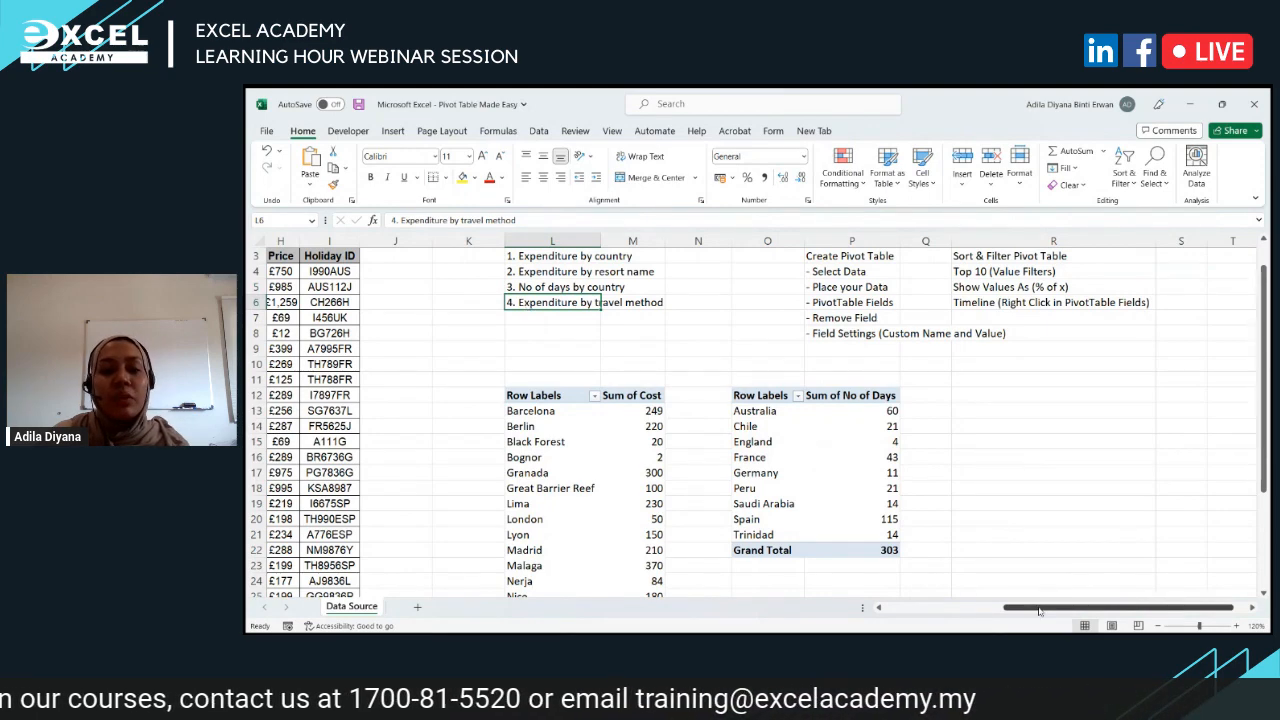
left_click_drag(1043, 607, 900, 607)
left_click(300, 256)
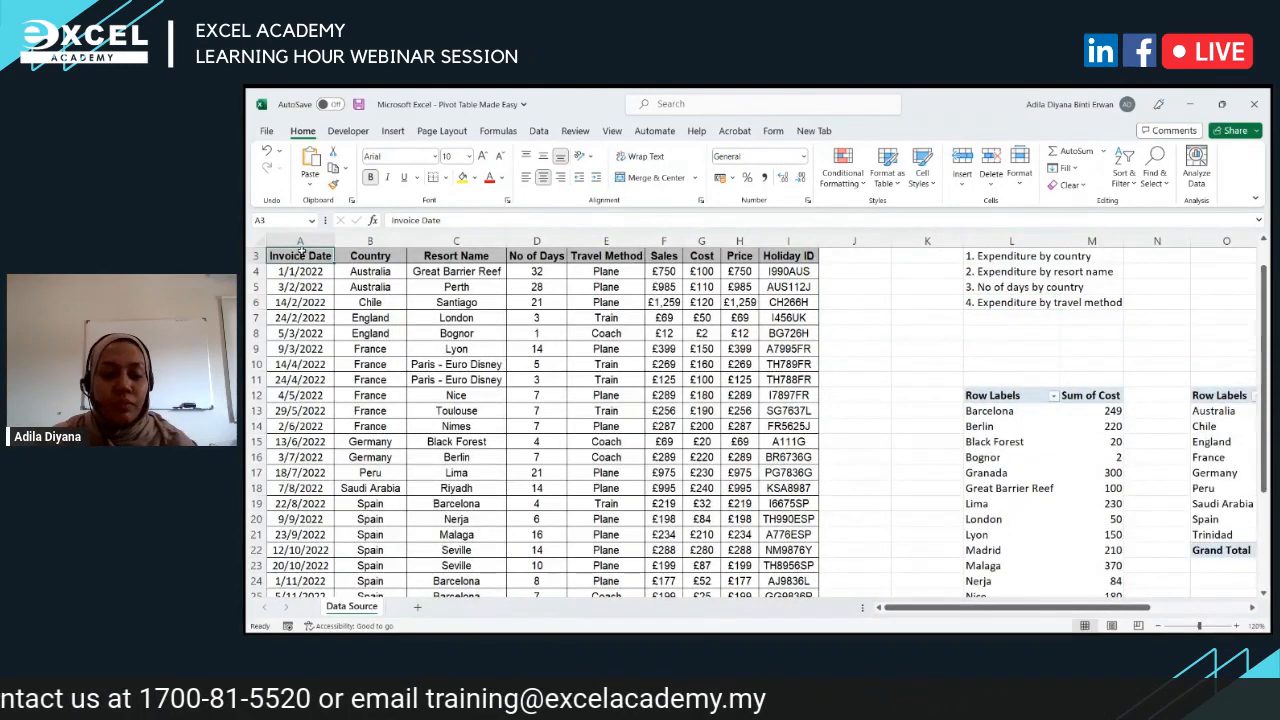
key("ctrl+shift+Right")
key("ctrl+shift+Down")
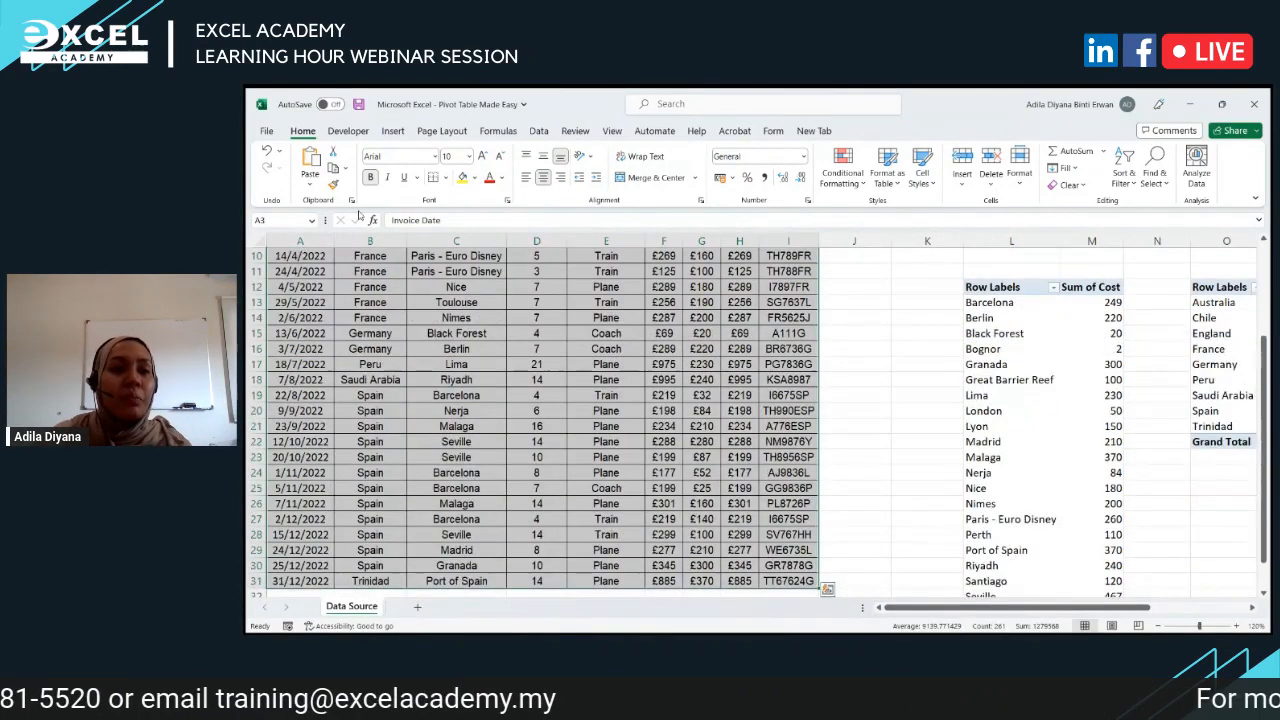
Step: Insert a third pivot table from the selected travel data on the existing Data Source sheet at cell O24
left_click(393, 131)
left_click(278, 160)
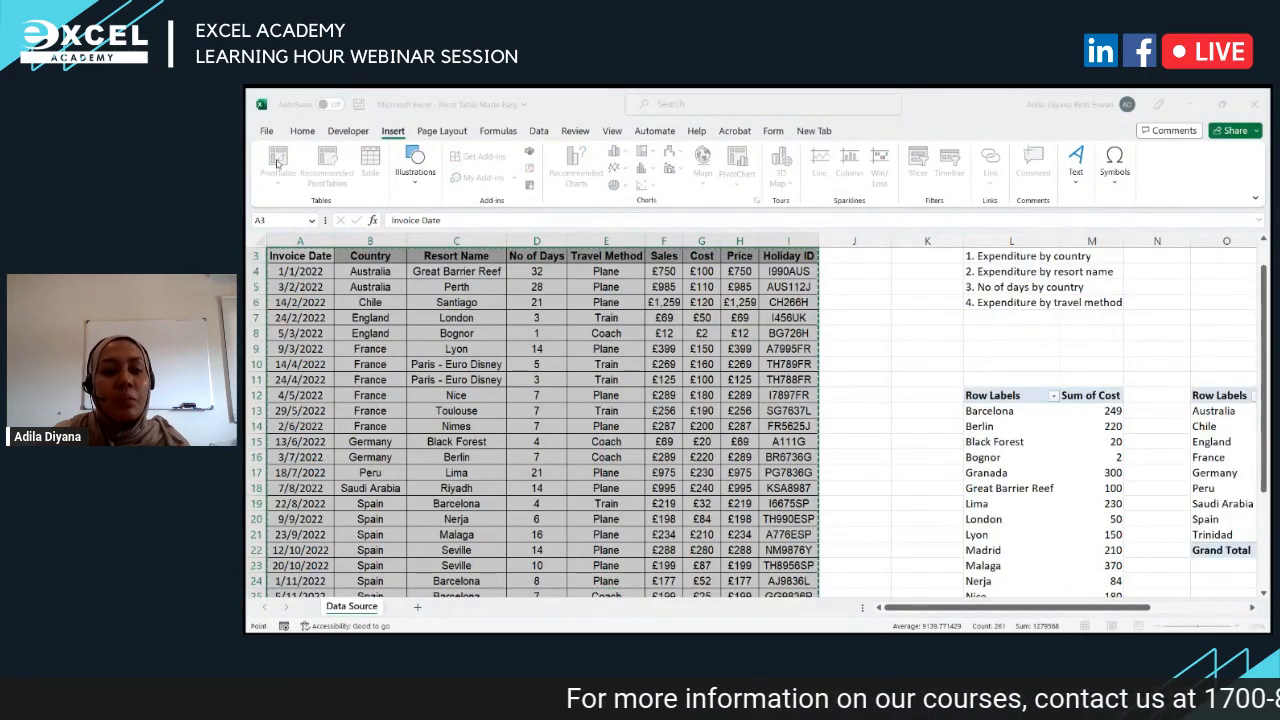
left_click(672, 368)
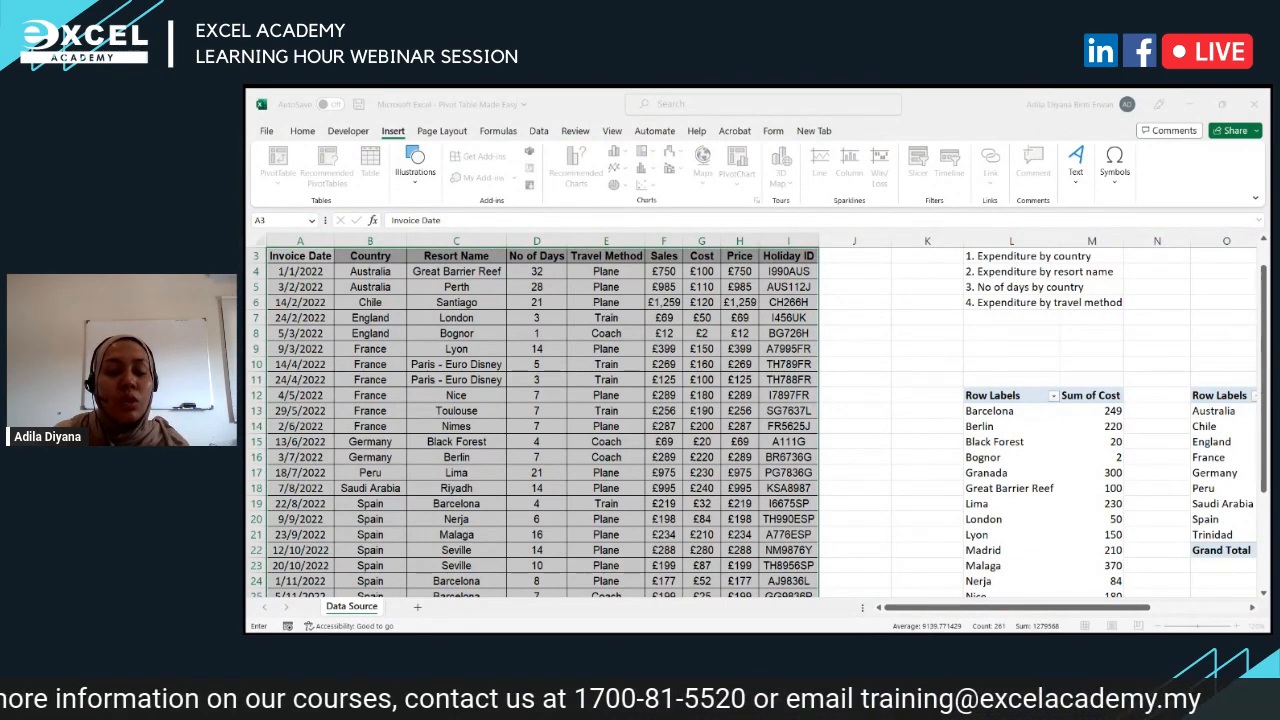
scroll(1069, 408, "right", 5)
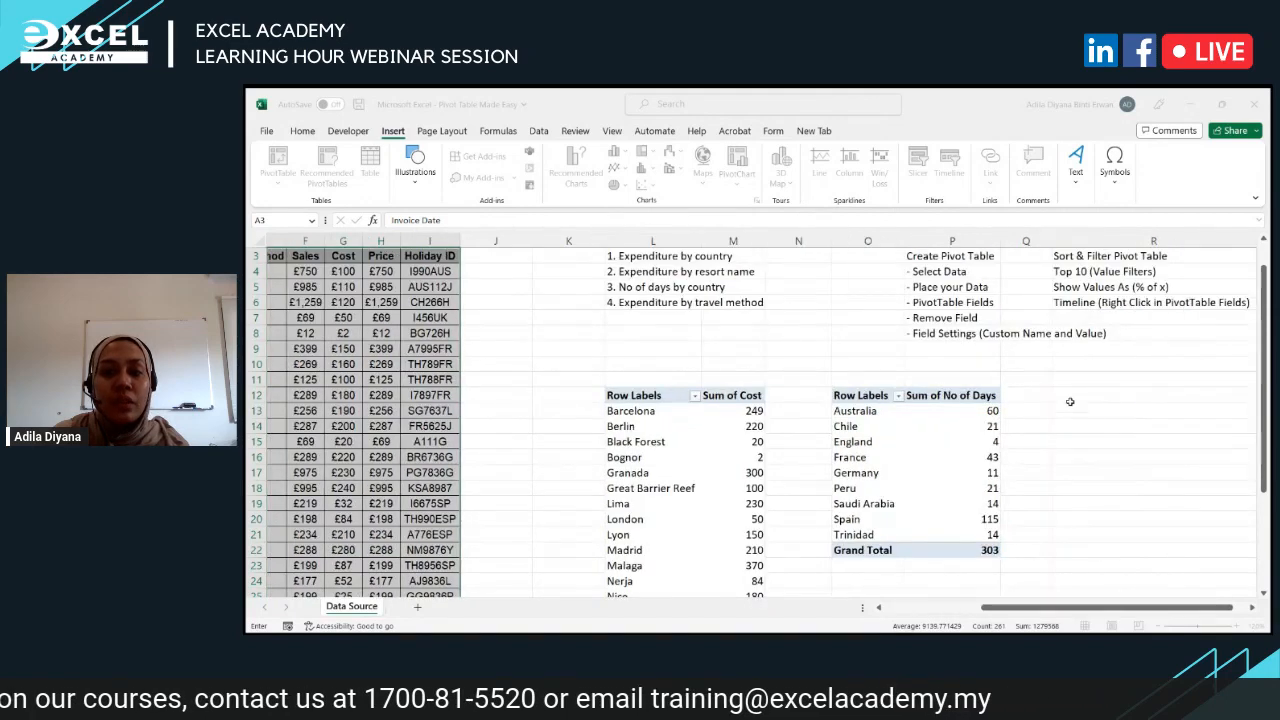
scroll(1069, 408, "down", 1)
left_click(874, 532)
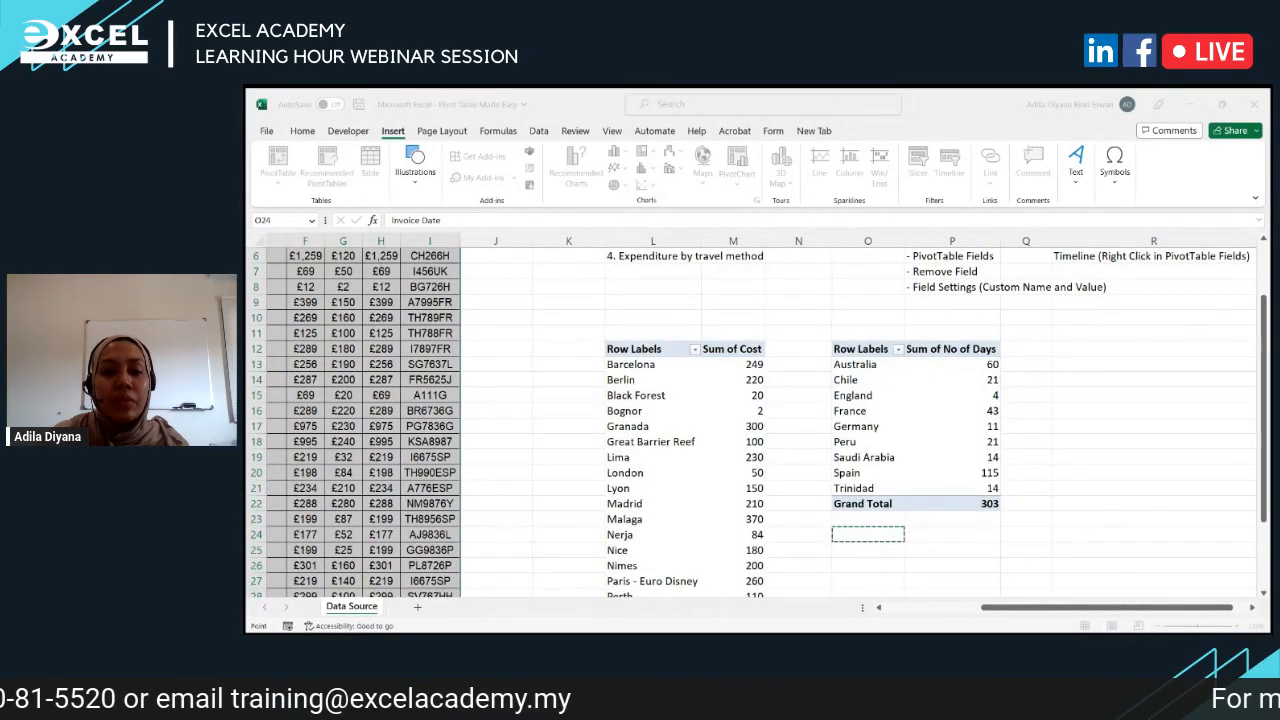
left_click(717, 457)
left_click_drag(930, 608, 970, 608)
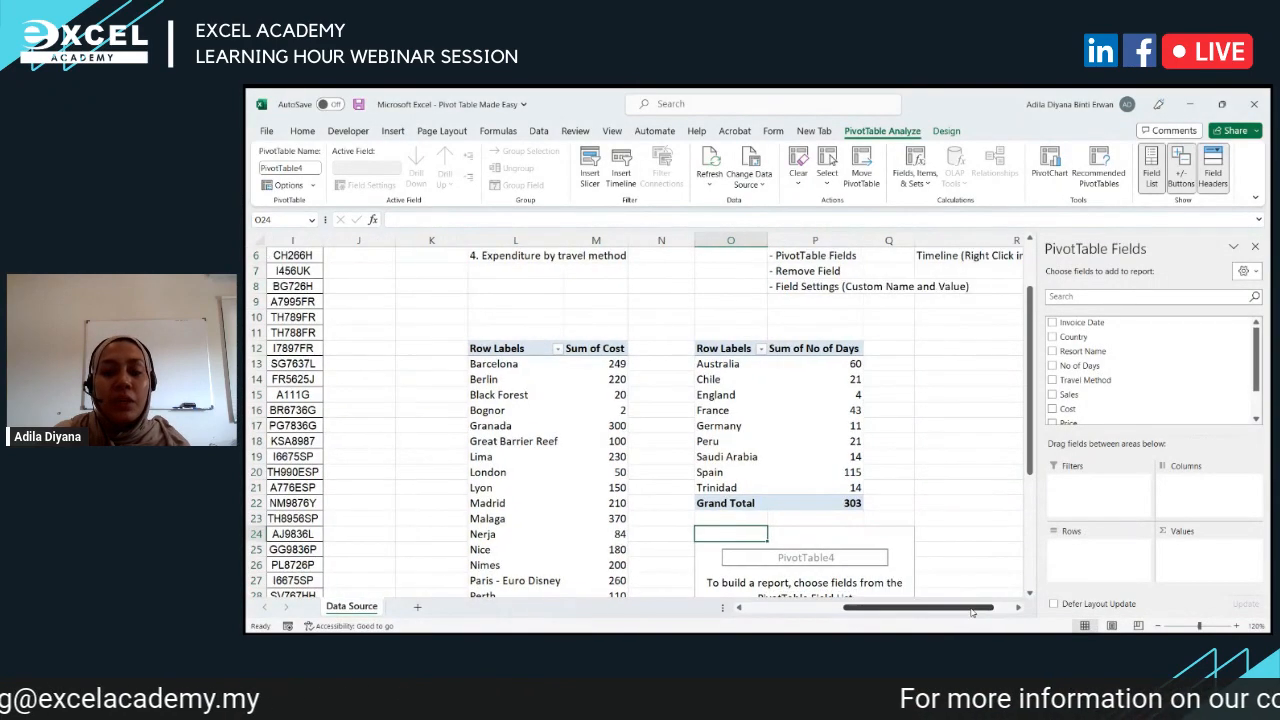
Step: Summarise expenditure by travel method in the pivot table at O24, using Travel Method as rows and Cost as values
left_click(1053, 383)
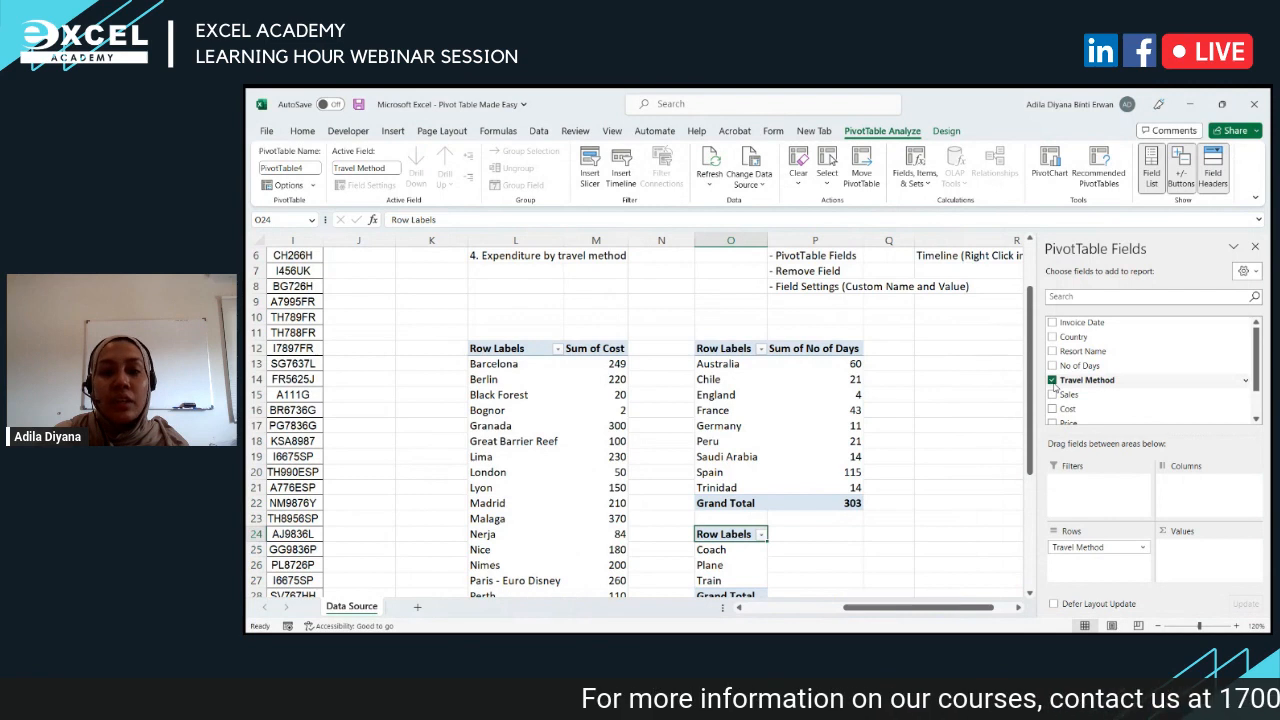
scroll(1055, 388, "down", 1)
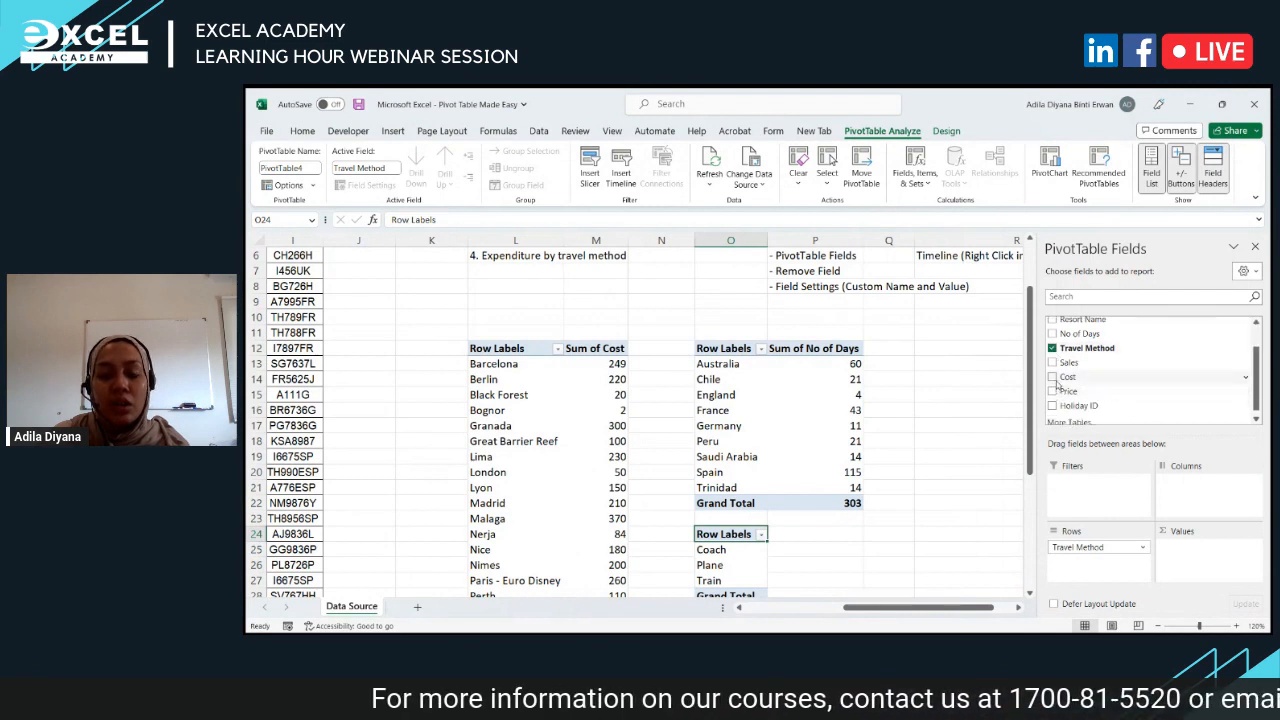
left_click(1053, 377)
scroll(857, 500, "down", 1)
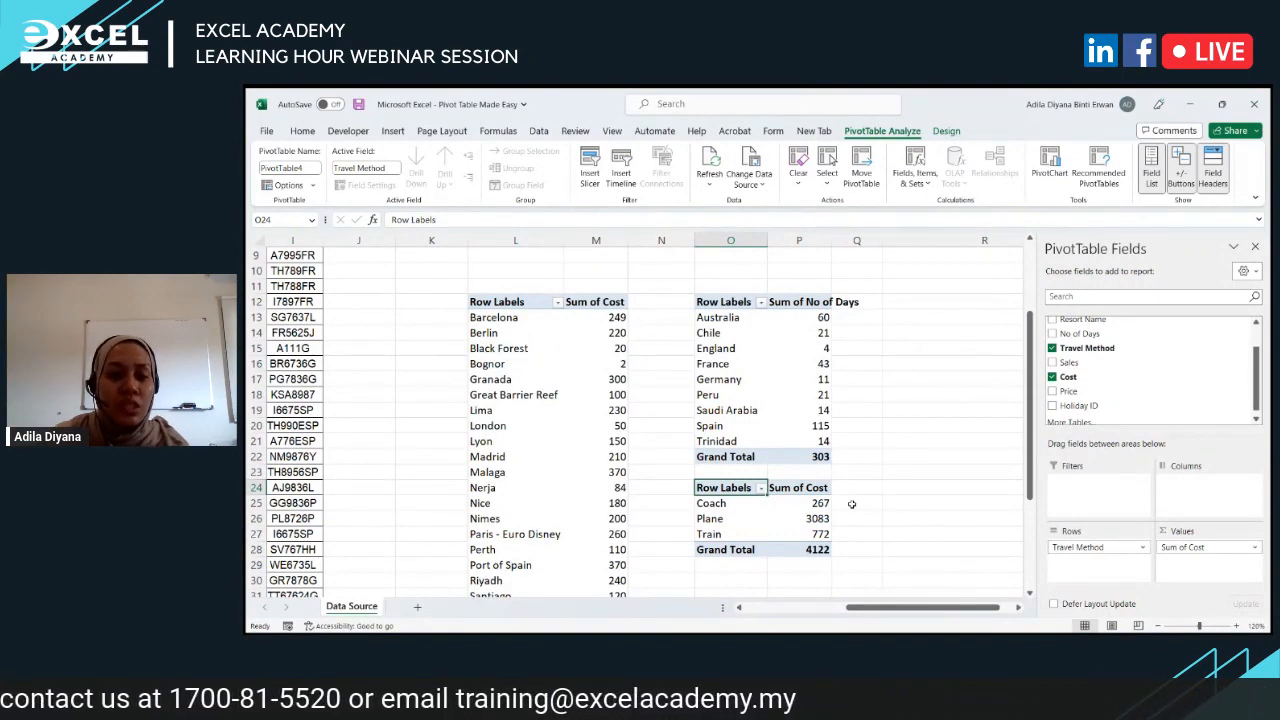
Step: Leave the pivot table at O24 and autofit the width of column P
left_click(843, 520)
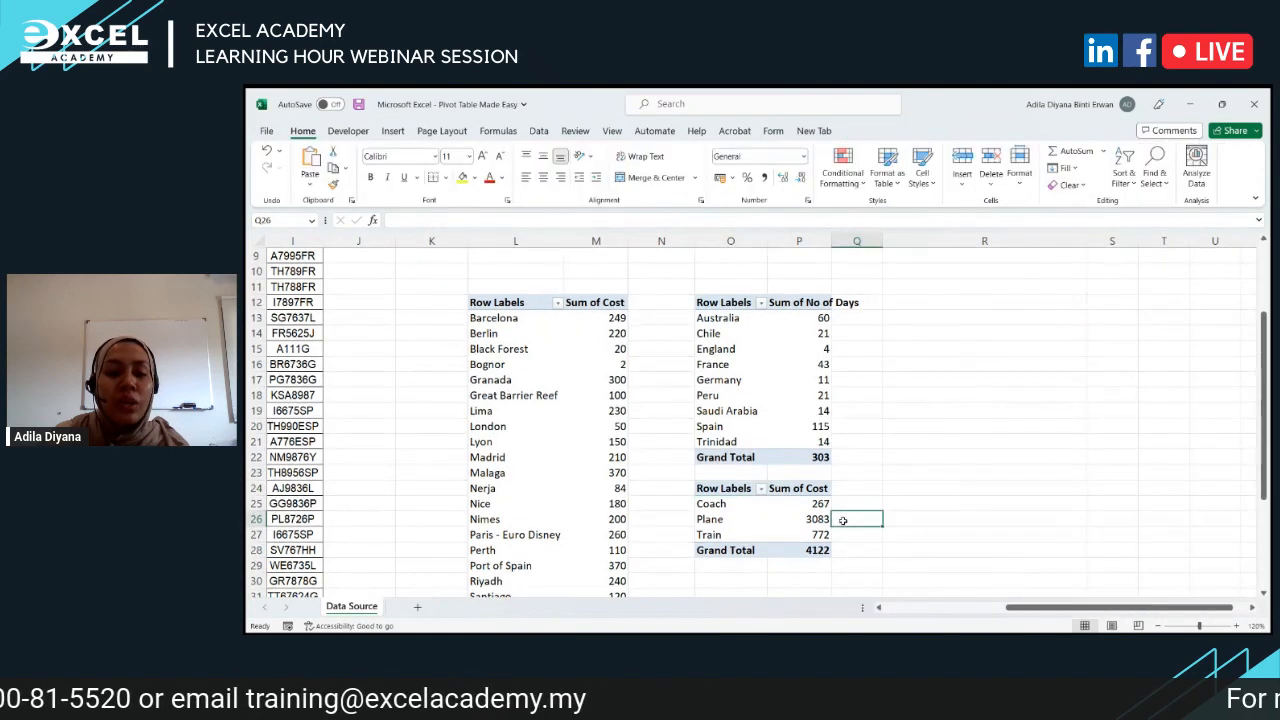
left_click(838, 535)
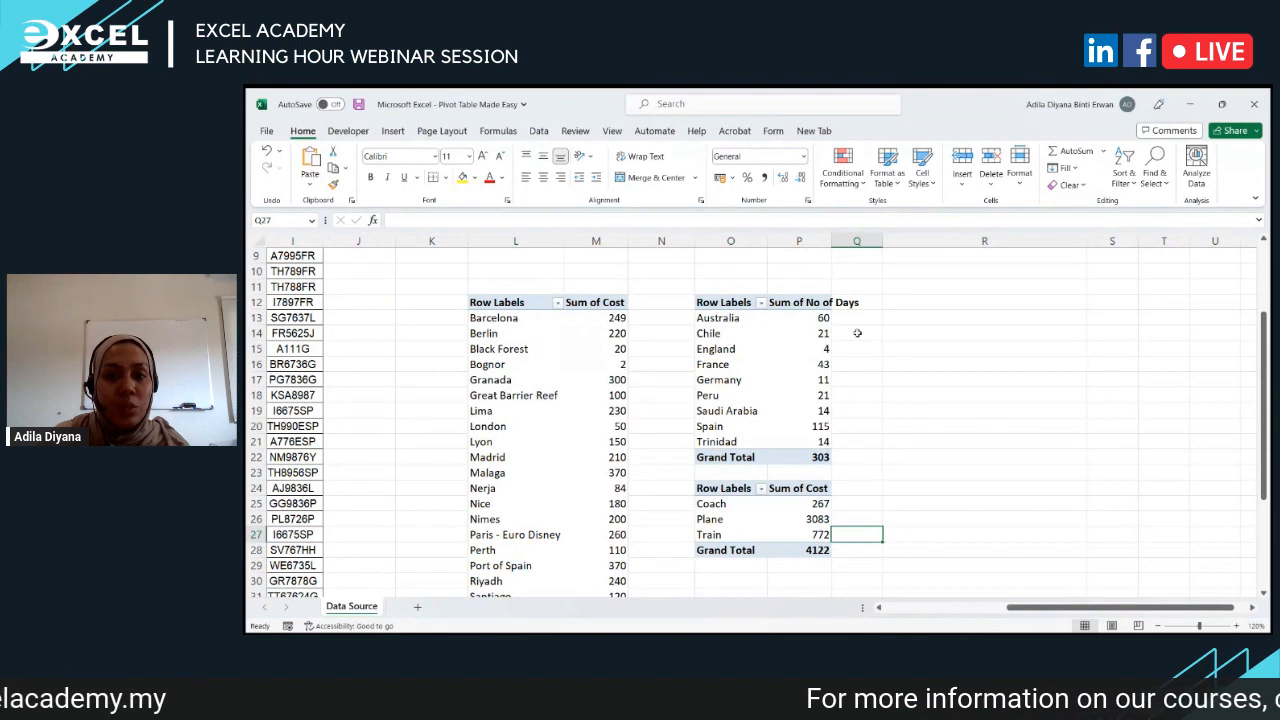
double_click(831, 240)
left_click(833, 240)
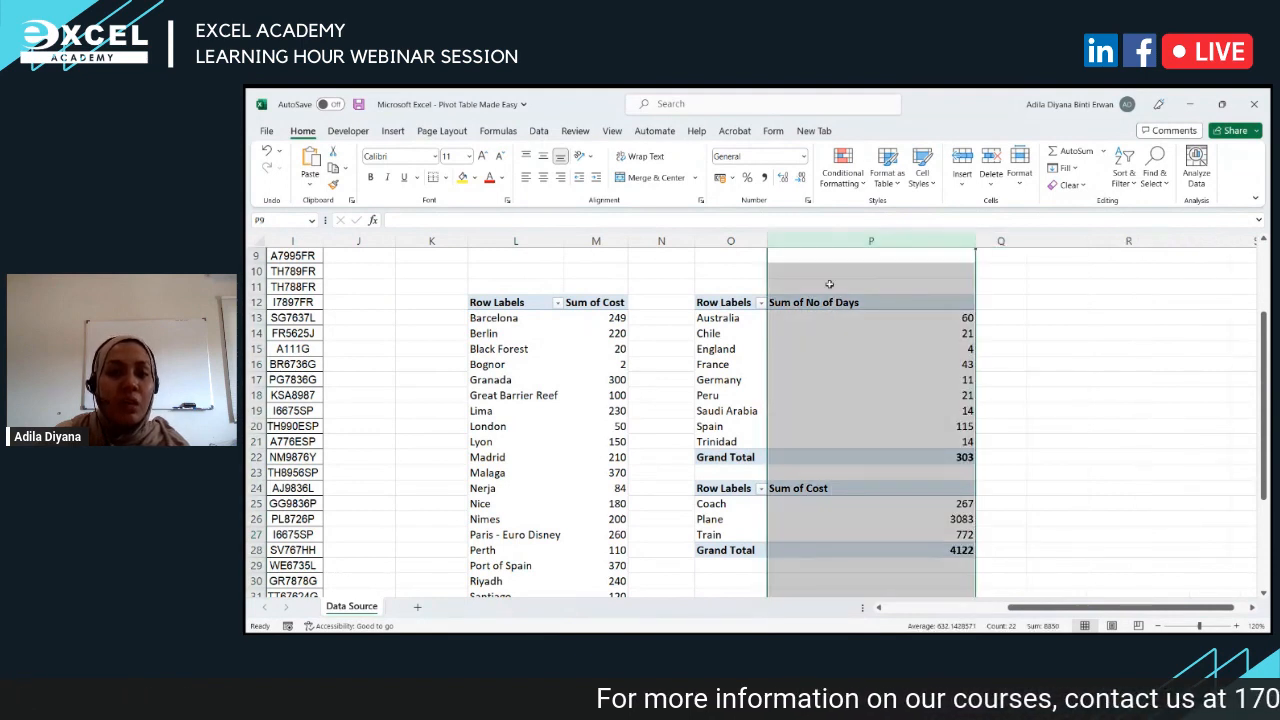
Step: Review the four questions in L3:L6 and the Create Pivot Table items in P4:P6, and check the field list of the O12 pivot table
scroll(829, 288, "up", 3)
left_click_drag(485, 288, 487, 336)
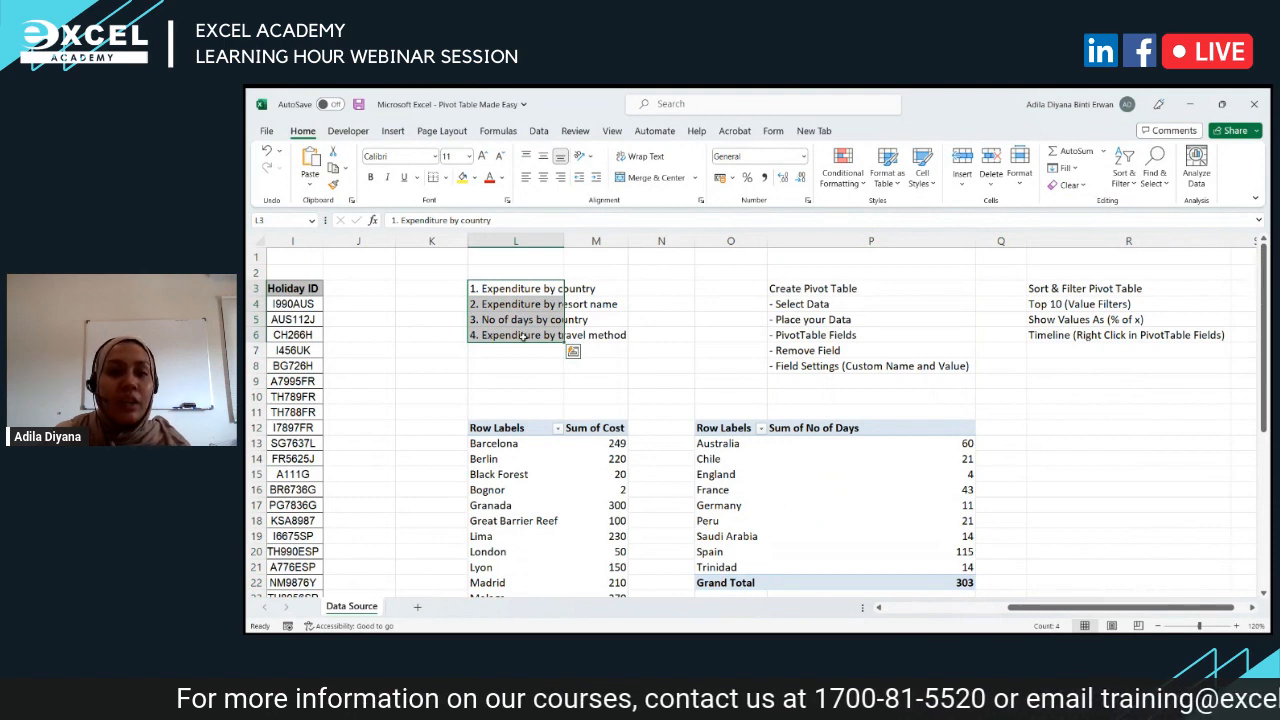
left_click(813, 307)
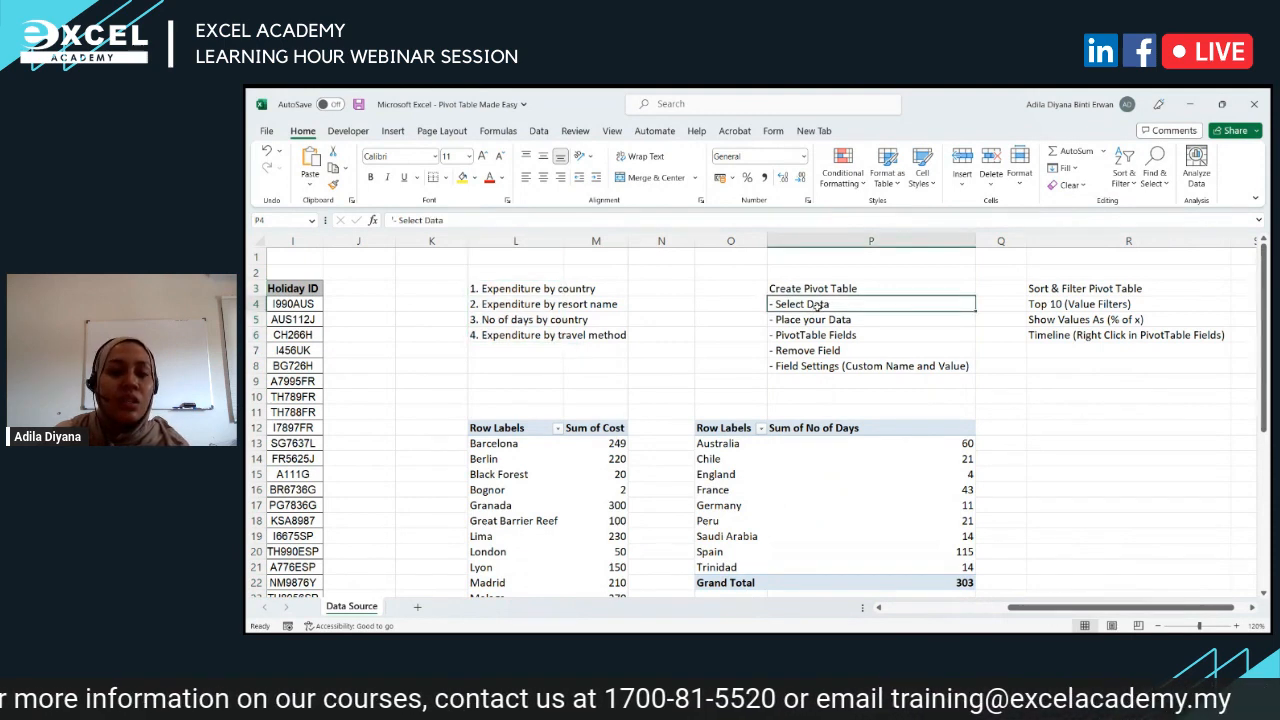
left_click(805, 321)
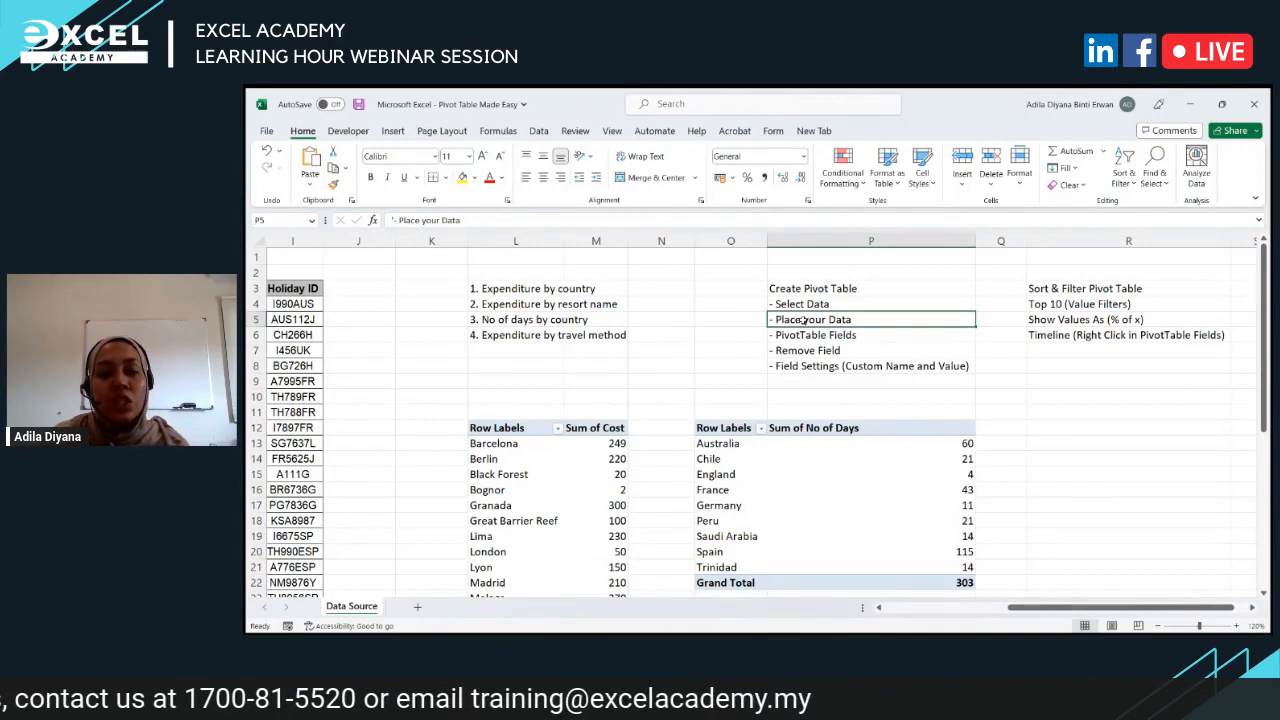
left_click(799, 336)
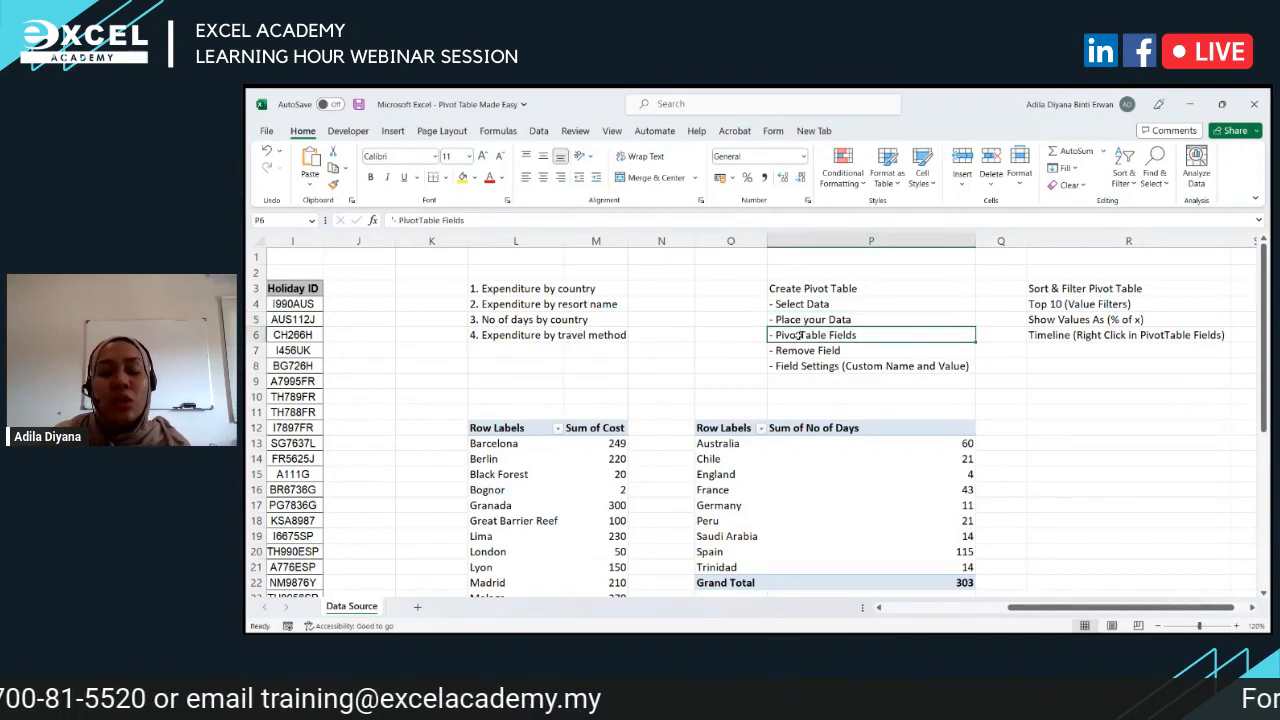
left_click(781, 505)
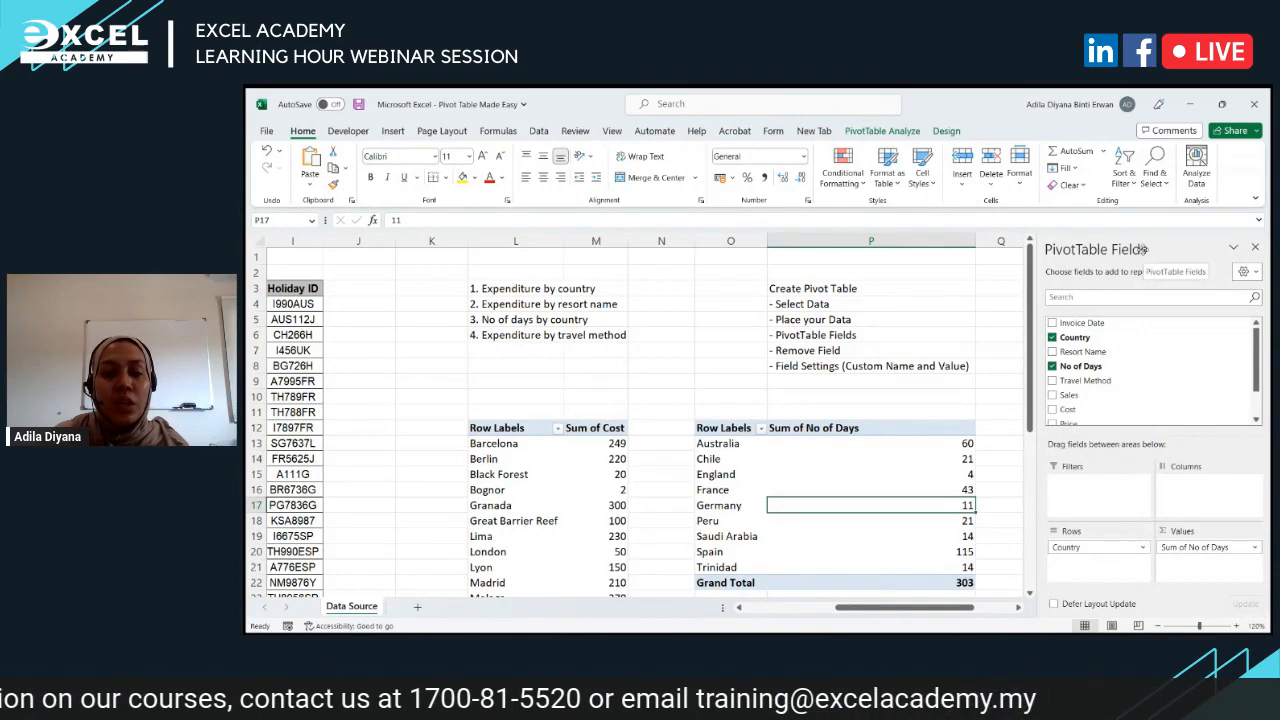
Step: Read the Remove Field item in P7, clear the Country field from the pivot table at O12 and add it back
left_click(850, 351)
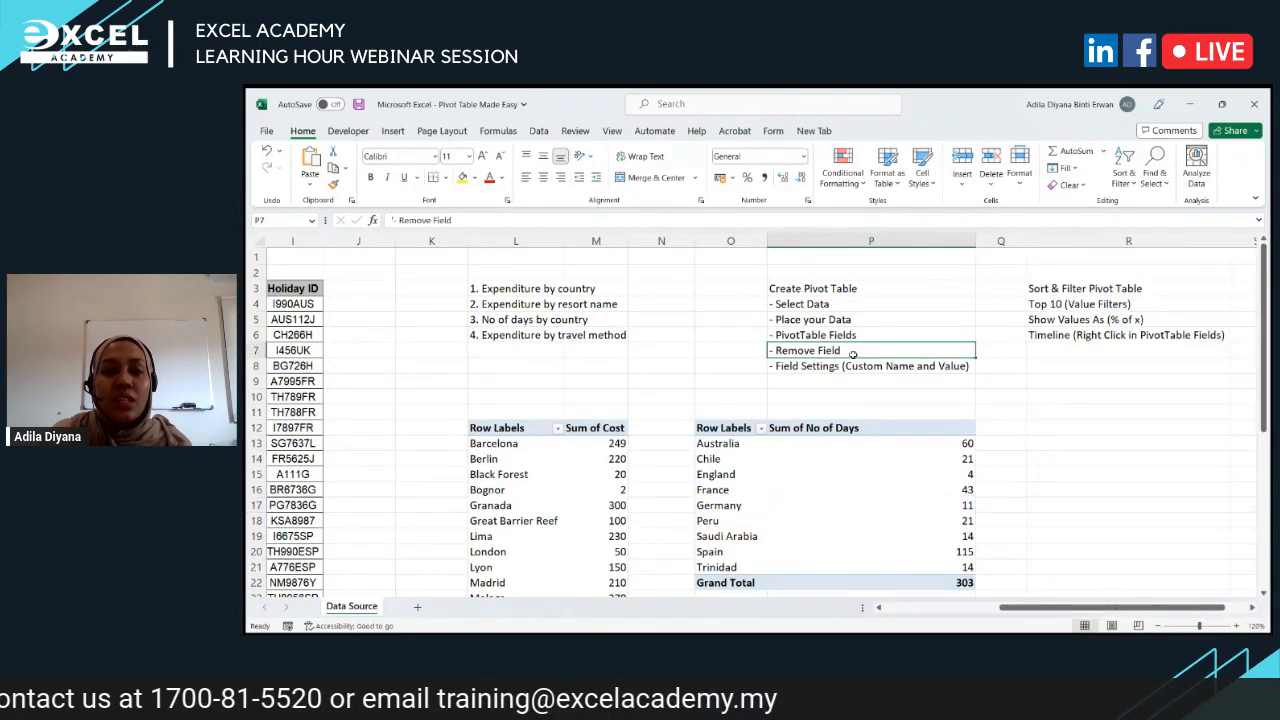
left_click(868, 474)
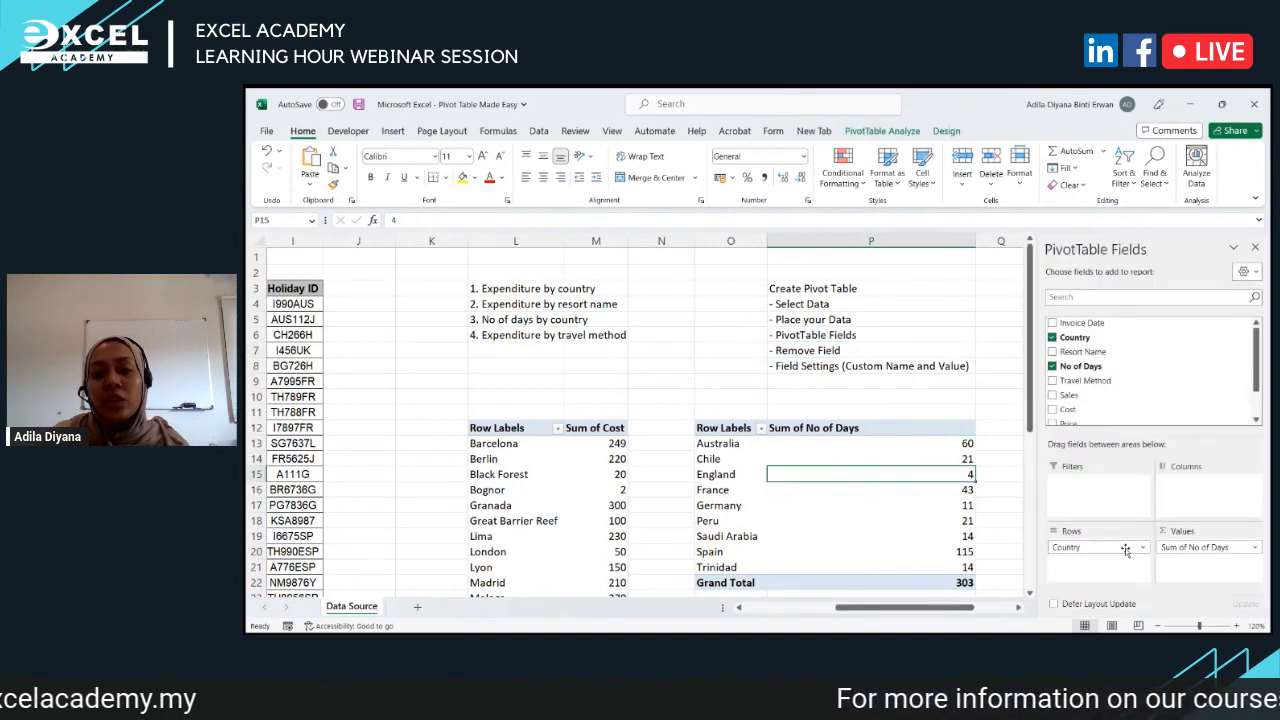
left_click(1052, 338)
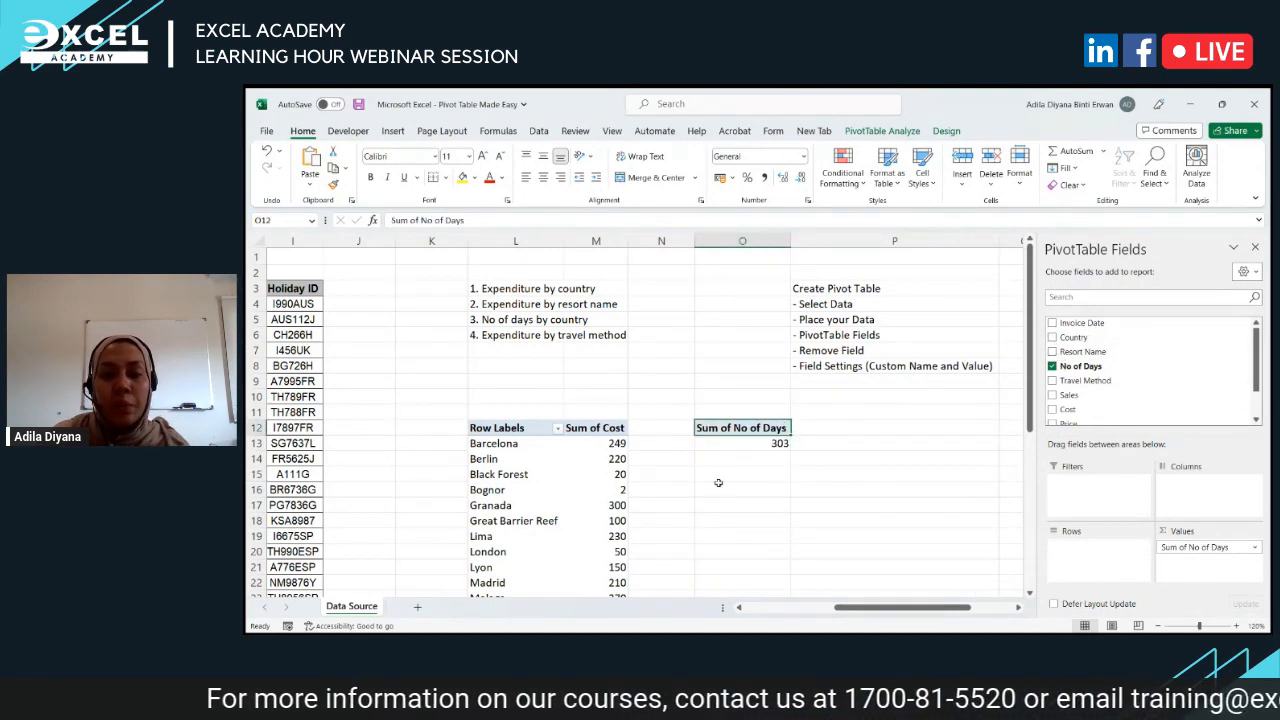
left_click(1053, 339)
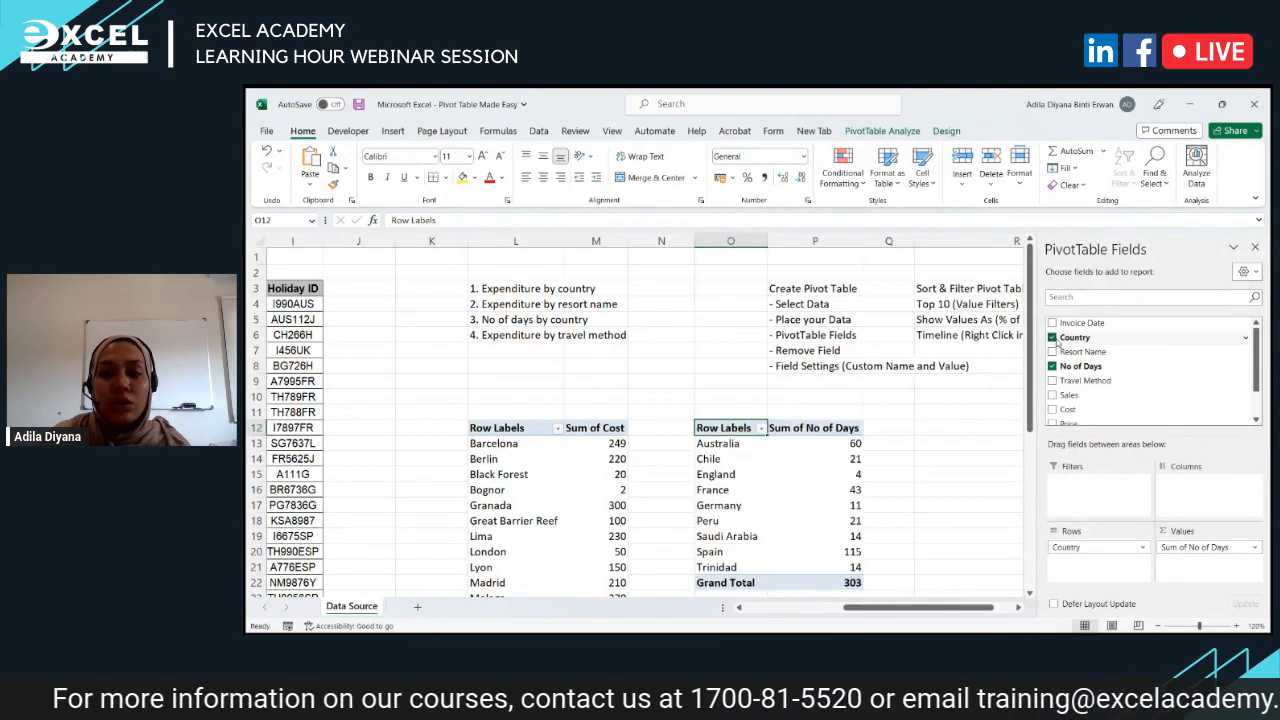
Step: Take Country out of the rows of the O12 pivot table with Remove Field, and restore it
left_click(1145, 548)
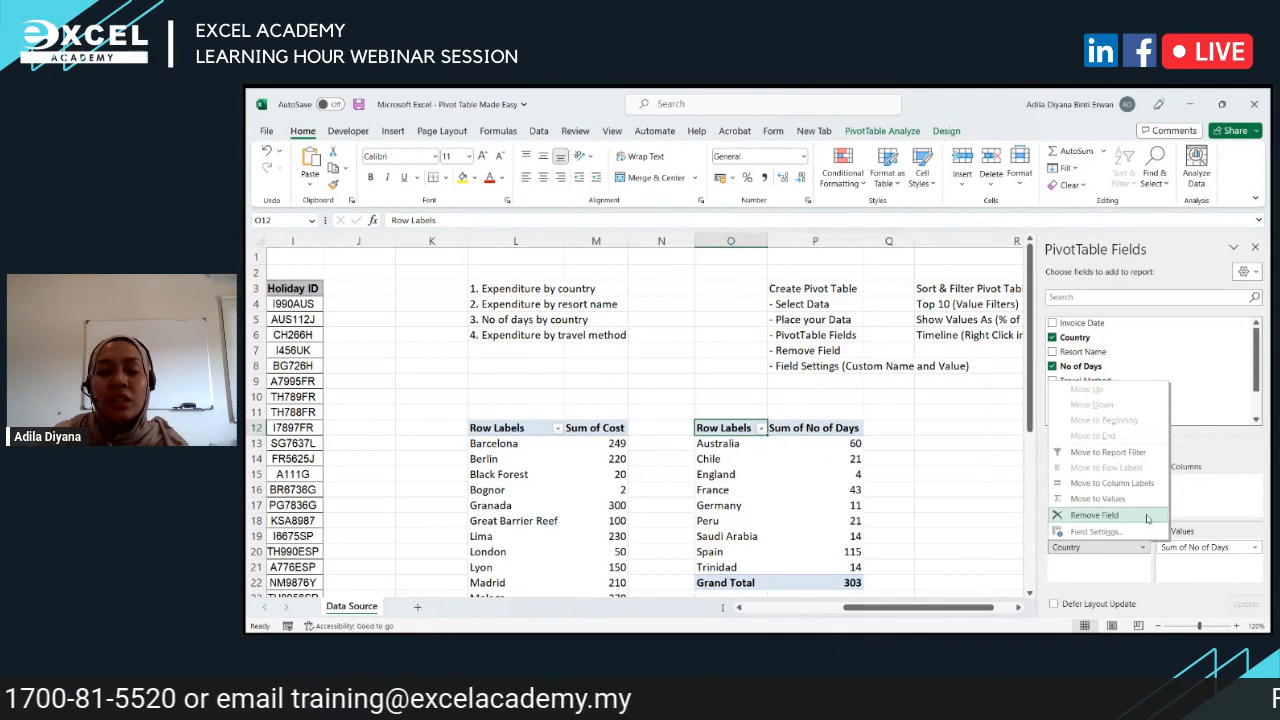
left_click(1094, 515)
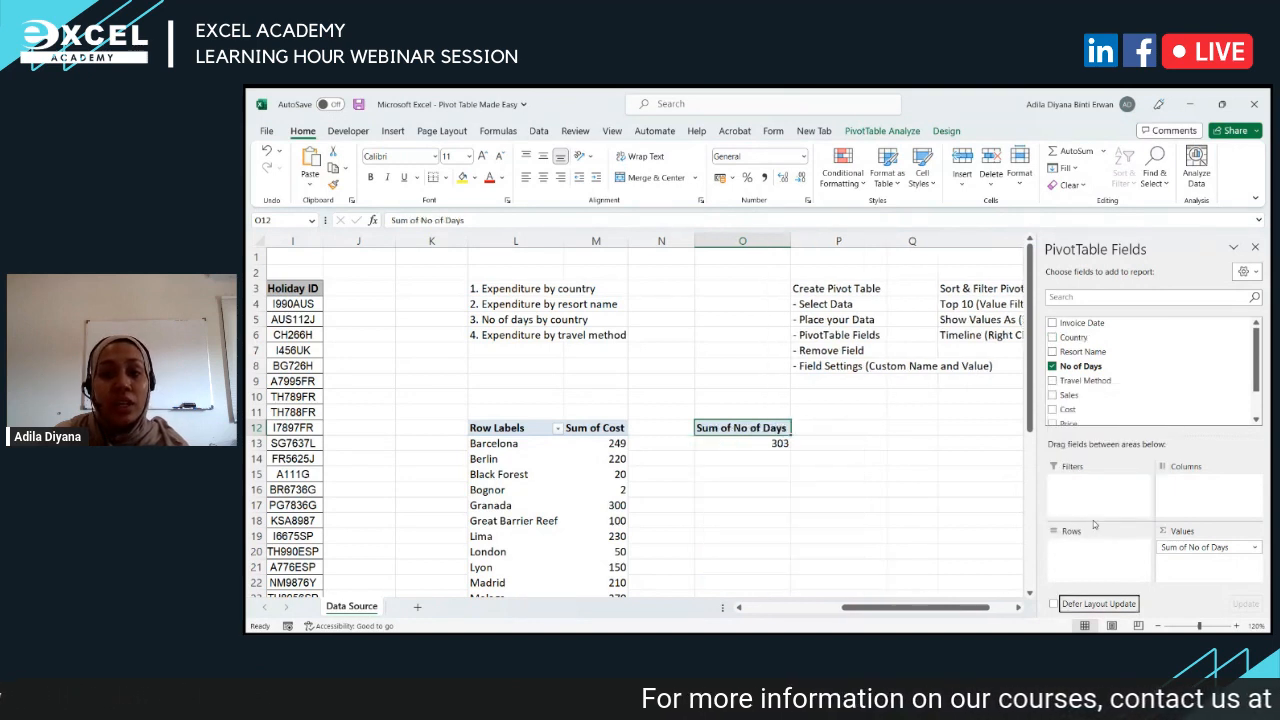
left_click(1052, 338)
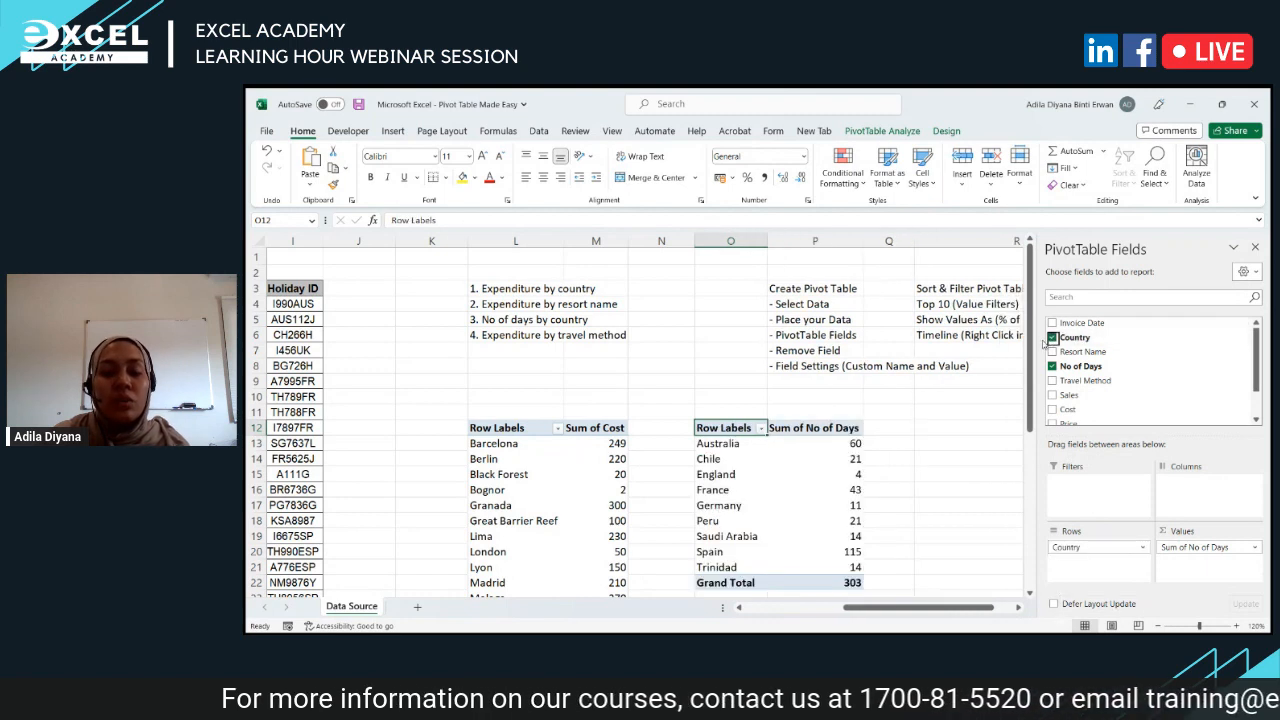
Step: Read the Field Settings item in P8, and review the O12 pivot table's headings and values alongside the source data
left_click(790, 366)
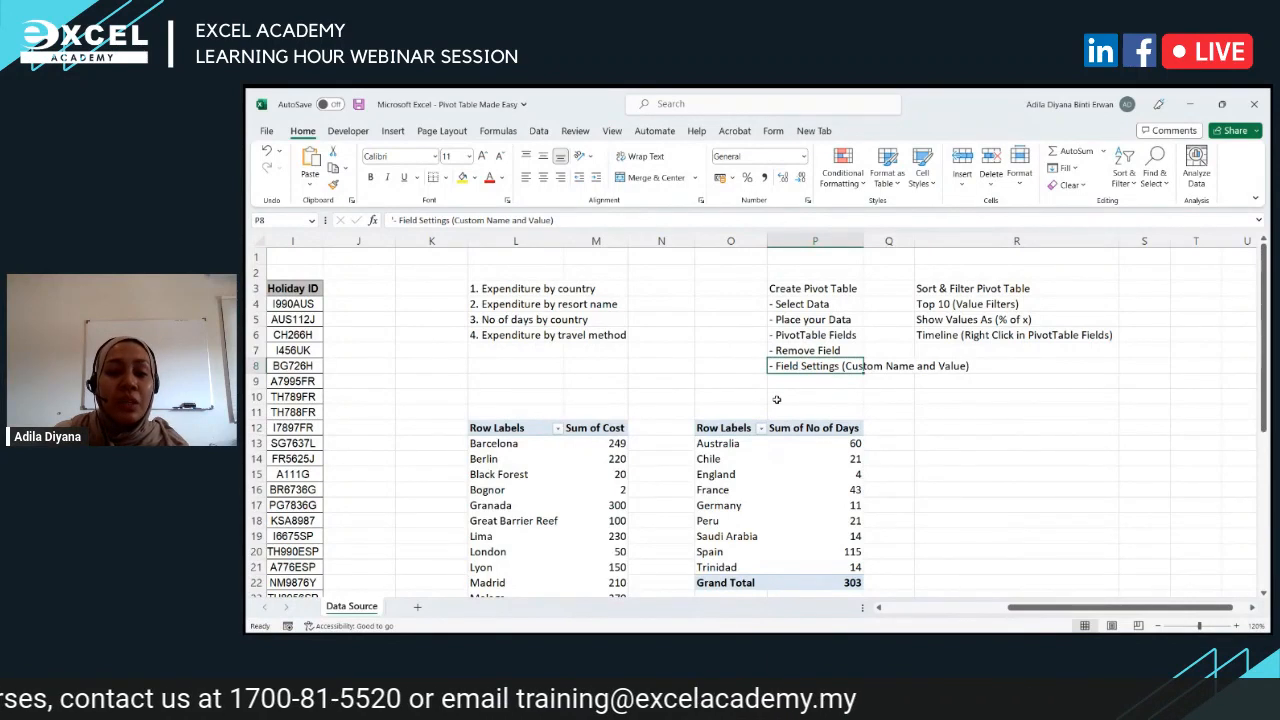
left_click(835, 490)
scroll(845, 478, "down", 1)
scroll(845, 478, "up", 2)
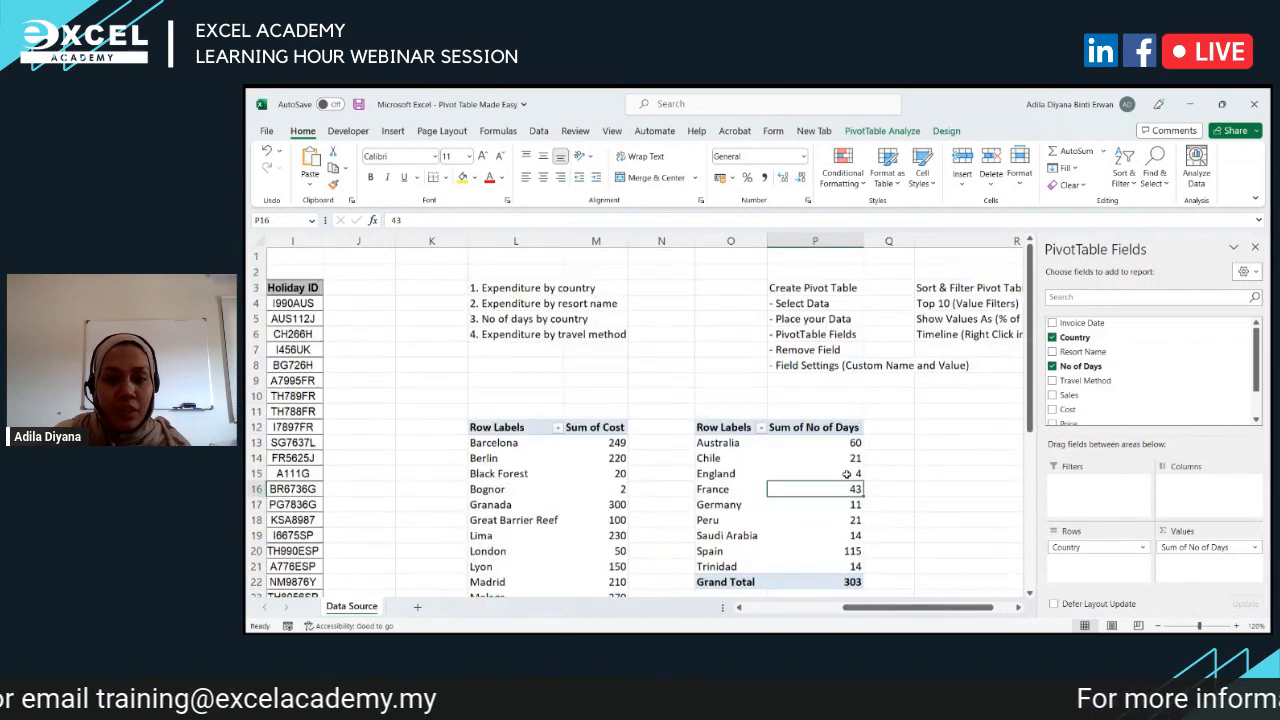
scroll(777, 449, "down", 2)
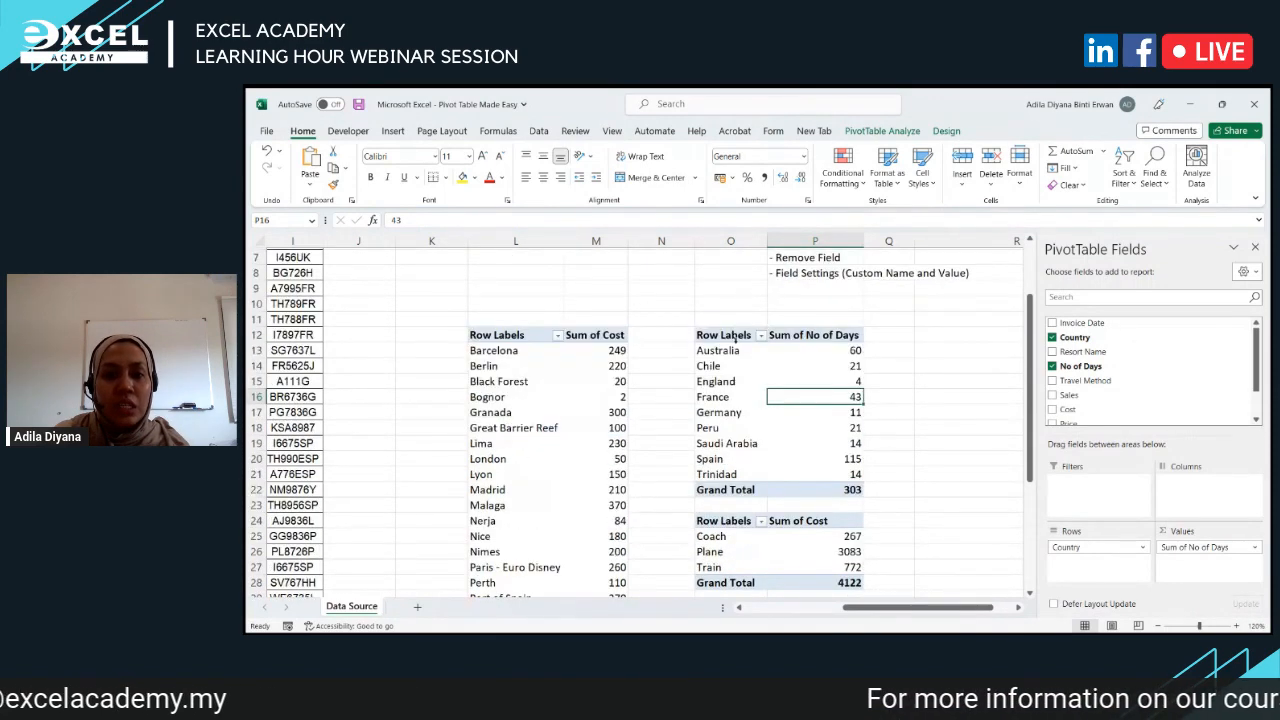
left_click(735, 338)
scroll(745, 376, "up", 2)
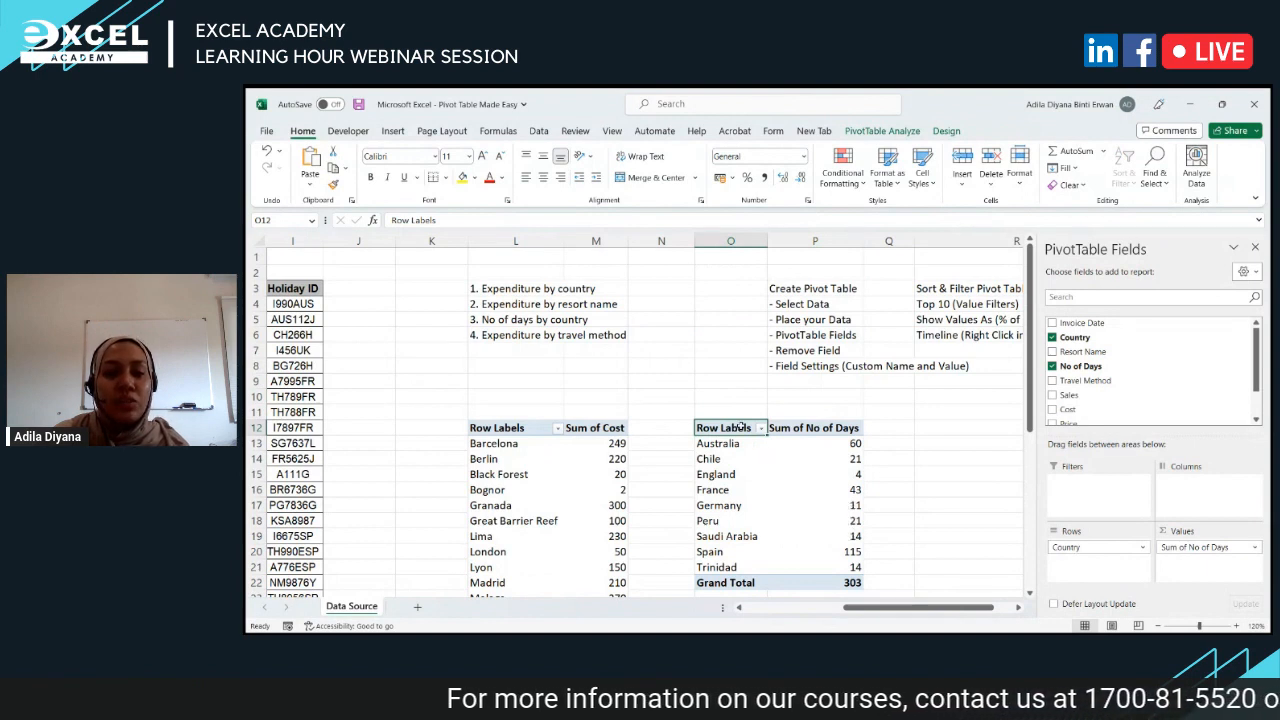
left_click_drag(740, 427, 823, 579)
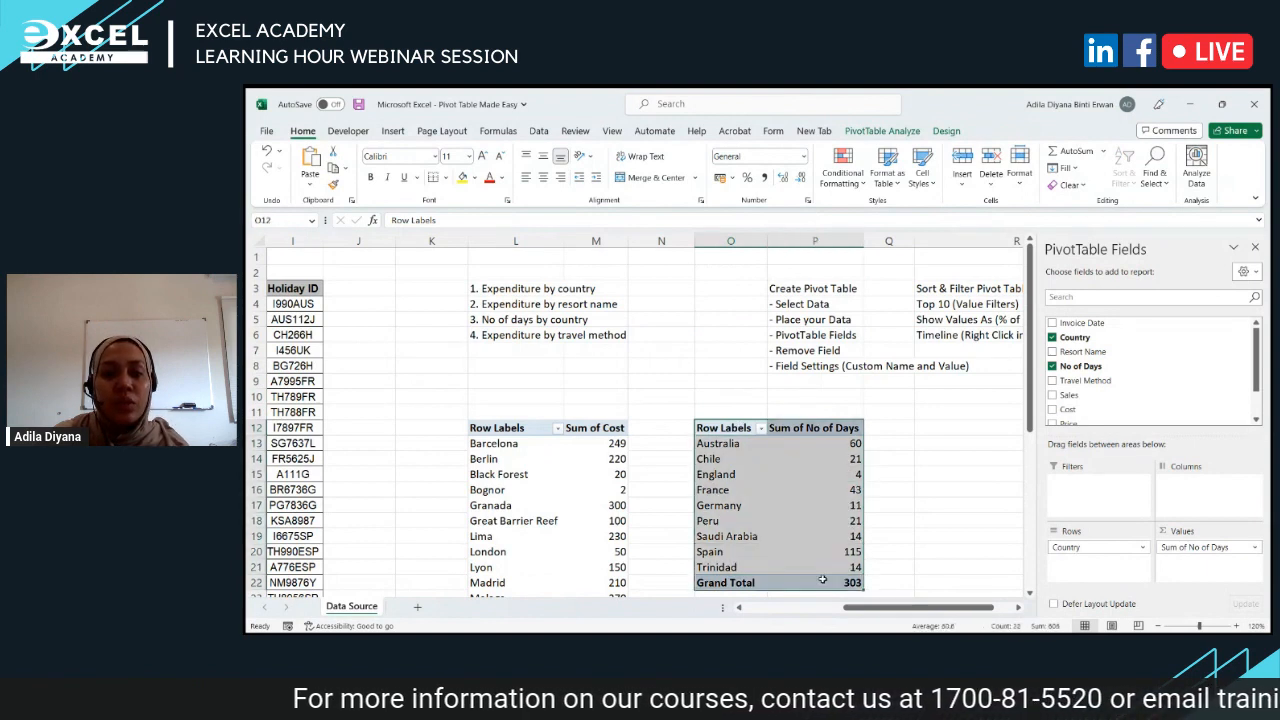
left_click(797, 487)
left_click(735, 443)
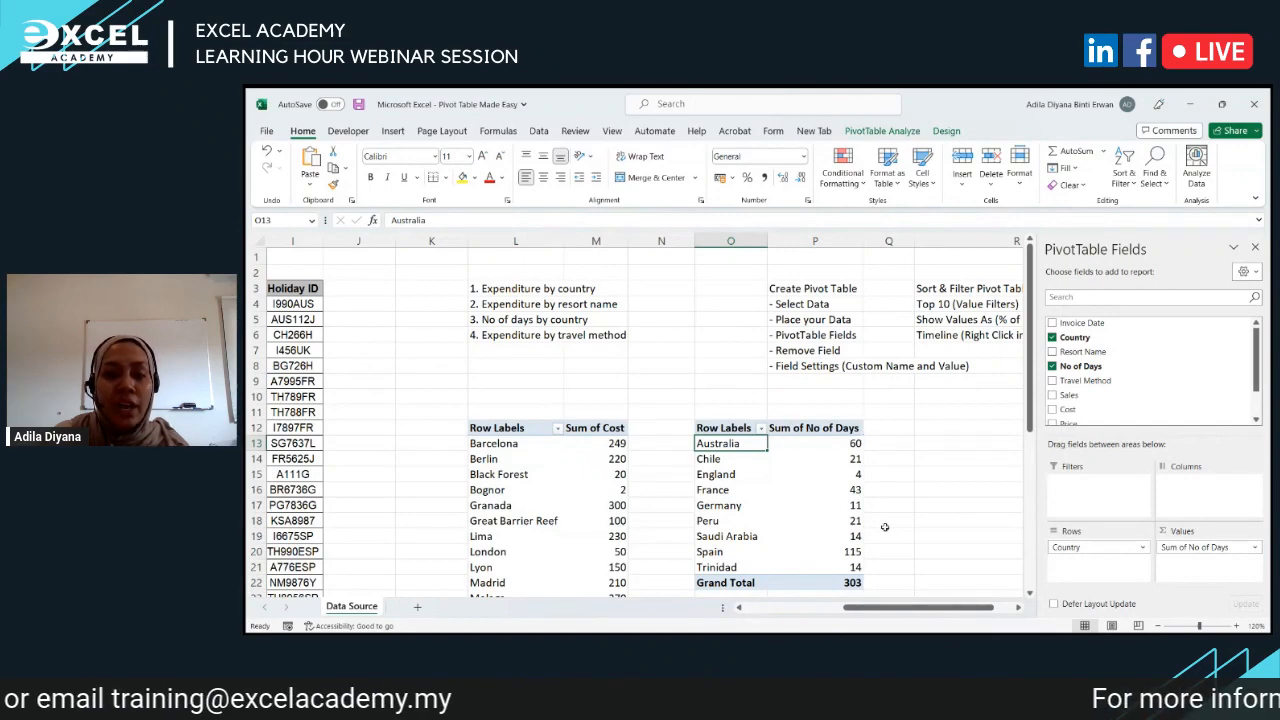
left_click_drag(893, 608, 819, 607)
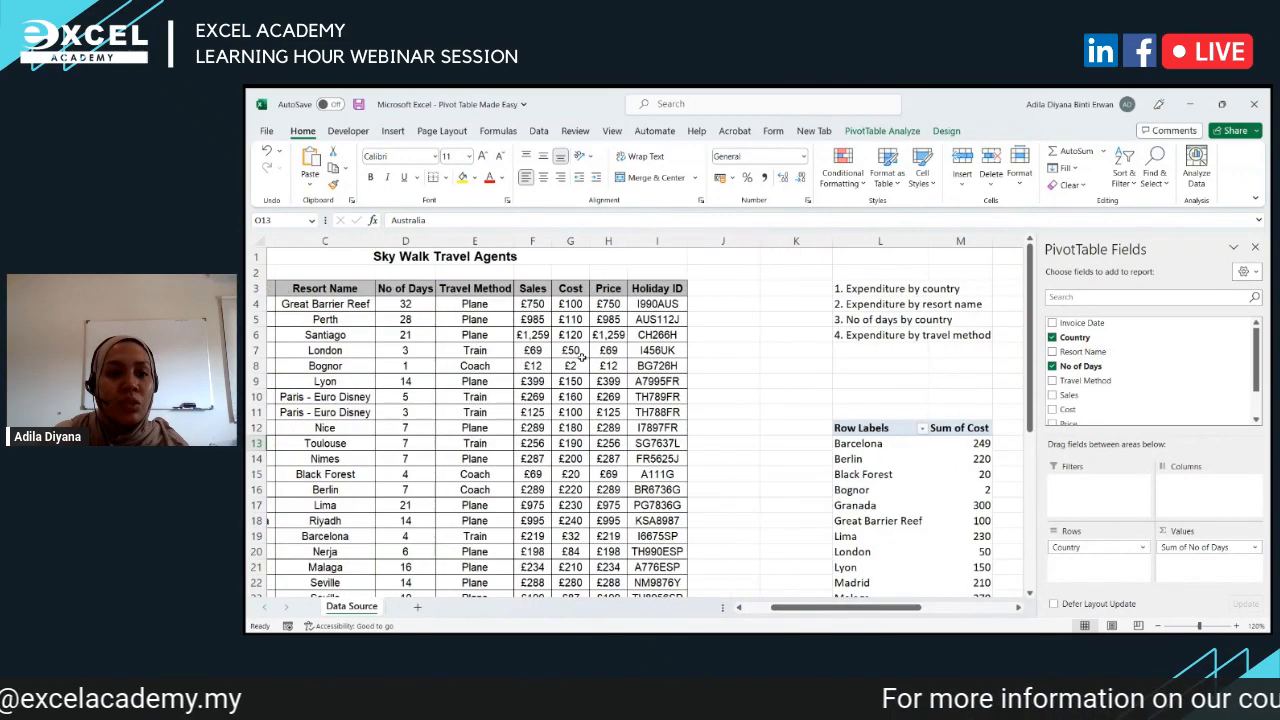
Step: Give the summed No of Days value field in the O12 pivot table the custom name "Number of days"
left_click(414, 245)
left_click_drag(945, 609, 978, 612)
left_click(960, 508)
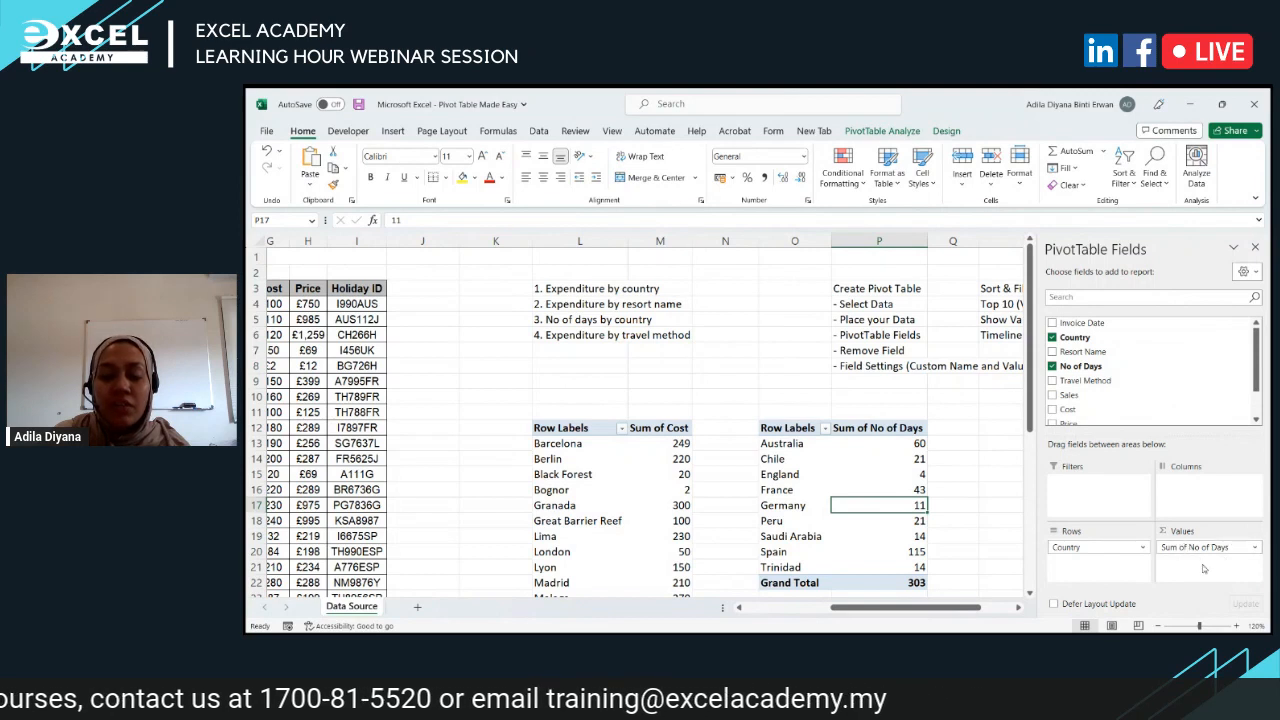
left_click(1256, 548)
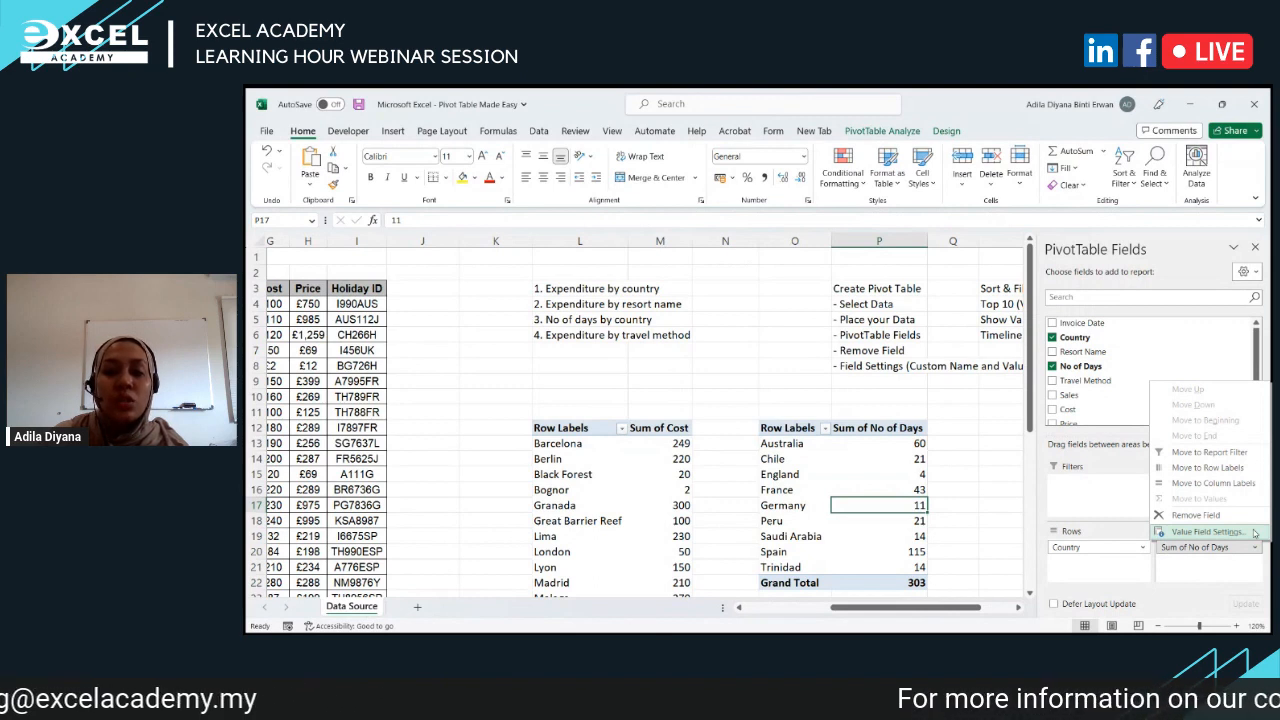
left_click(1254, 533)
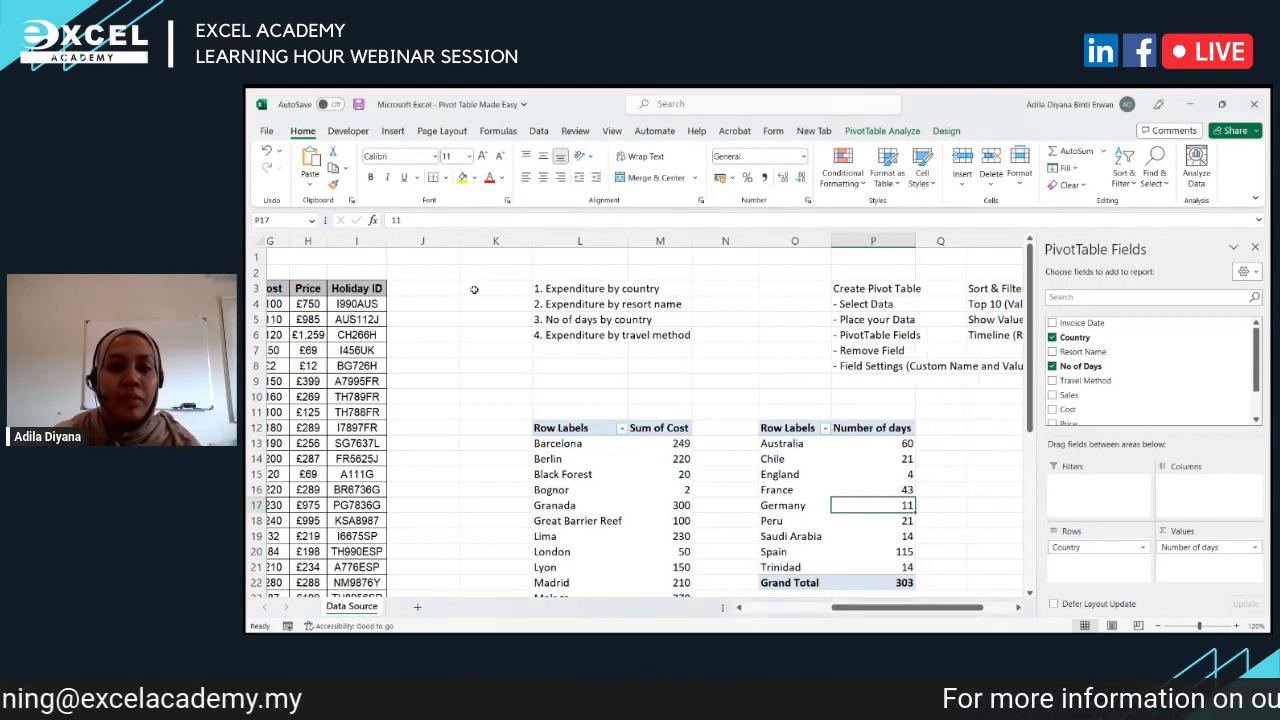
left_click(903, 428)
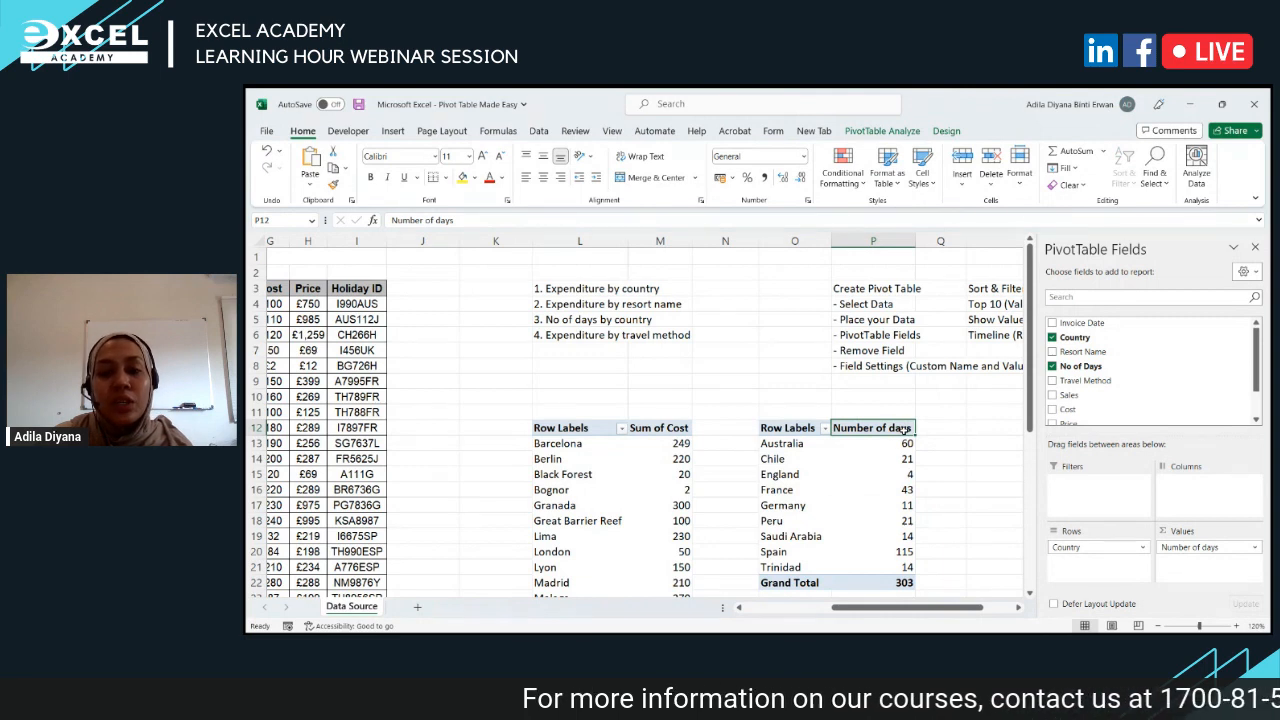
Step: Review the Field Settings item in P8 and the other Create Pivot Table items against the pivot table at O12
left_click(886, 368)
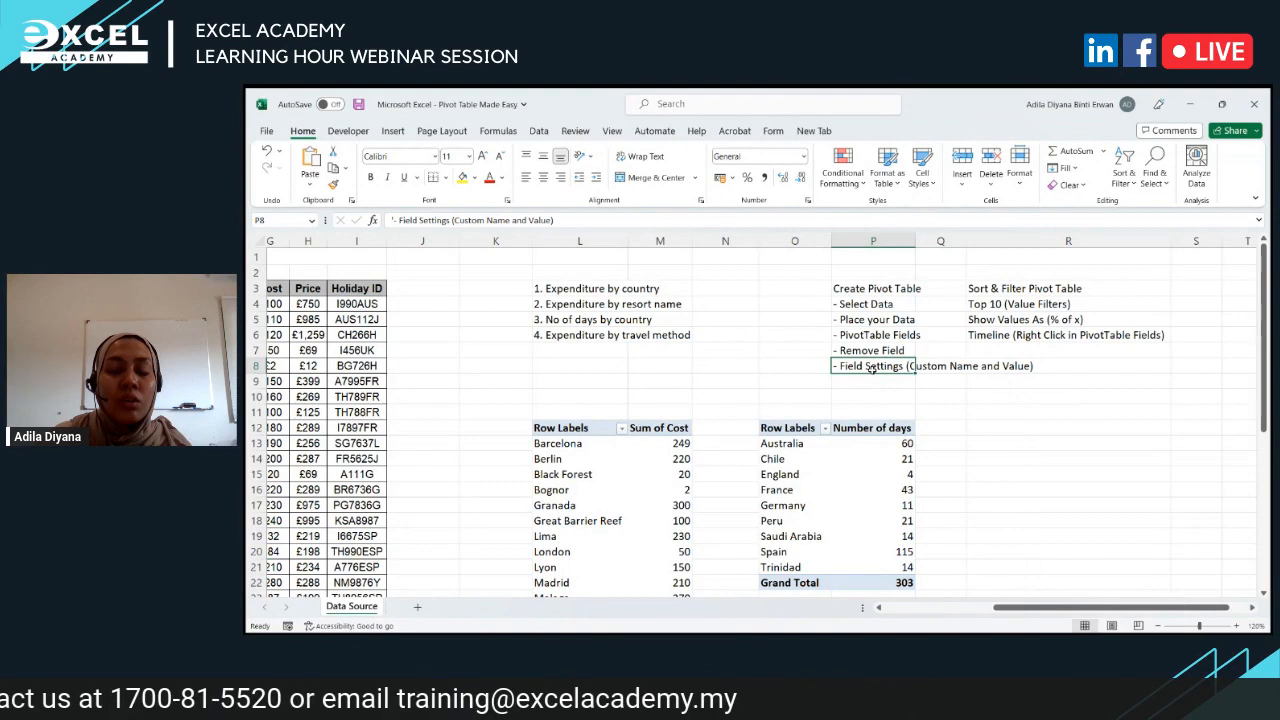
left_click(872, 472)
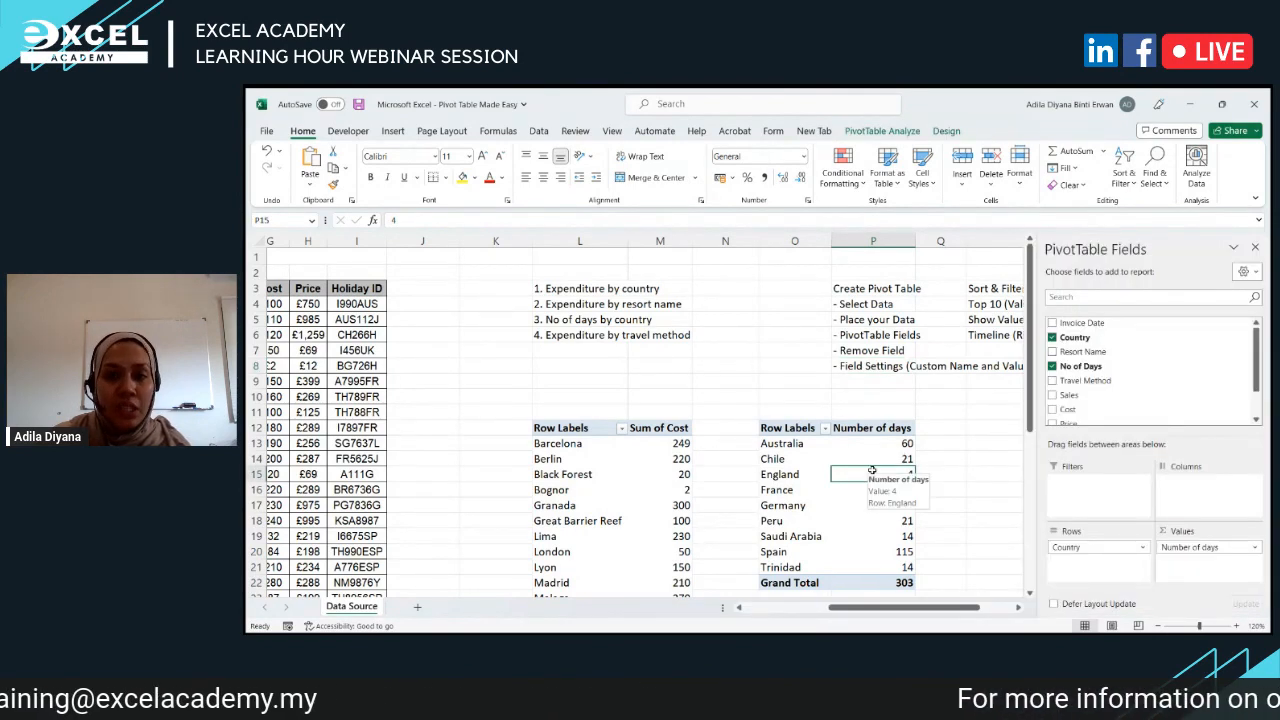
left_click_drag(855, 305, 848, 360)
left_click(827, 505)
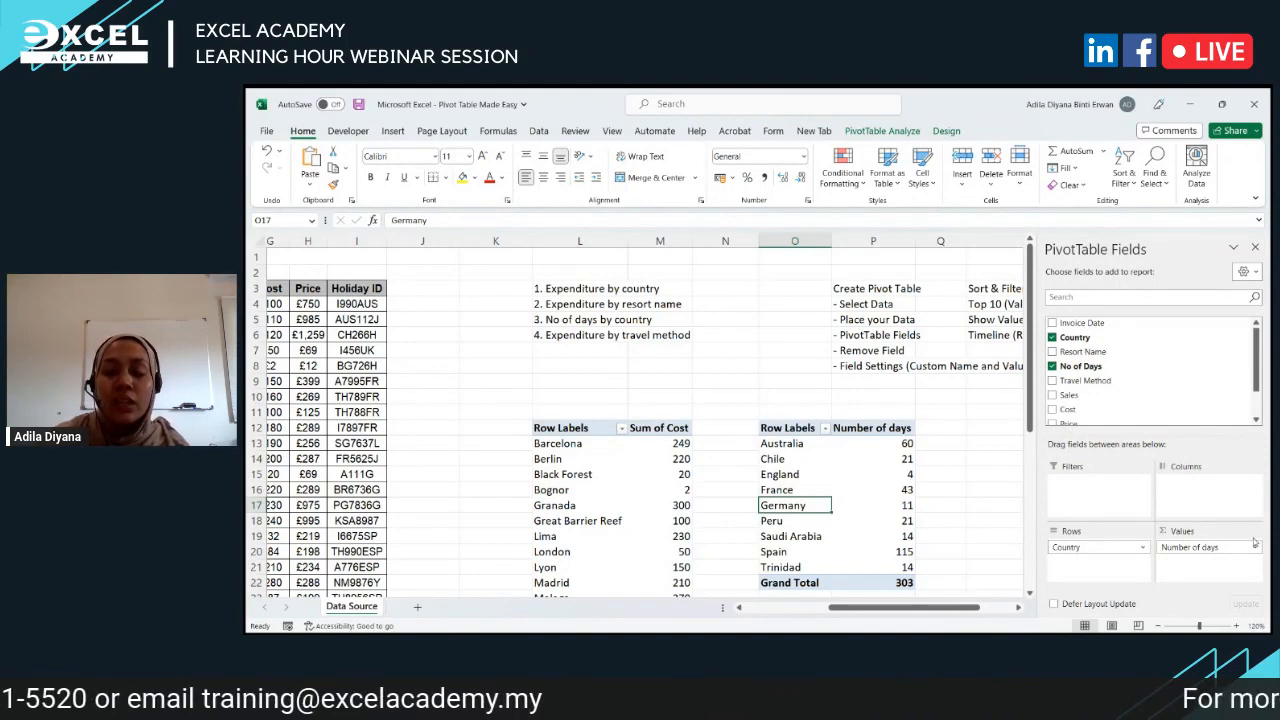
Step: Delete the number-of-days pivot table at O12 and the travel method pivot table at O24
scroll(871, 455, "down", 6)
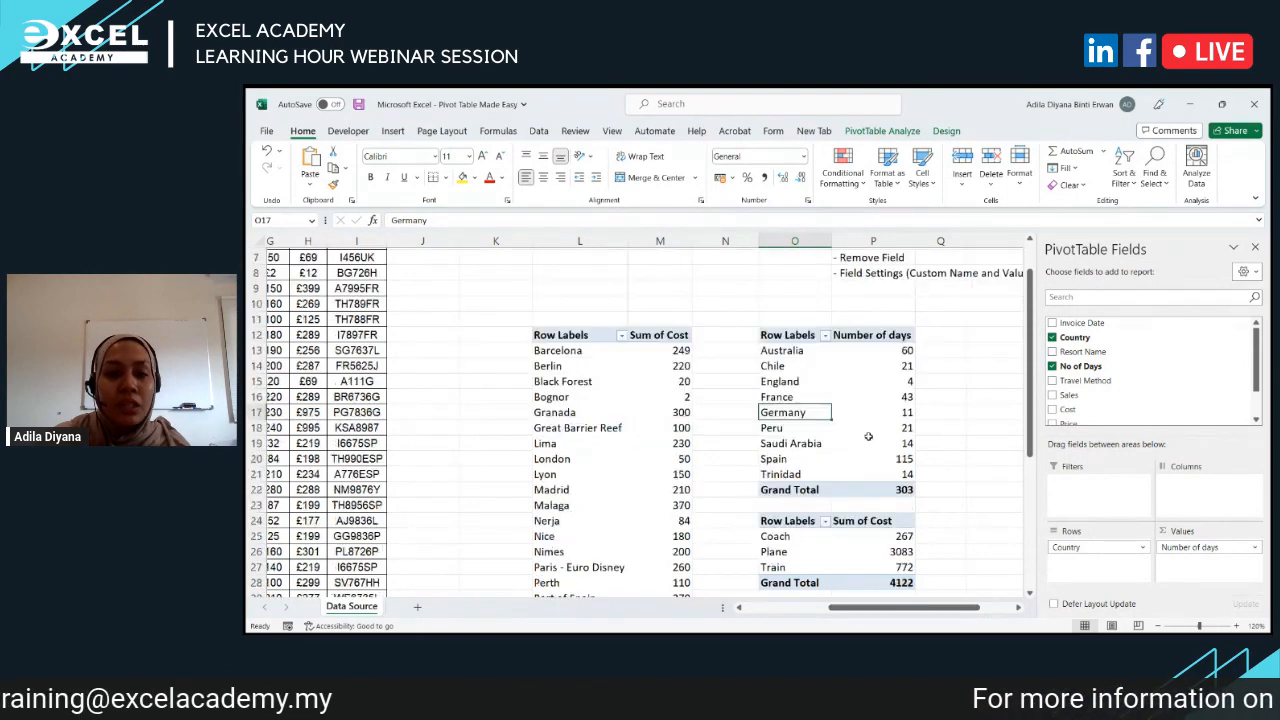
scroll(871, 455, "up", 3)
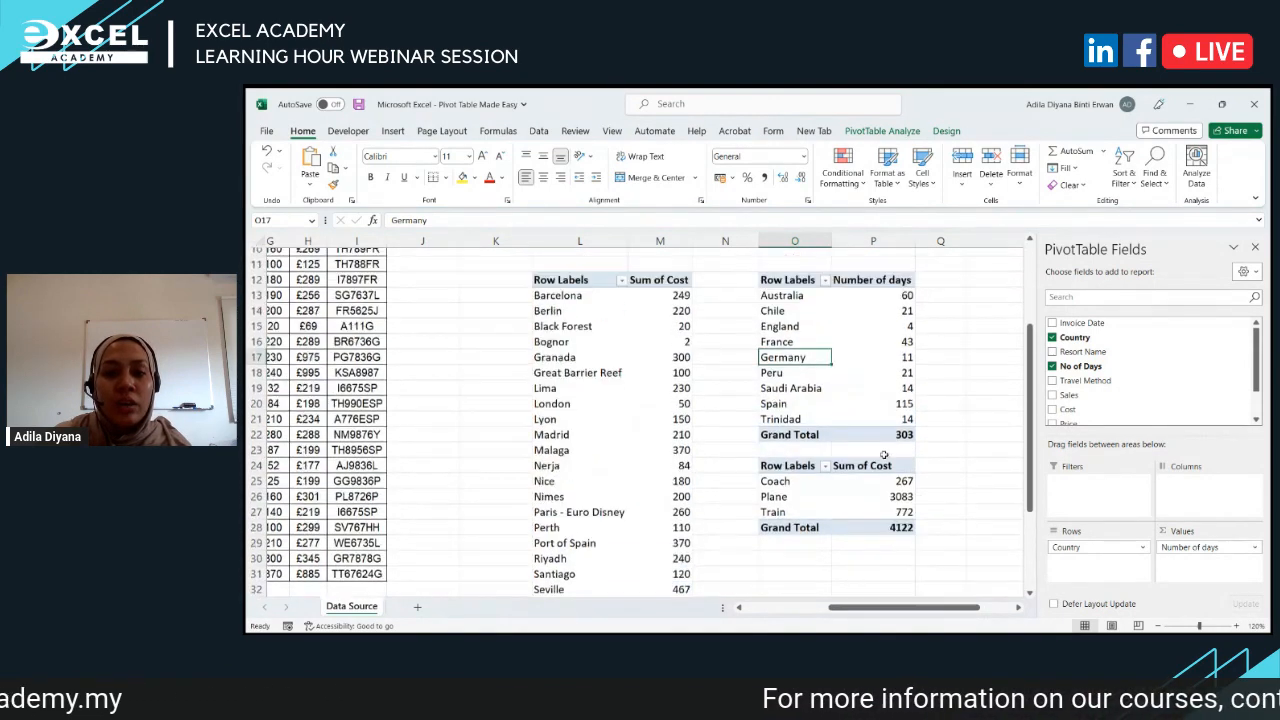
scroll(884, 455, "down", 3)
scroll(884, 455, "up", 4)
left_click_drag(789, 335, 902, 490)
key("Delete")
scroll(772, 424, "down", 2)
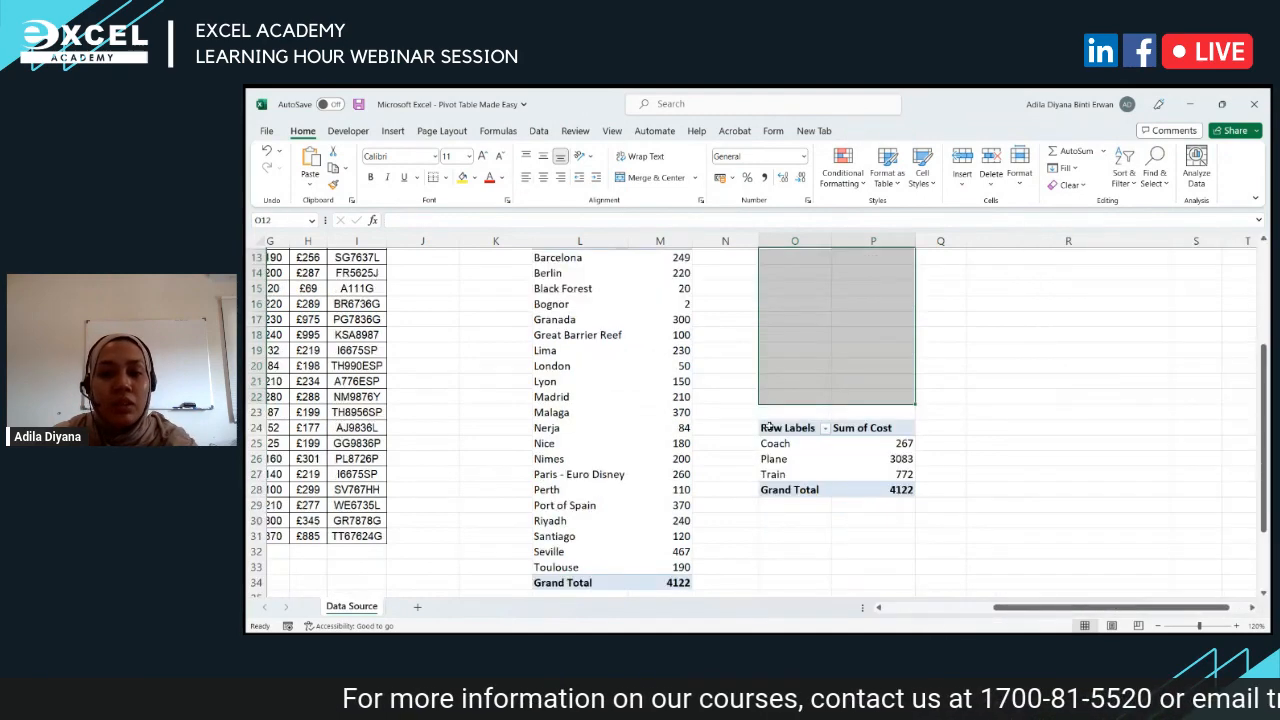
left_click_drag(772, 424, 902, 490)
key("Delete")
Step: Replace Resort Name with Country in the rows of the pivot table at L12
left_click(610, 412)
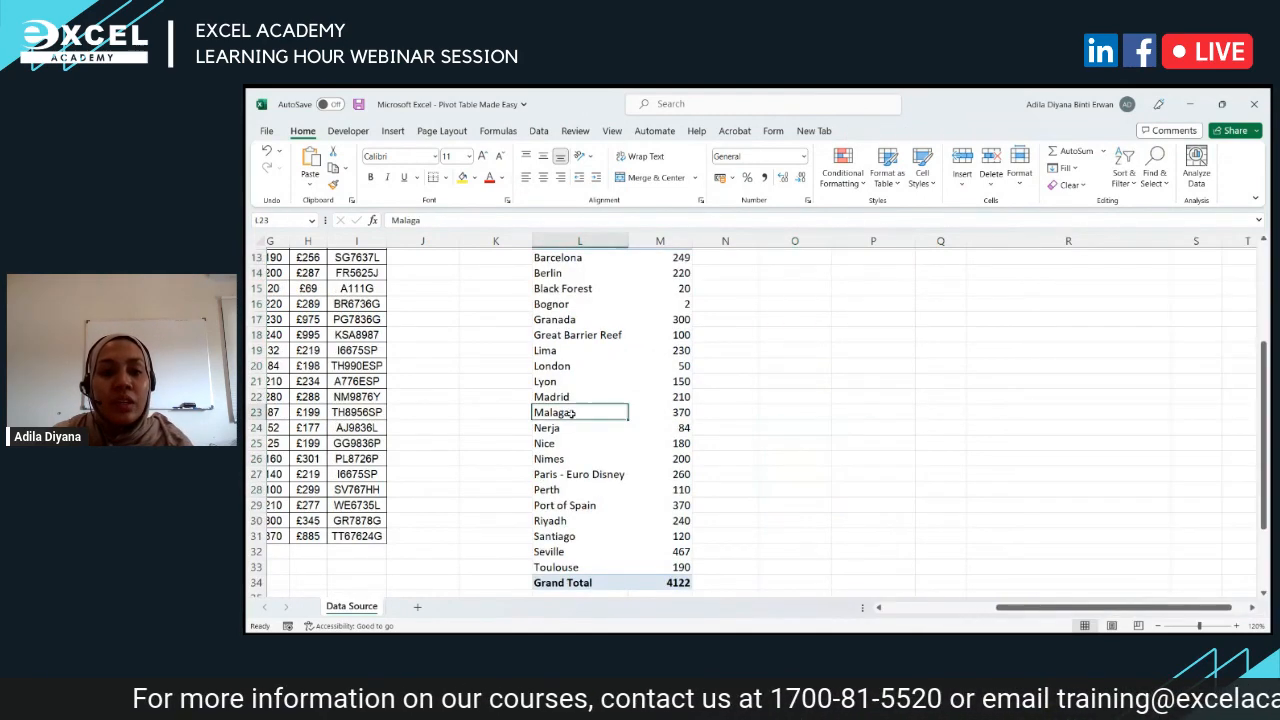
scroll(615, 386, "up", 4)
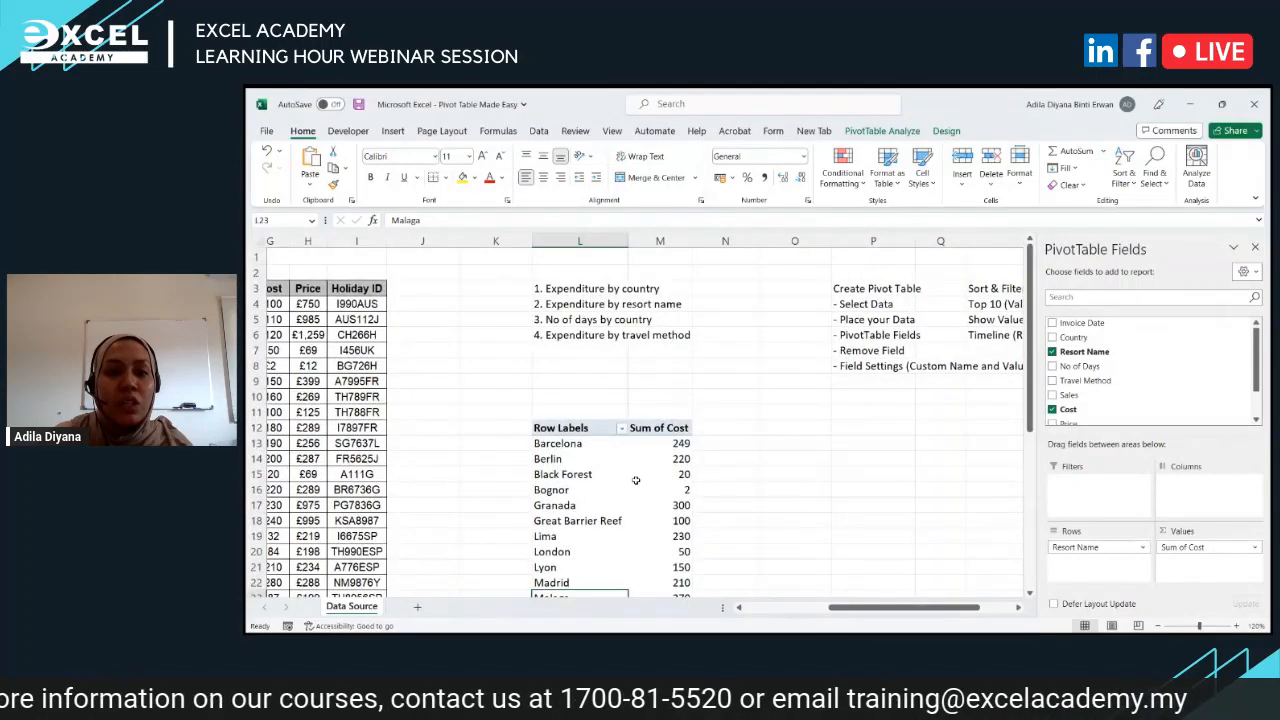
scroll(635, 480, "down", 1)
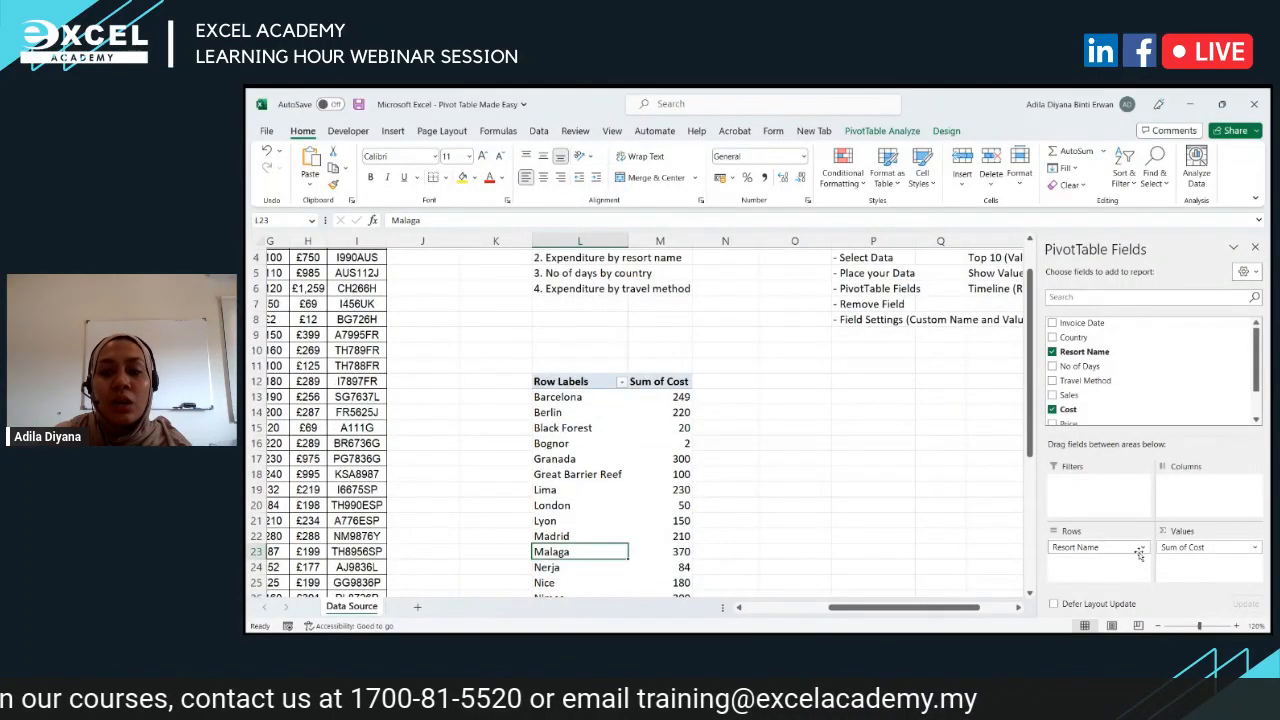
scroll(670, 422, "up", 1)
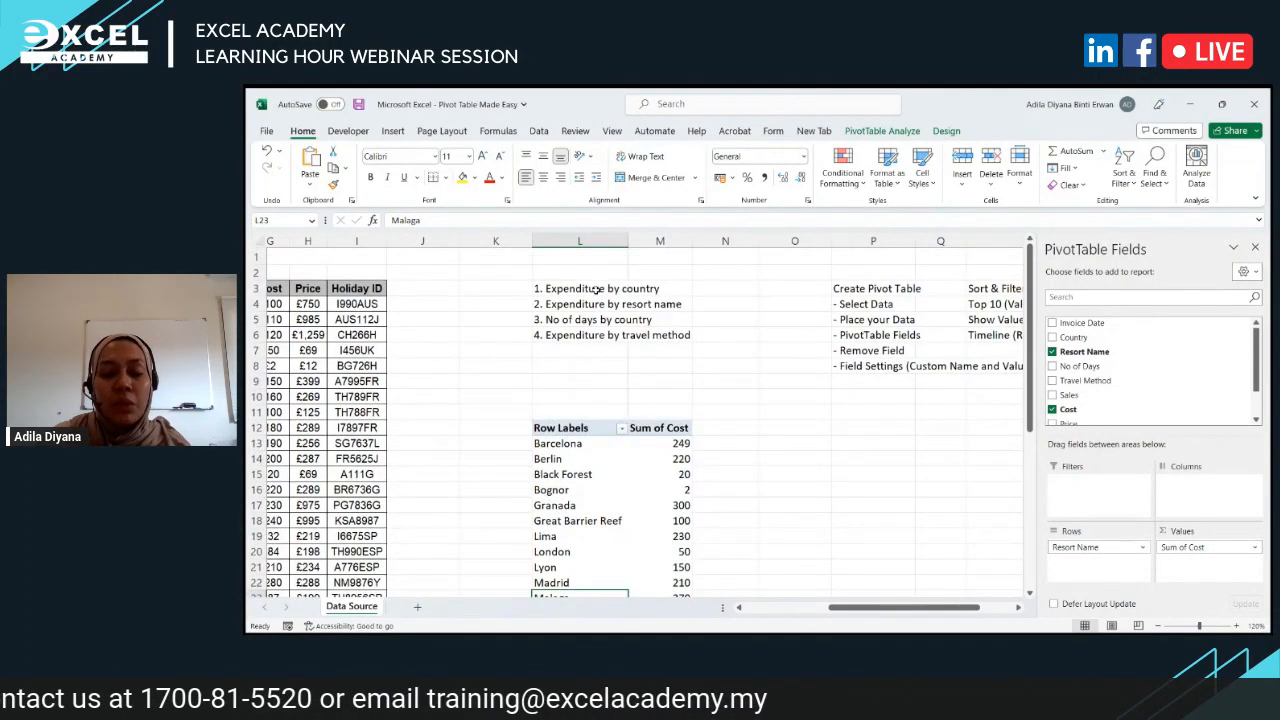
left_click(1053, 352)
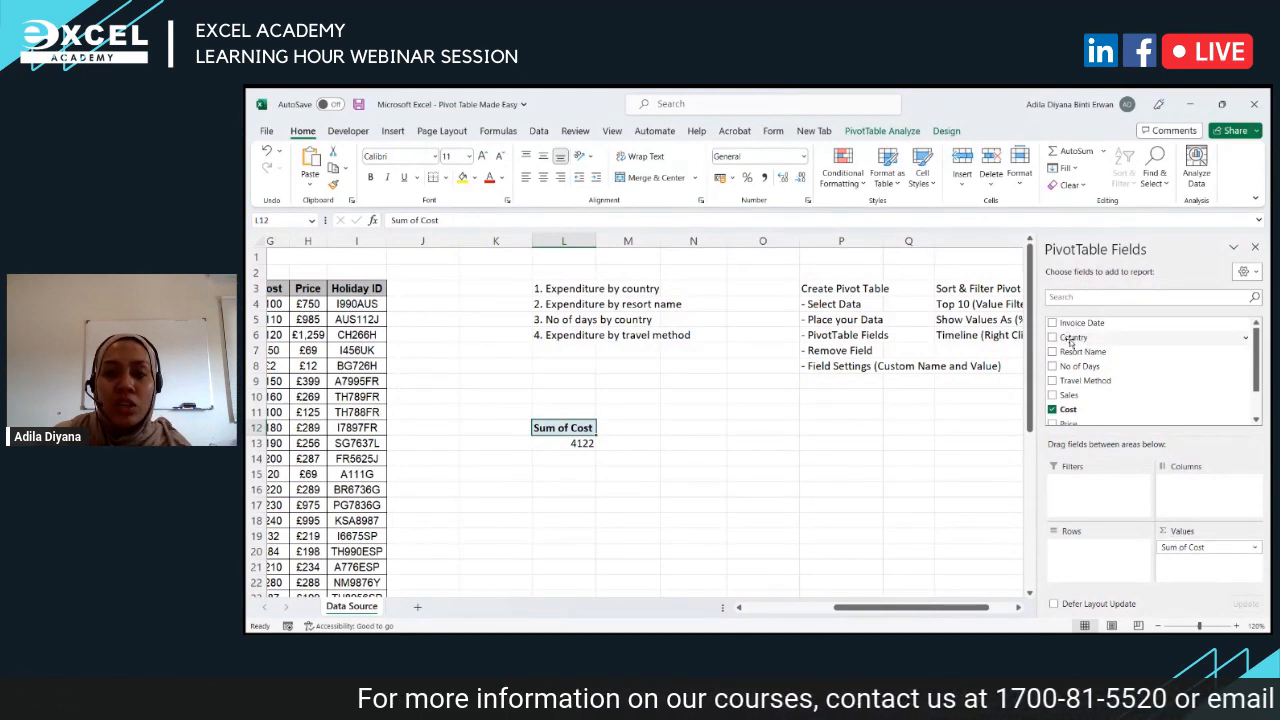
left_click_drag(1070, 342, 1091, 556)
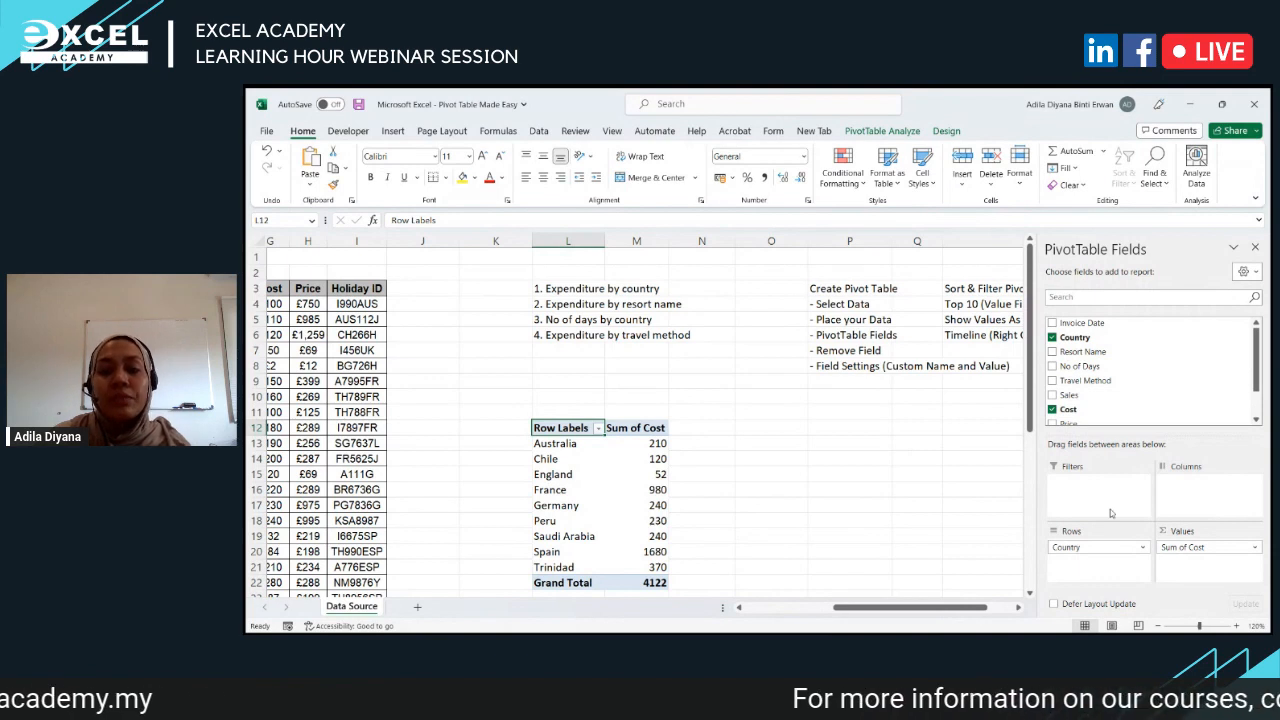
Step: Add Travel Method to the columns of the L12 pivot table and check the costs per travel method
left_click_drag(1090, 381, 1216, 496)
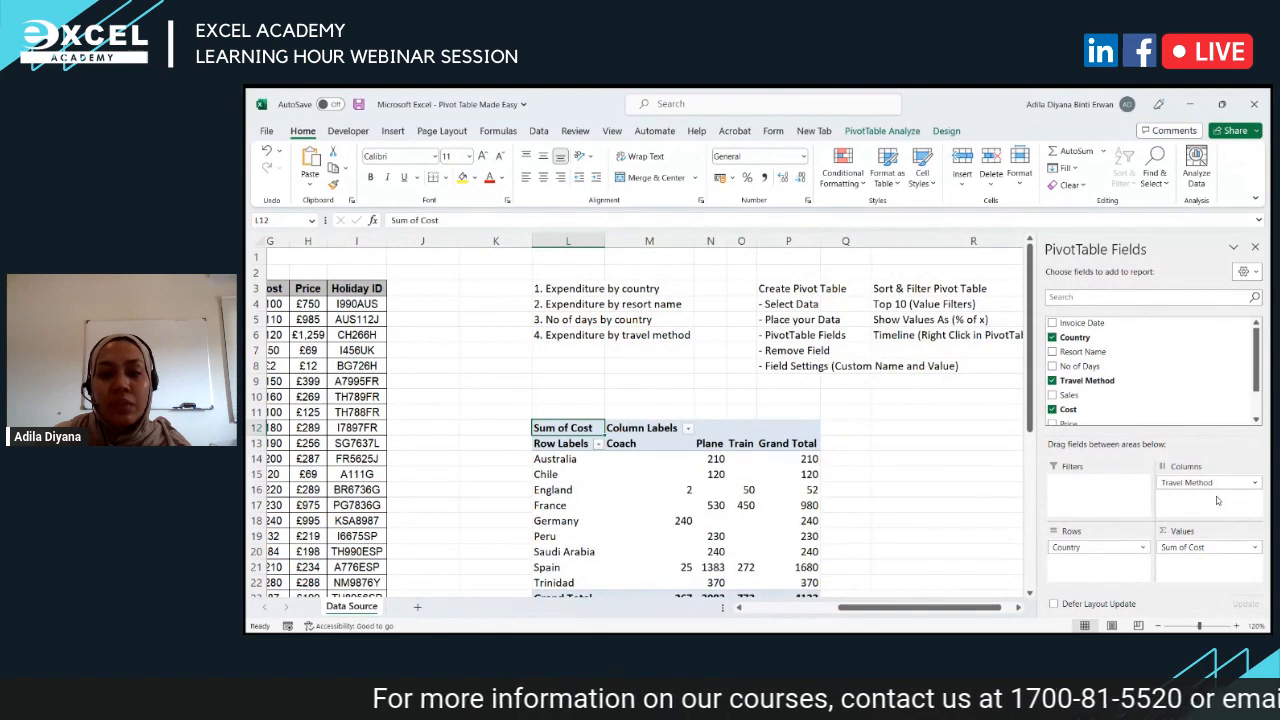
left_click(621, 443)
left_click_drag(621, 443, 728, 443)
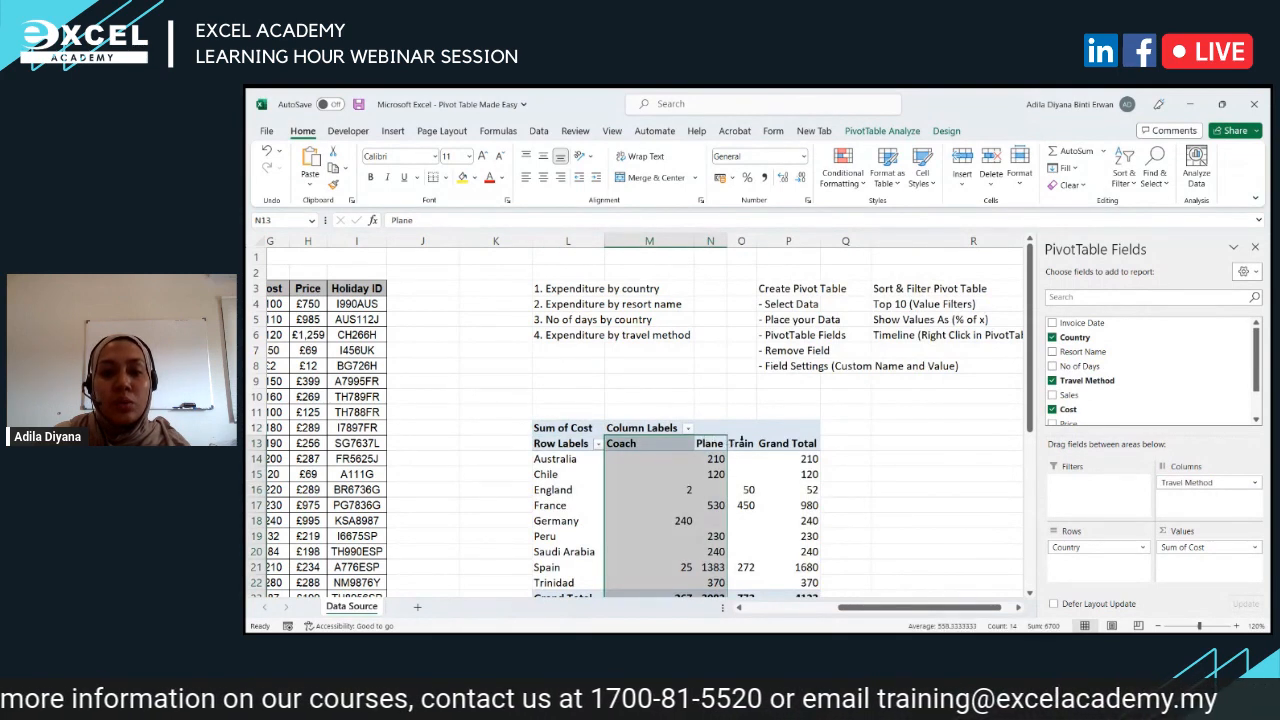
left_click(741, 443)
left_click(788, 520)
Step: Move Country to the filters of the pivot table and put Resort Name in the rows
left_click_drag(1087, 550, 1092, 490)
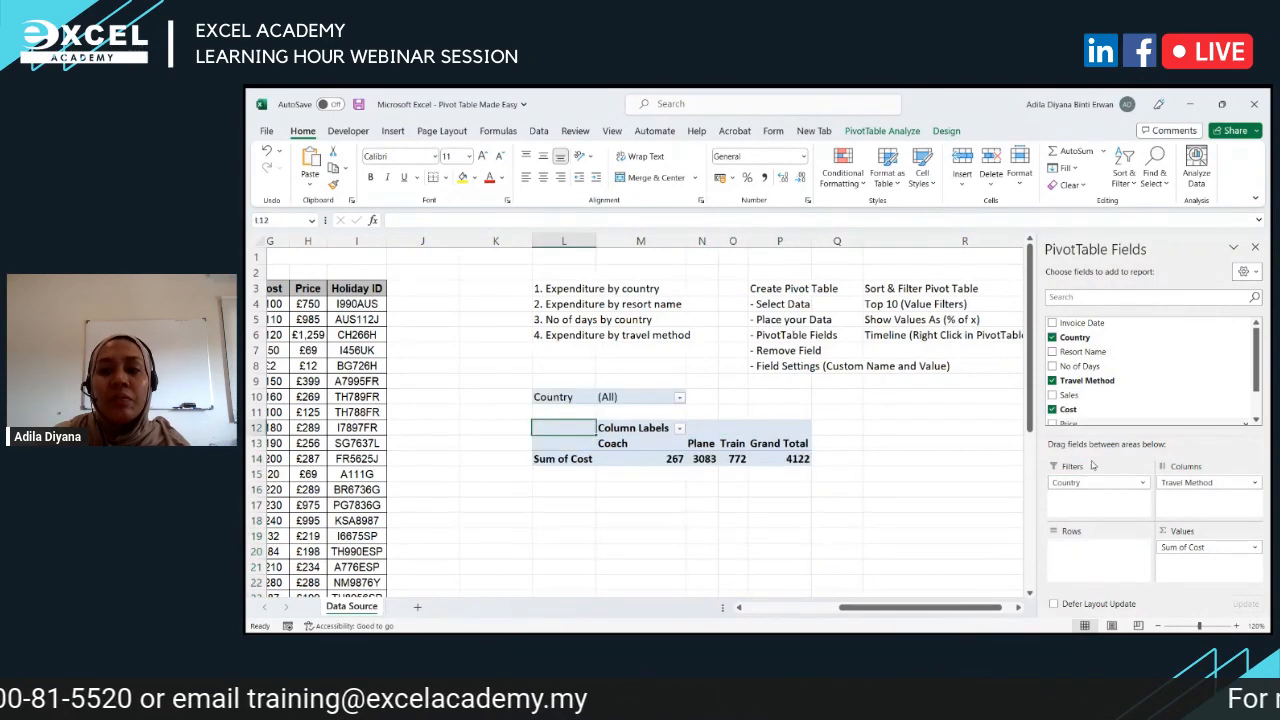
left_click_drag(1110, 351, 1111, 572)
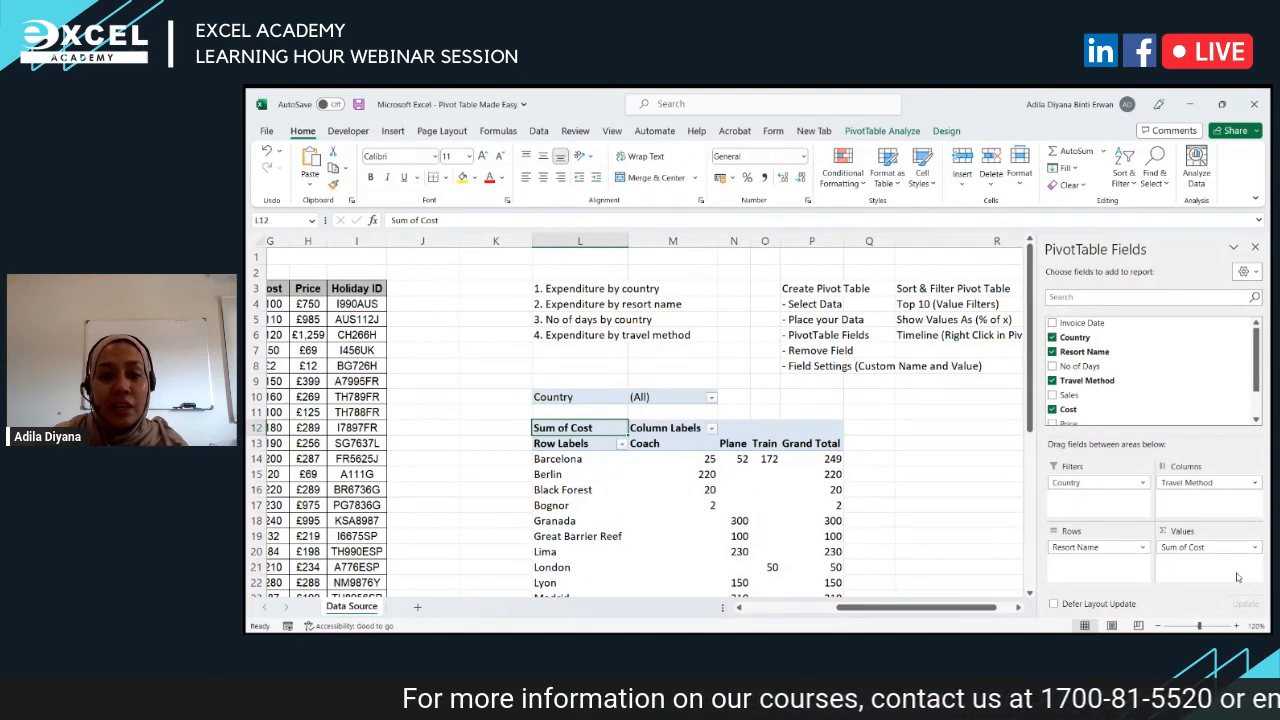
Step: Centre the travel method headings and the cost values of the pivot table, starting at M13
scroll(800, 480, "down", 2)
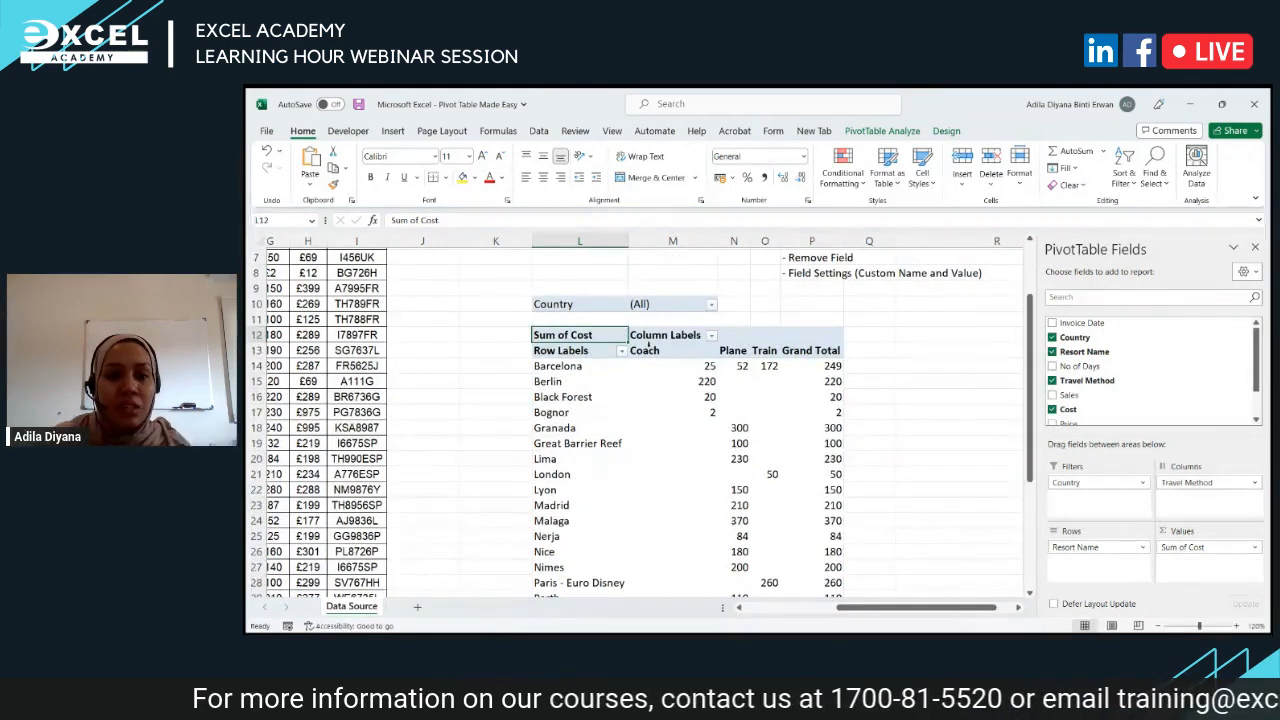
left_click_drag(646, 352, 799, 567)
left_click(543, 179)
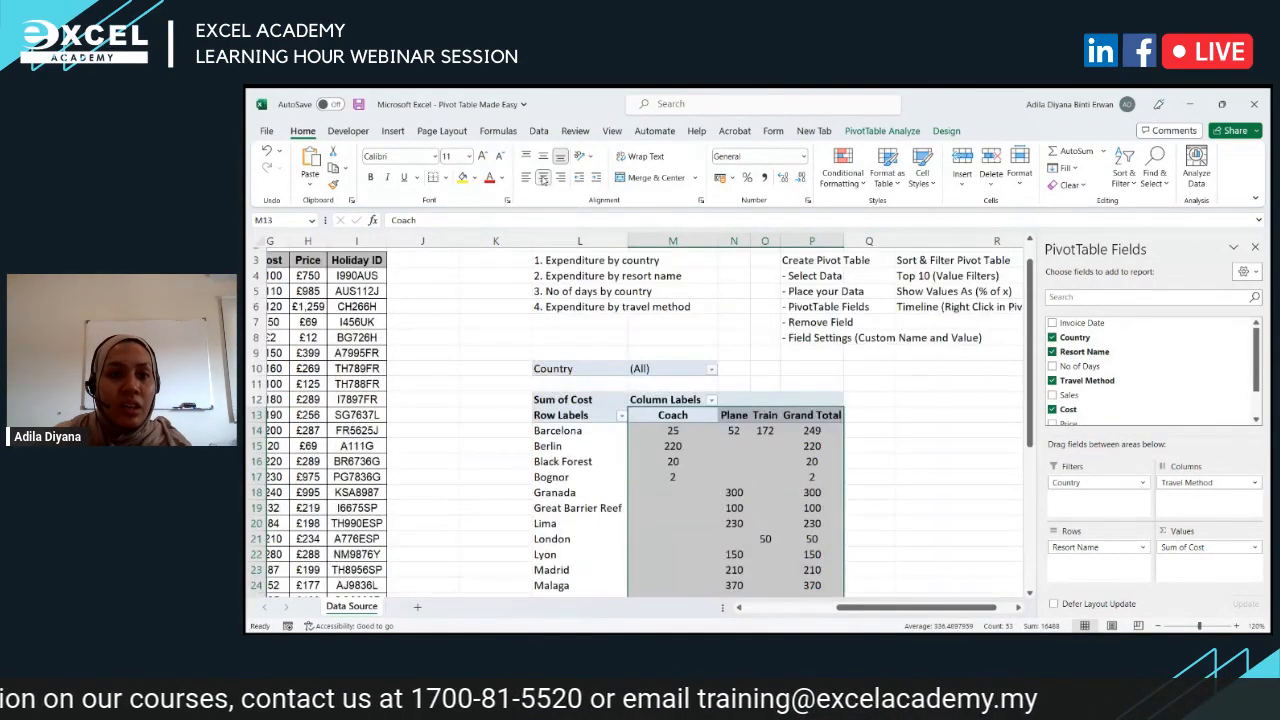
left_click(913, 505)
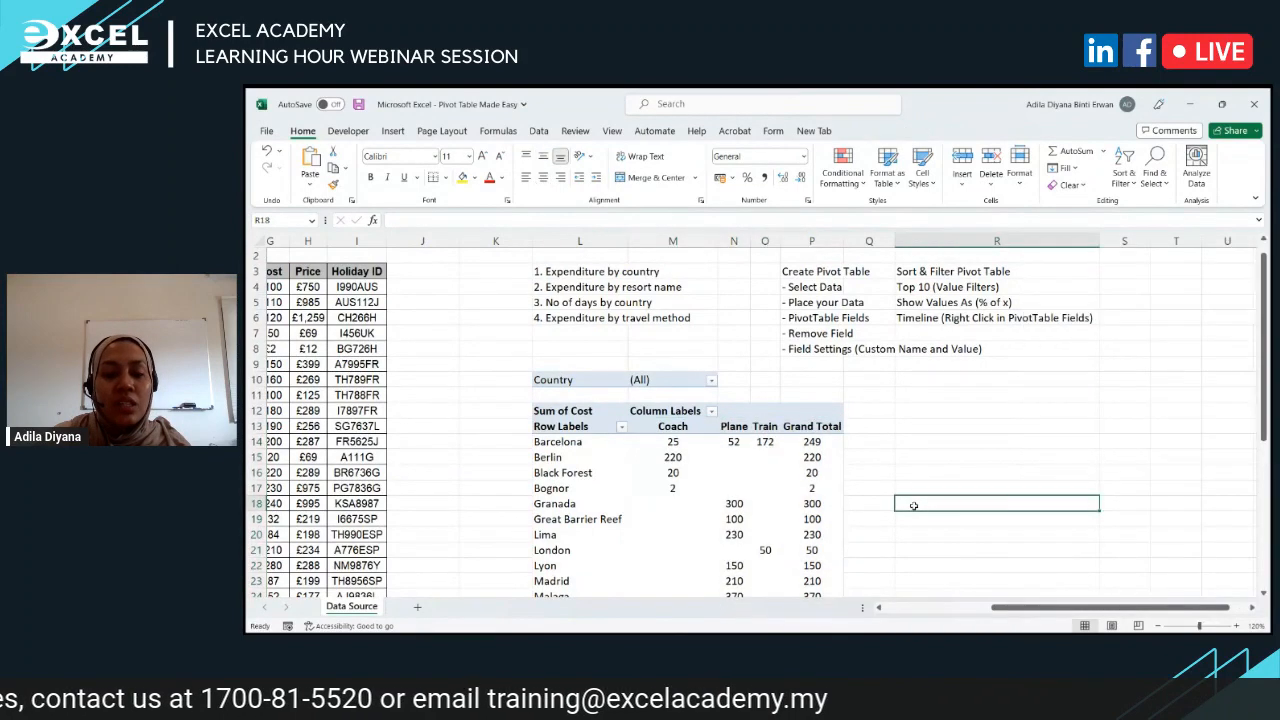
Step: Examine the pivot table's resort rows and its Coach, Plane and Train columns
scroll(913, 505, "down", 3)
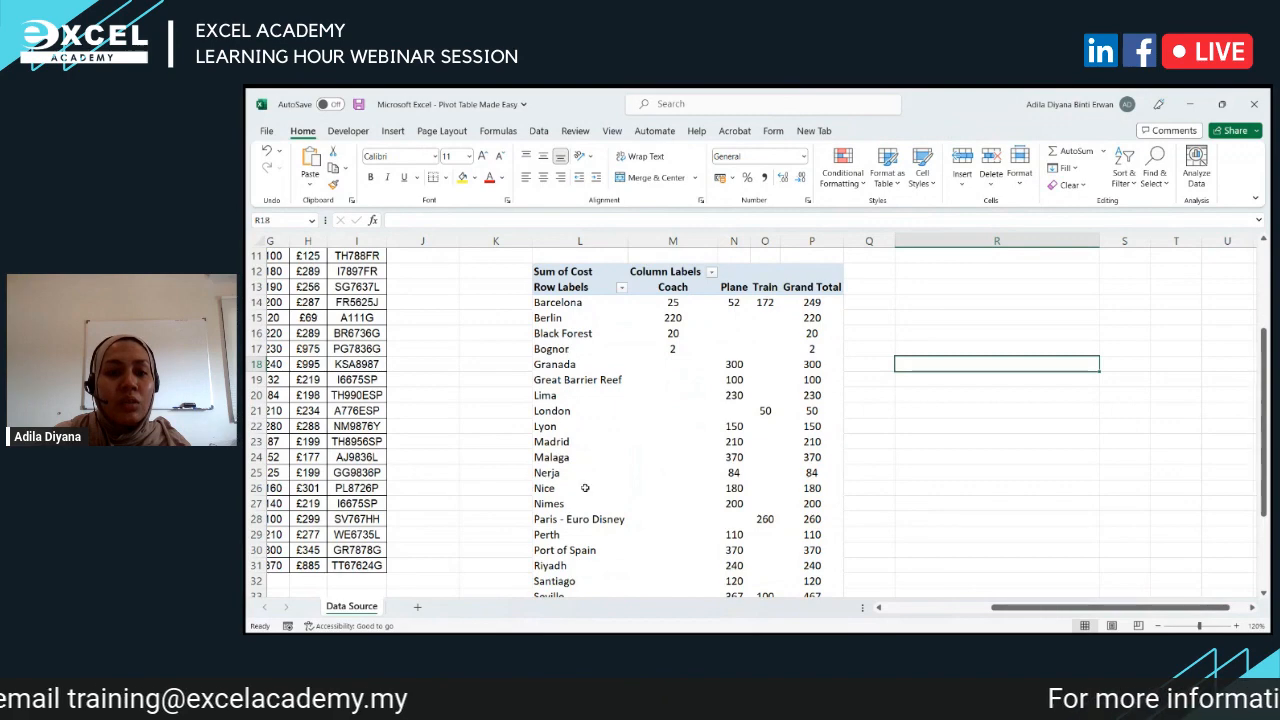
scroll(585, 488, "down", 1)
scroll(582, 420, "up", 2)
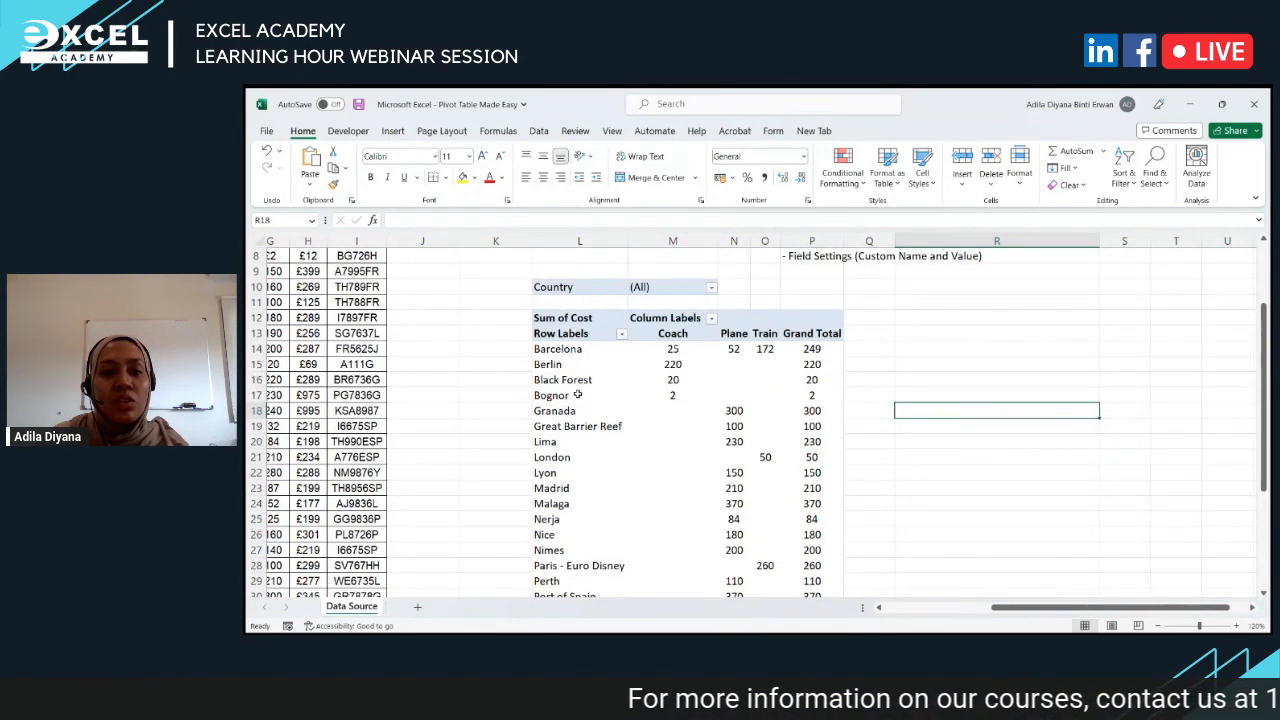
left_click(681, 334)
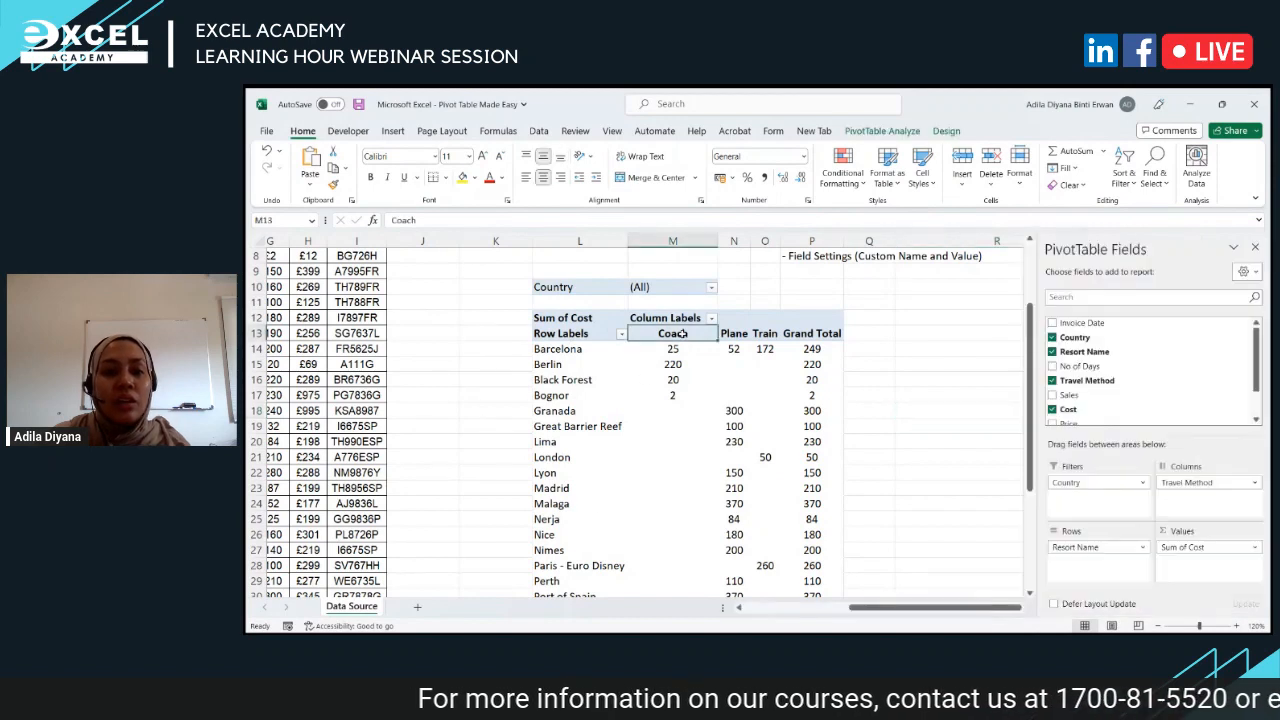
left_click(744, 334)
left_click(765, 334)
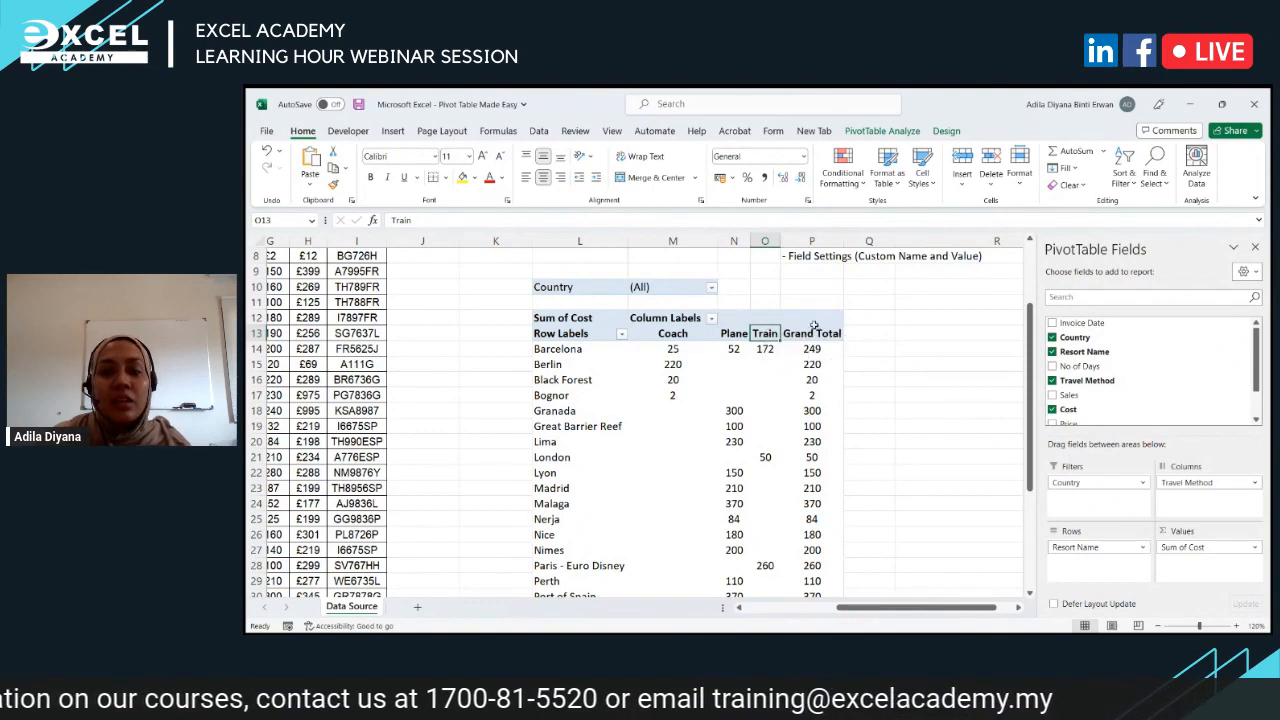
left_click(678, 352)
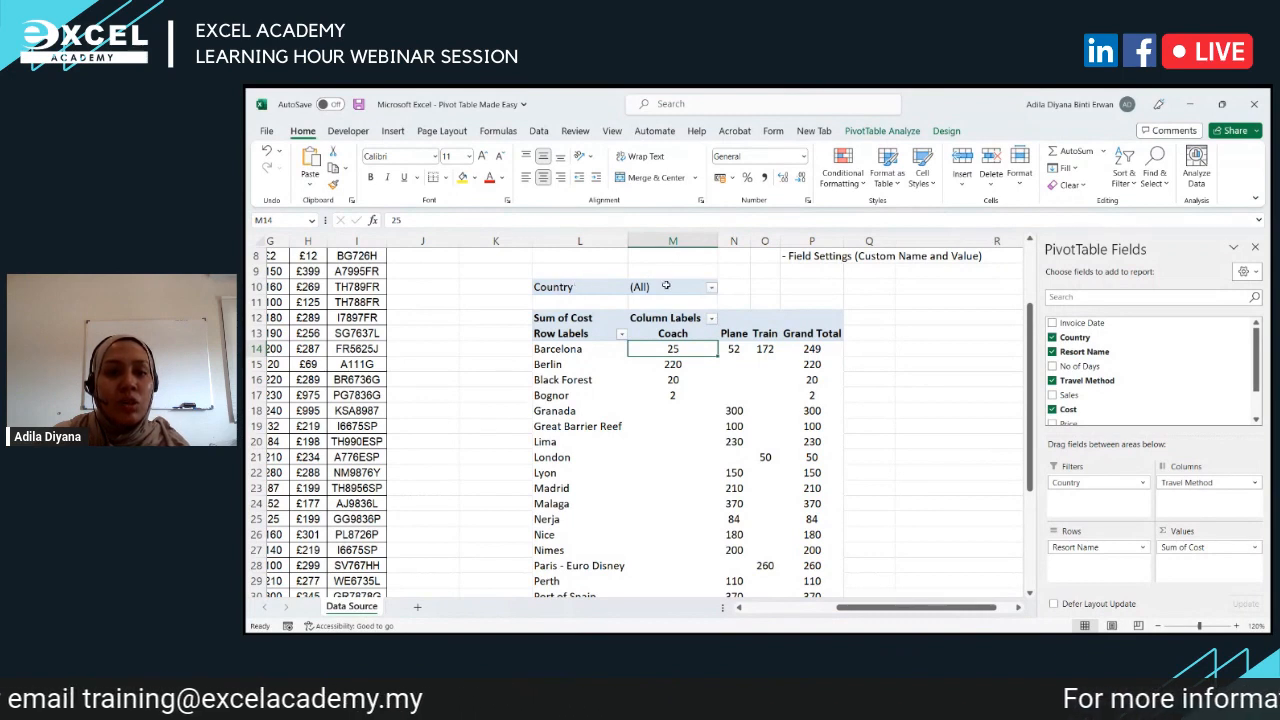
Step: Look through the countries offered by the report filter in M10 and leave it set to (All)
left_click(708, 287)
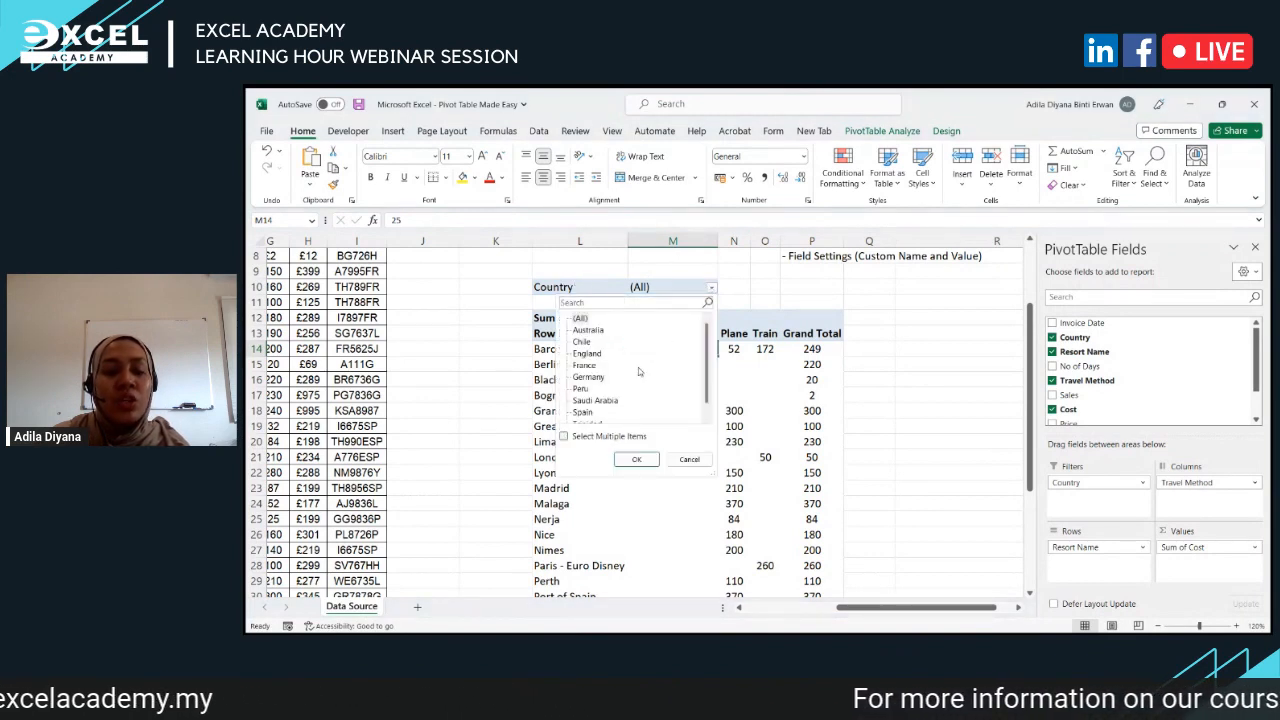
left_click(704, 466)
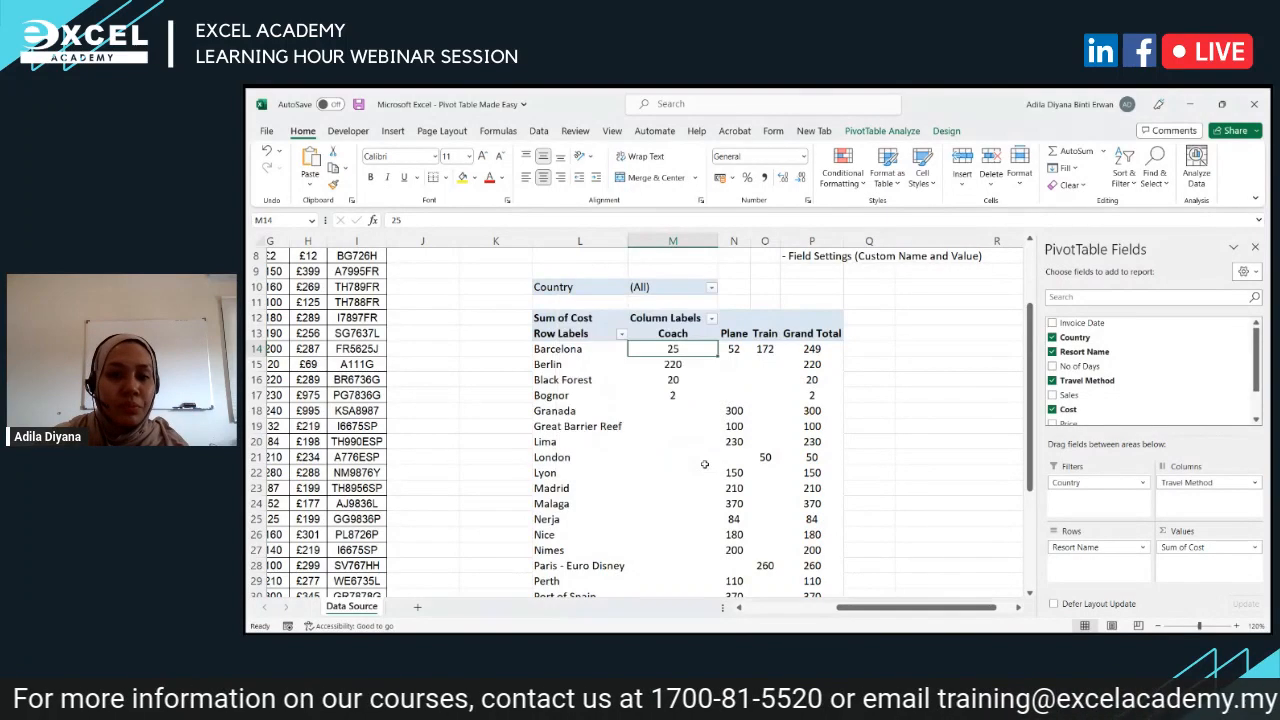
left_click(892, 362)
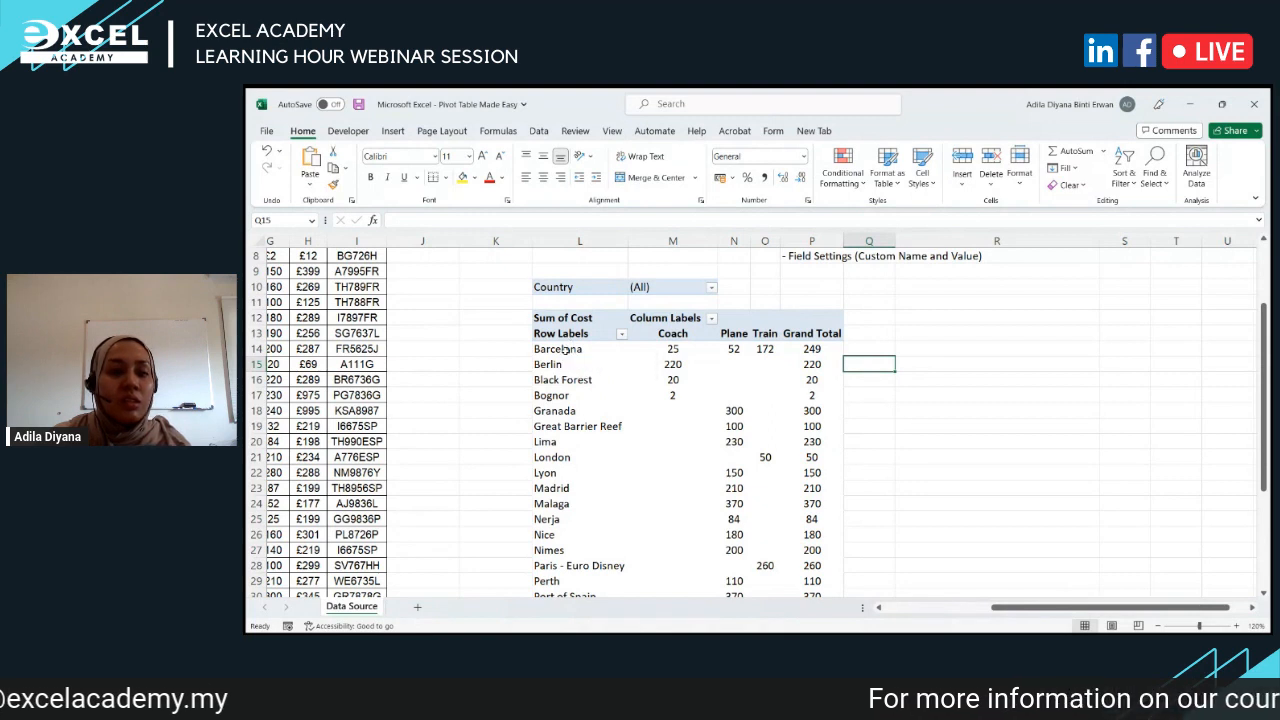
Step: Read Barcelona's costs by travel method and look through the whole pivot table down to its end
scroll(566, 355, "up", 3)
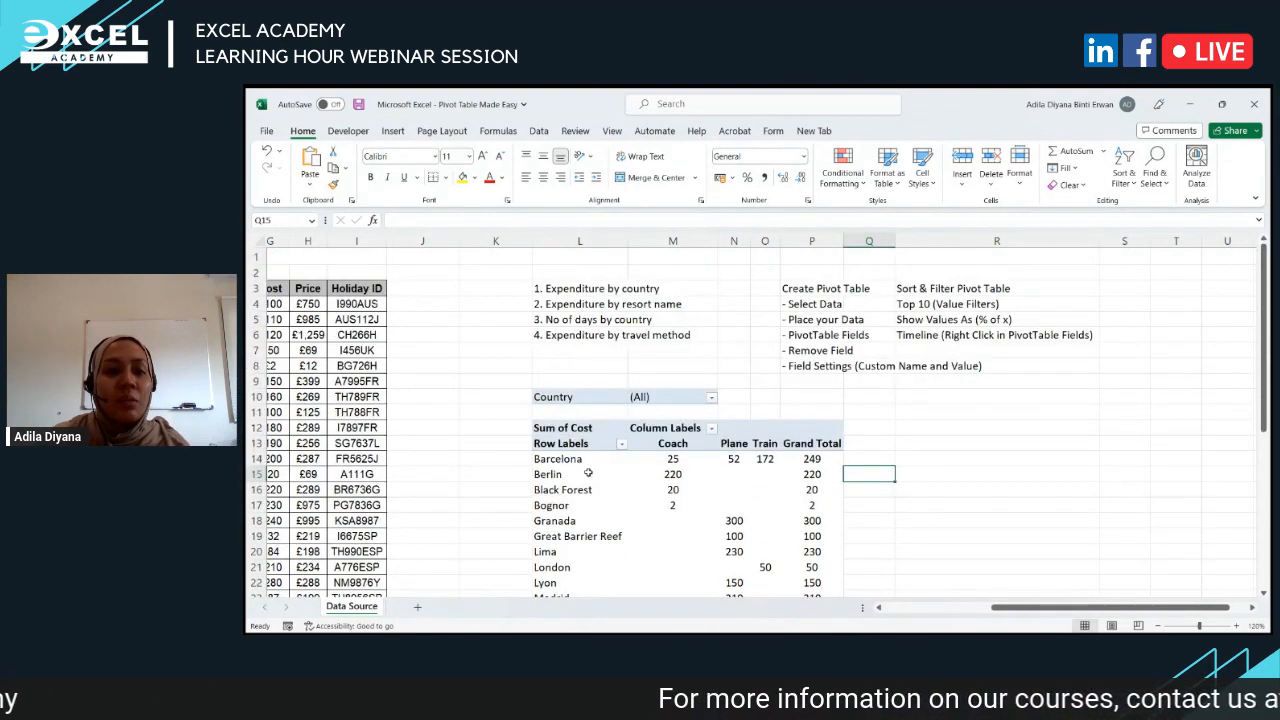
mouse_move(673, 461)
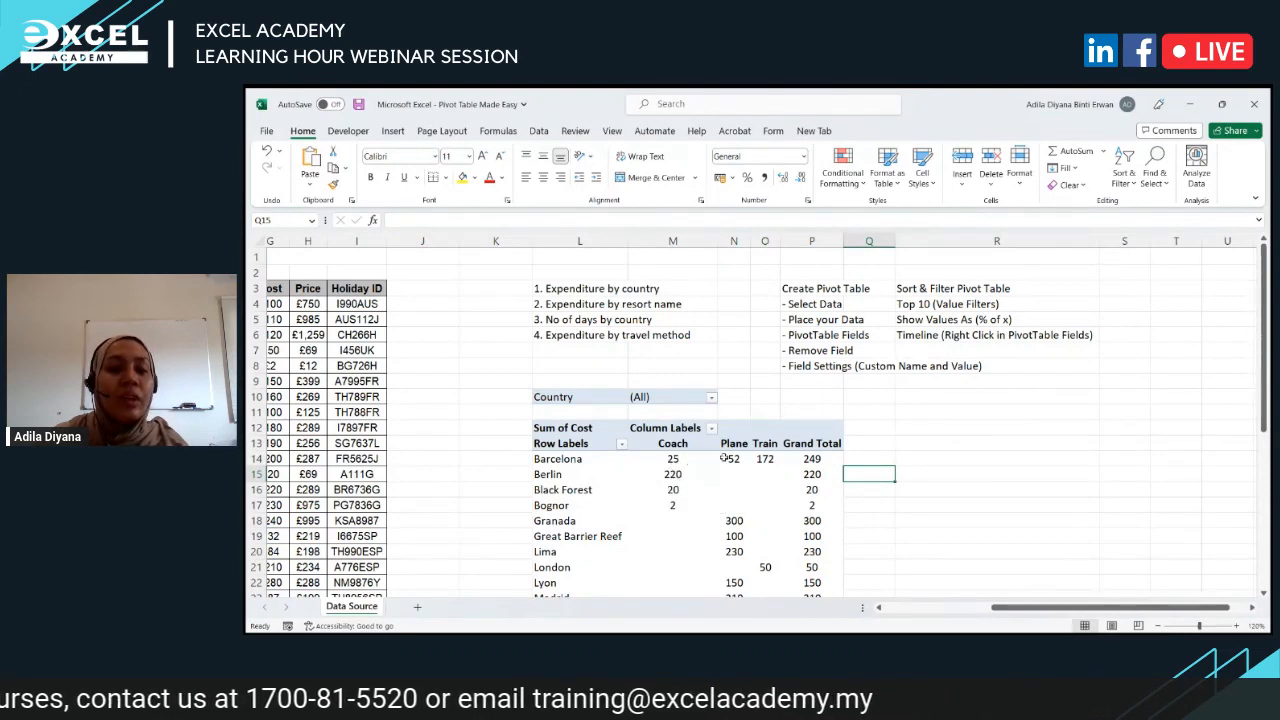
mouse_move(765, 458)
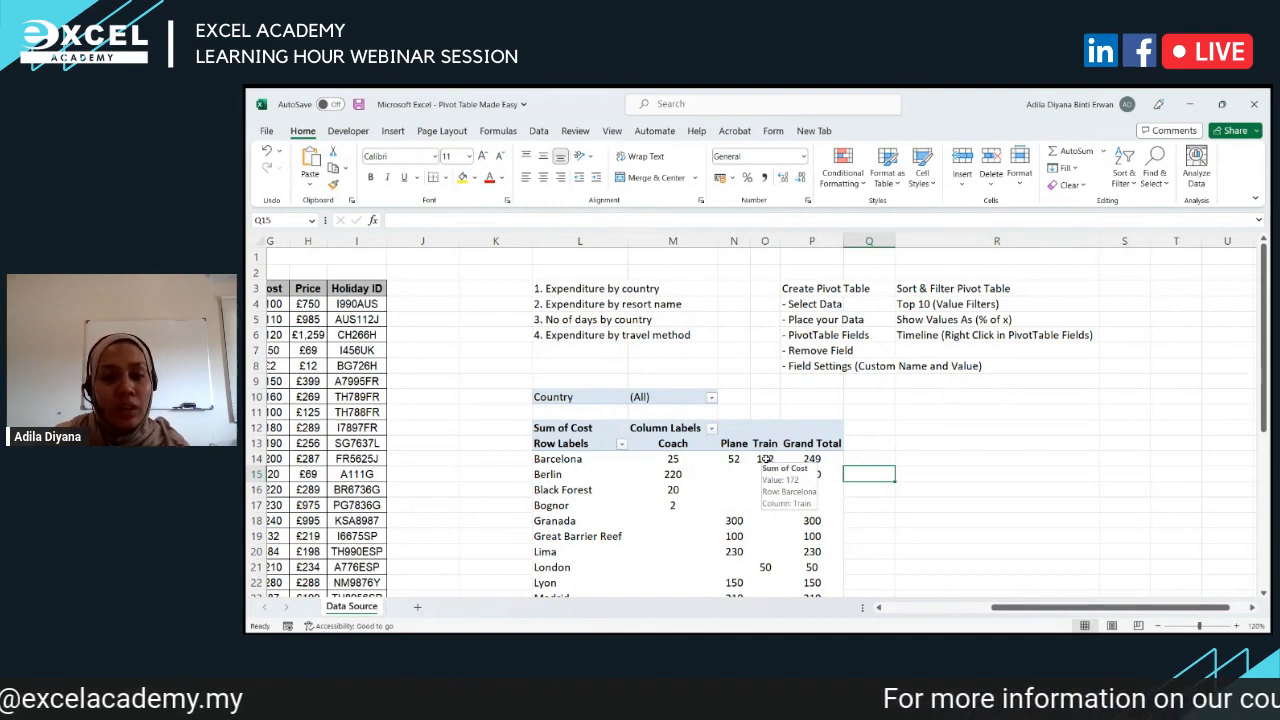
scroll(600, 485, "down", 3)
scroll(607, 495, "down", 3)
scroll(607, 495, "up", 6)
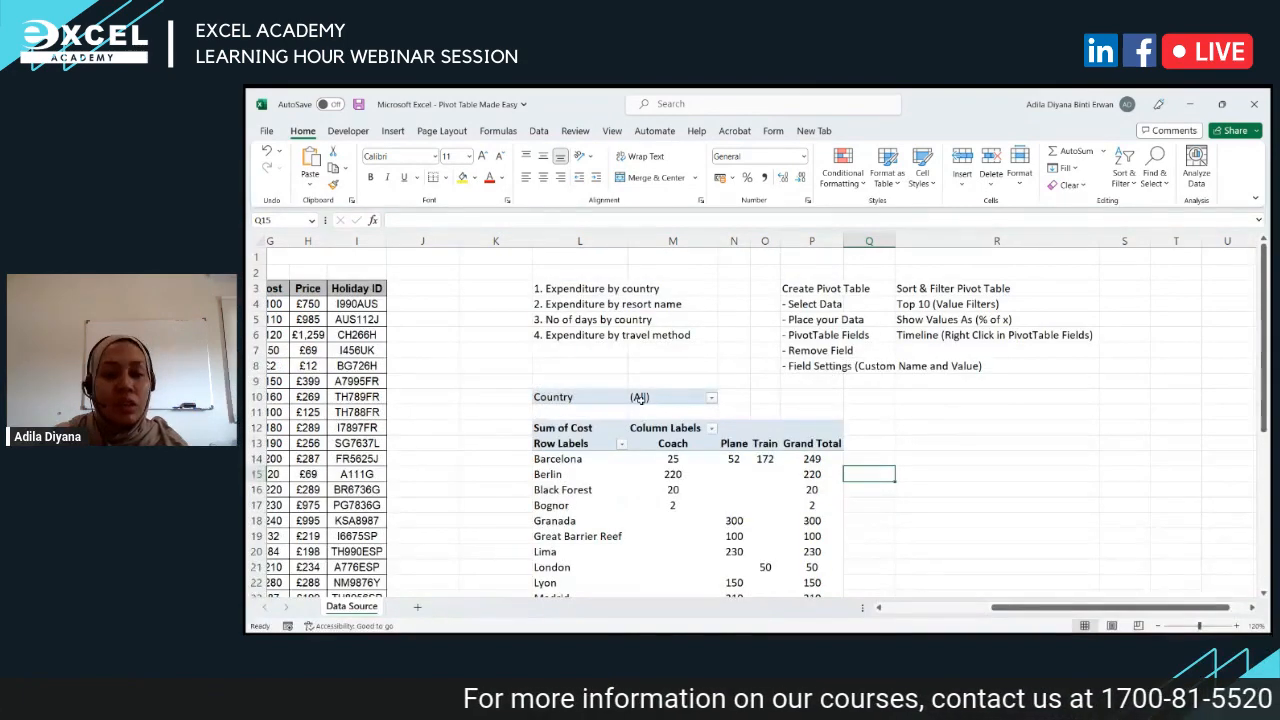
Step: Allow multiple selections in the pivot table's Country filter and show only Spain
left_click(712, 398)
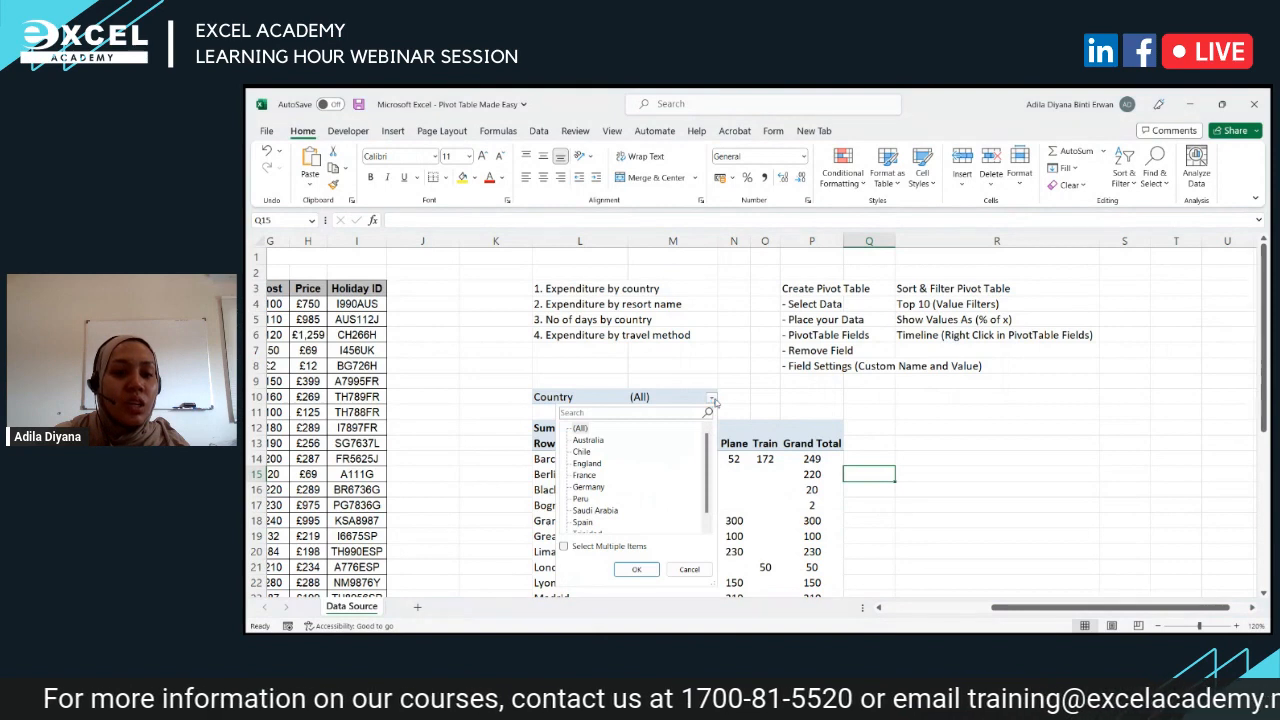
left_click(564, 547)
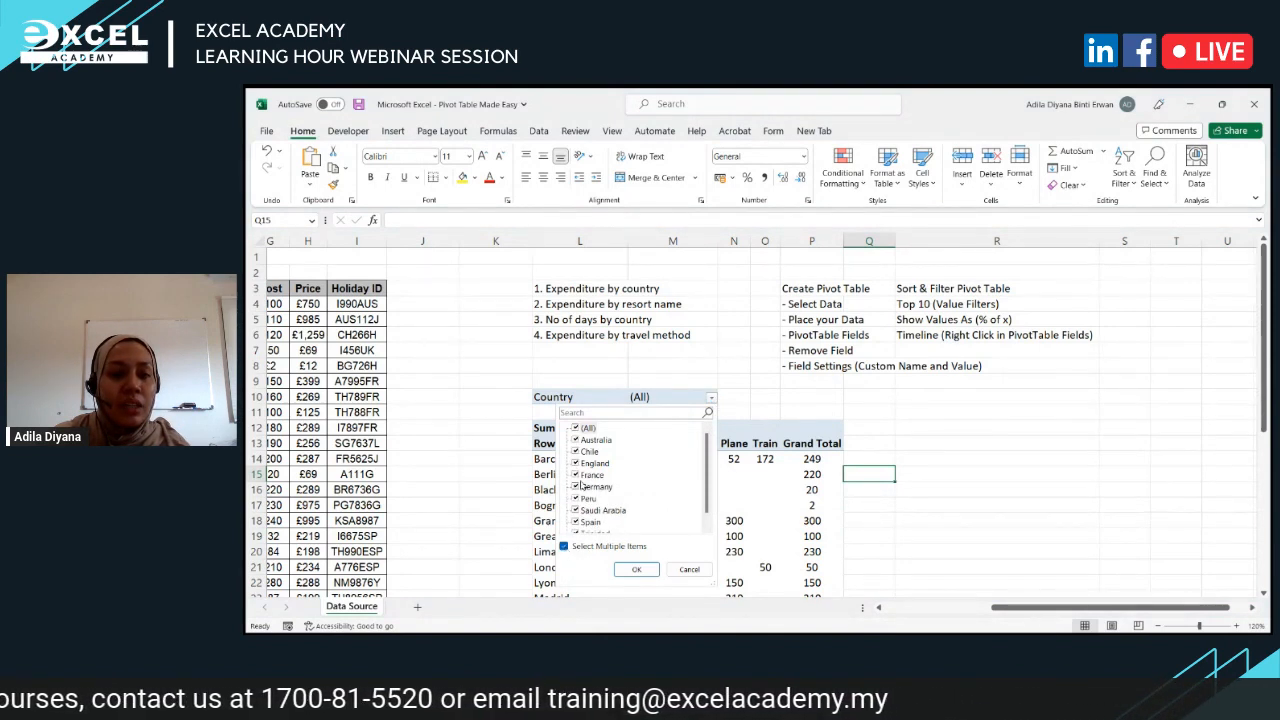
left_click(576, 429)
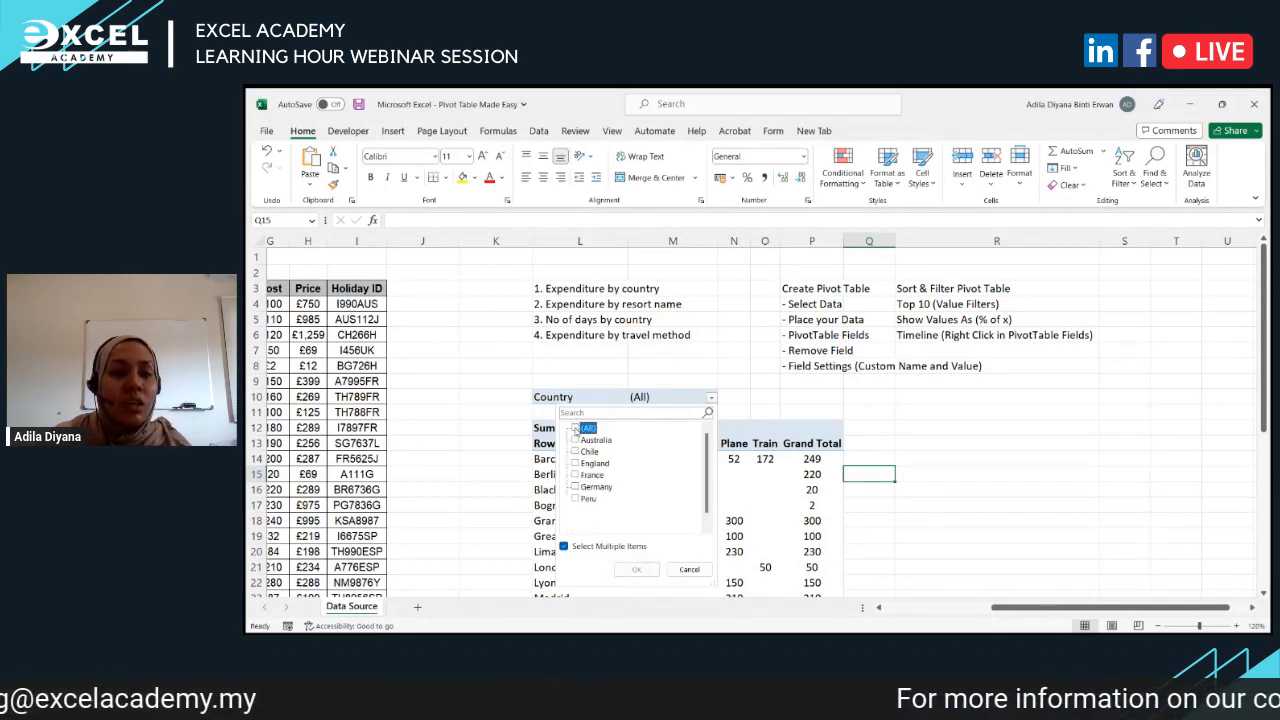
scroll(573, 456, "down", 1)
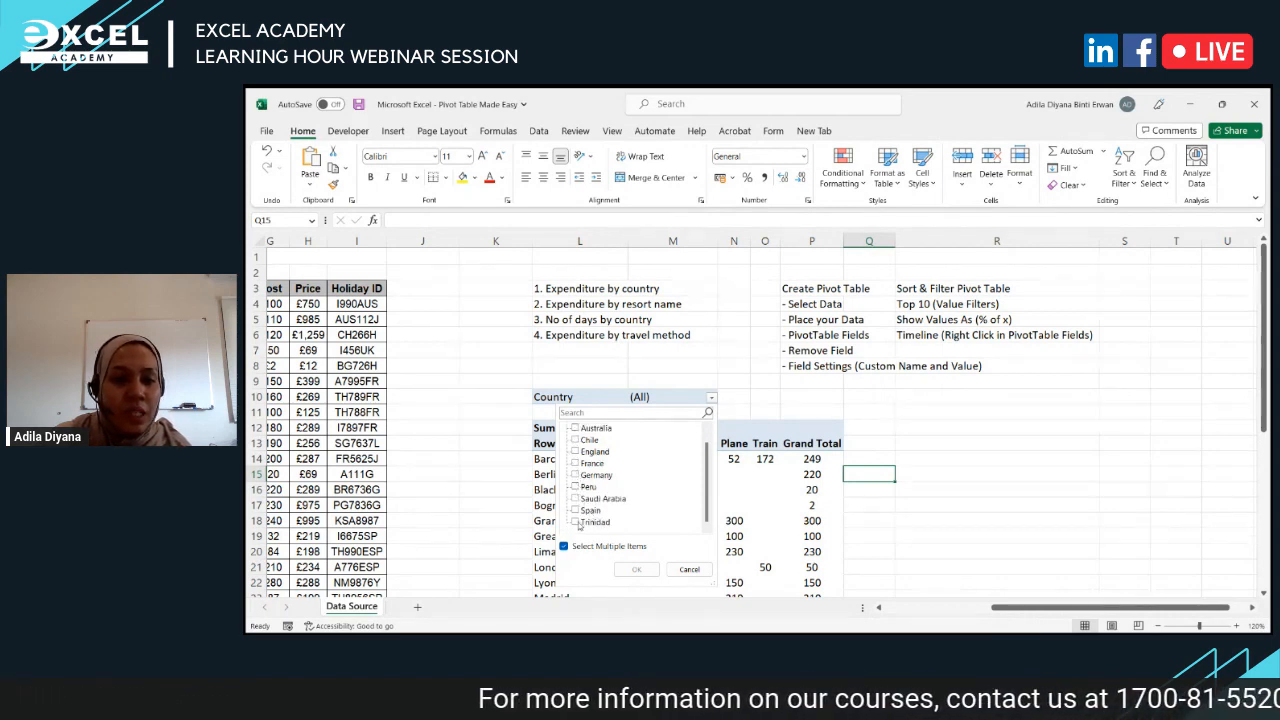
left_click(576, 511)
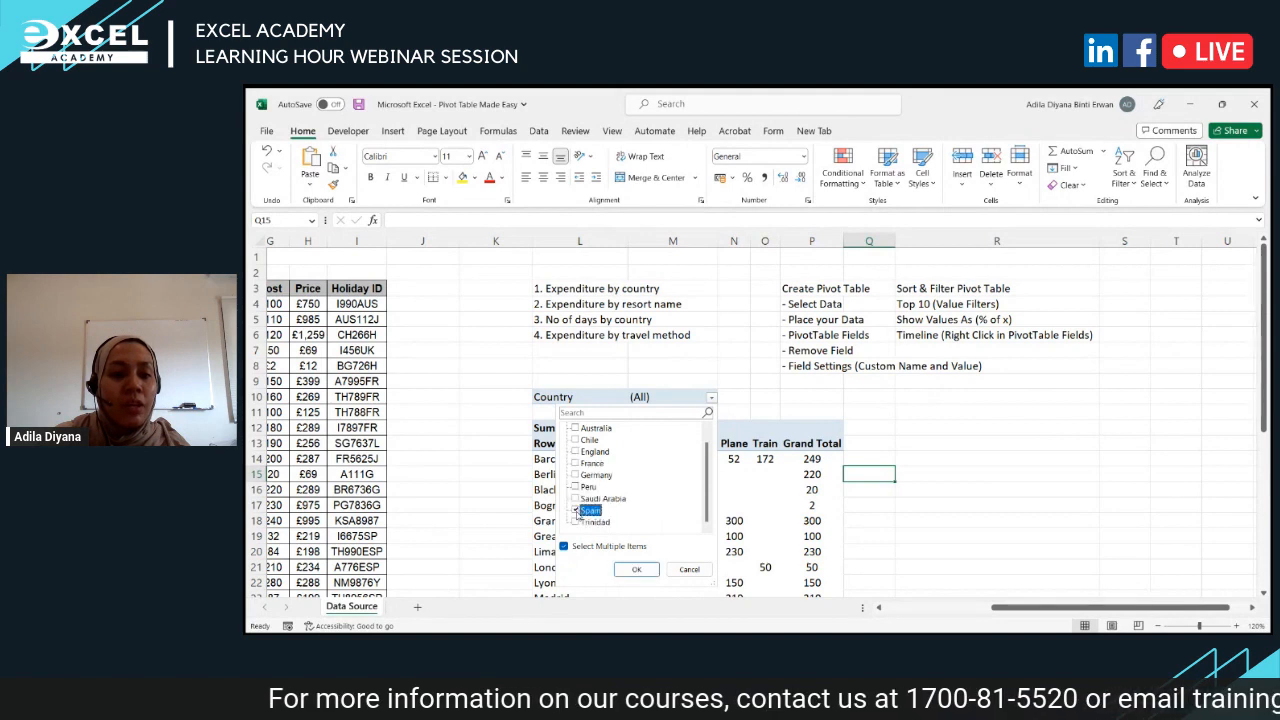
left_click(636, 569)
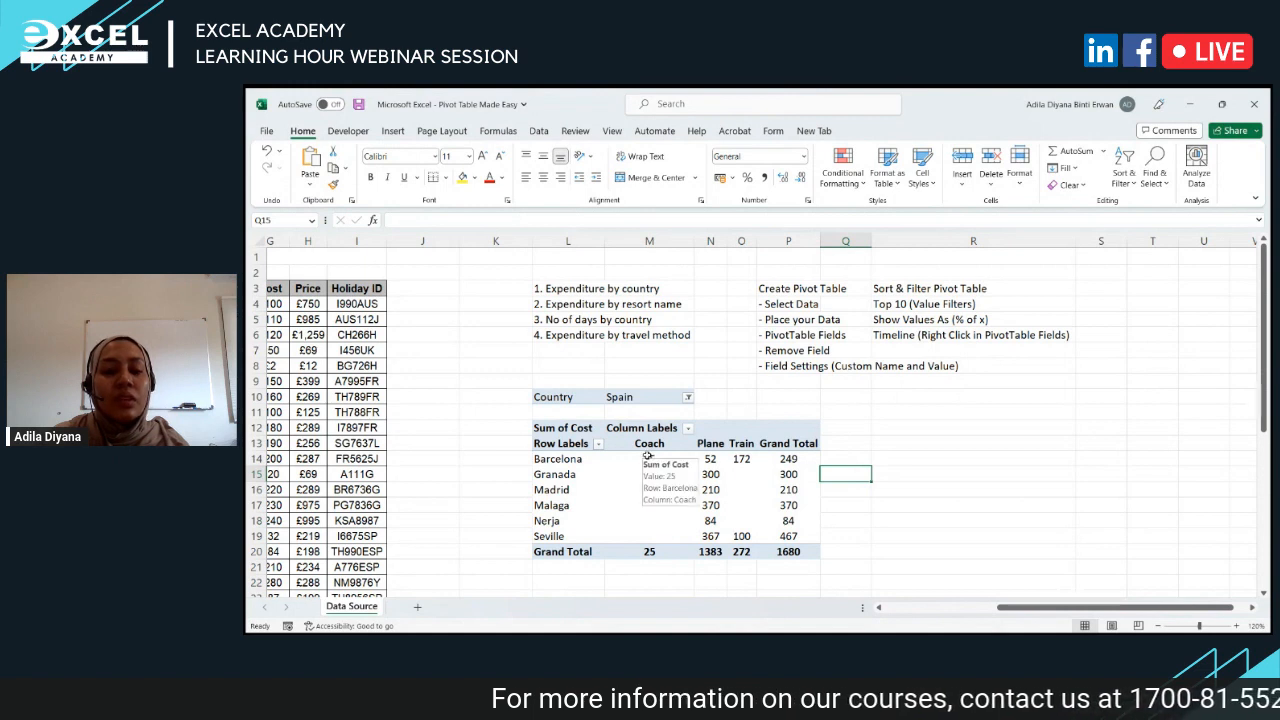
mouse_move(782, 480)
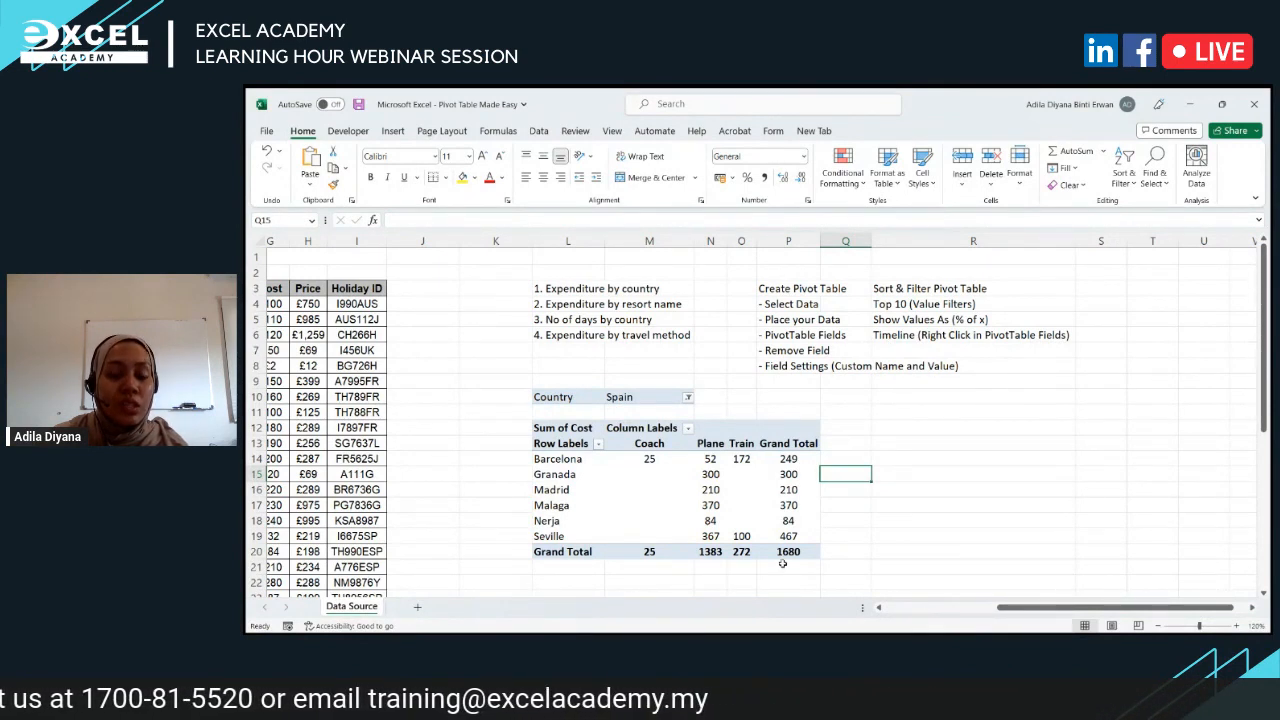
Step: Reset the Country filter from Spain to (All) and check the pivot table's Grand Total row
left_click(687, 398)
left_click(685, 398)
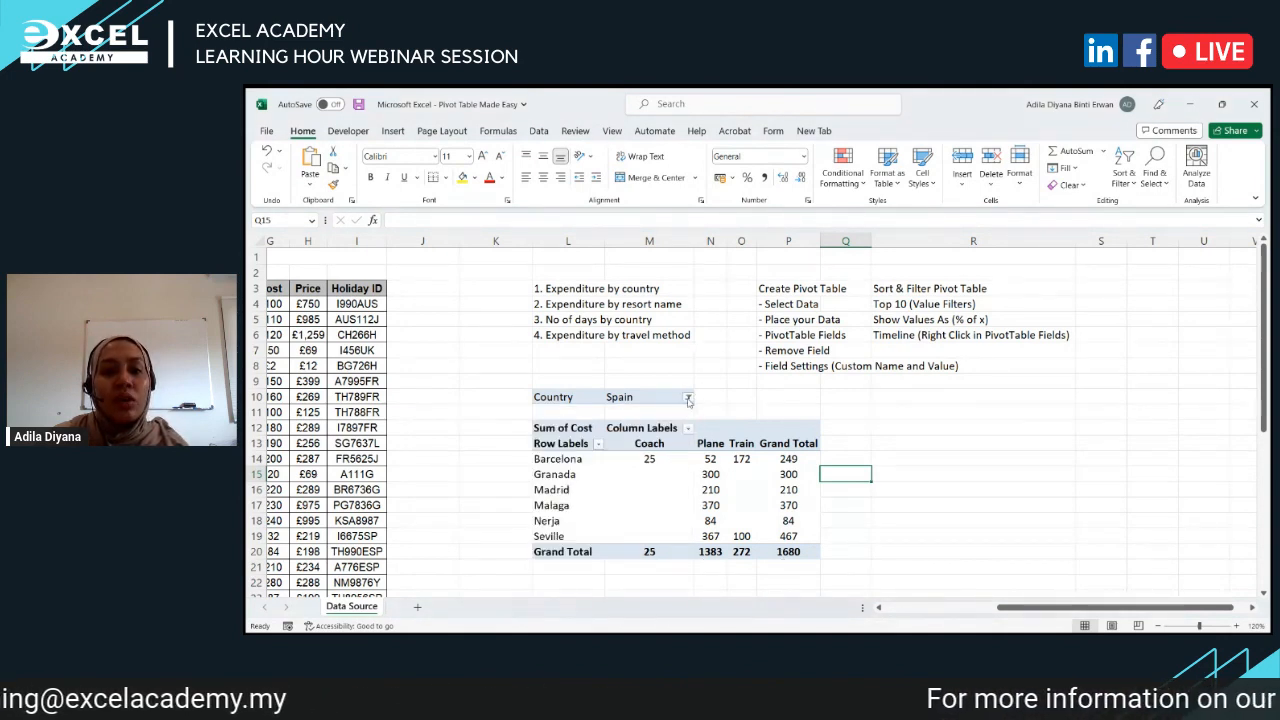
left_click(688, 399)
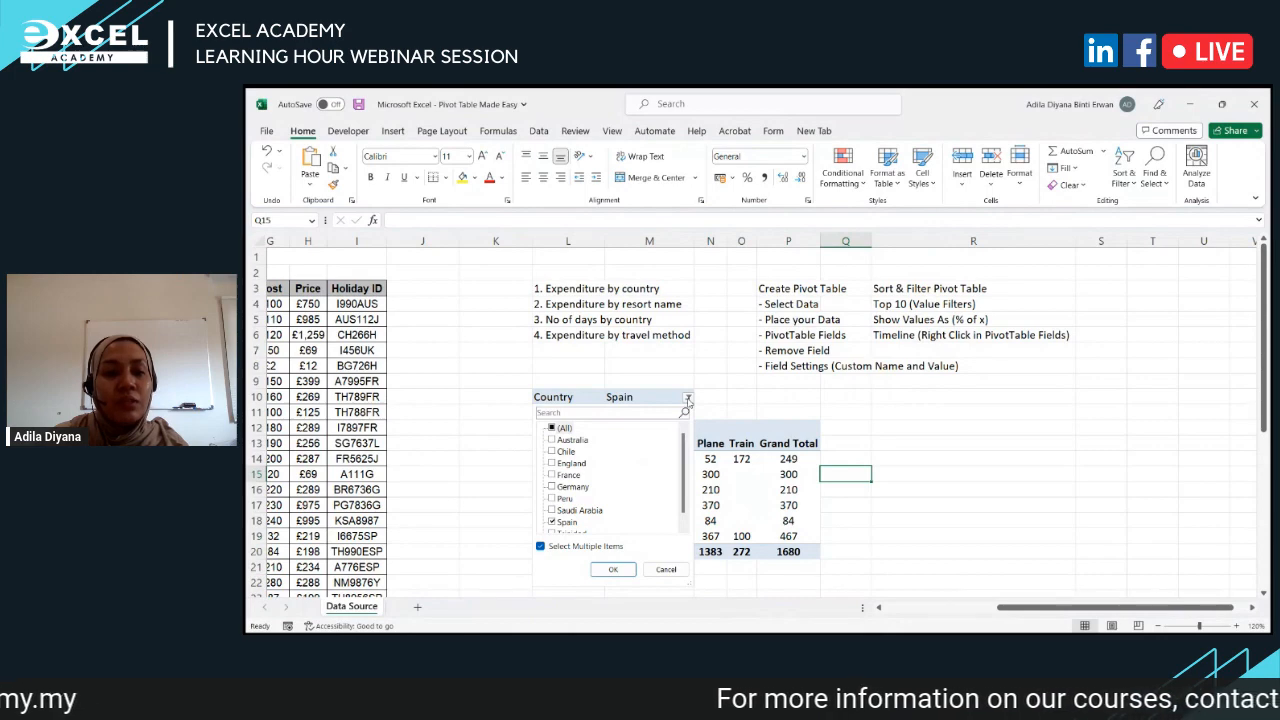
left_click(552, 428)
left_click(613, 569)
scroll(657, 537, "down", 4)
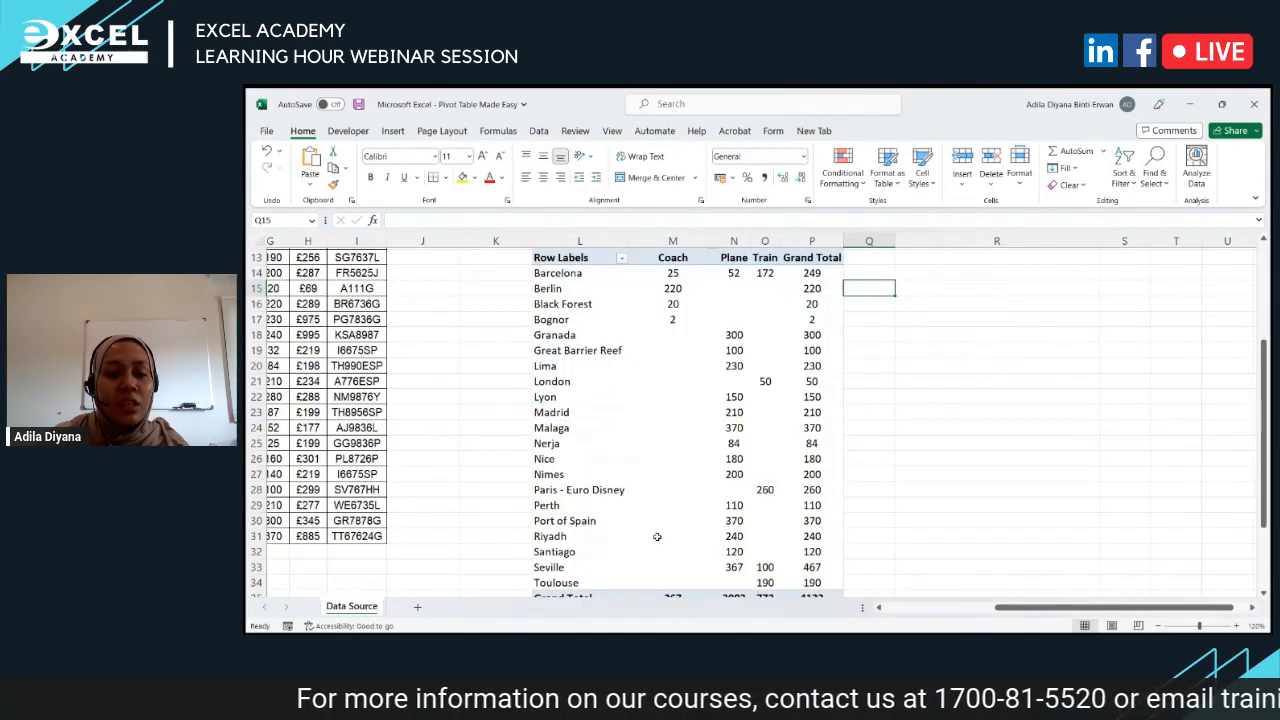
scroll(657, 537, "down", 3)
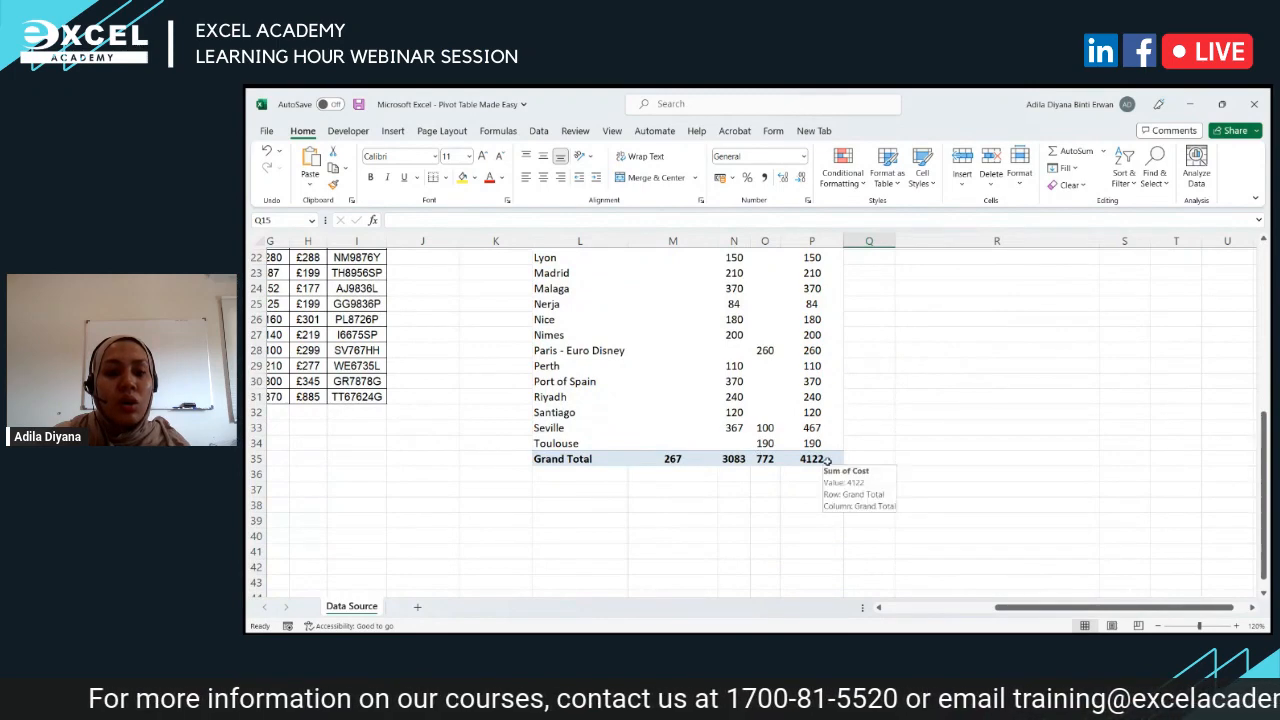
scroll(820, 455, "up", 4)
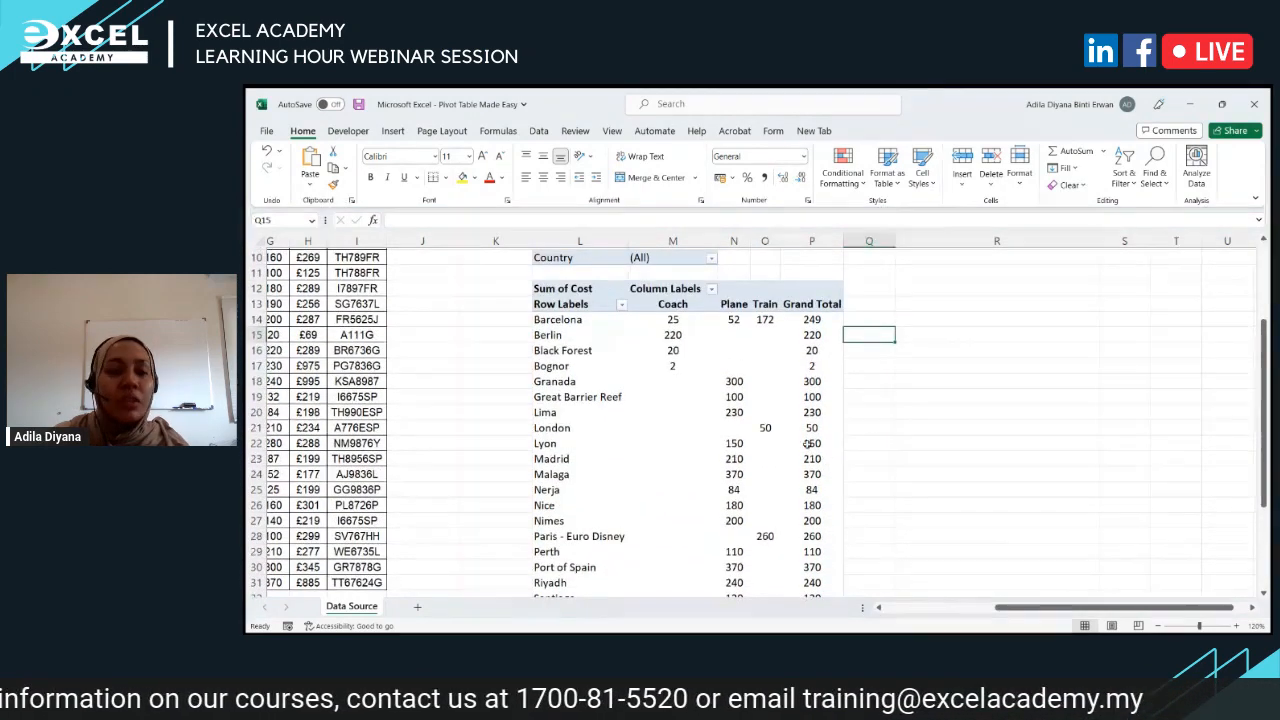
Step: Filter the pivot table by Country to show only Saudi Arabia and Spain
left_click(711, 258)
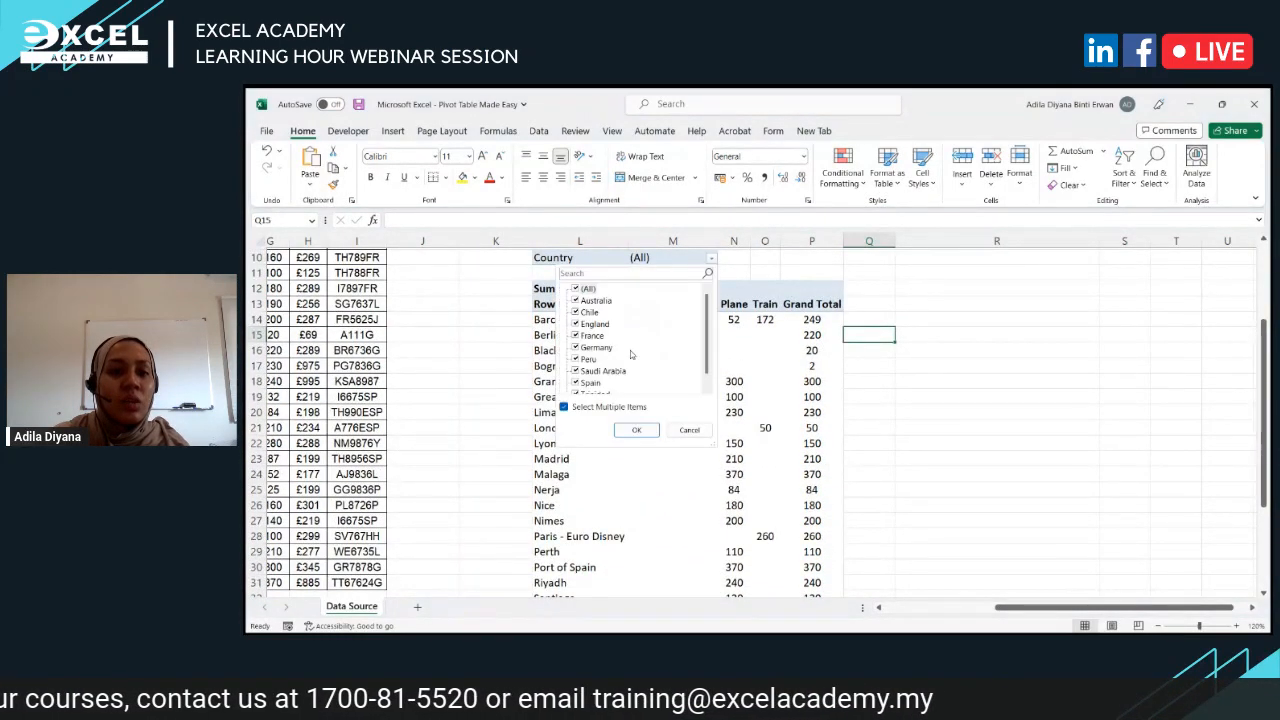
left_click(576, 289)
scroll(580, 320, "down", 1)
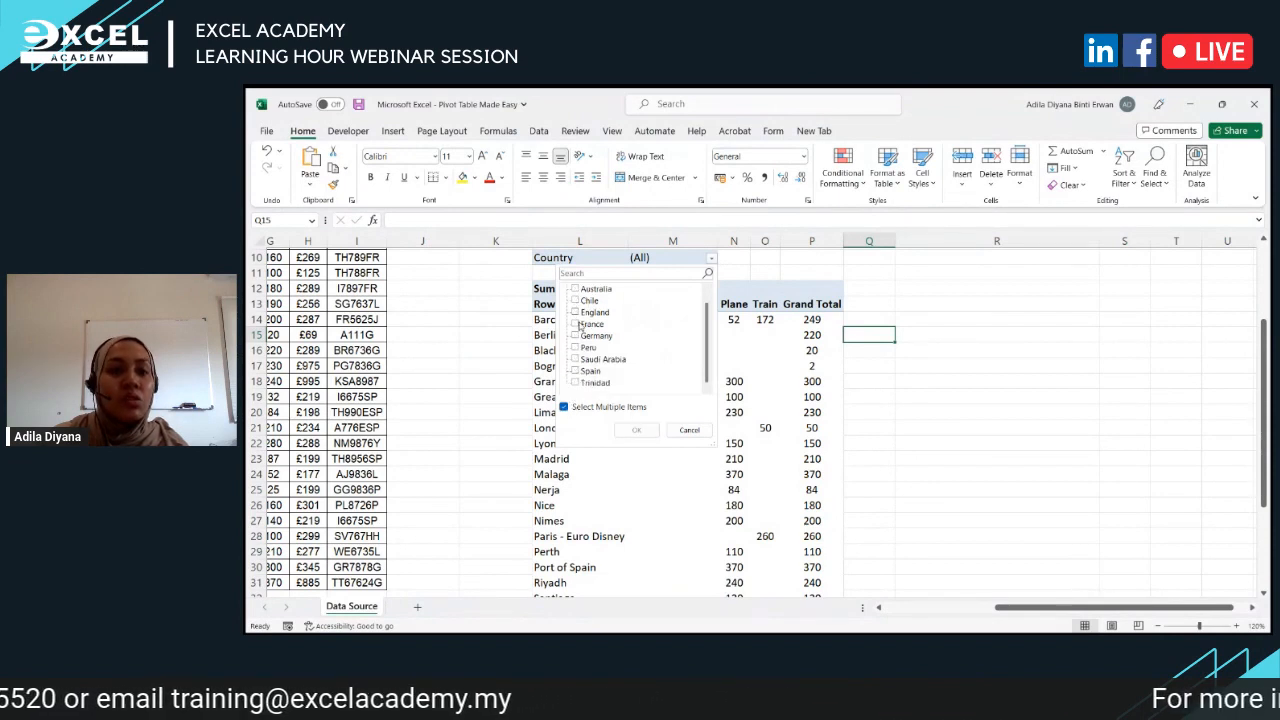
left_click(576, 359)
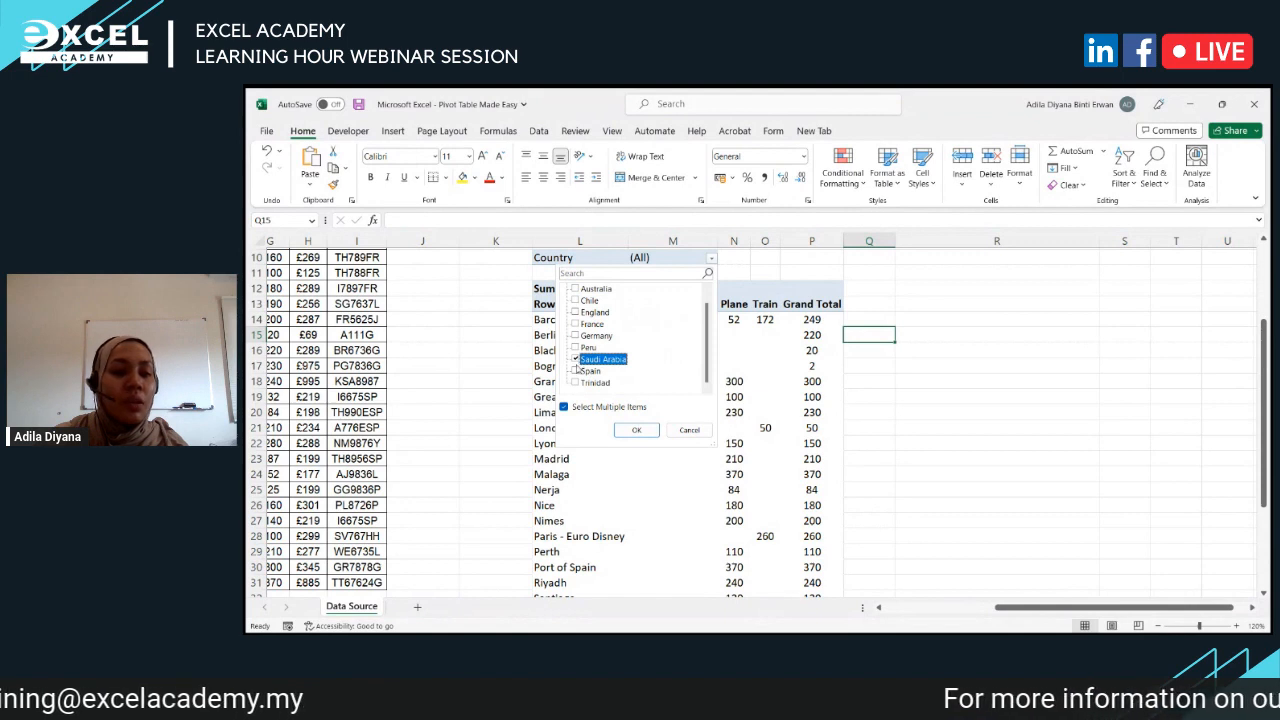
left_click(576, 370)
left_click(637, 429)
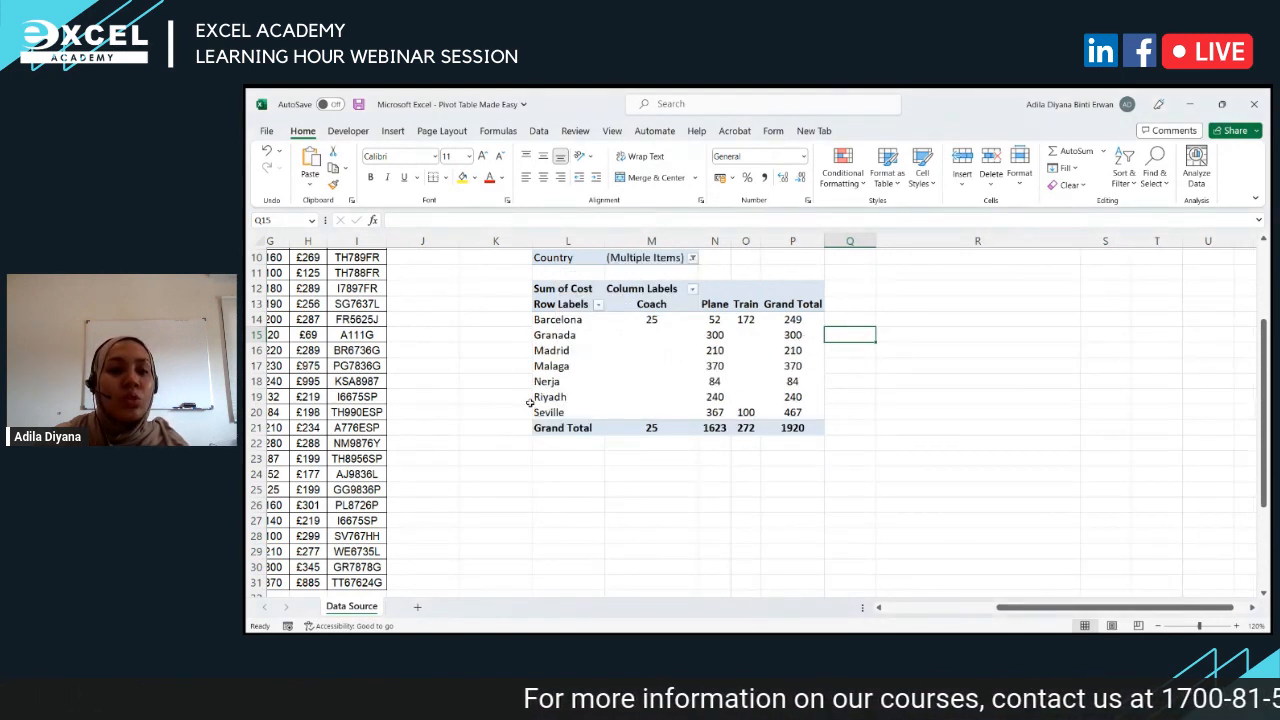
scroll(530, 402, "up", 1)
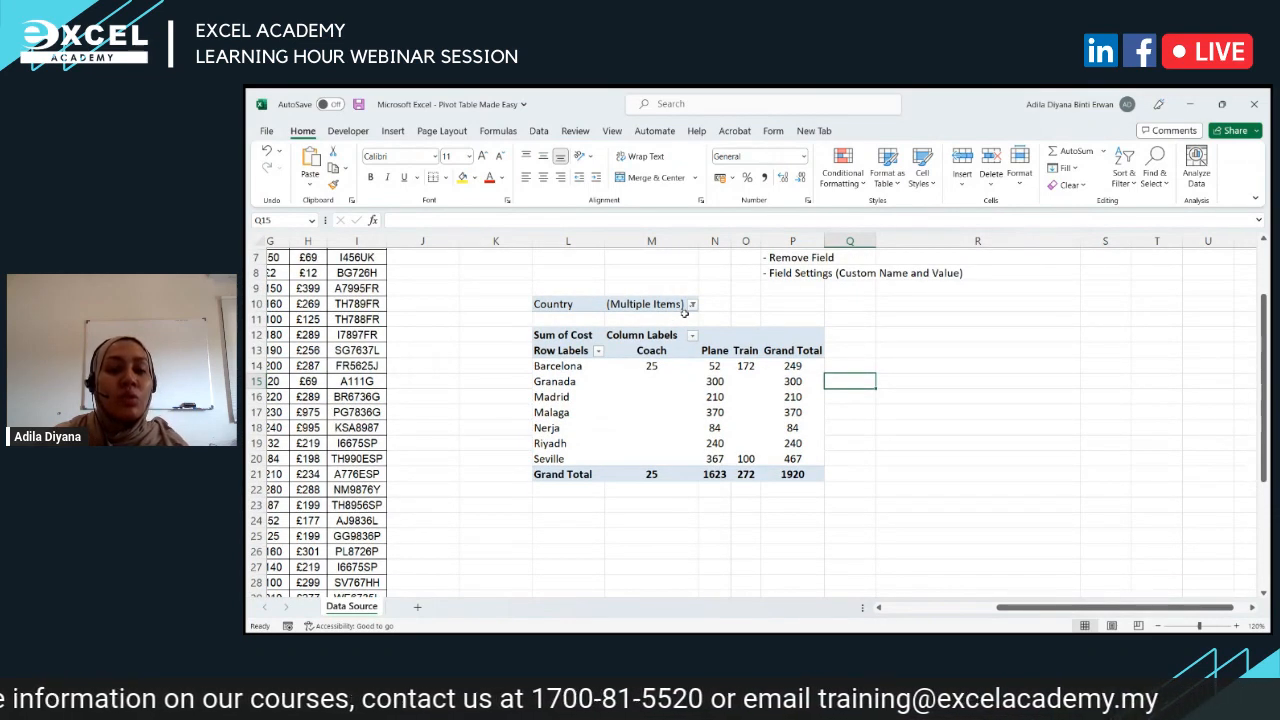
scroll(707, 341, "up", 2)
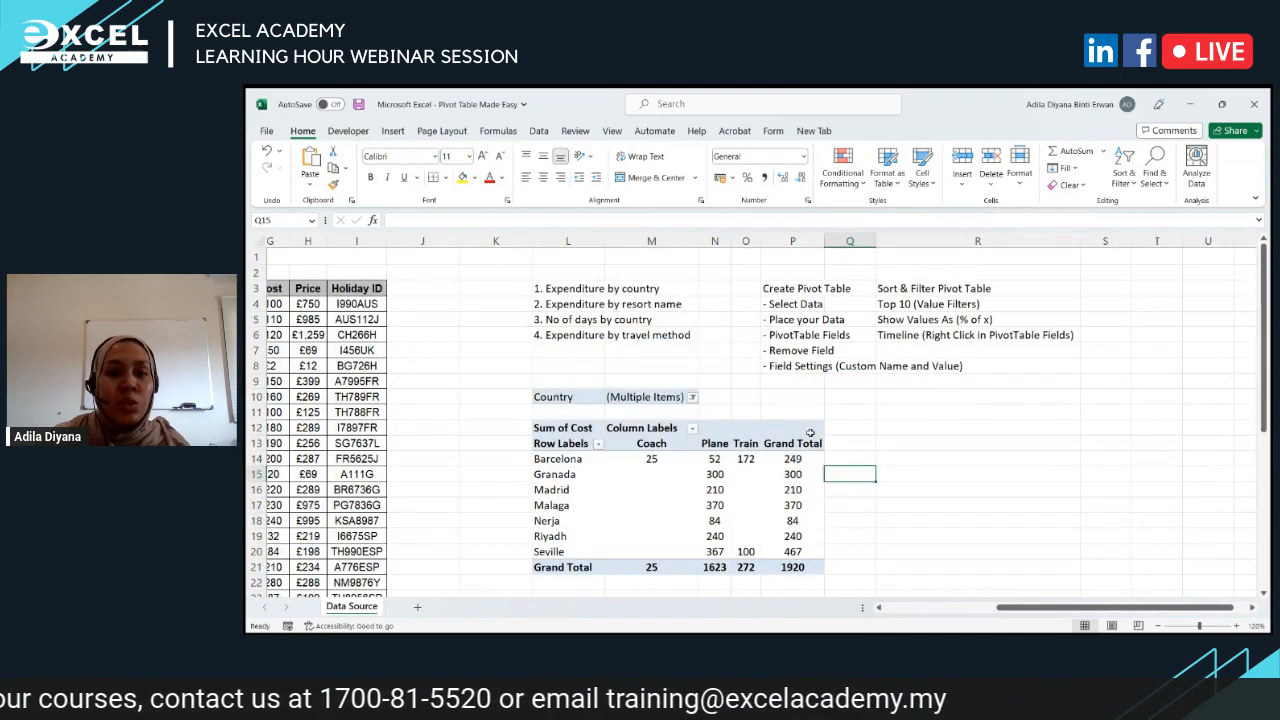
mouse_move(738, 558)
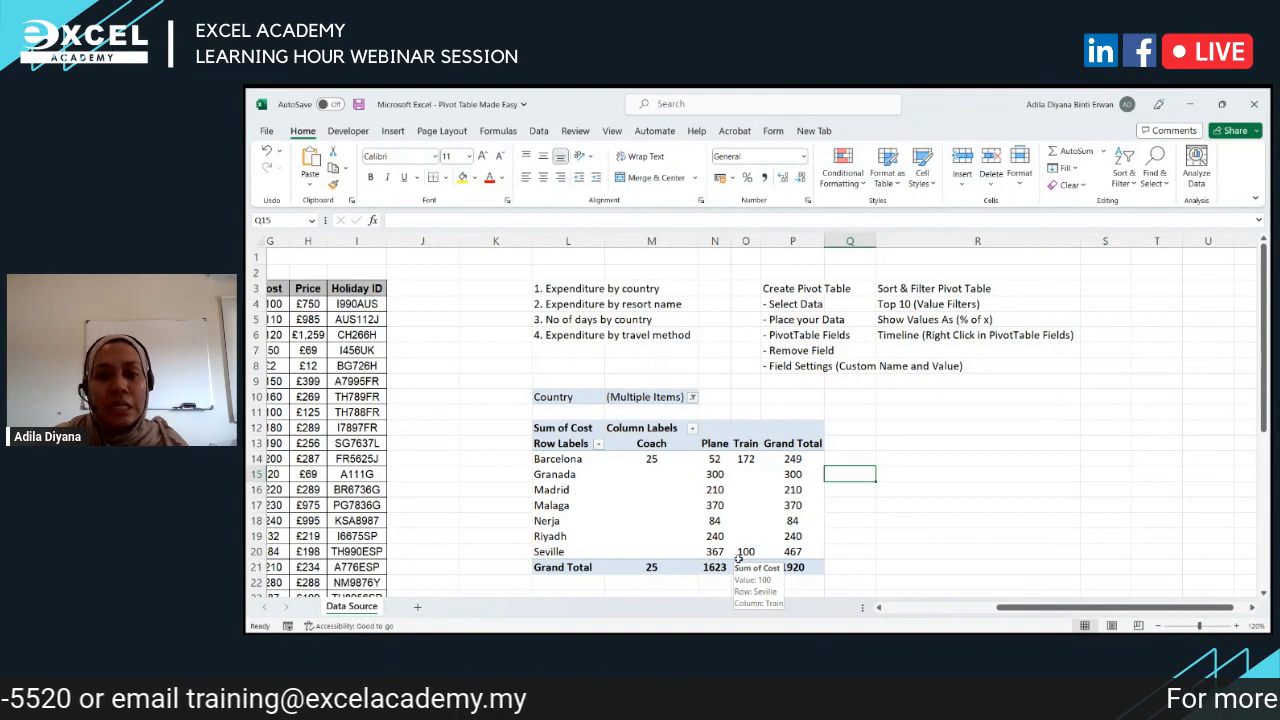
Step: Clear the Saudi Arabia and Spain selection so the Country filter covers (All)
left_click(954, 290)
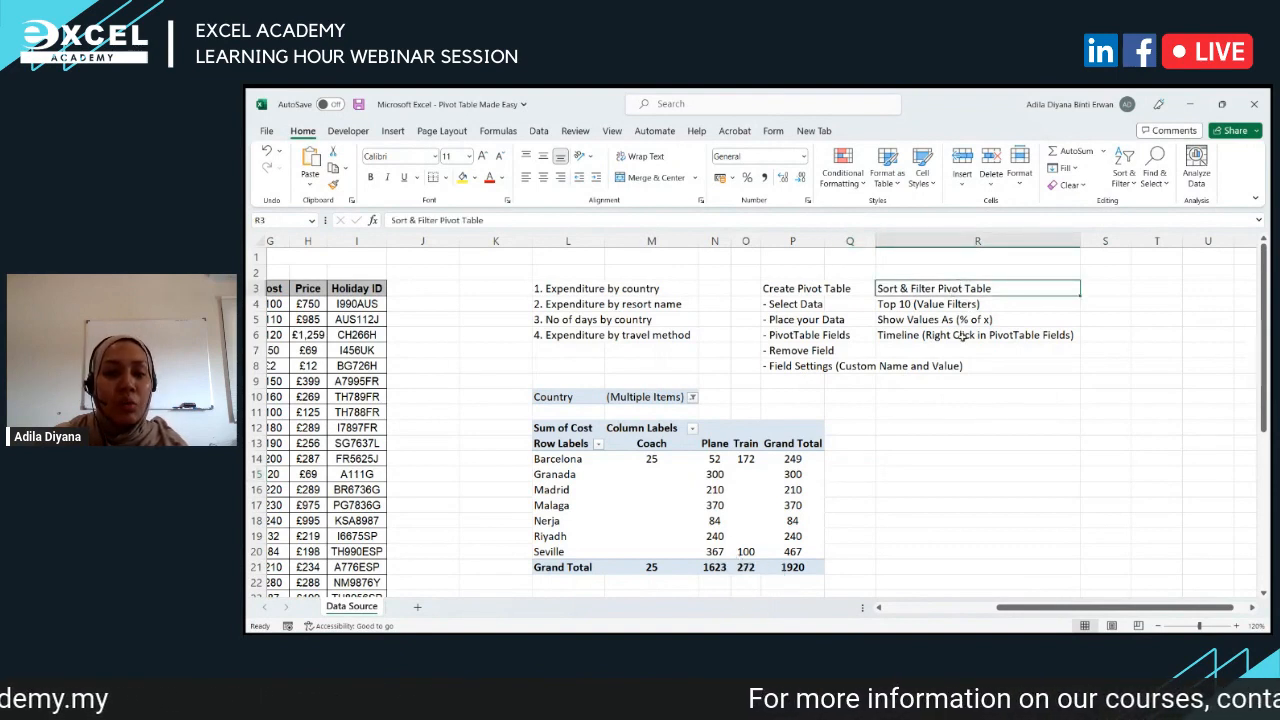
left_click(942, 478)
left_click(691, 397)
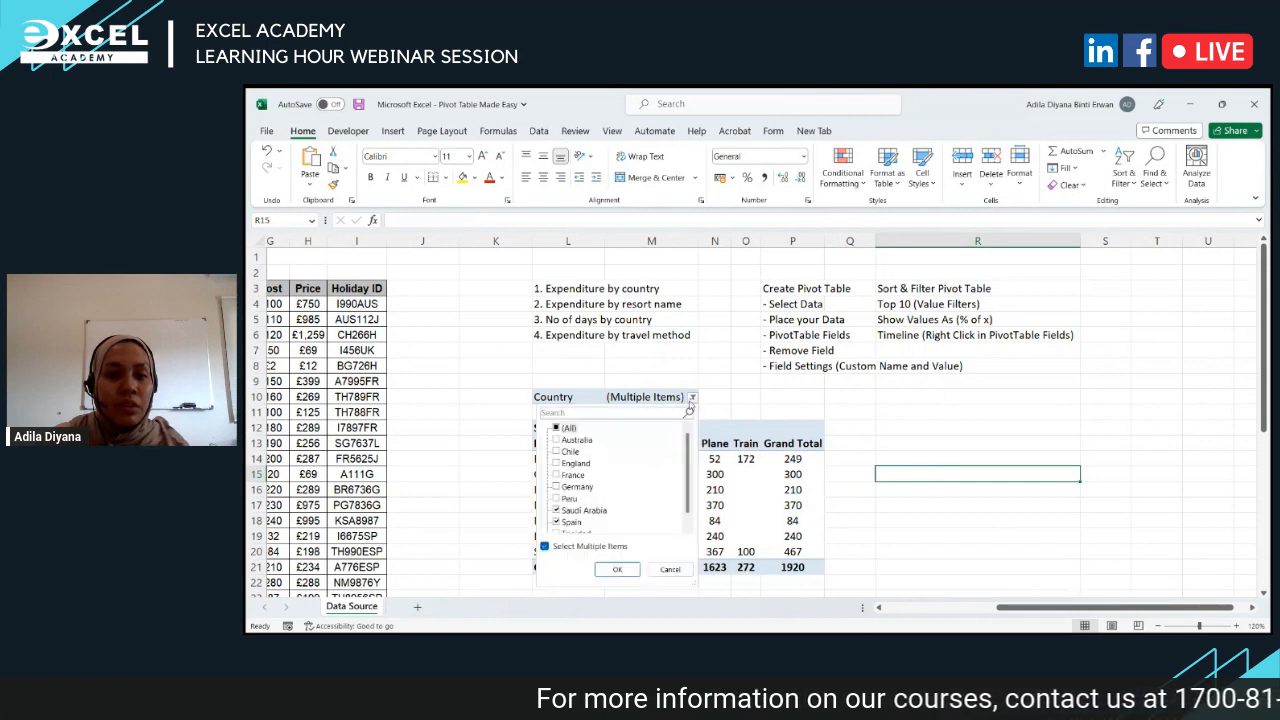
left_click(556, 428)
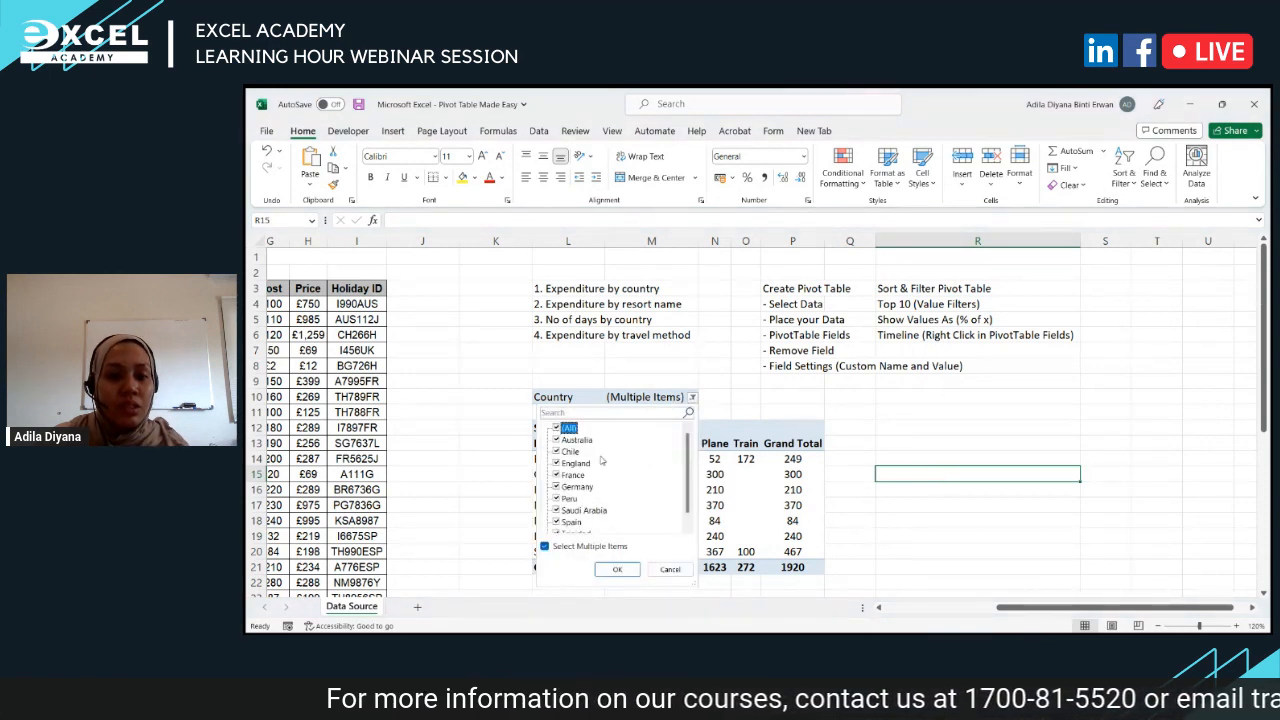
left_click(617, 569)
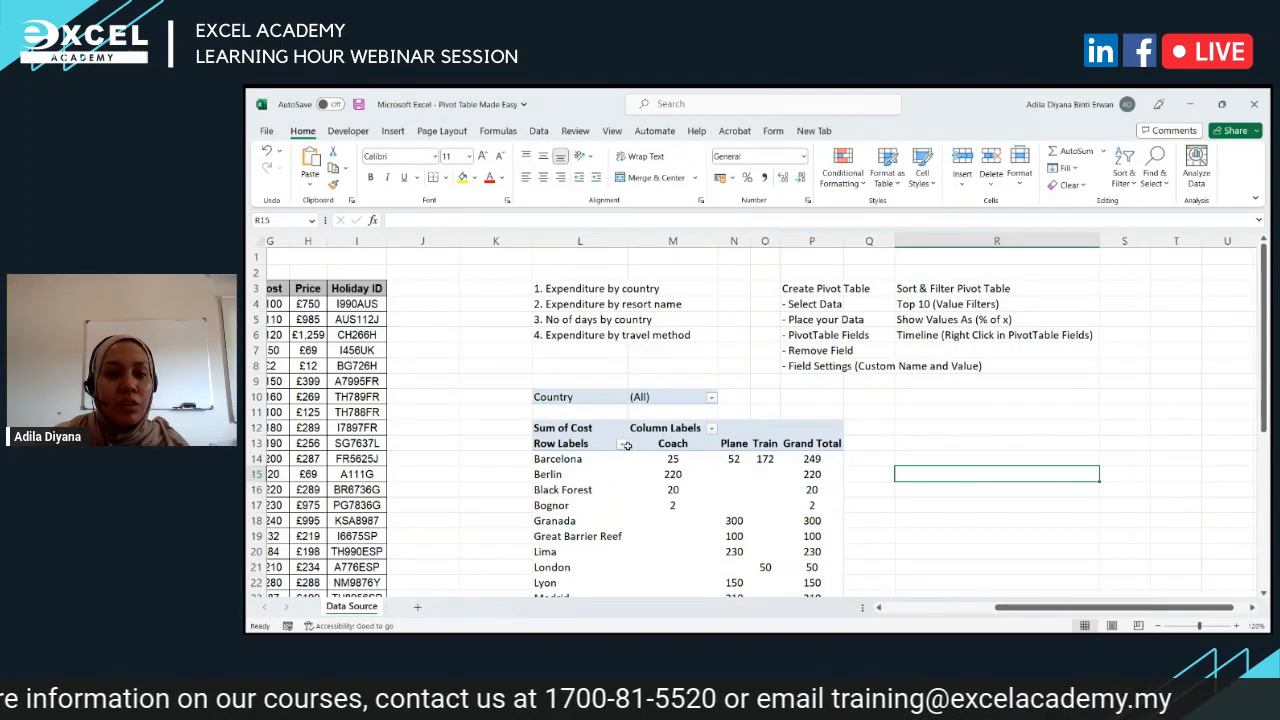
Step: Sort the pivot table's resort names from A to Z and check the row order down to the end
left_click(620, 445)
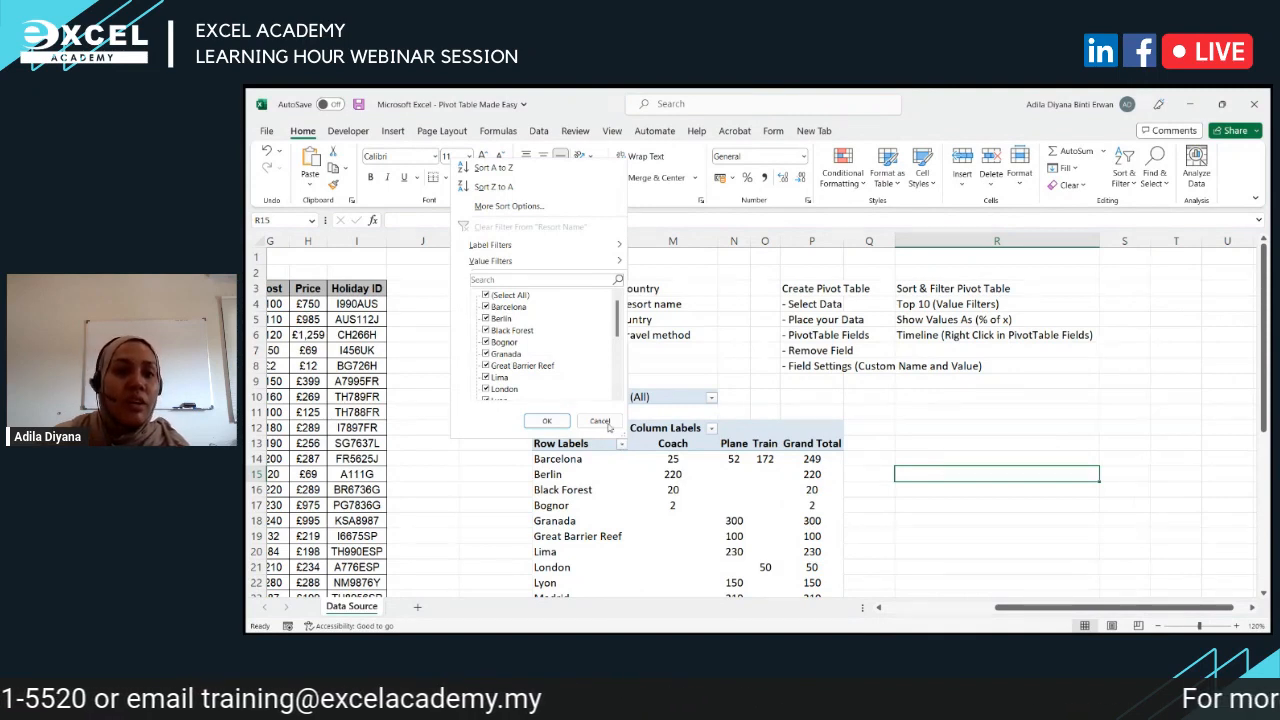
left_click(530, 169)
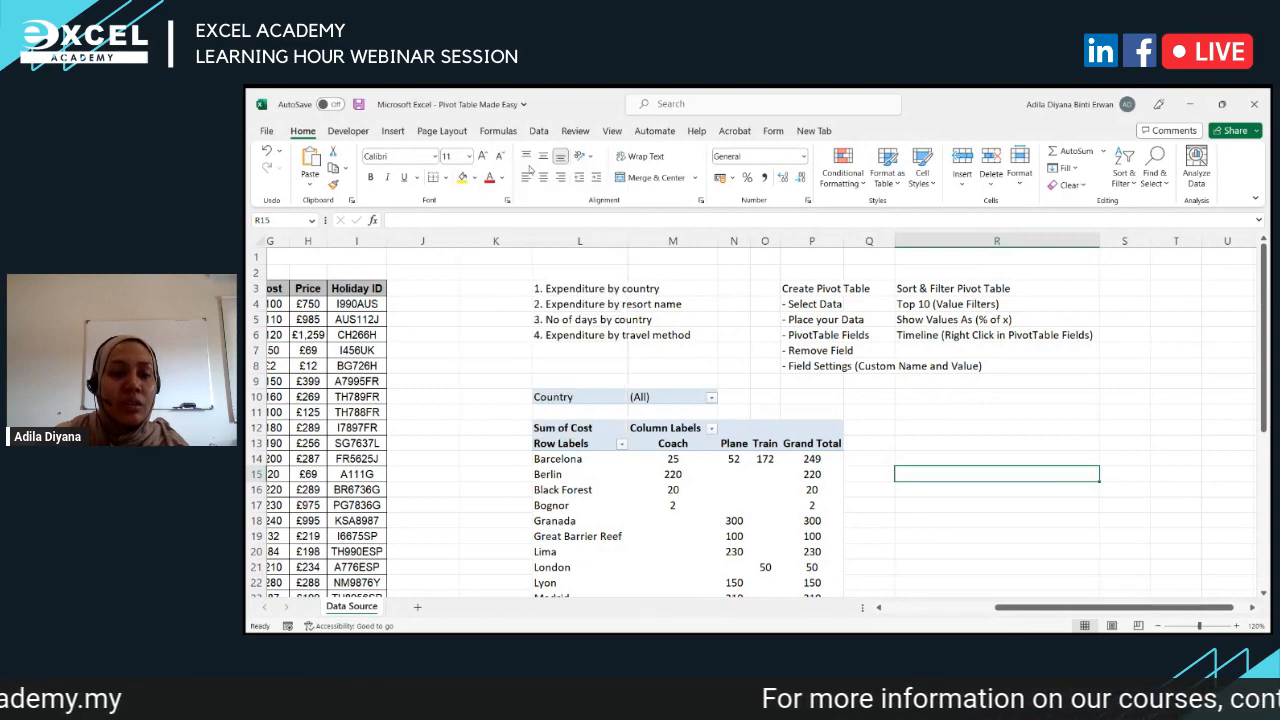
scroll(589, 521, "down", 2)
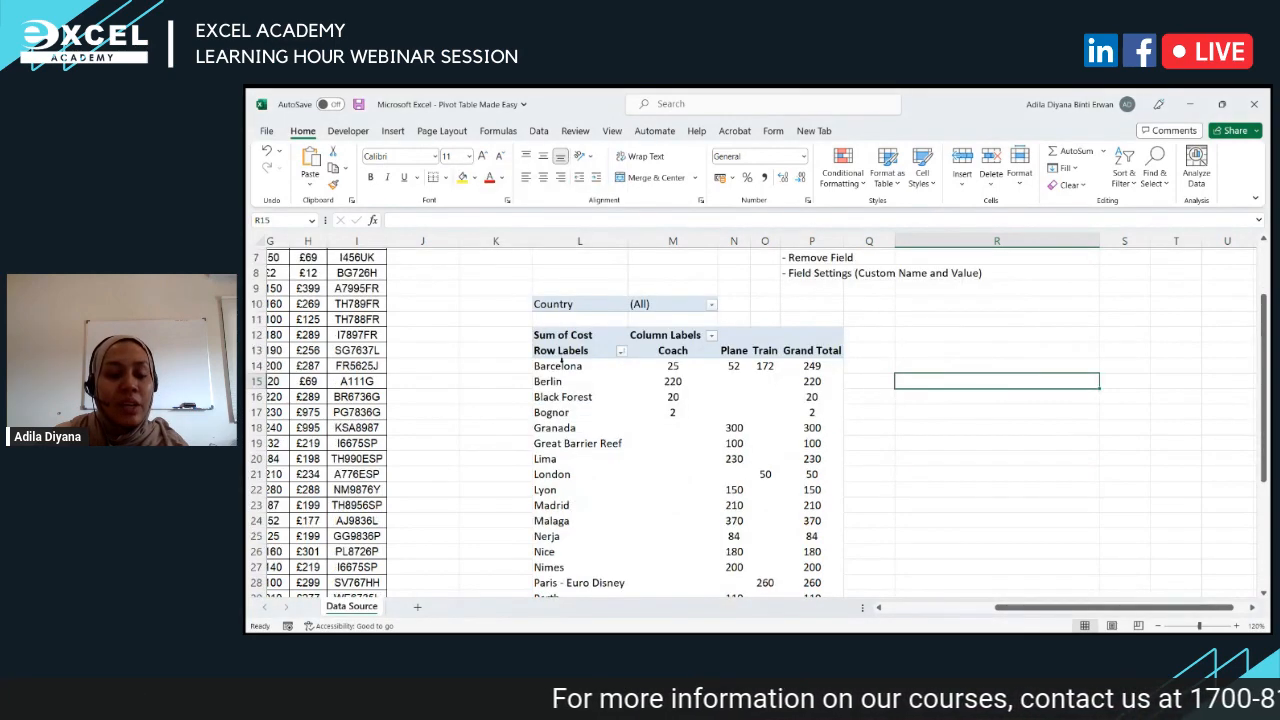
scroll(560, 492, "down", 3)
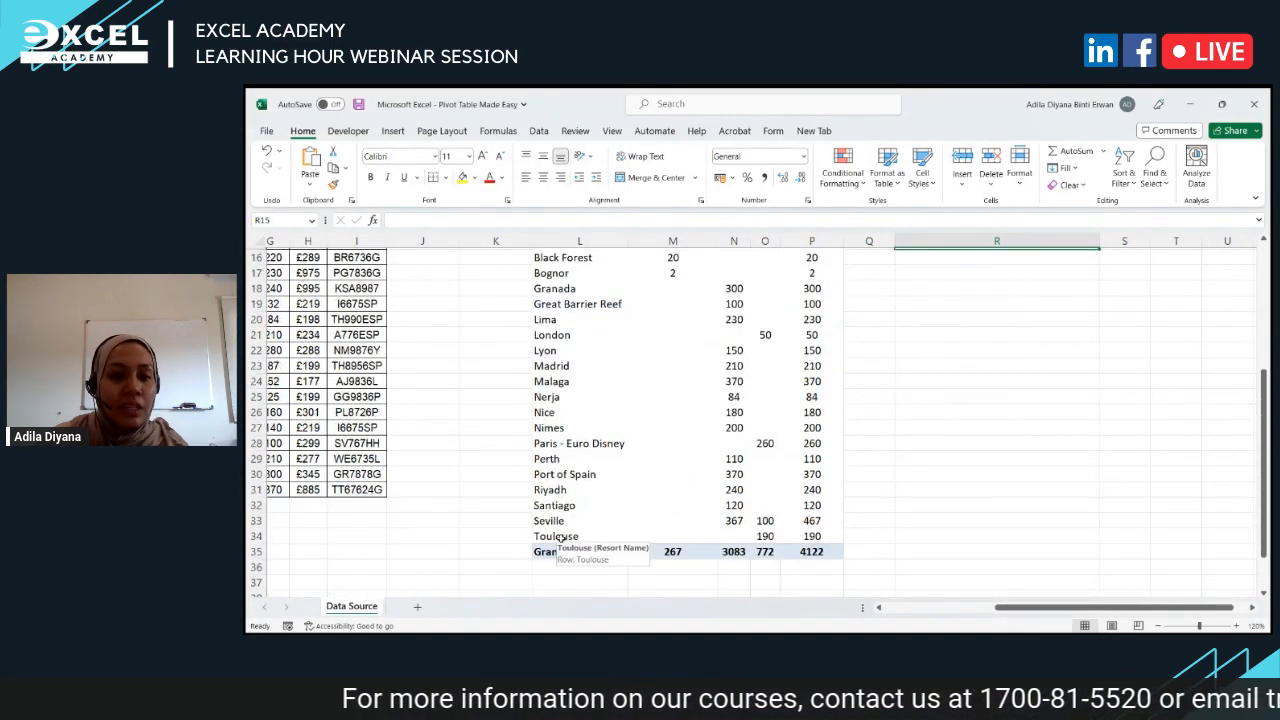
scroll(563, 536, "up", 4)
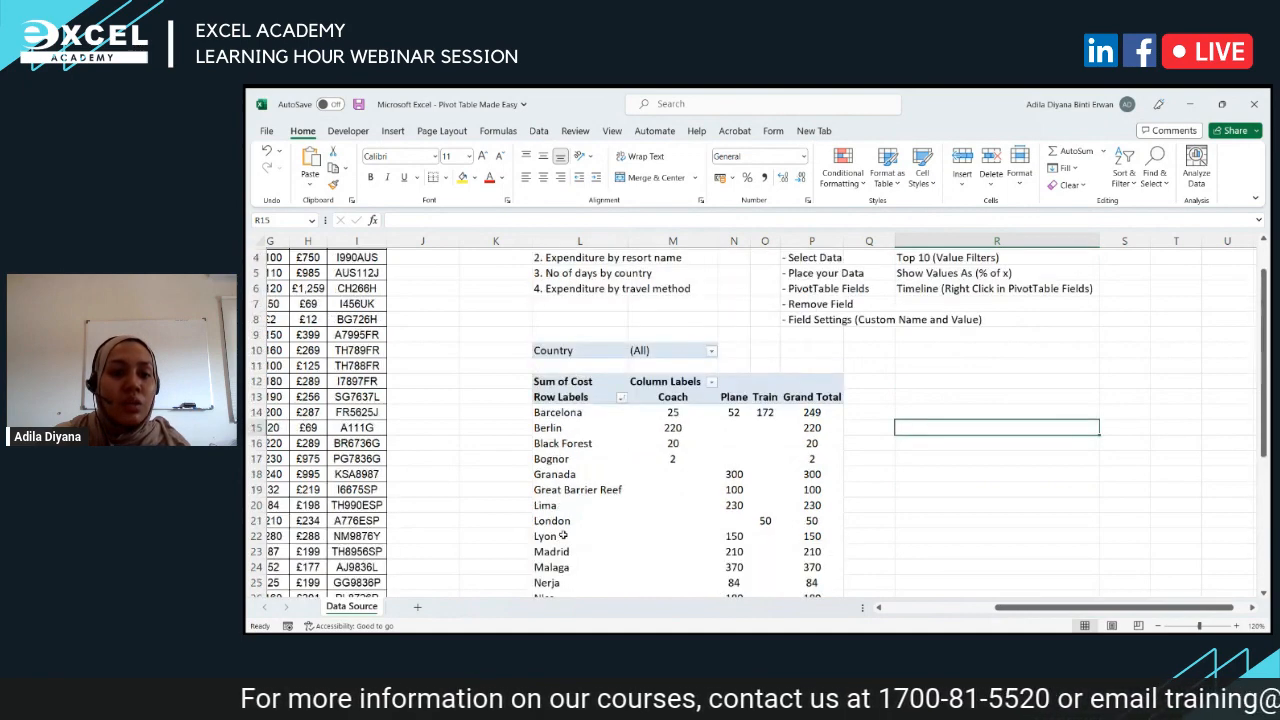
Step: Sort the pivot table's resort names from Z to A and check the row order down to the end
left_click(621, 398)
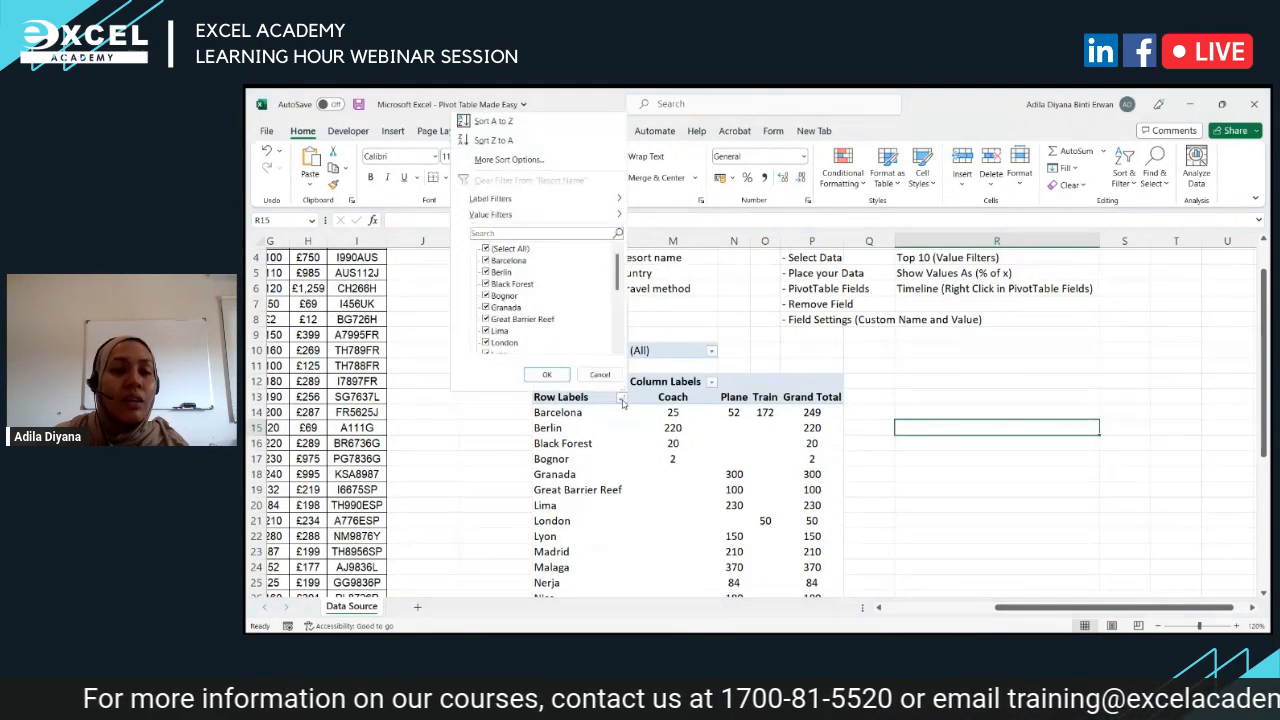
left_click(521, 140)
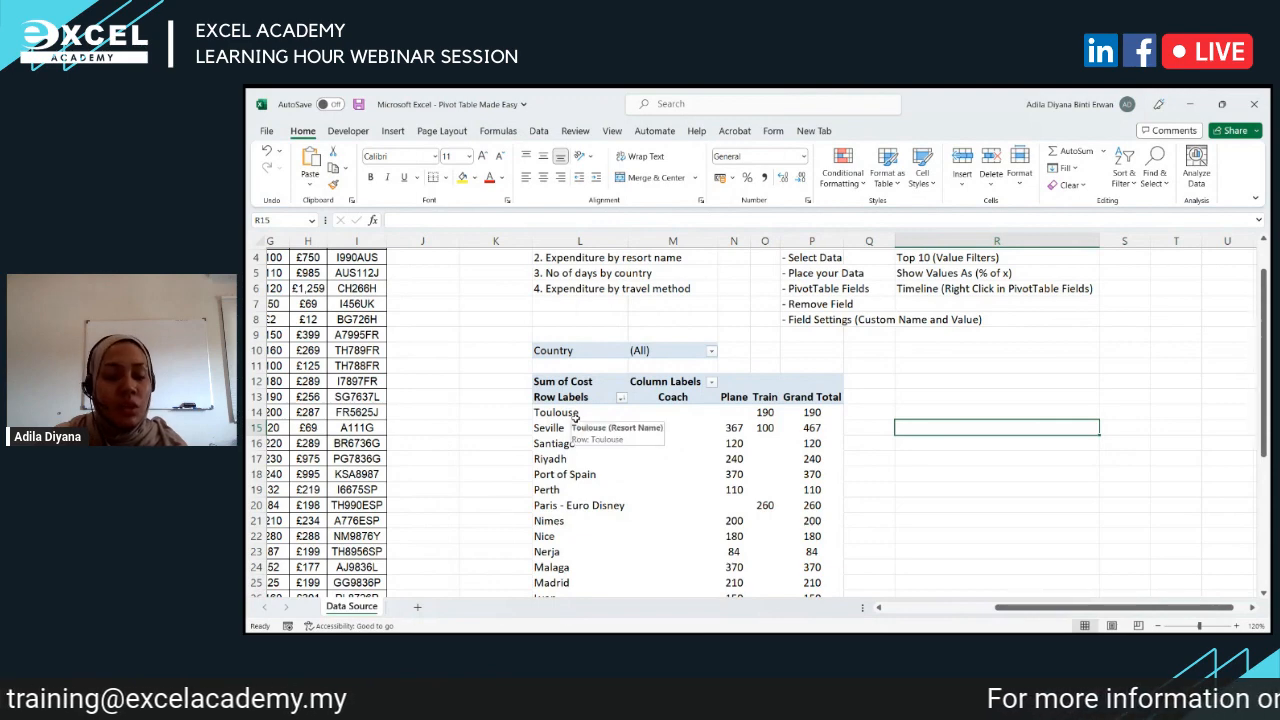
scroll(575, 413, "down", 5)
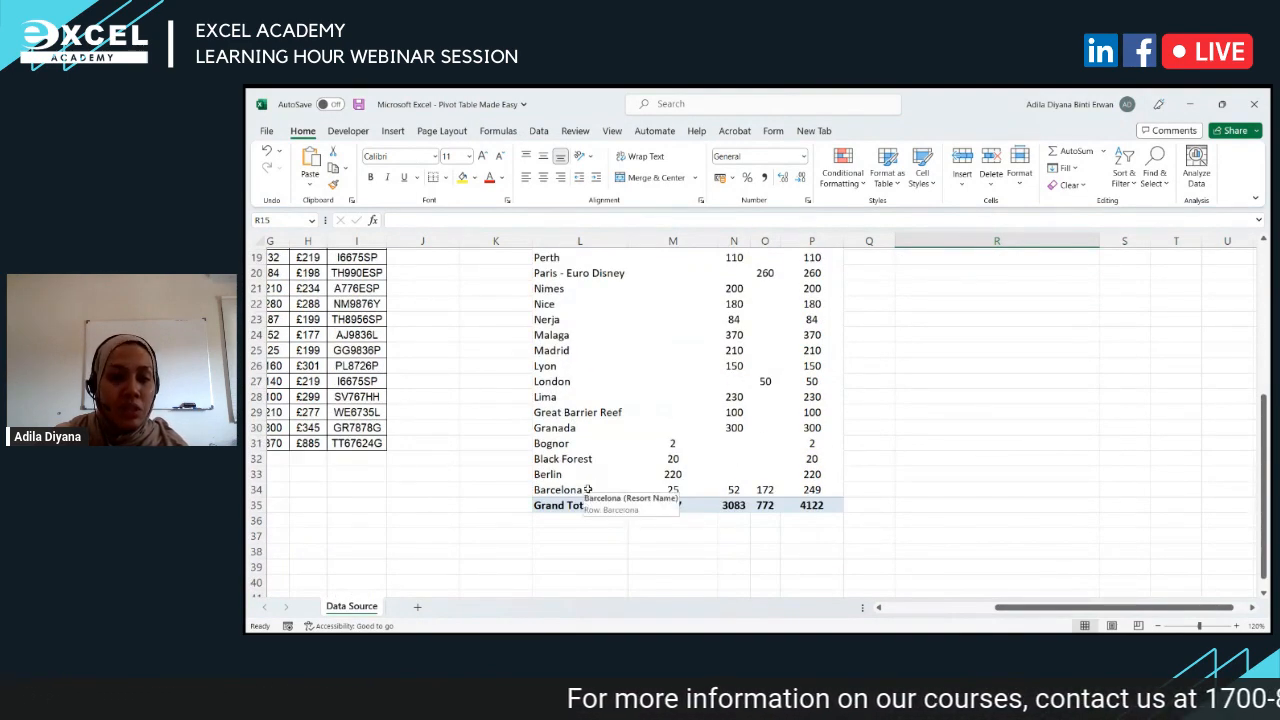
scroll(588, 490, "up", 4)
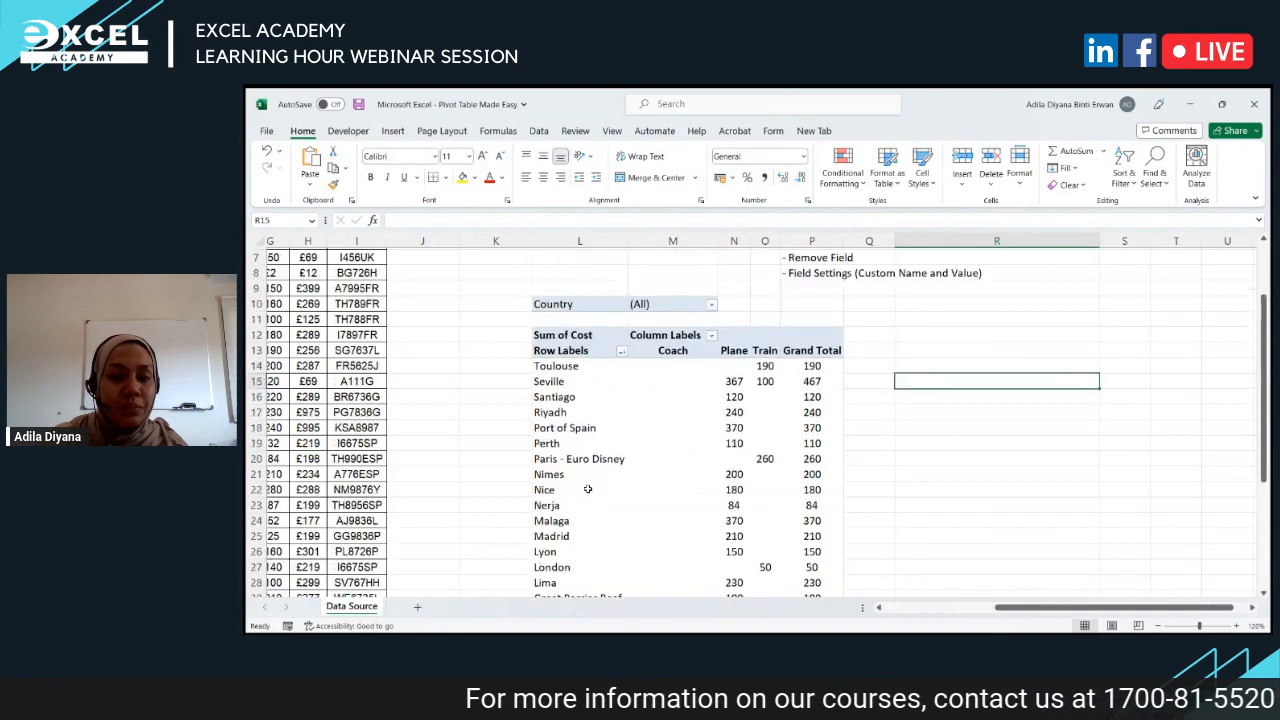
Step: Use the additional sort options to order the resort rows in descending order by Sum of Cost
left_click(617, 350)
left_click(566, 394)
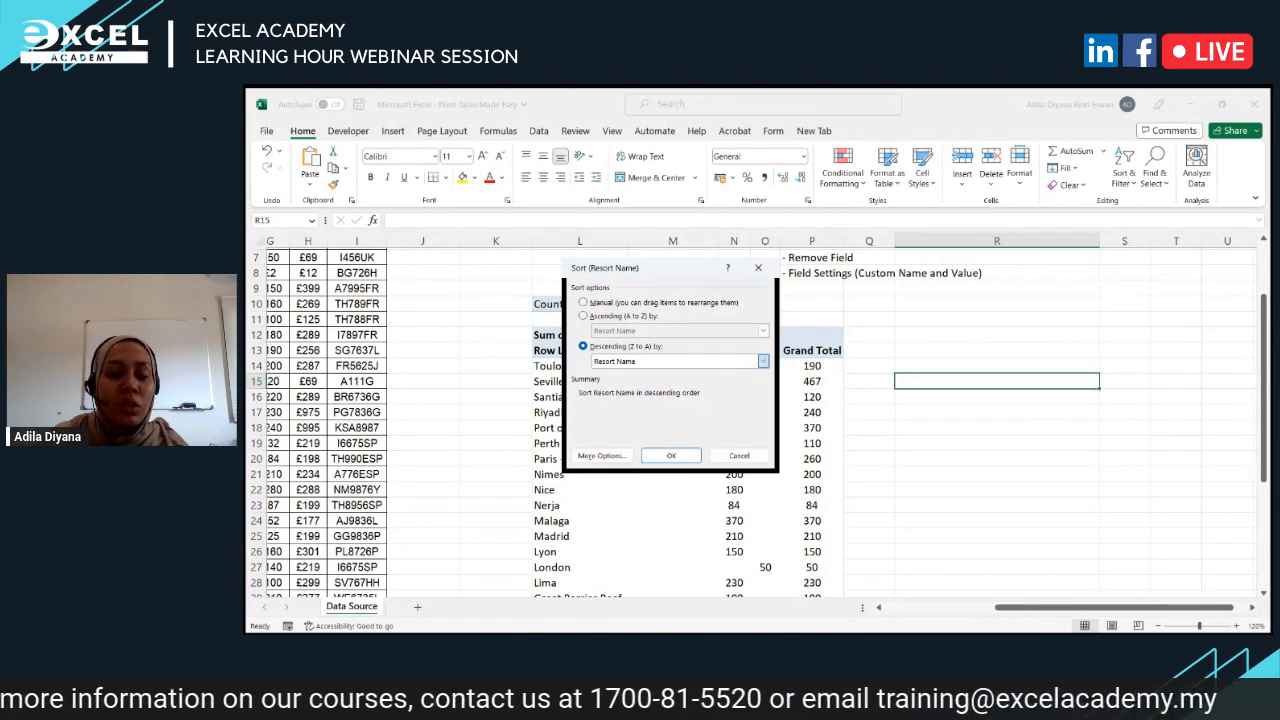
left_click(654, 383)
left_click(668, 456)
left_click(896, 472)
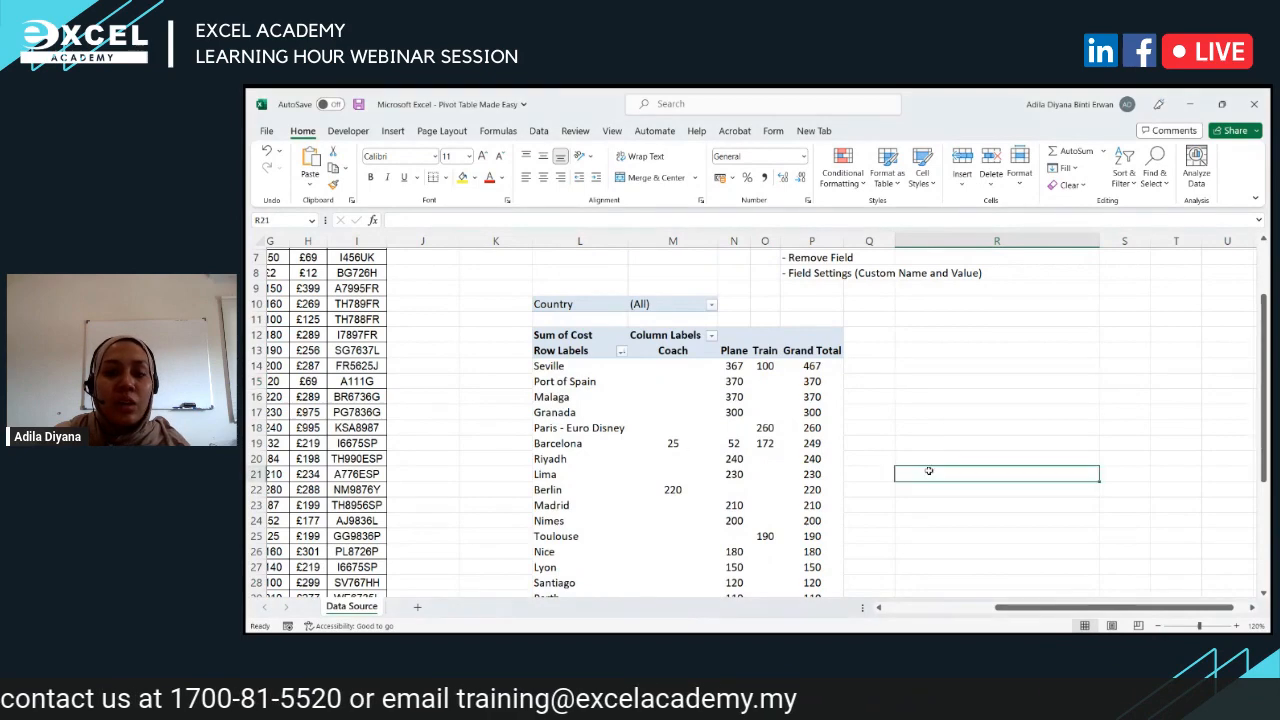
scroll(929, 470, "up", 1)
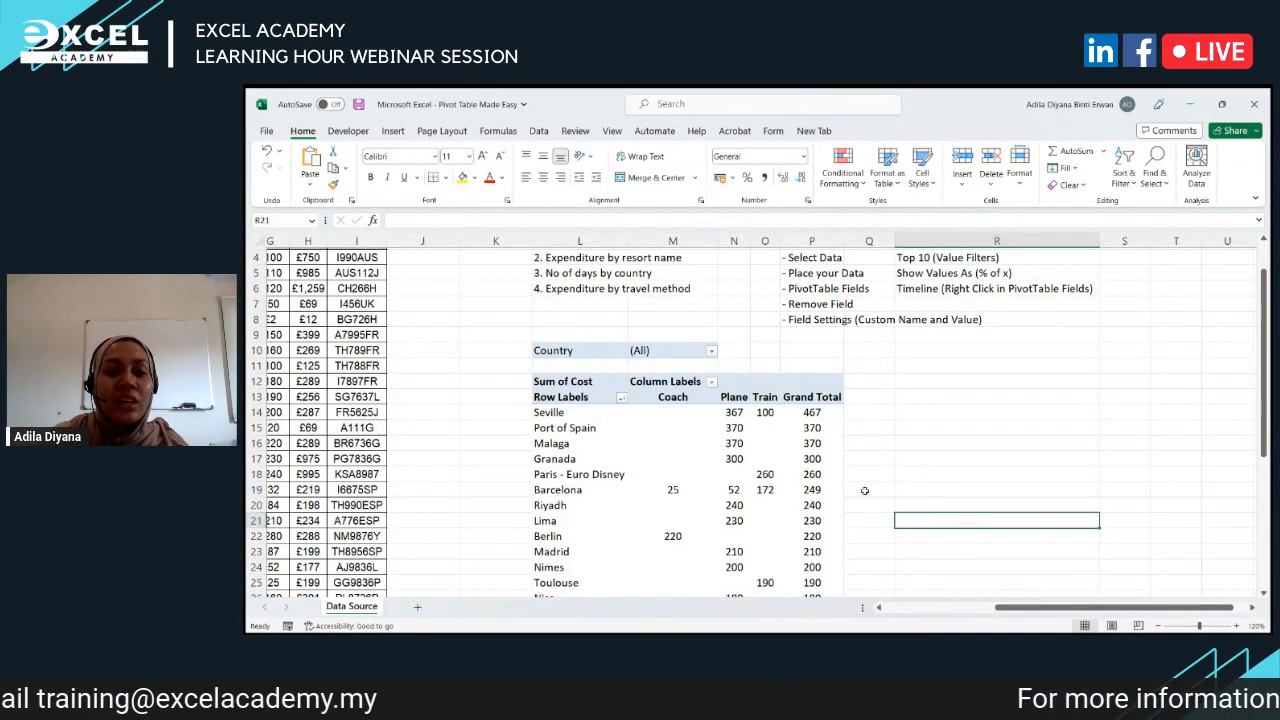
Step: Check the resort order by grand total, from Seville at the start down to Bognor at the end
left_click(817, 412)
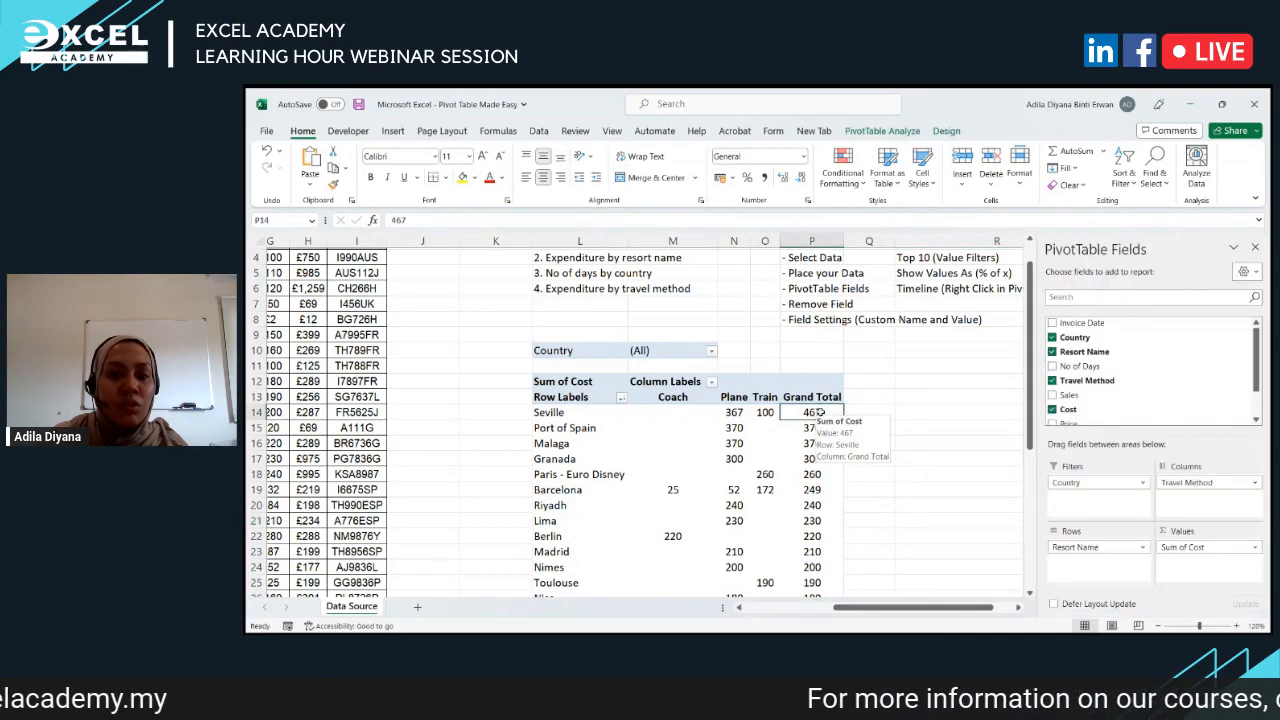
left_click(857, 407)
scroll(855, 450, "down", 5)
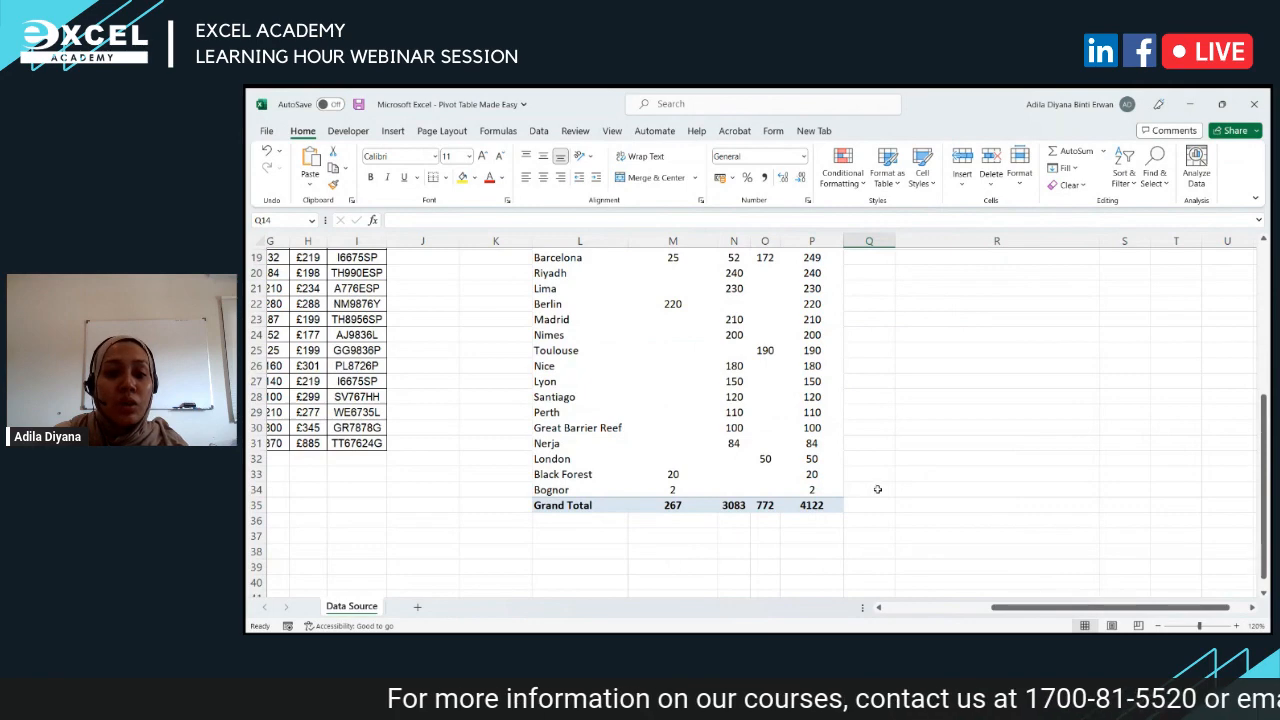
left_click(877, 489)
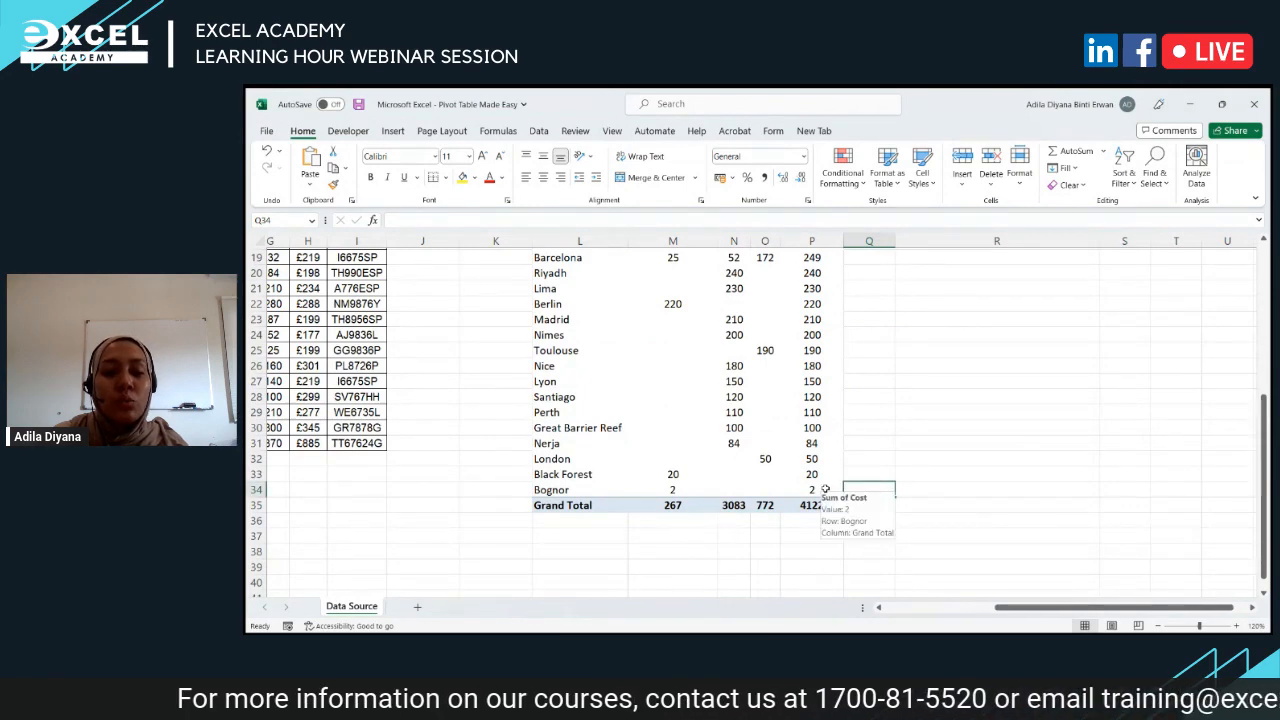
scroll(825, 489, "up", 3)
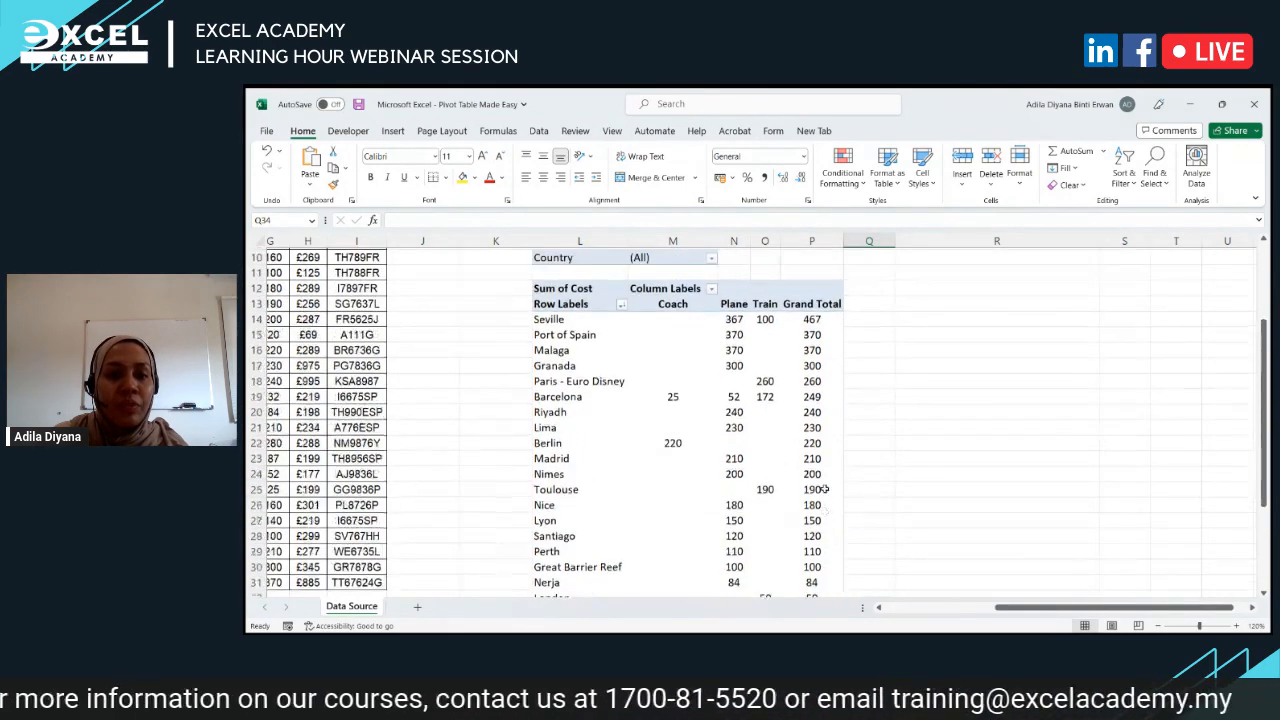
Step: Review the resort names' additional sort options, keep descending by Sum of Cost, and check the rows
left_click(622, 306)
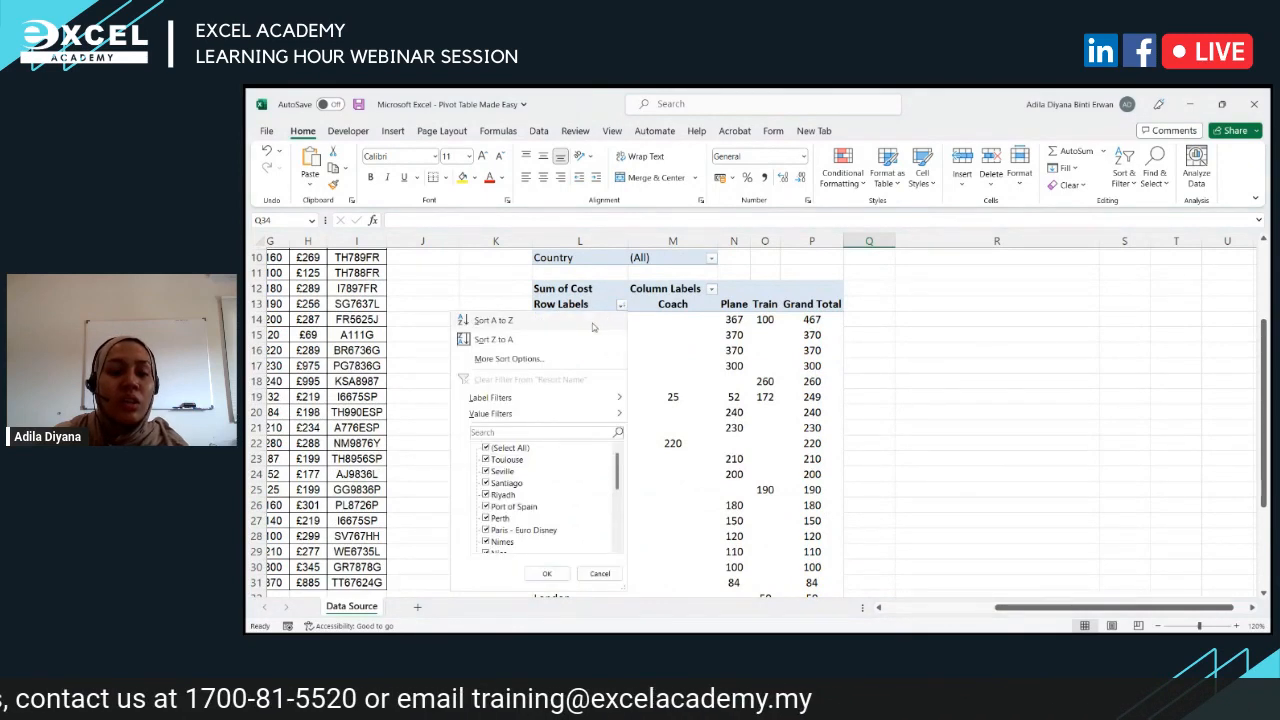
left_click(575, 358)
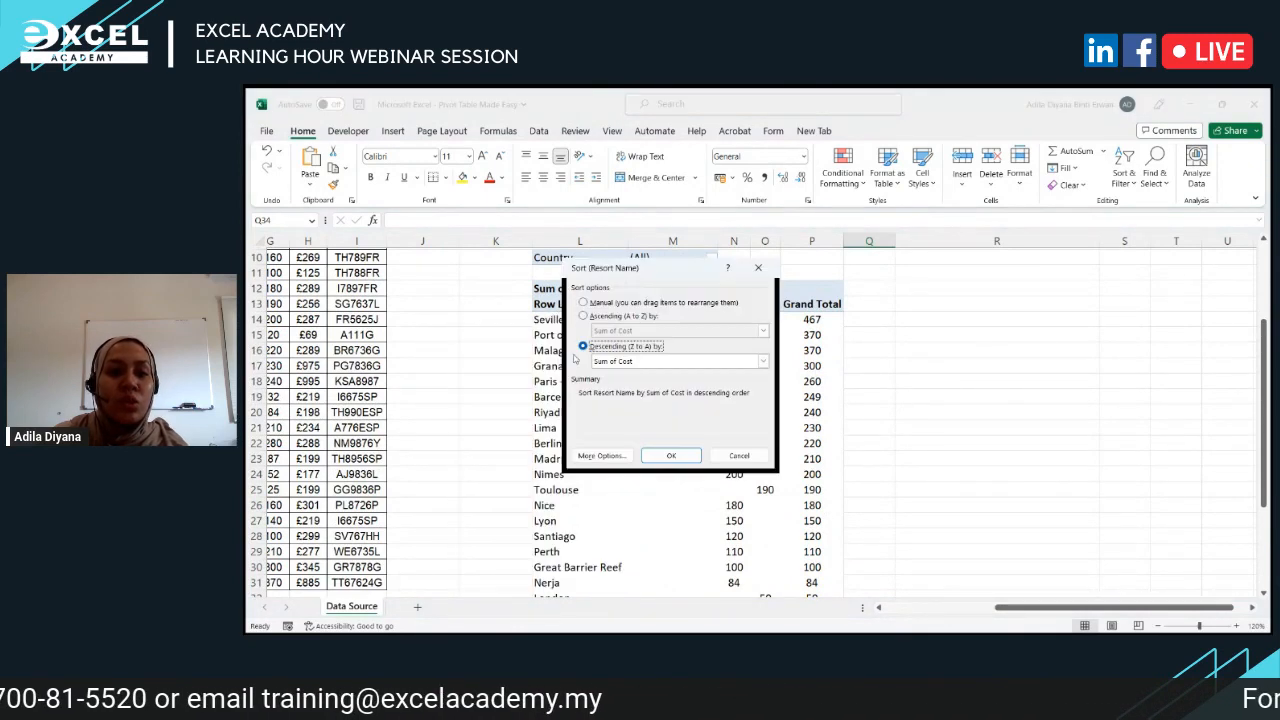
left_click(764, 361)
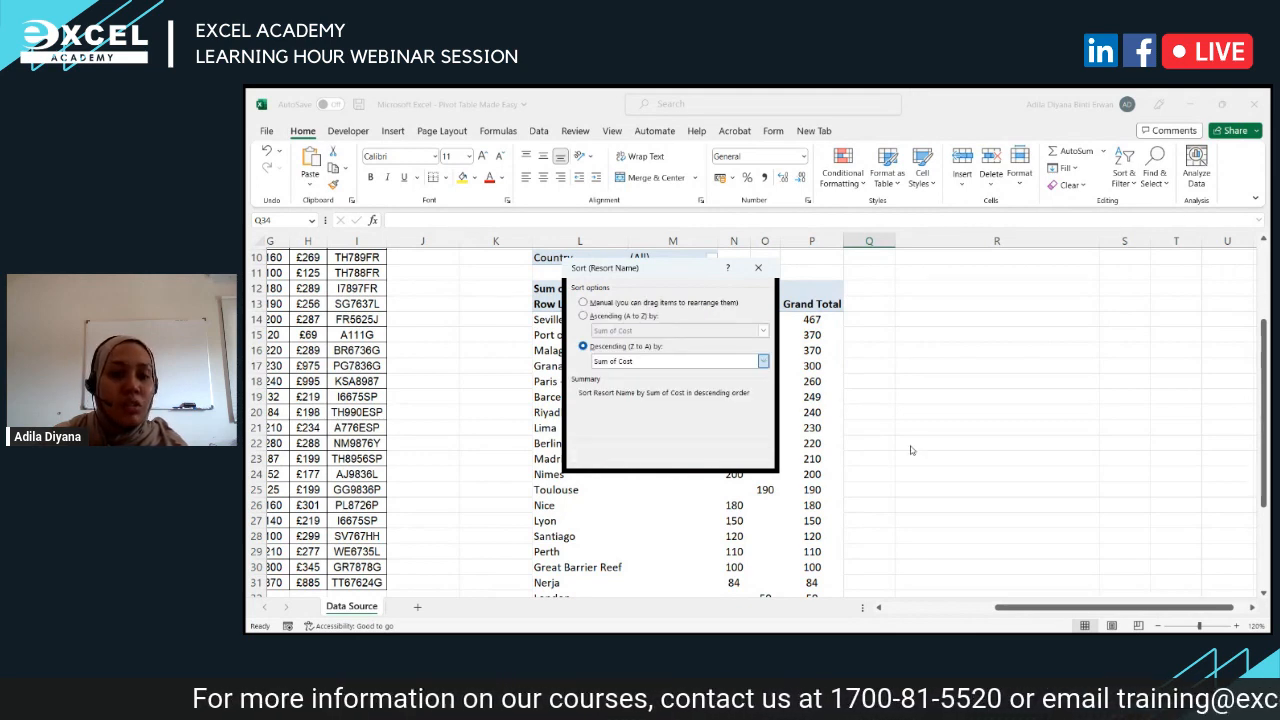
left_click(671, 455)
scroll(928, 543, "down", 4)
scroll(650, 408, "up", 4)
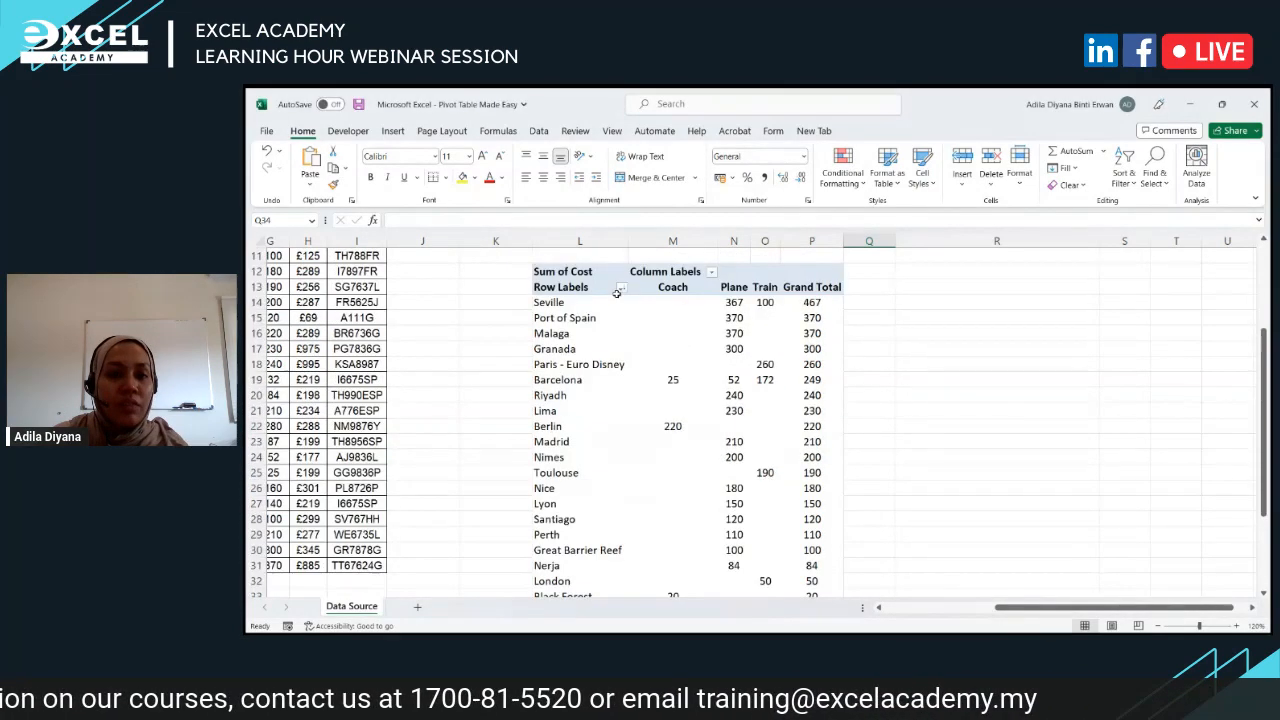
Step: Explore the resort name filters, clear every resort selection, then reselect all resorts and apply
left_click(621, 287)
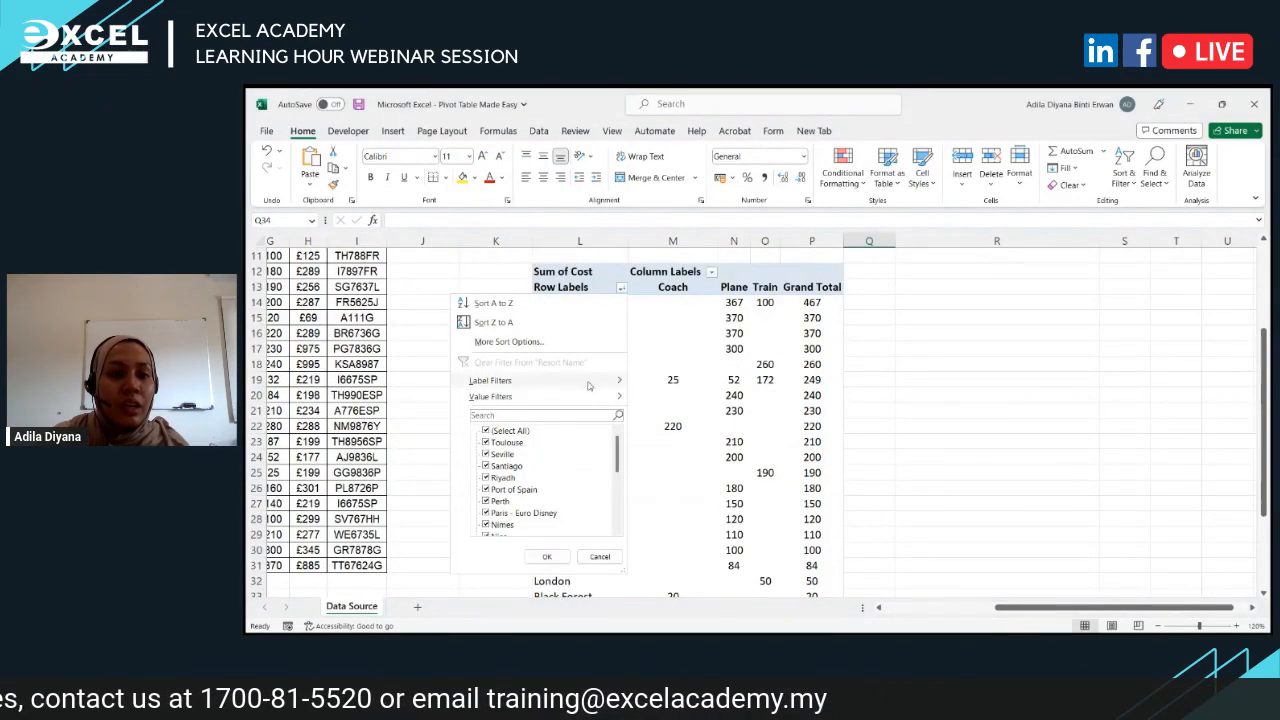
mouse_move(589, 386)
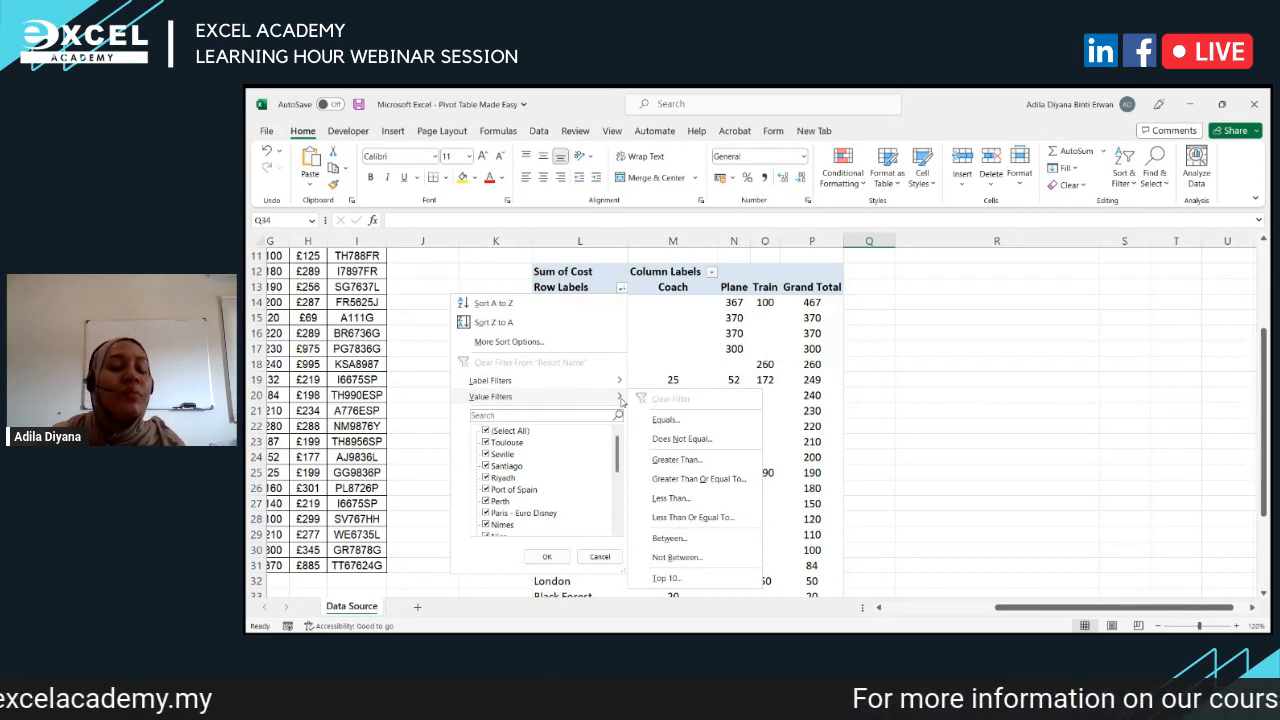
left_click(487, 431)
scroll(494, 508, "down", 2)
scroll(496, 508, "up", 3)
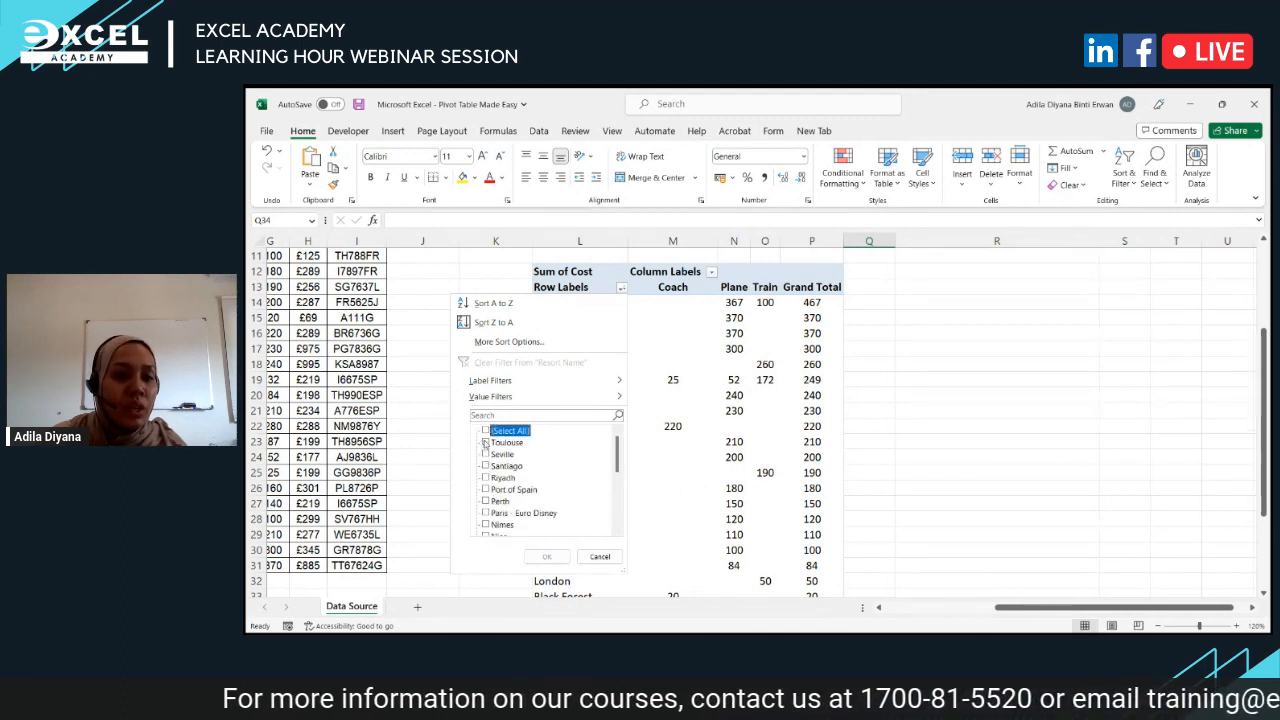
left_click(486, 431)
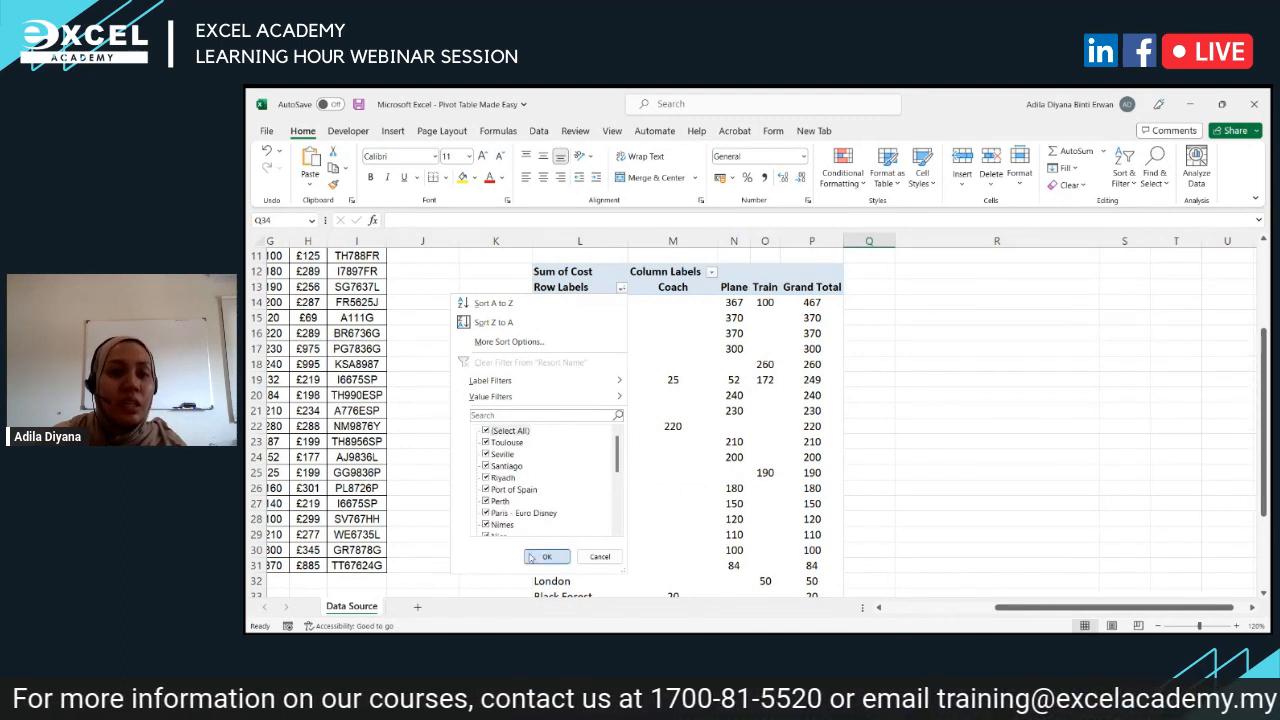
left_click(530, 557)
scroll(694, 380, "up", 2)
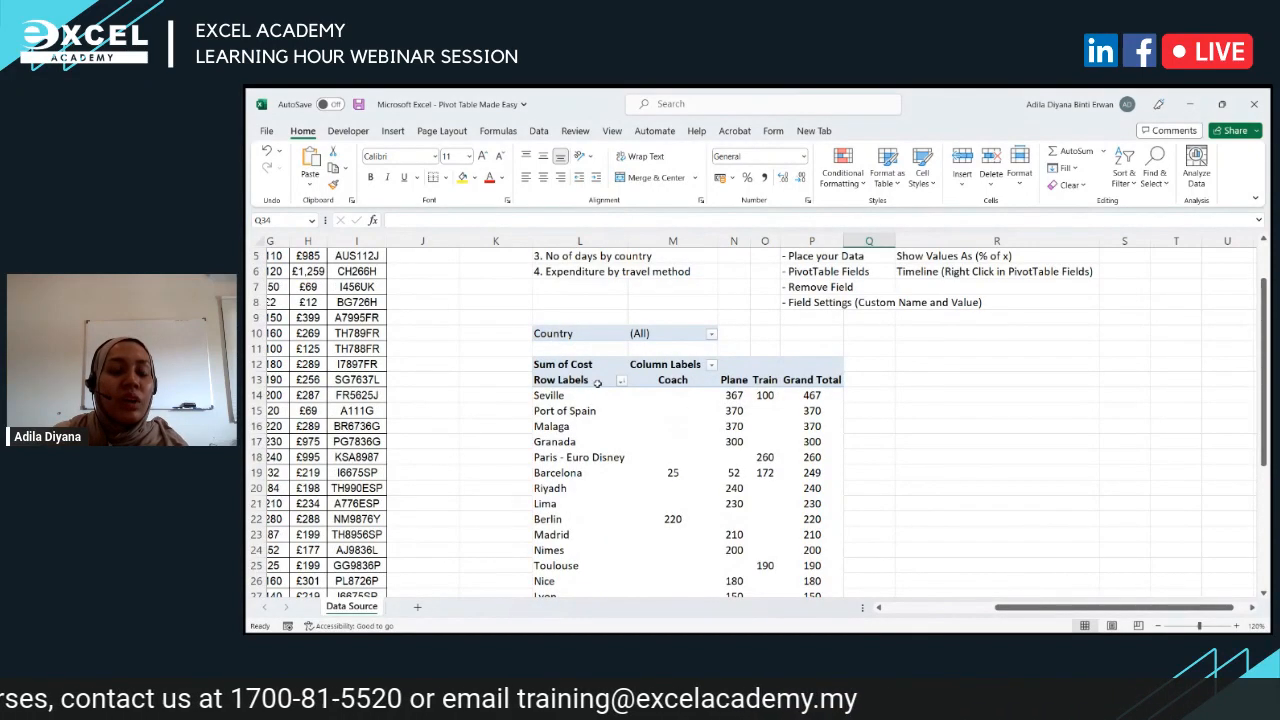
left_click(711, 366)
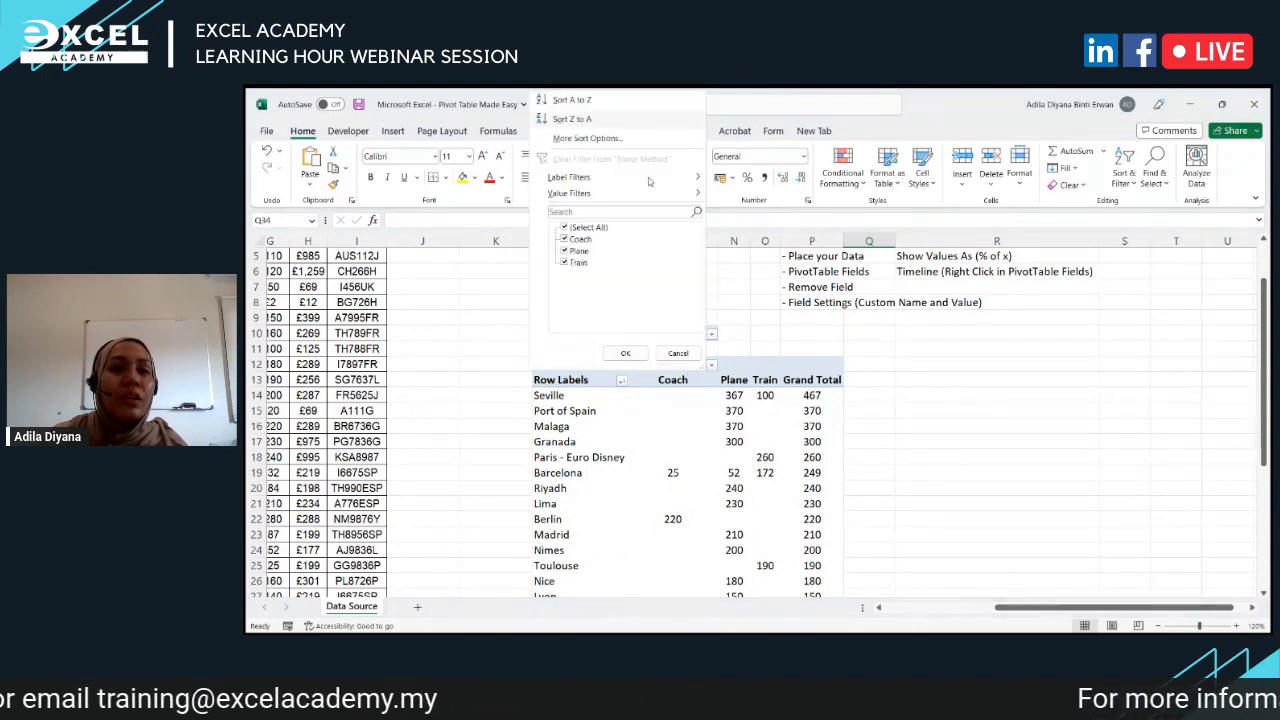
left_click(603, 139)
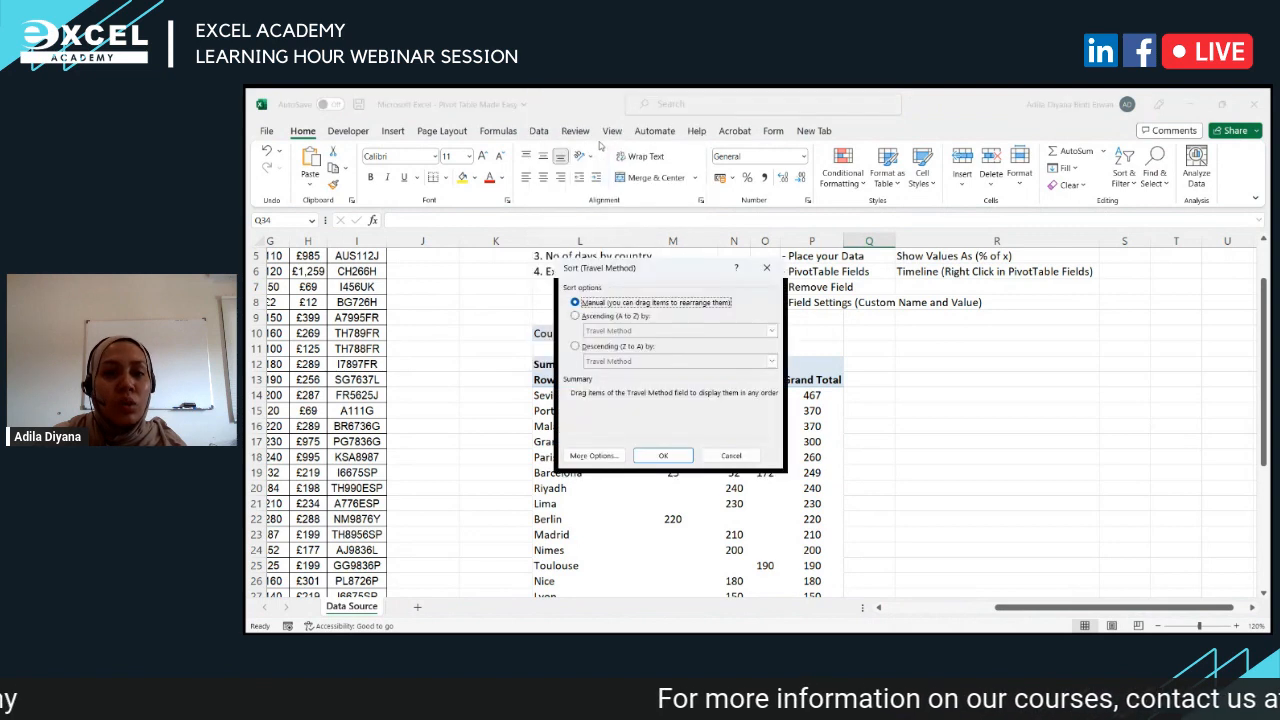
left_click(578, 346)
left_click(772, 362)
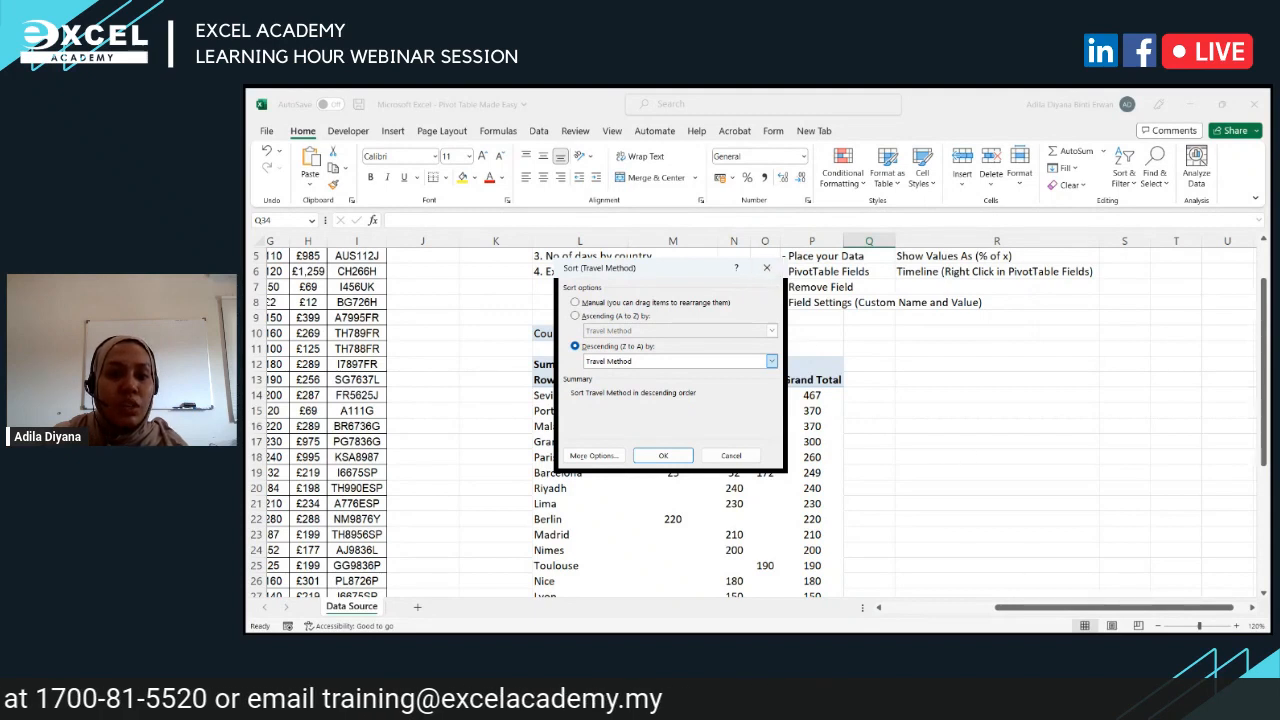
left_click(767, 267)
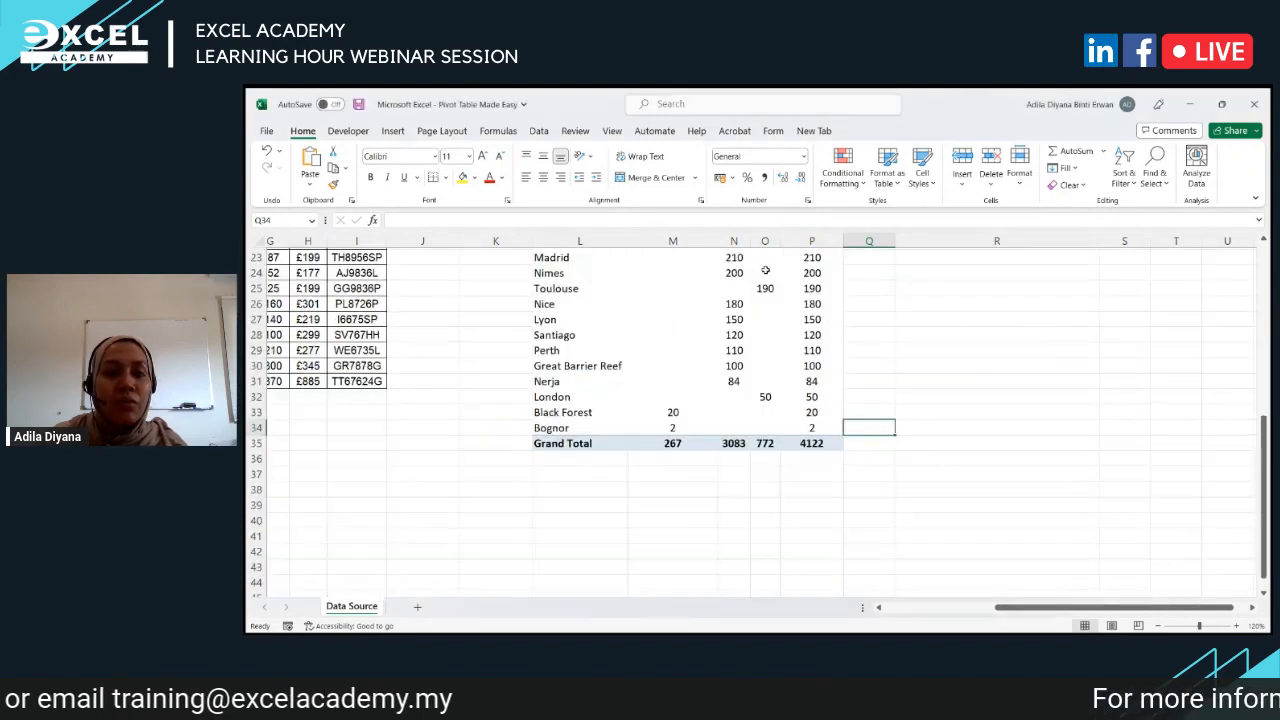
scroll(805, 337, "up", 7)
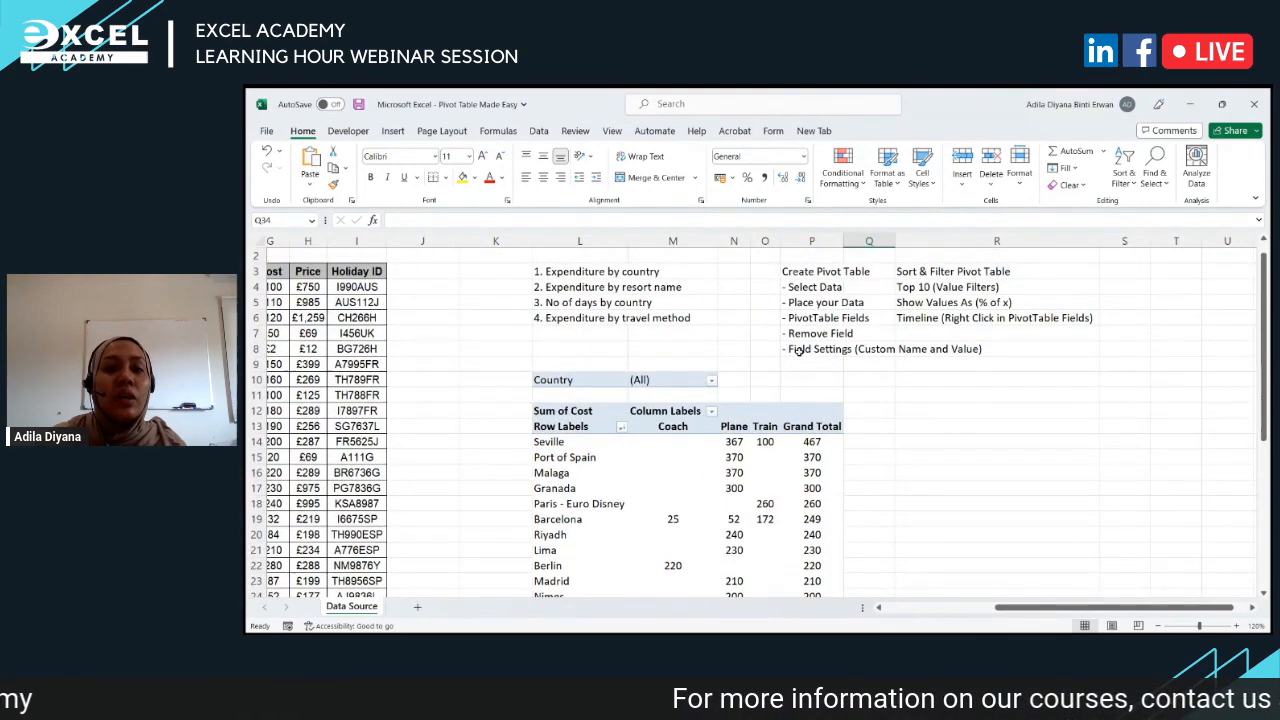
left_click(914, 277)
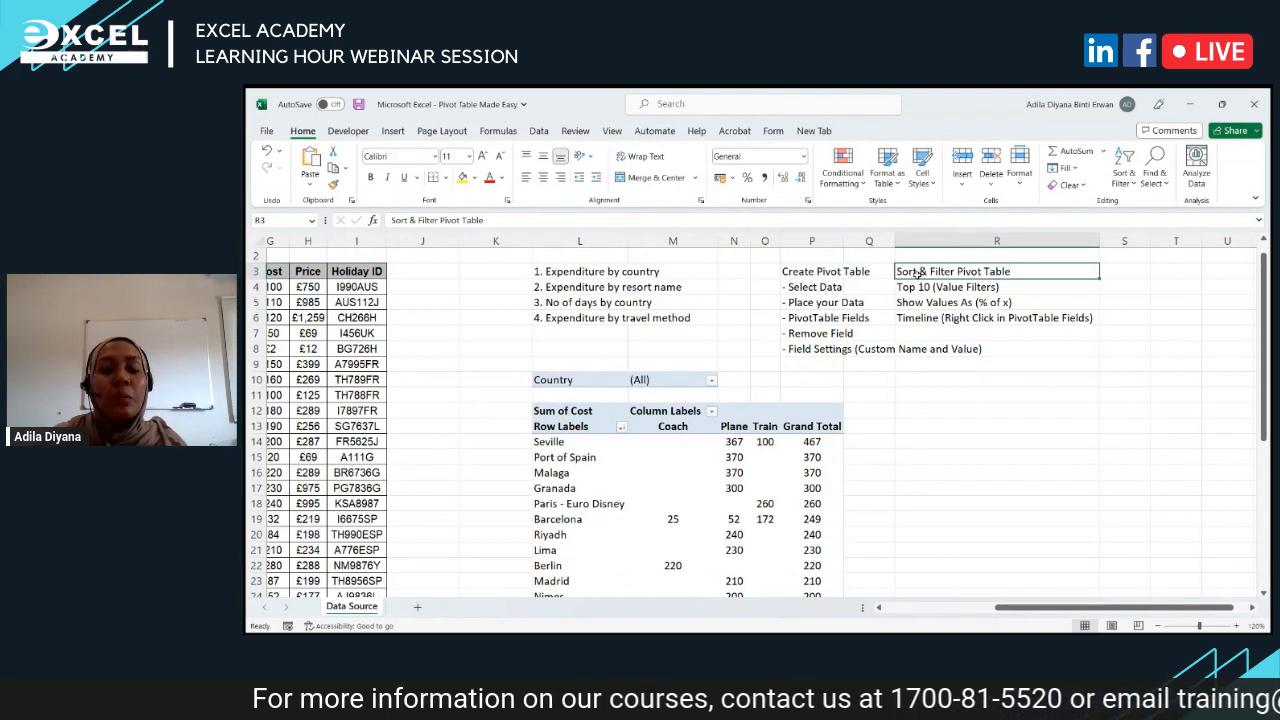
left_click(711, 414)
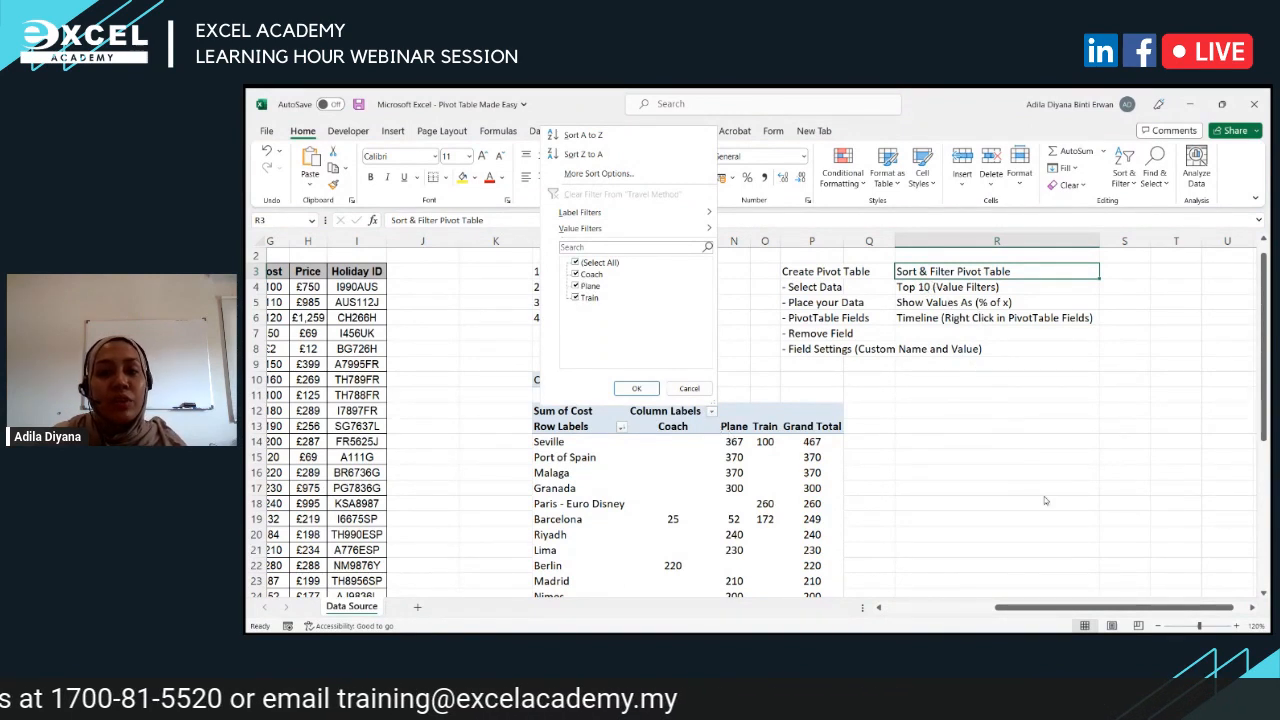
key("Escape")
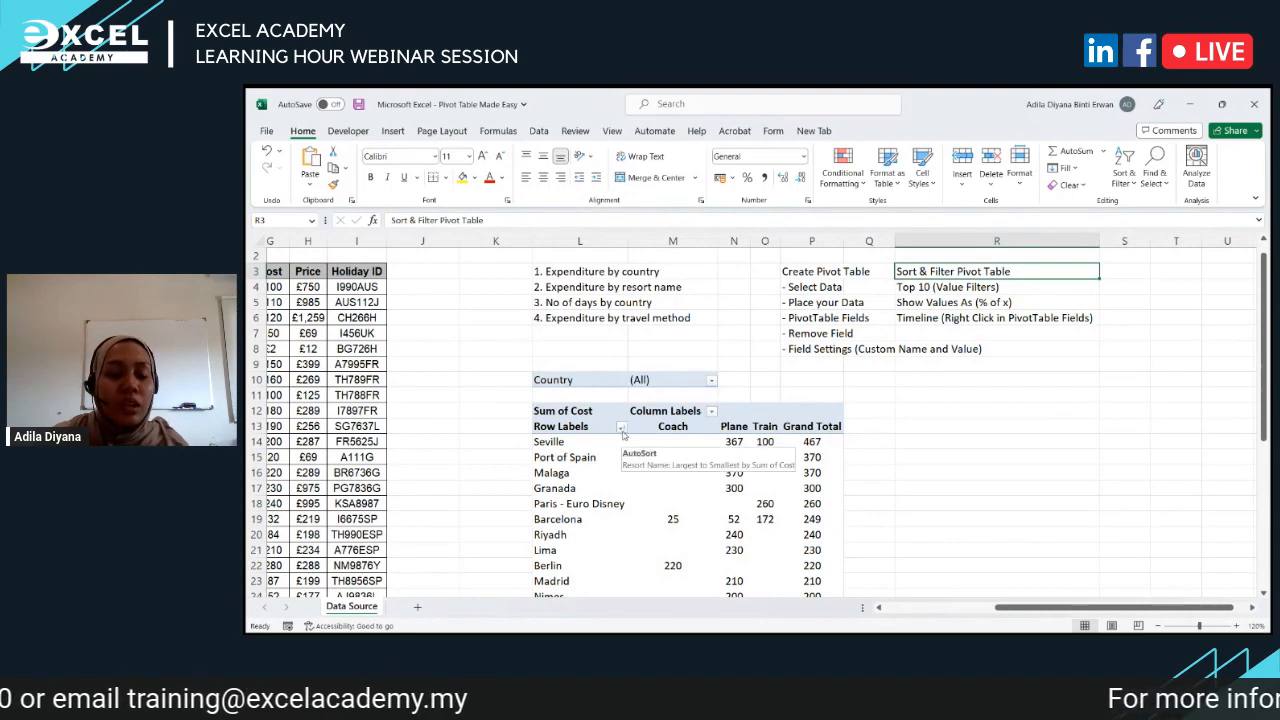
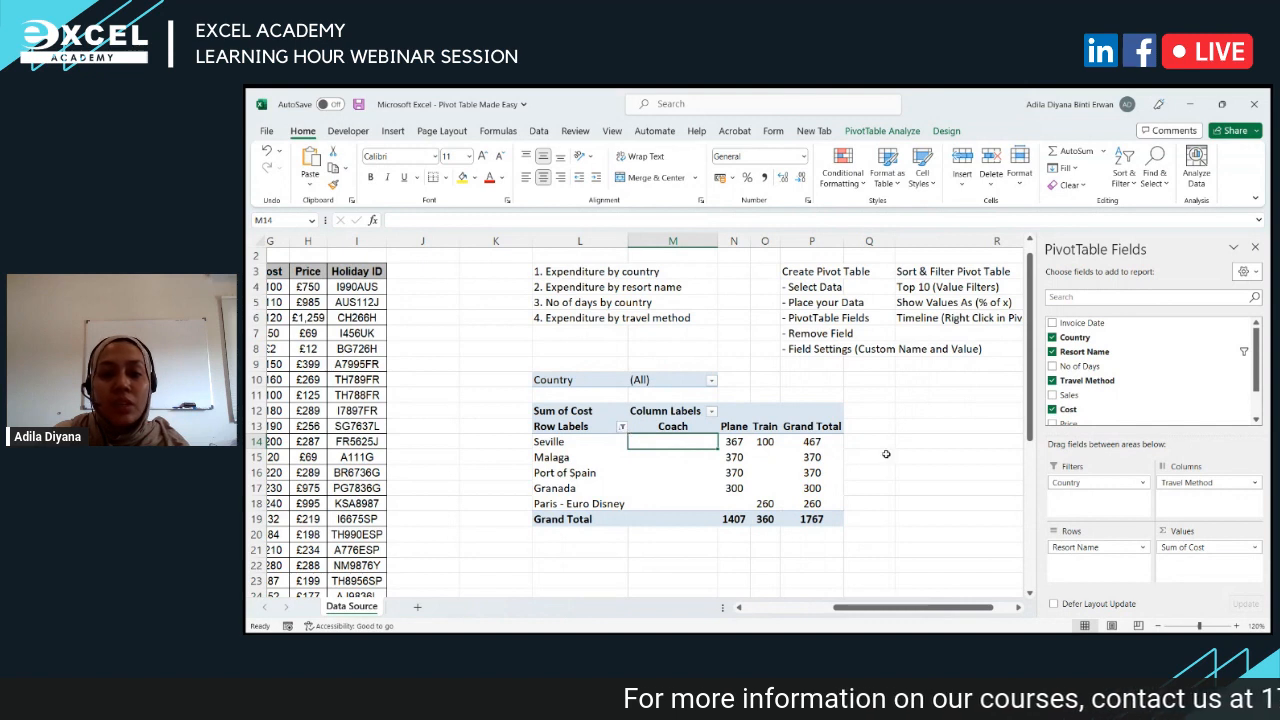
left_click(1256, 547)
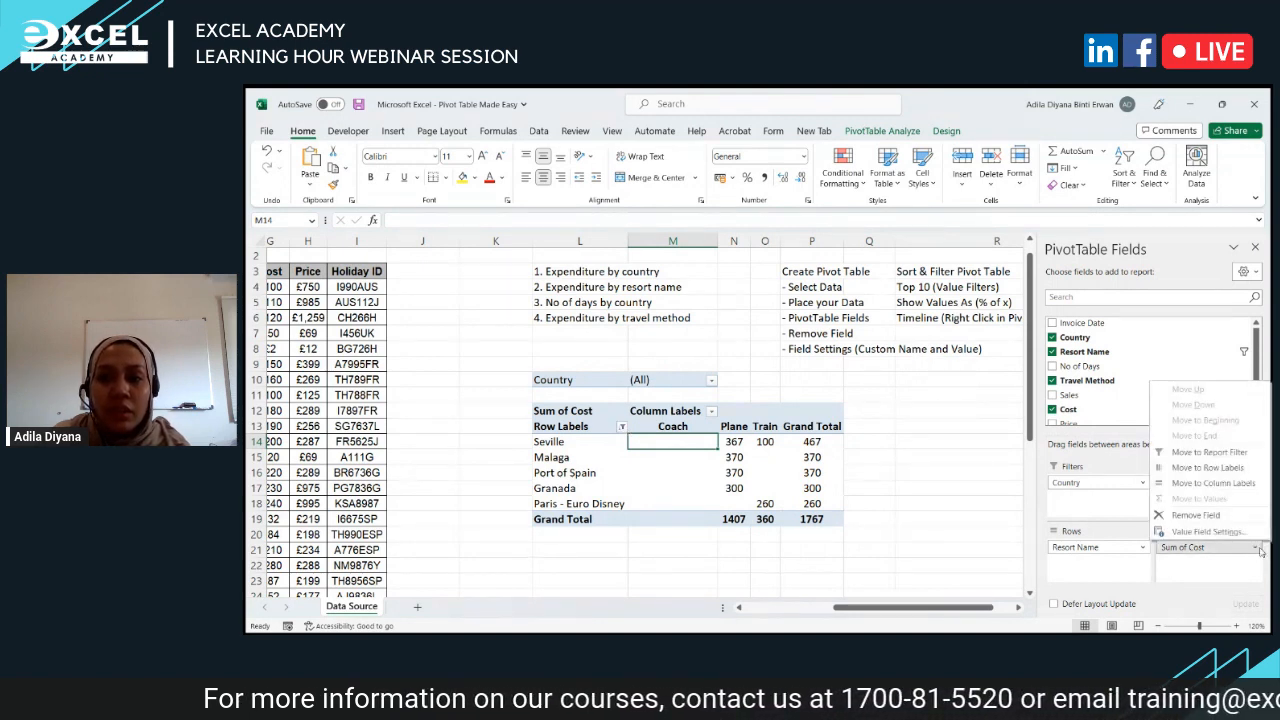
left_click(916, 529)
left_click(712, 490)
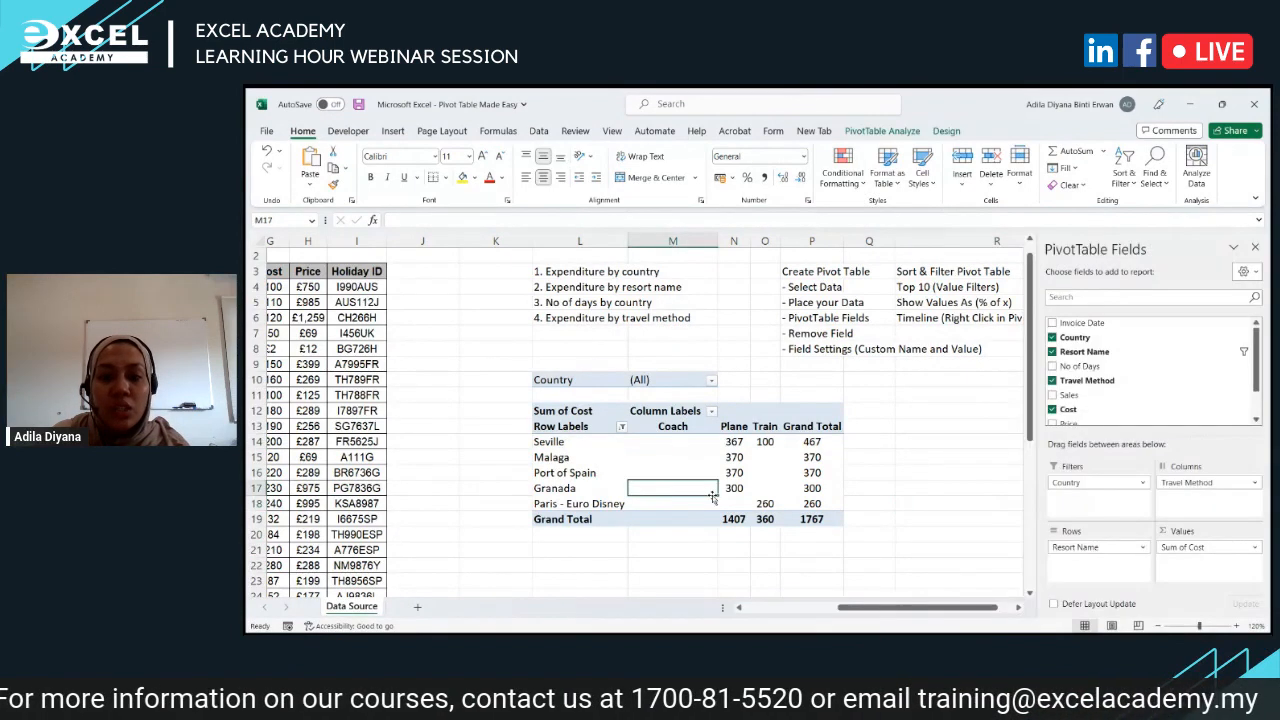
left_click(1144, 547)
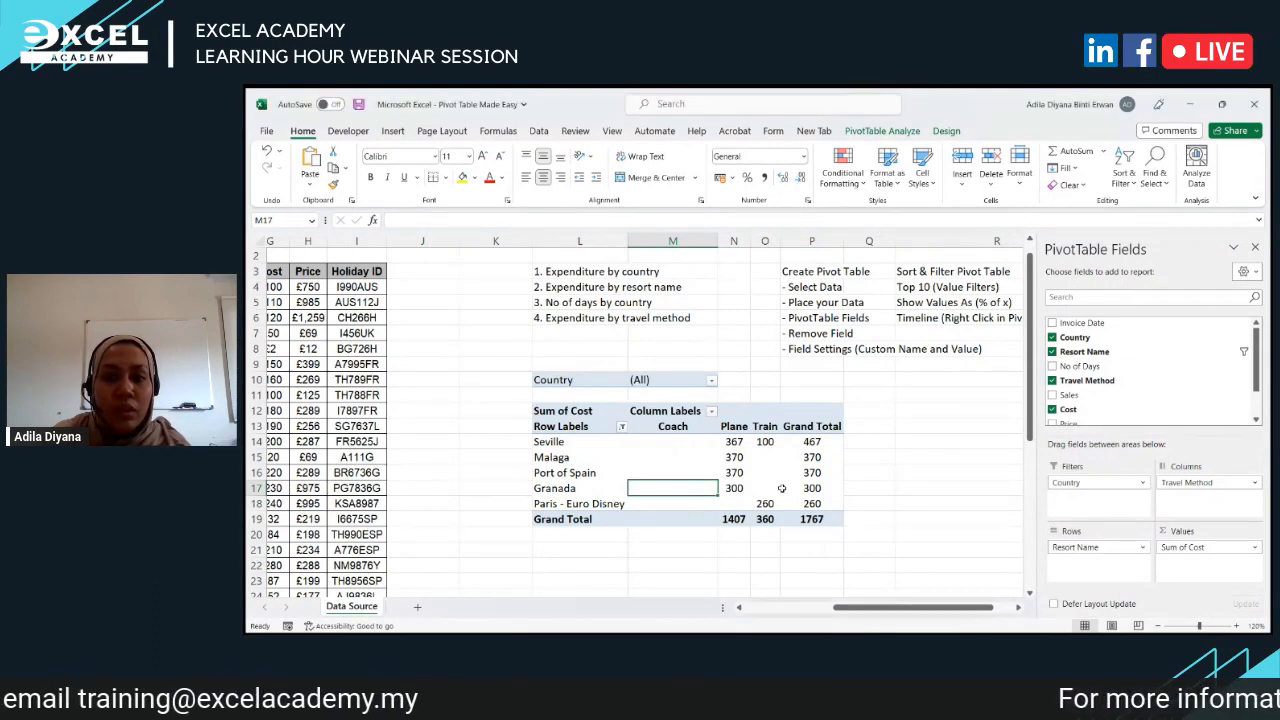
left_click(639, 472)
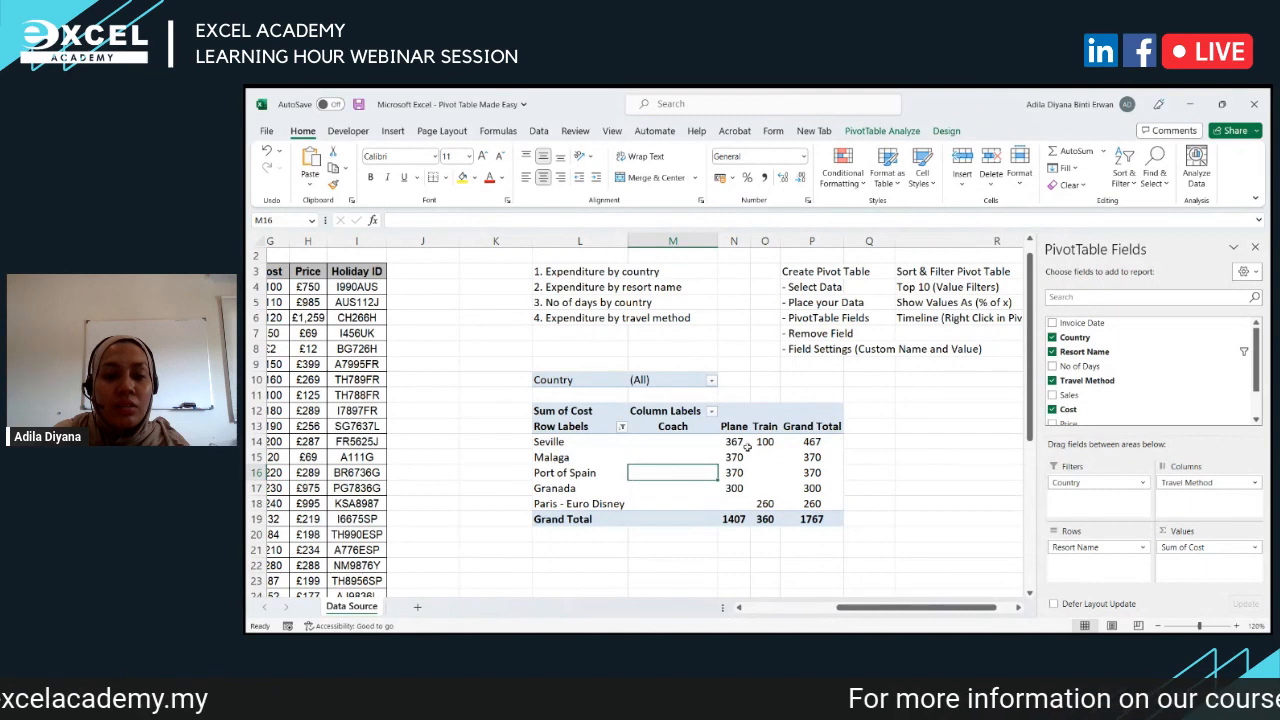
Step: Show the pivot table's Sum of Cost values as a percentage of the grand total
right_click(788, 448)
left_click(633, 455)
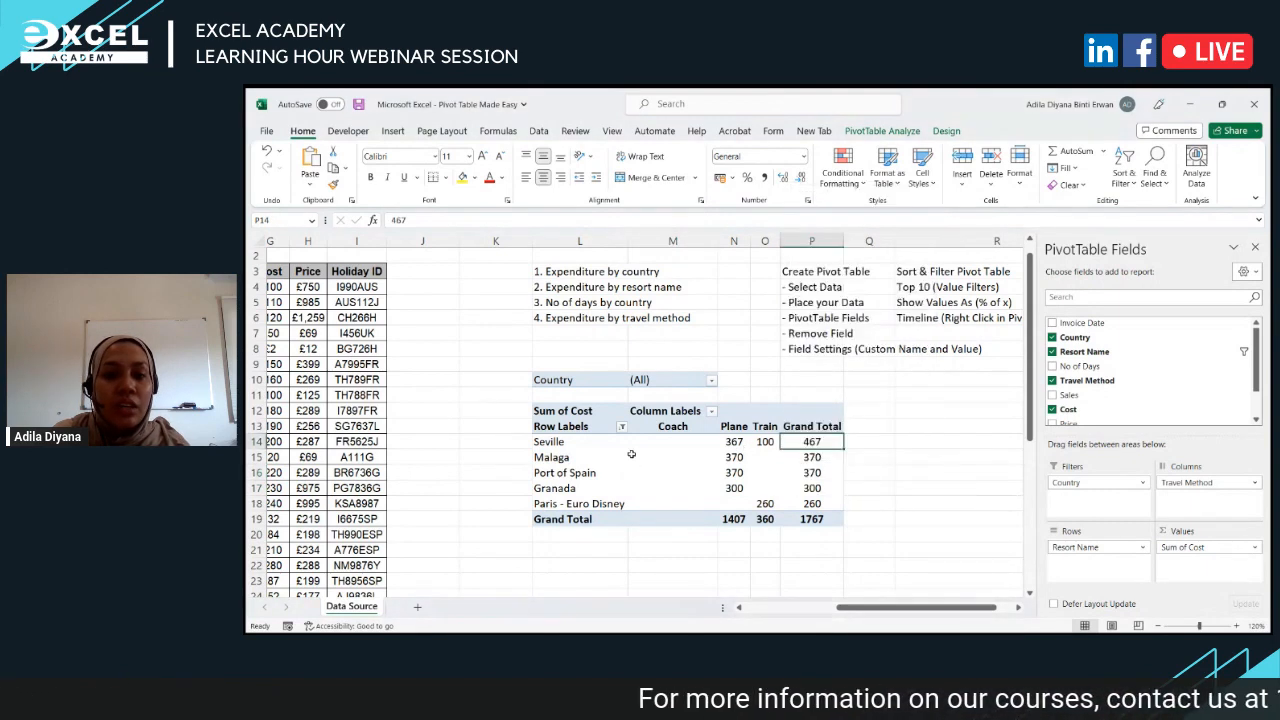
right_click(807, 441)
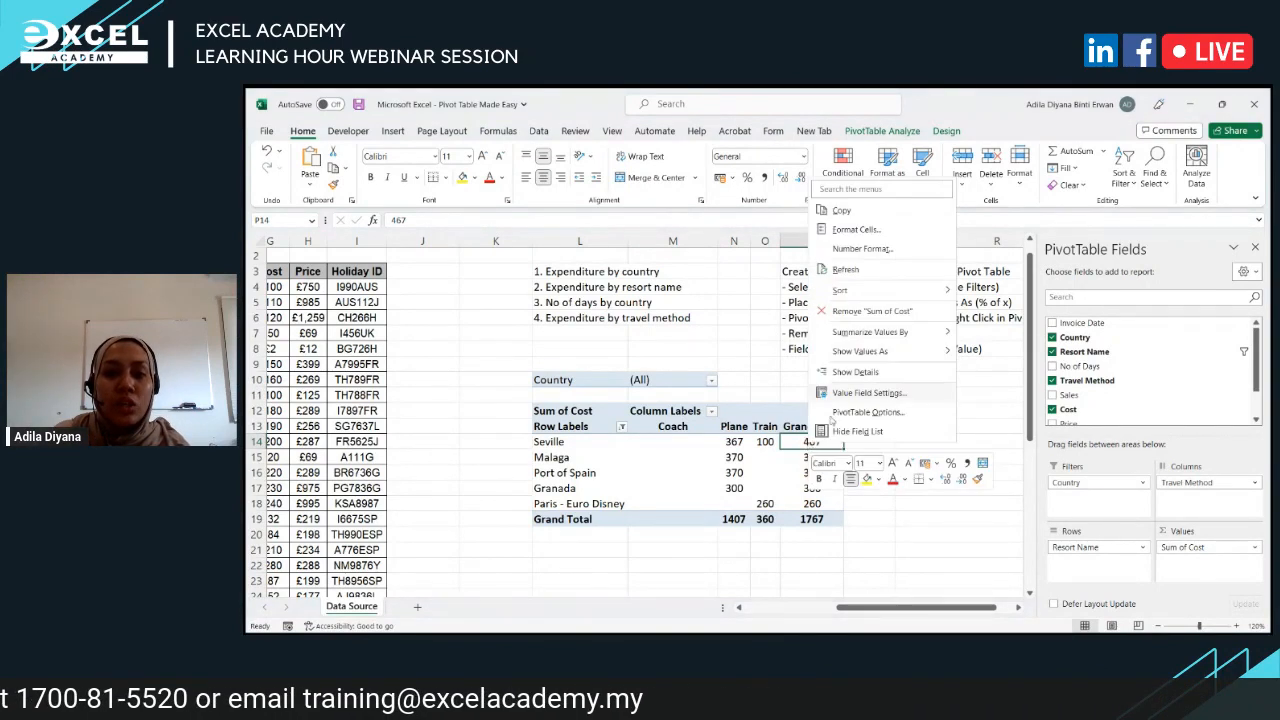
mouse_move(859, 354)
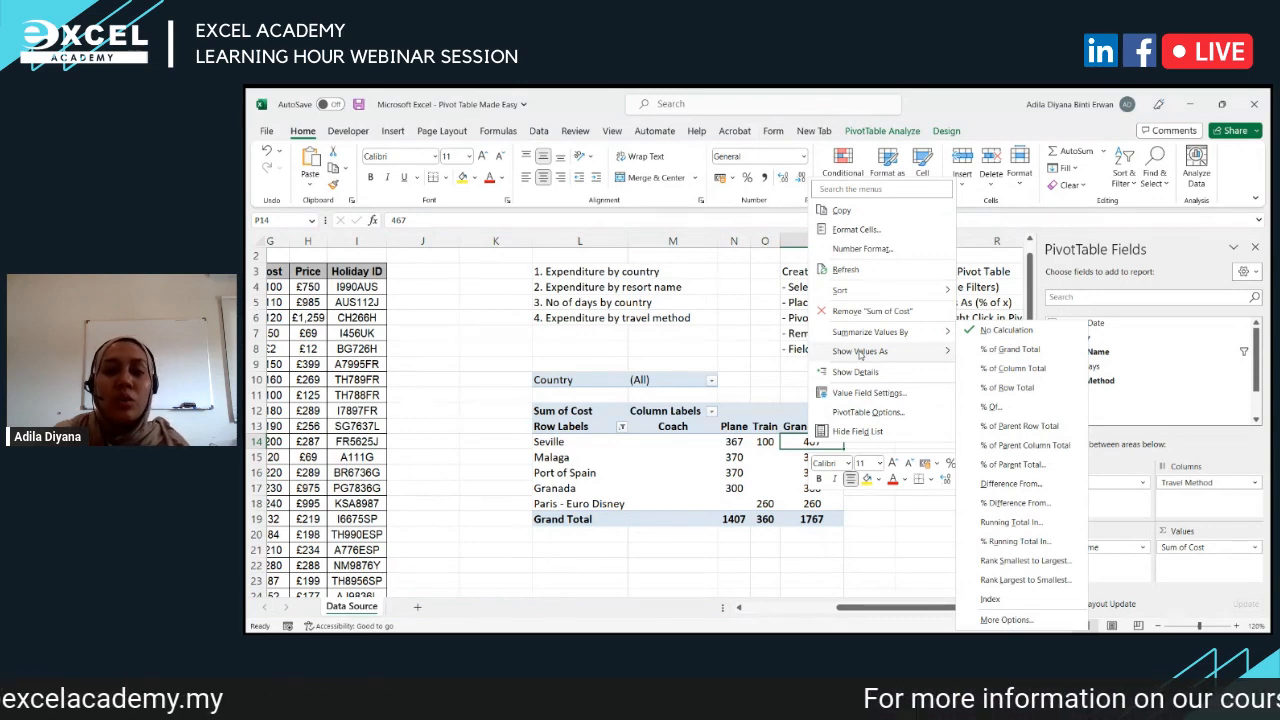
left_click(1001, 369)
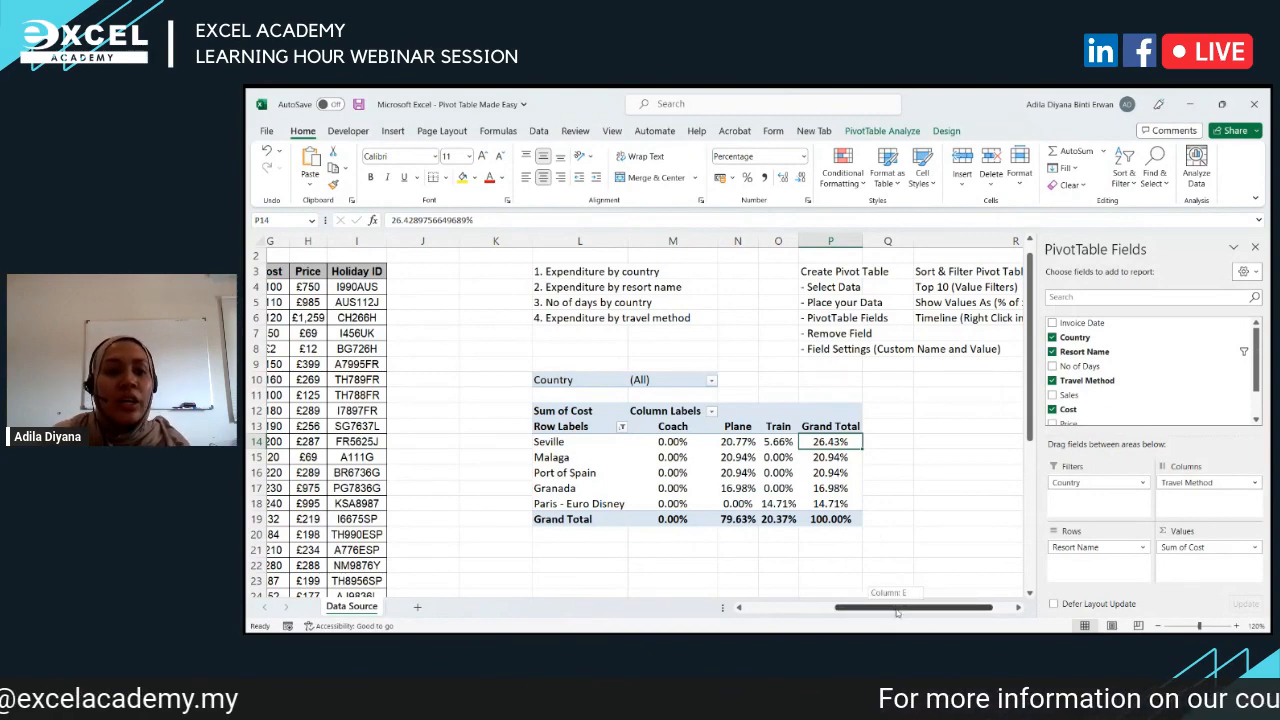
Step: Compare the Sky Walk Travel Agents source data with the pivot table's percentages for each travel method
left_click_drag(889, 608, 794, 608)
scroll(583, 471, "up", 1)
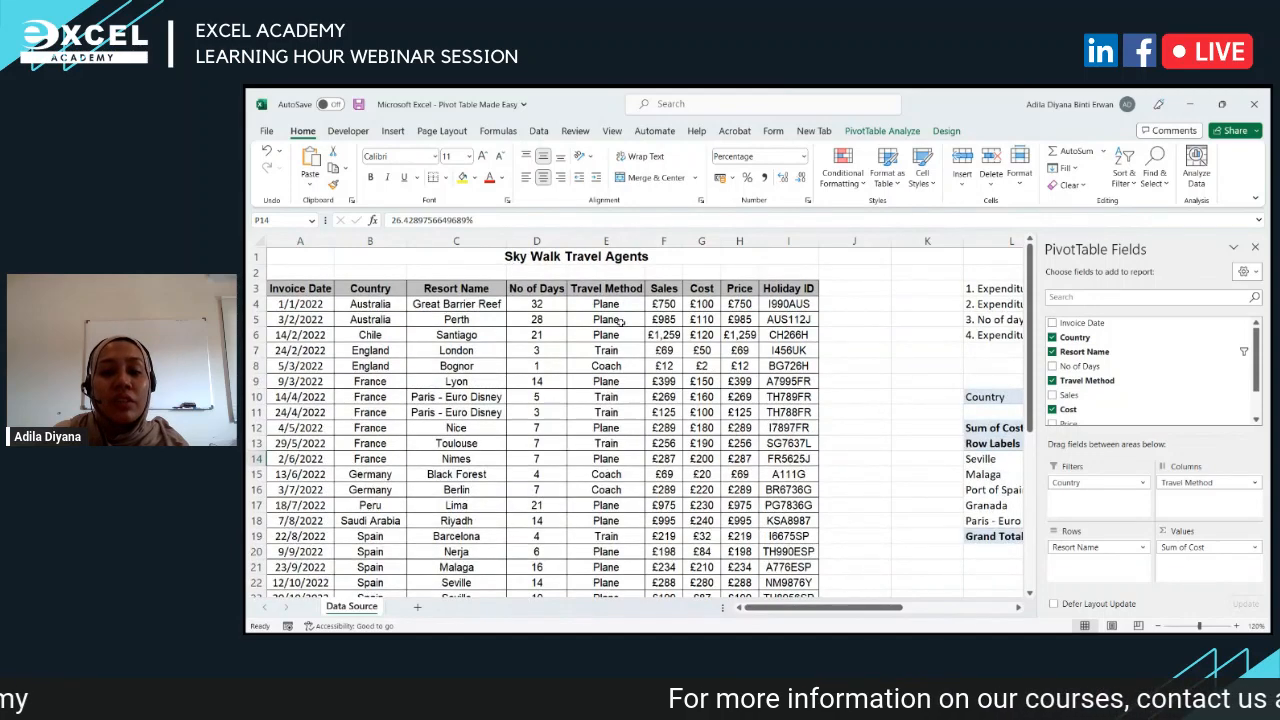
left_click_drag(849, 608, 953, 608)
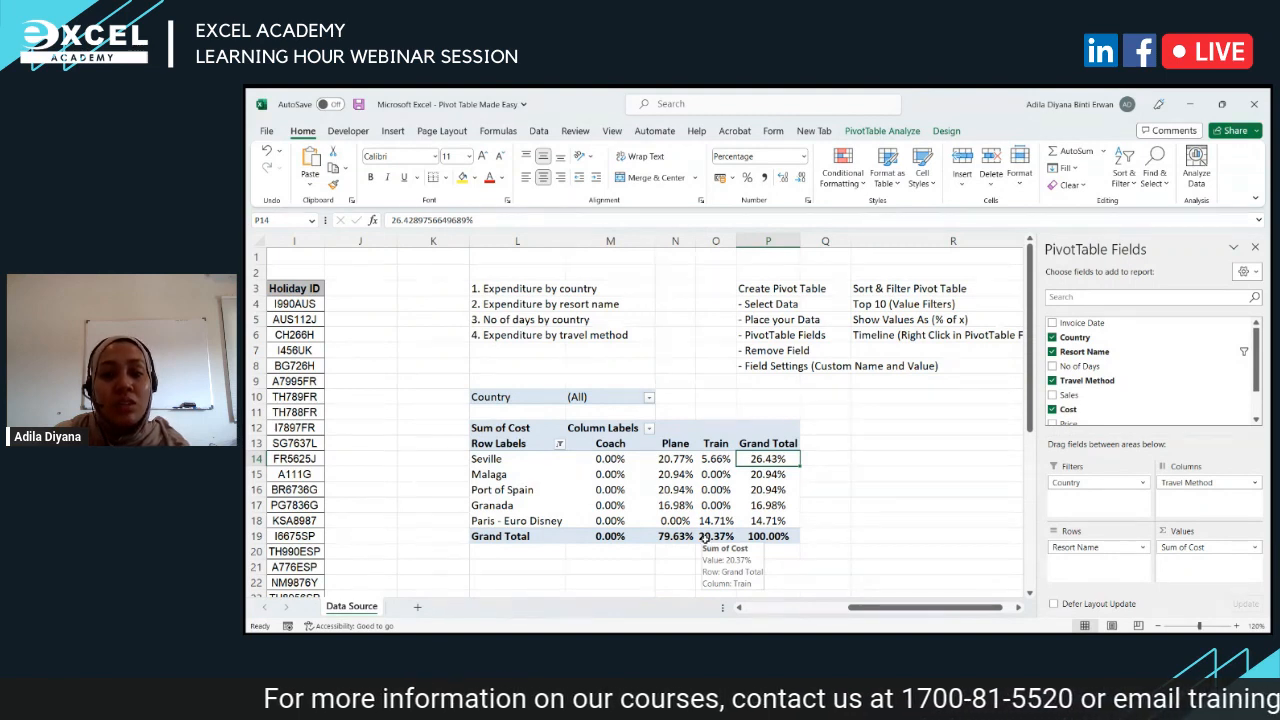
left_click(869, 319)
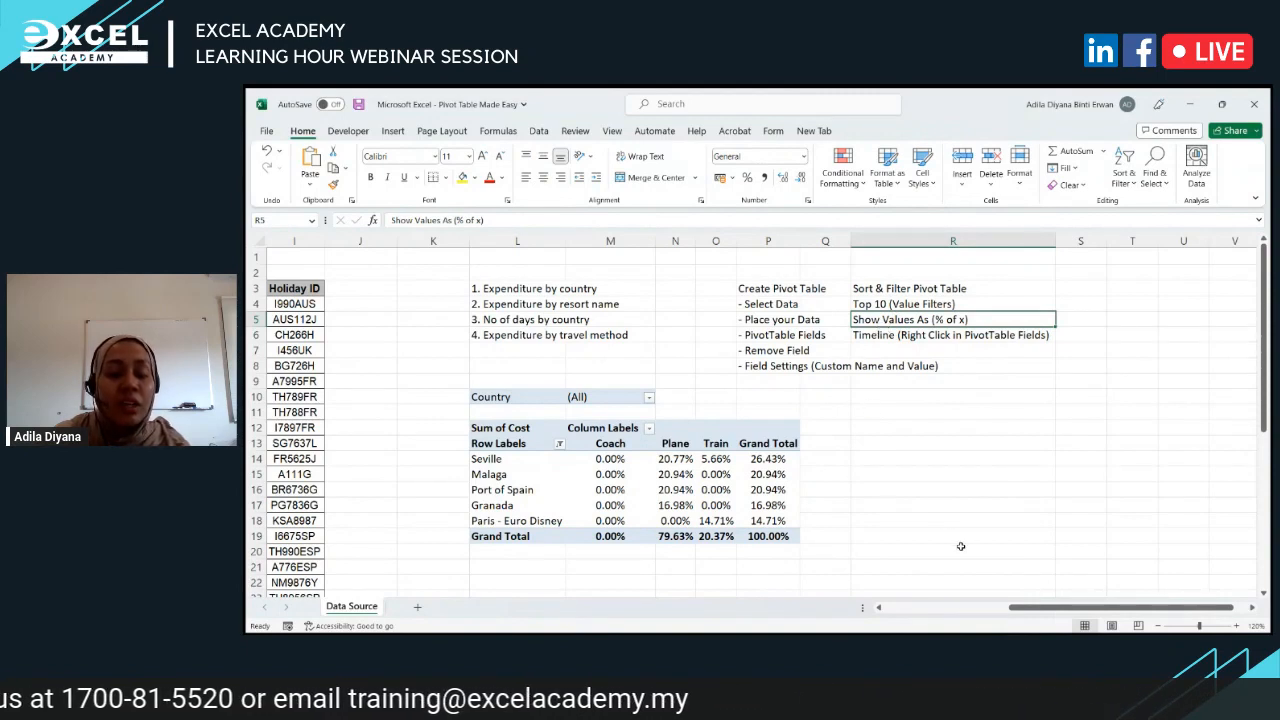
Step: Review the Show Values As calculation options for the pivot table's Sum of Cost values
left_click(819, 457)
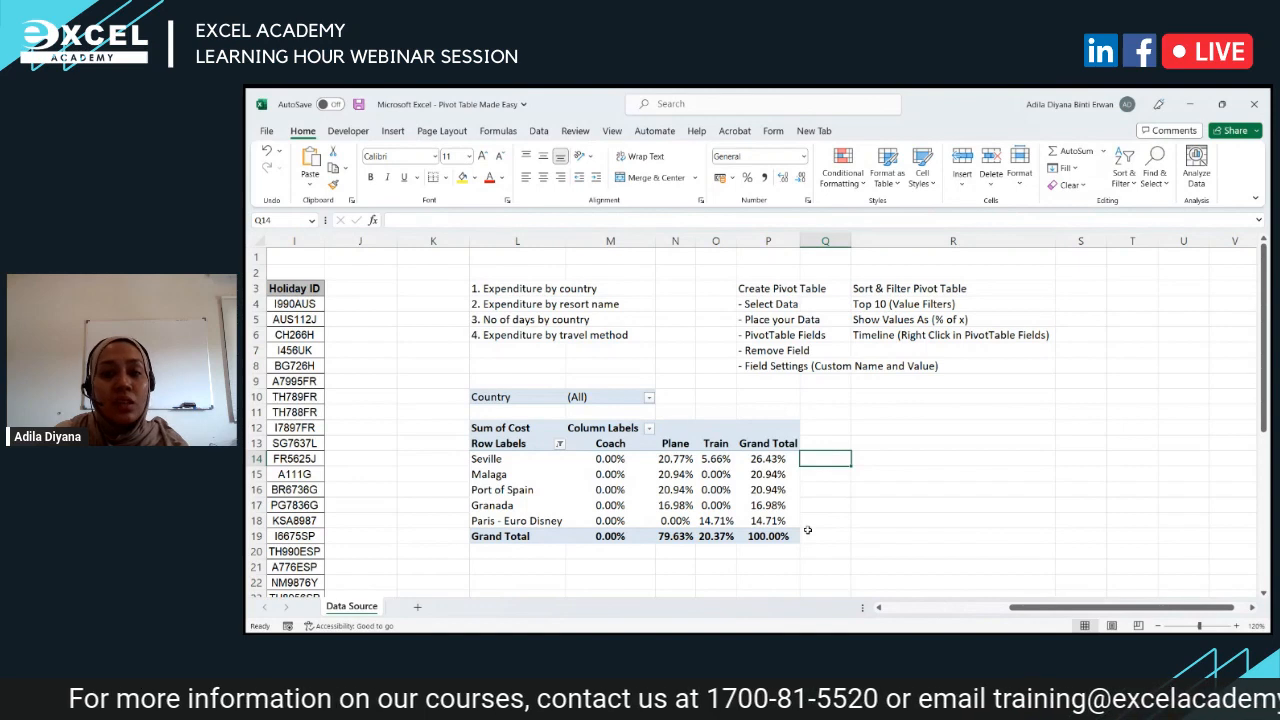
right_click(774, 473)
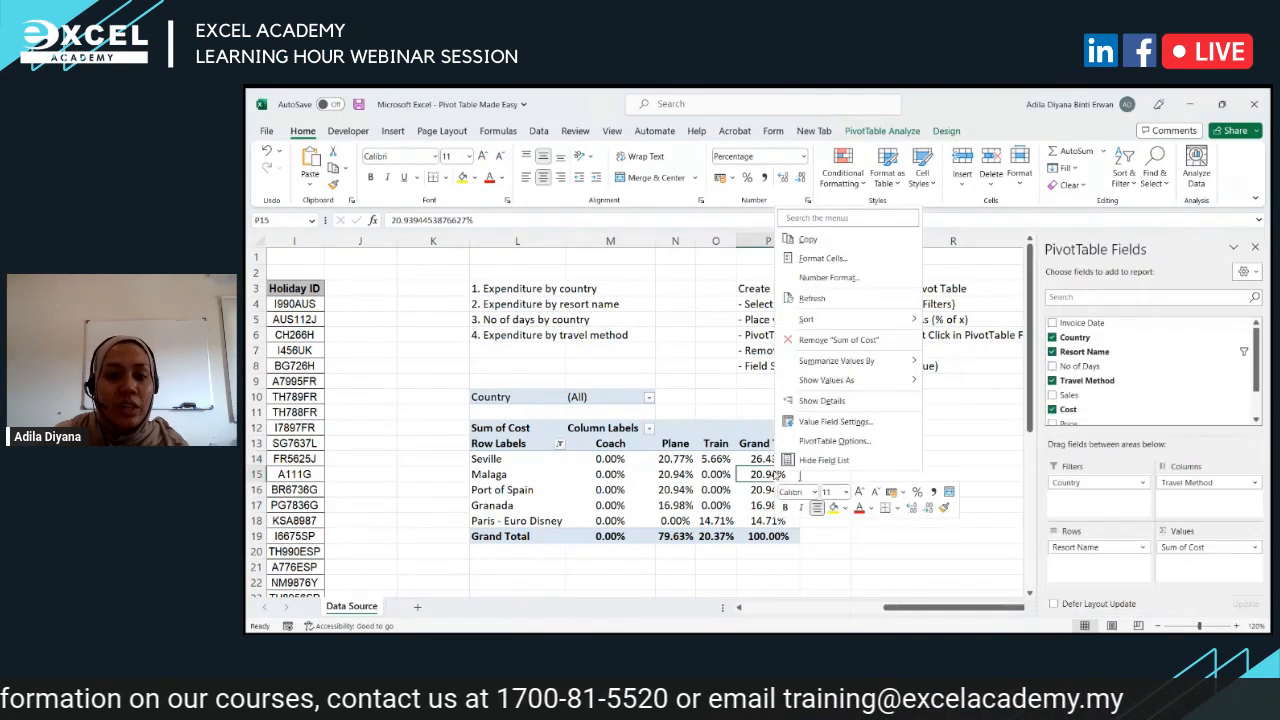
mouse_move(880, 380)
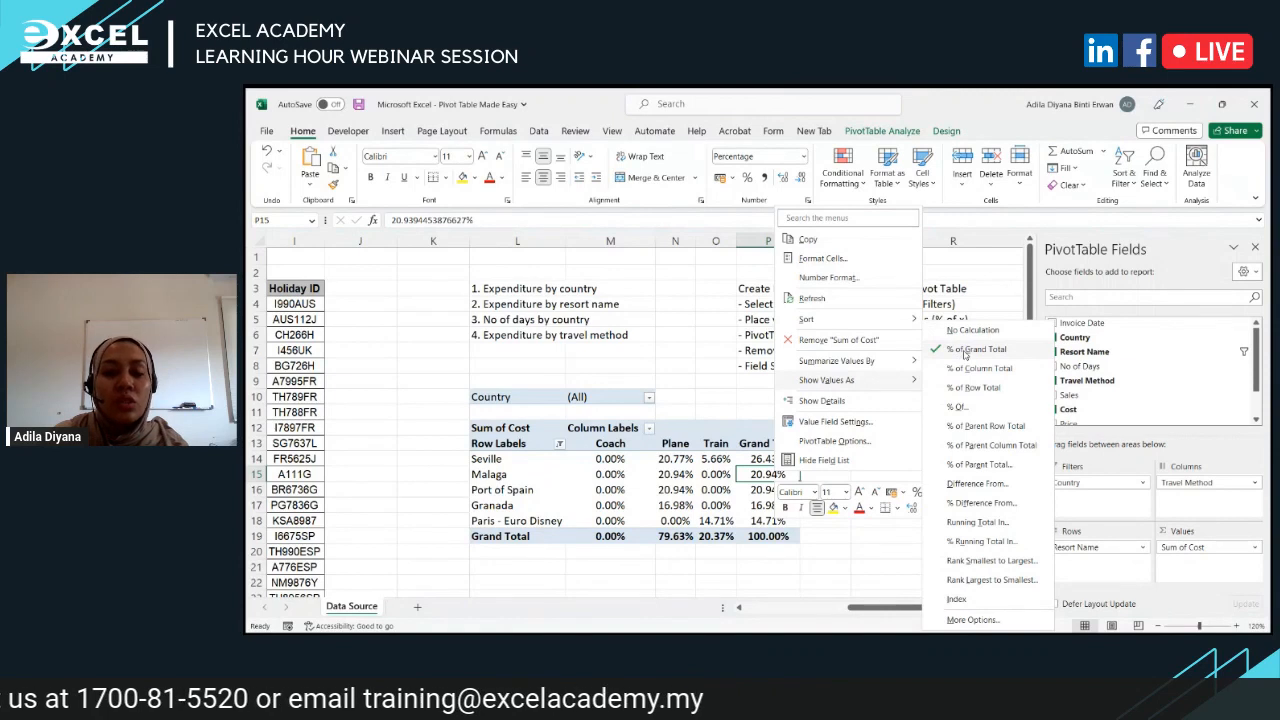
left_click(700, 564)
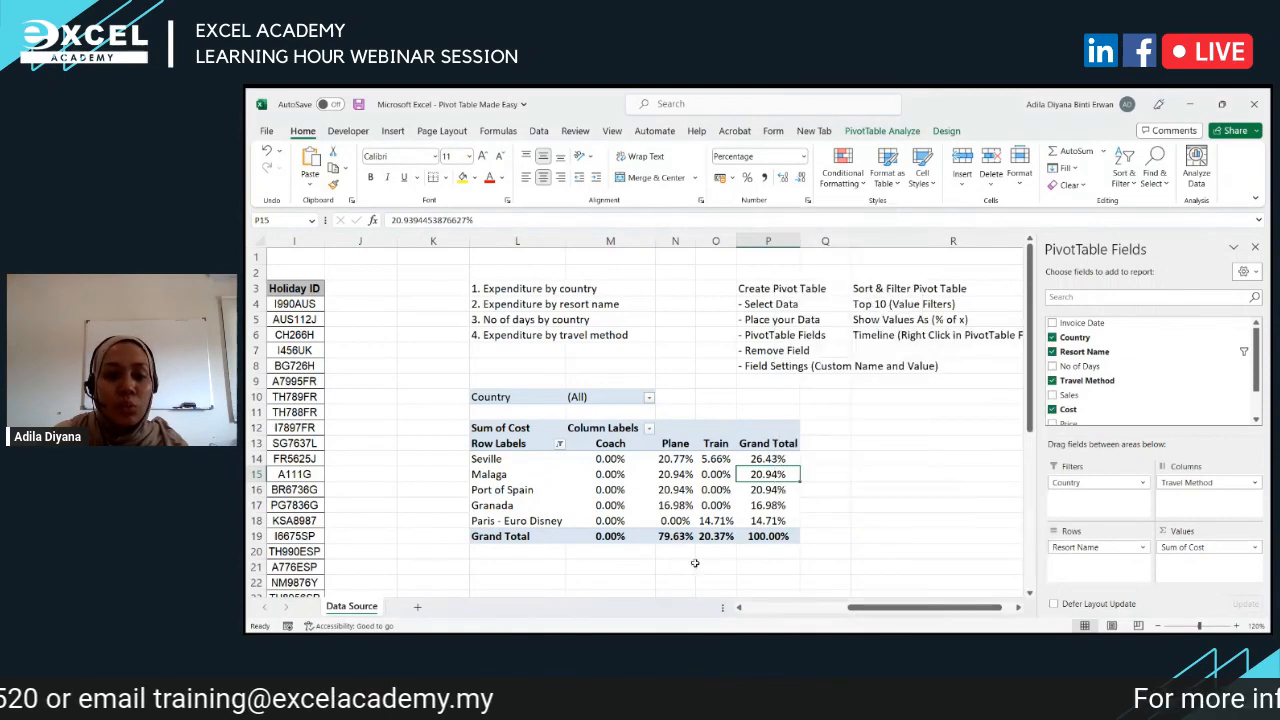
left_click(737, 566)
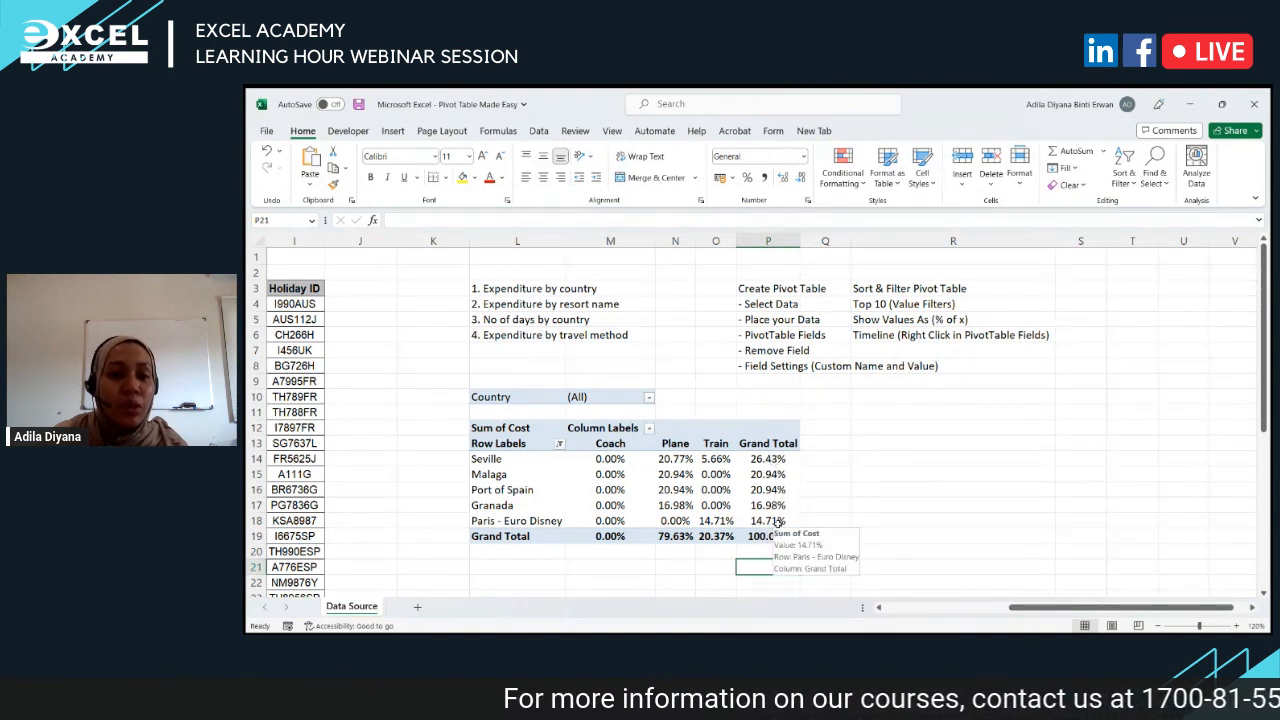
Step: Clear the value filter from the pivot table's Resort Name field
left_click(560, 443)
mouse_move(440, 262)
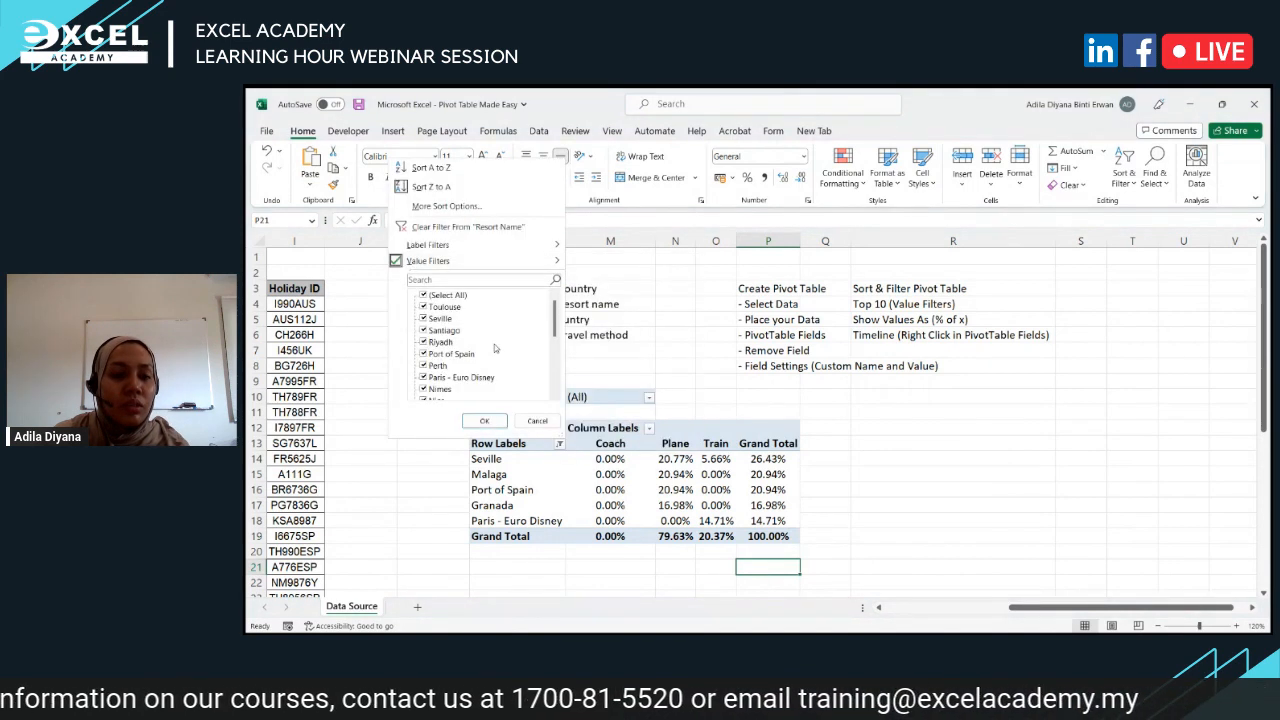
scroll(495, 350, "down", 5)
left_click(484, 420)
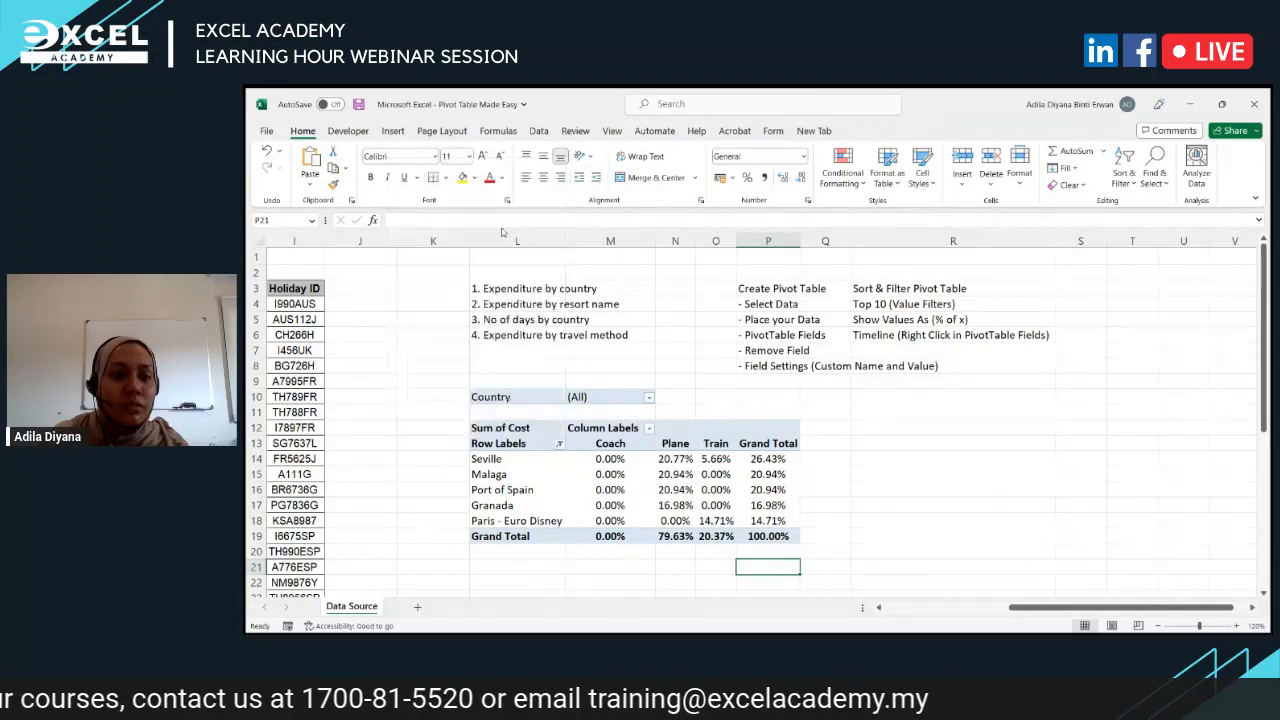
Step: Examine the Grand Total row's cost percentages for Coach, Plane and Train across all resorts
scroll(596, 563, "down", 6)
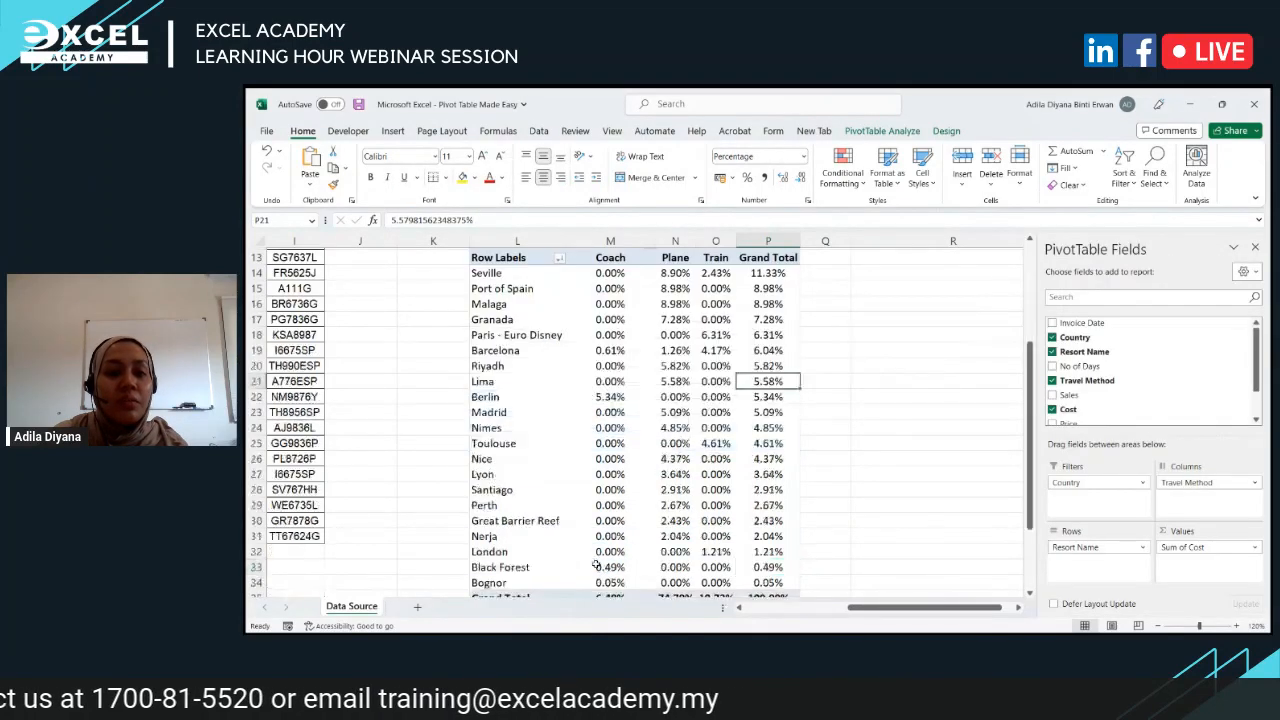
scroll(596, 563, "up", 1)
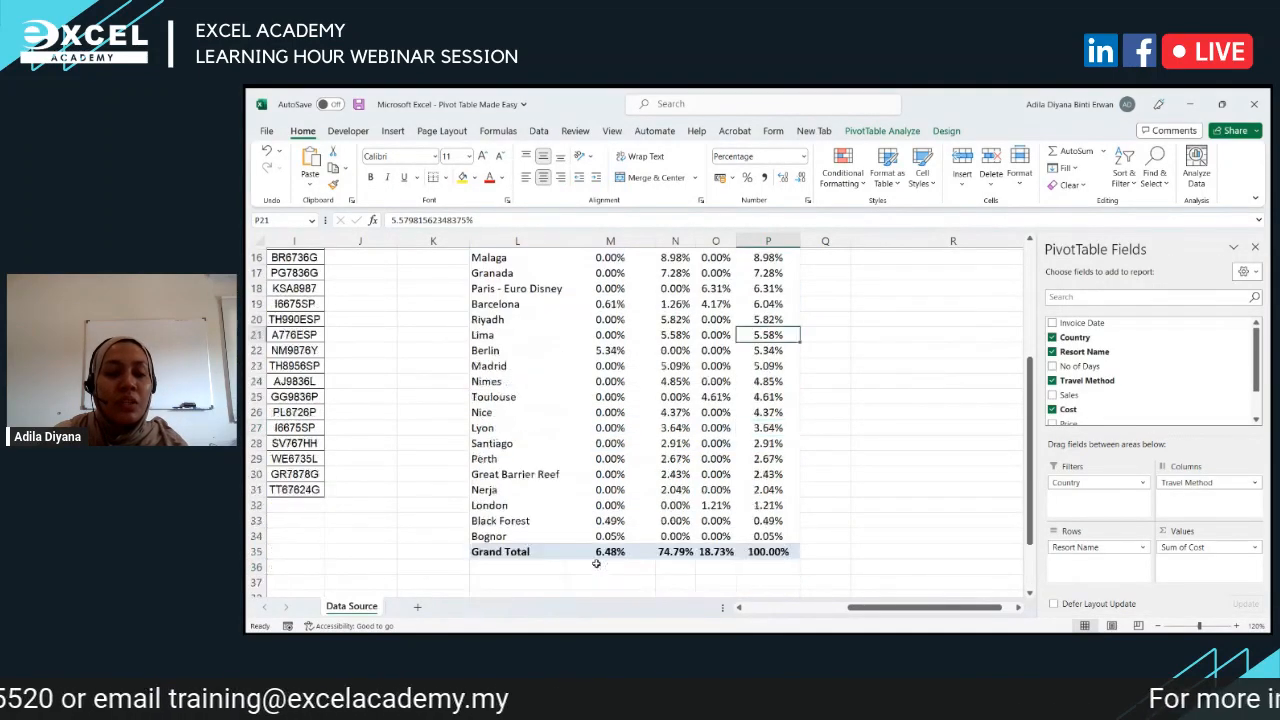
scroll(596, 563, "up", 2)
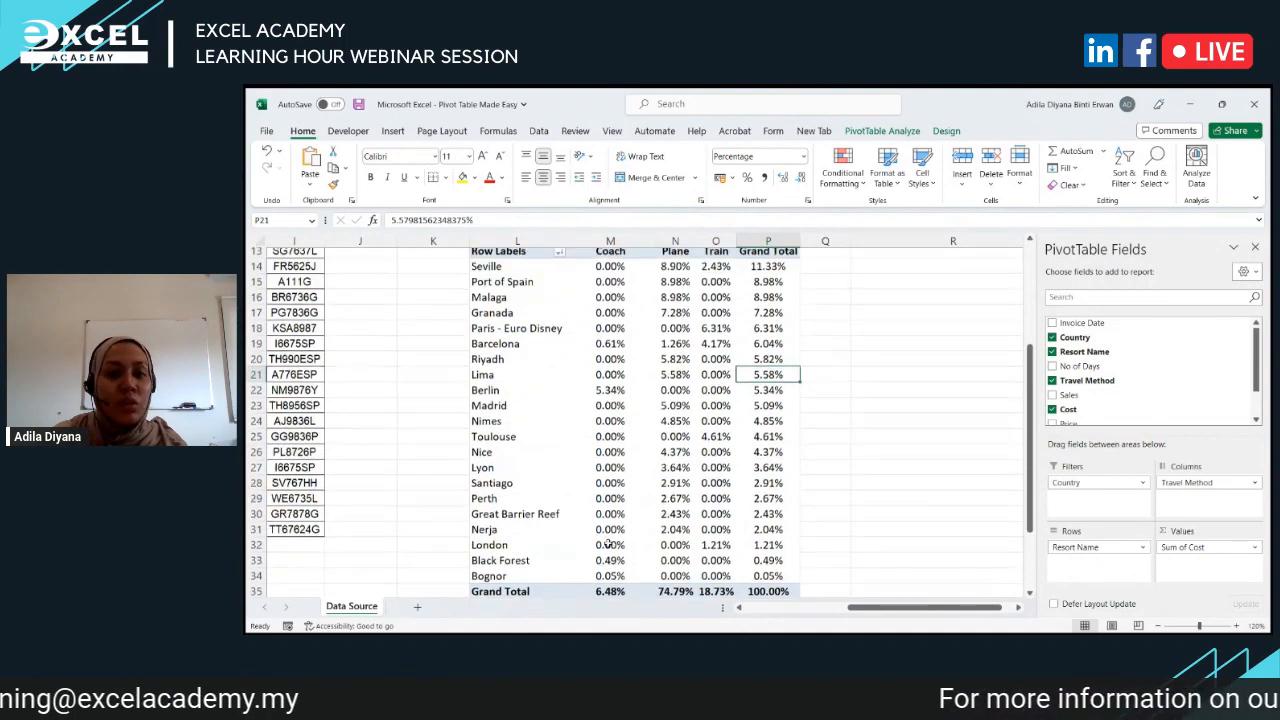
left_click(837, 312)
scroll(831, 325, "down", 2)
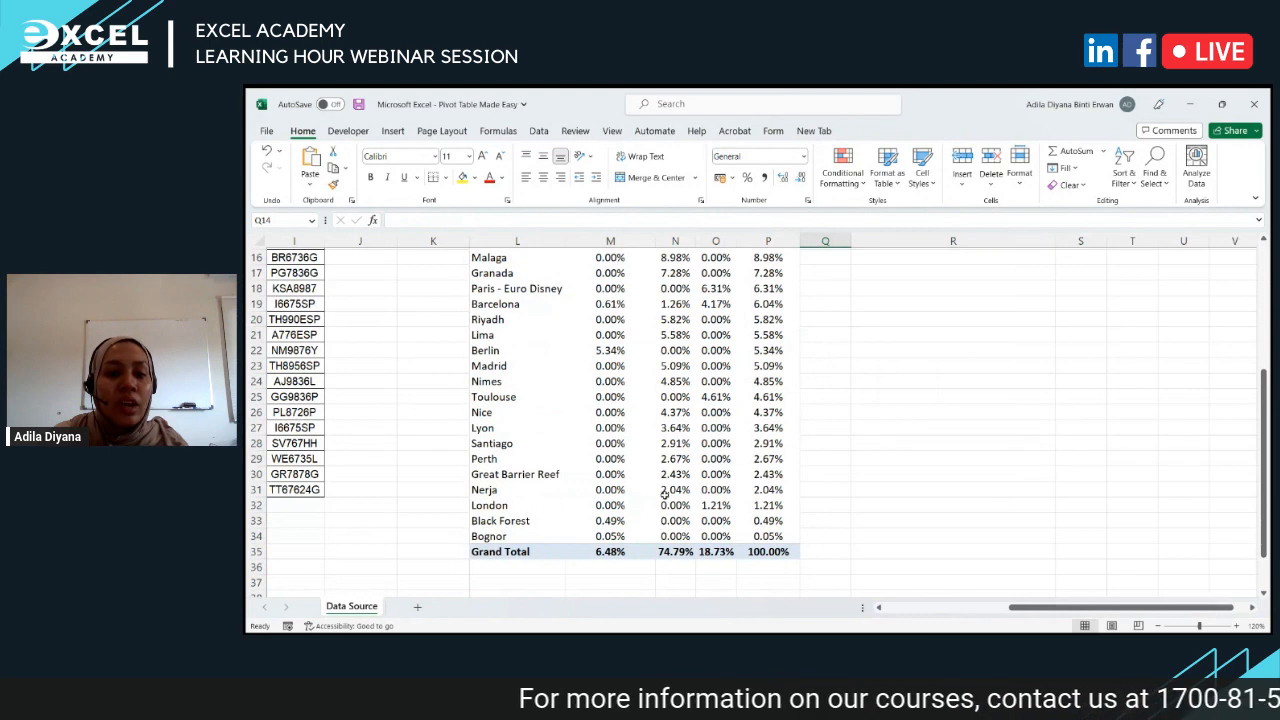
scroll(607, 523, "up", 2)
scroll(603, 540, "down", 2)
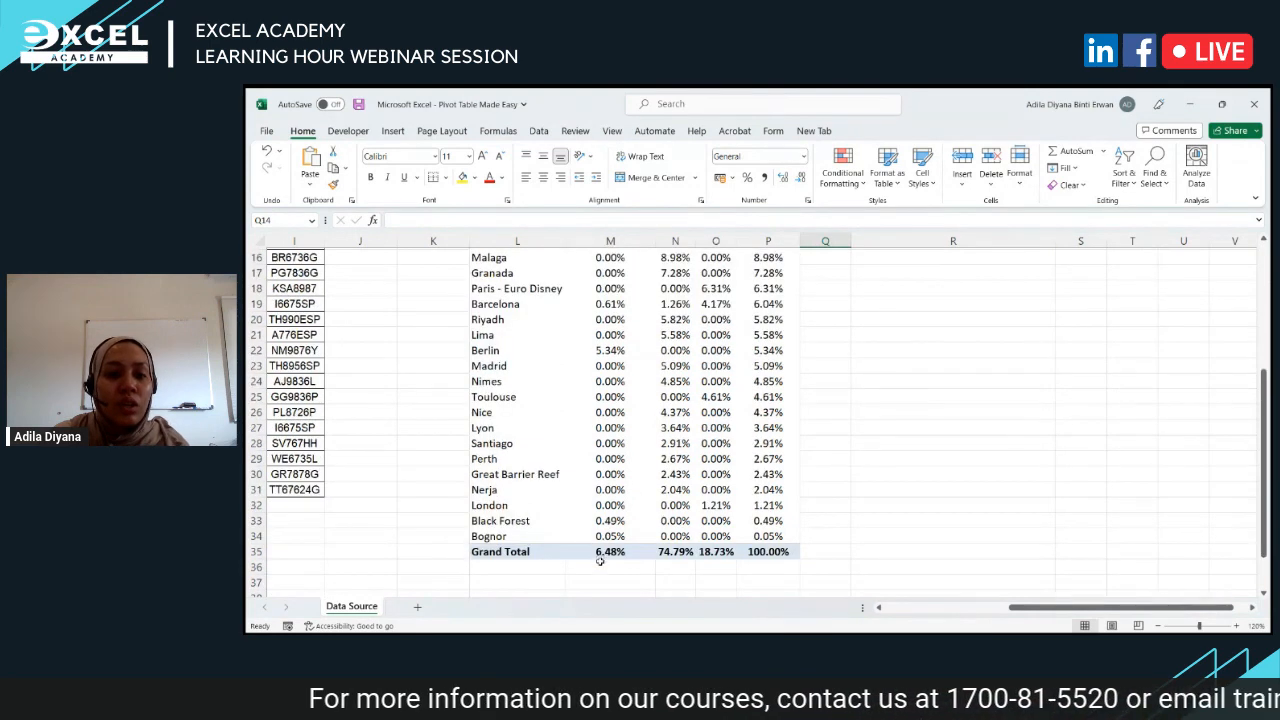
left_click(600, 567)
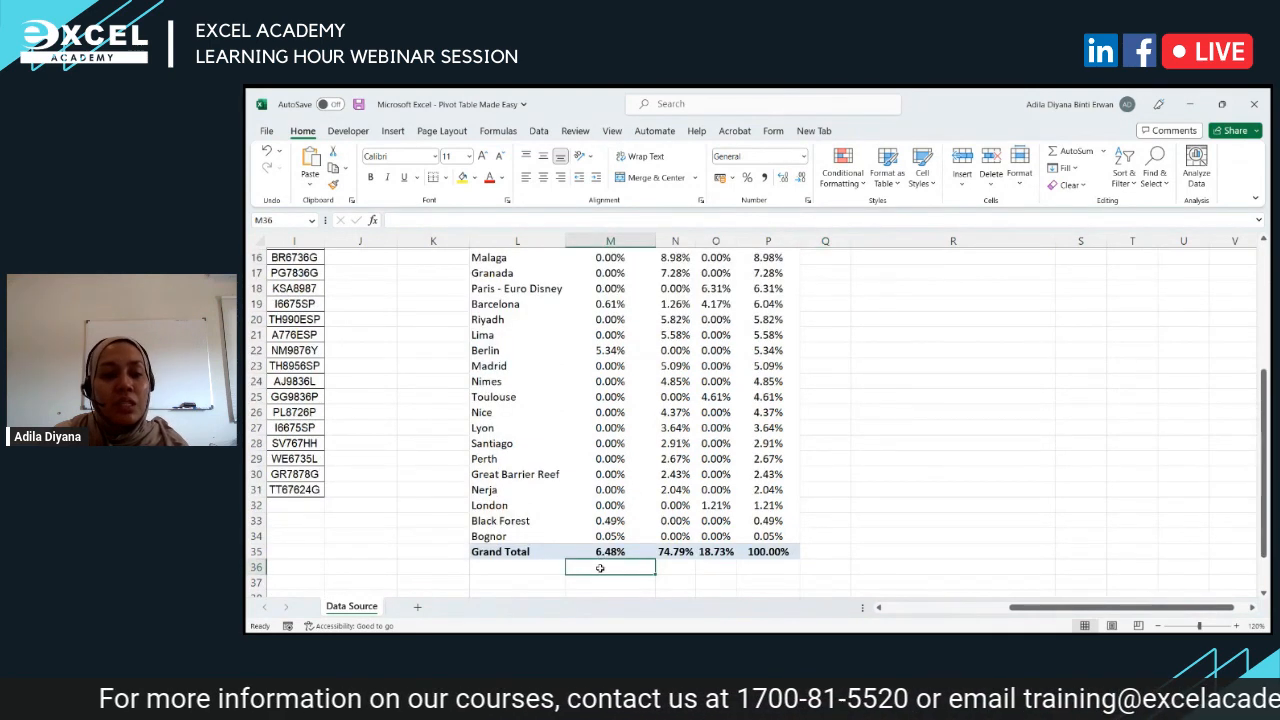
scroll(600, 567, "up", 2)
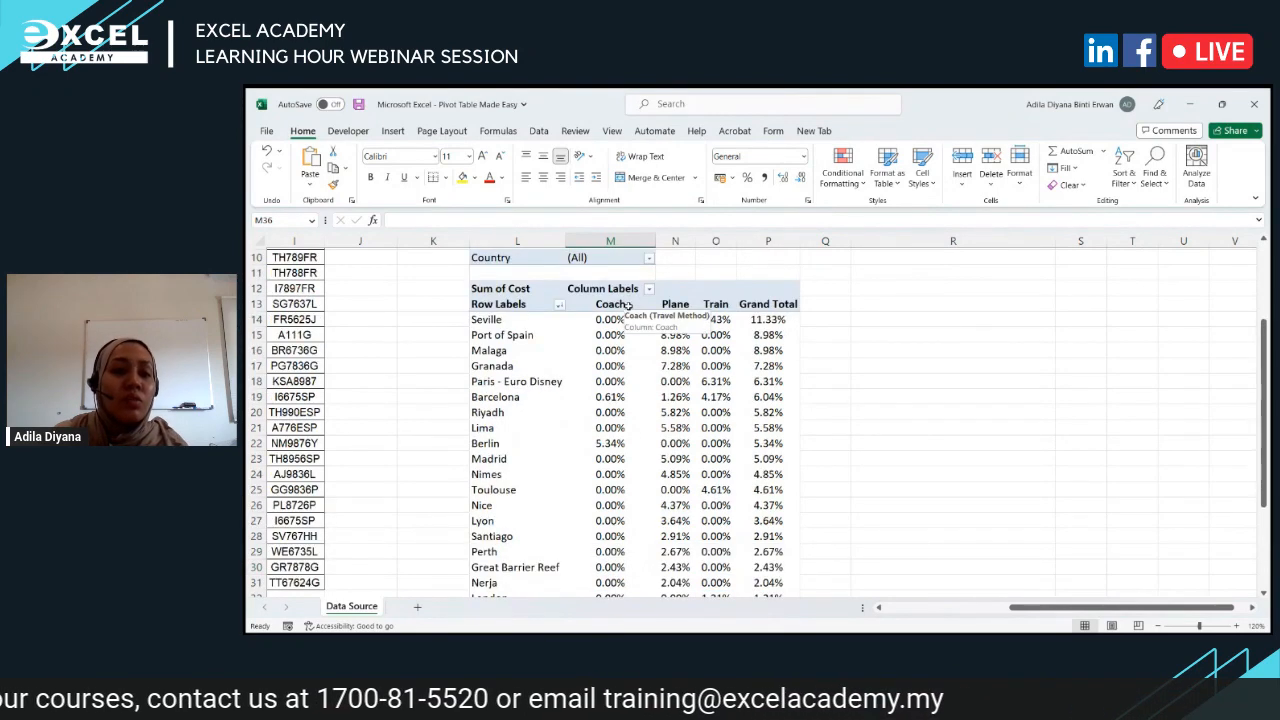
scroll(627, 305, "down", 2)
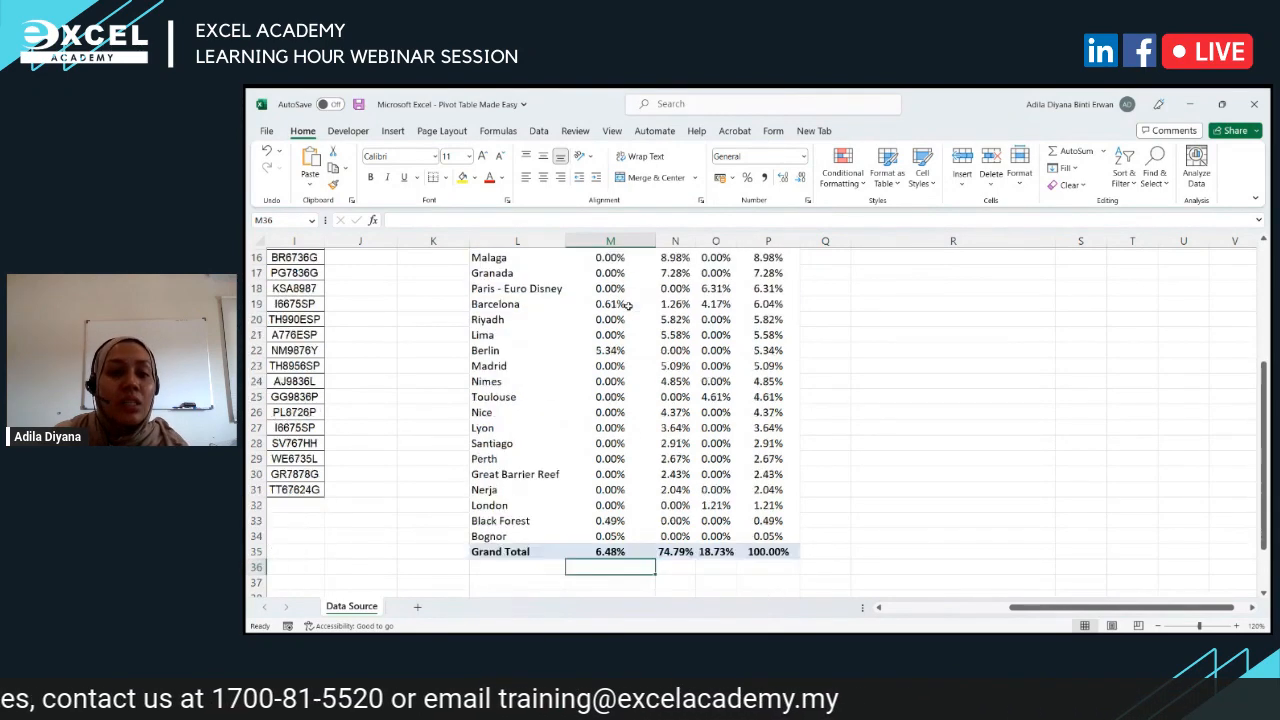
left_click(685, 567)
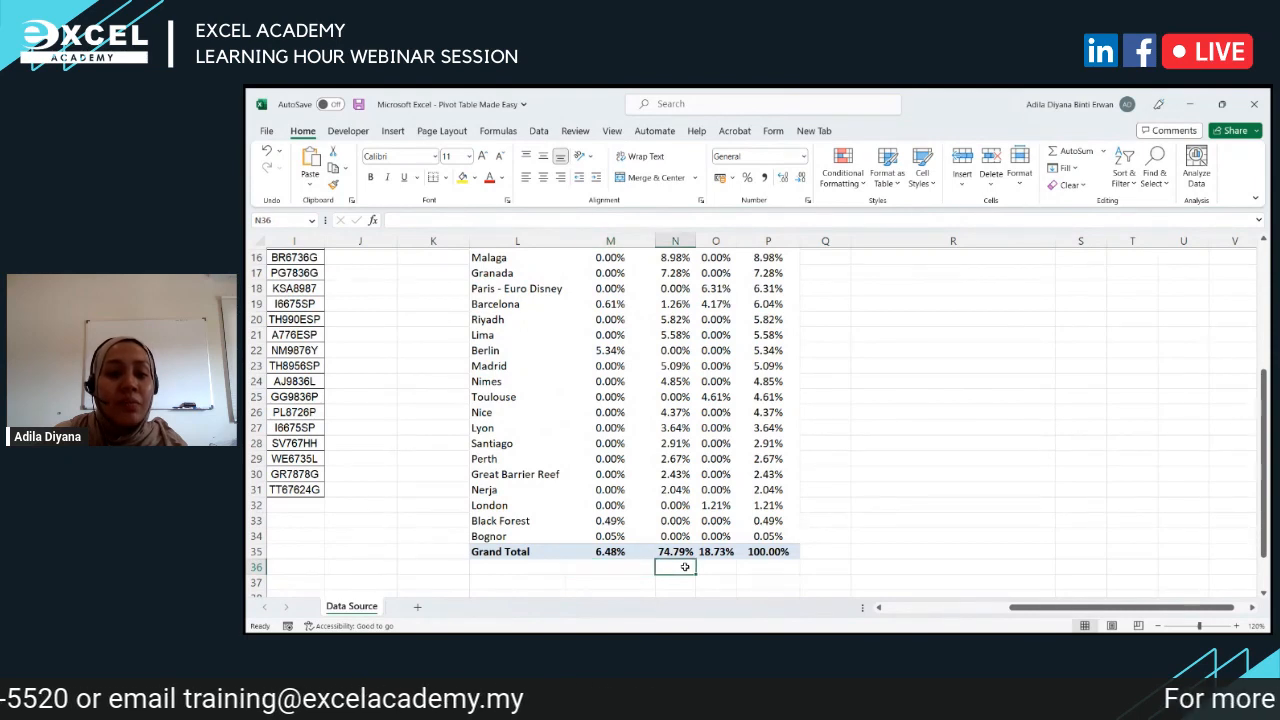
left_click(718, 565)
scroll(718, 565, "up", 4)
scroll(718, 565, "down", 5)
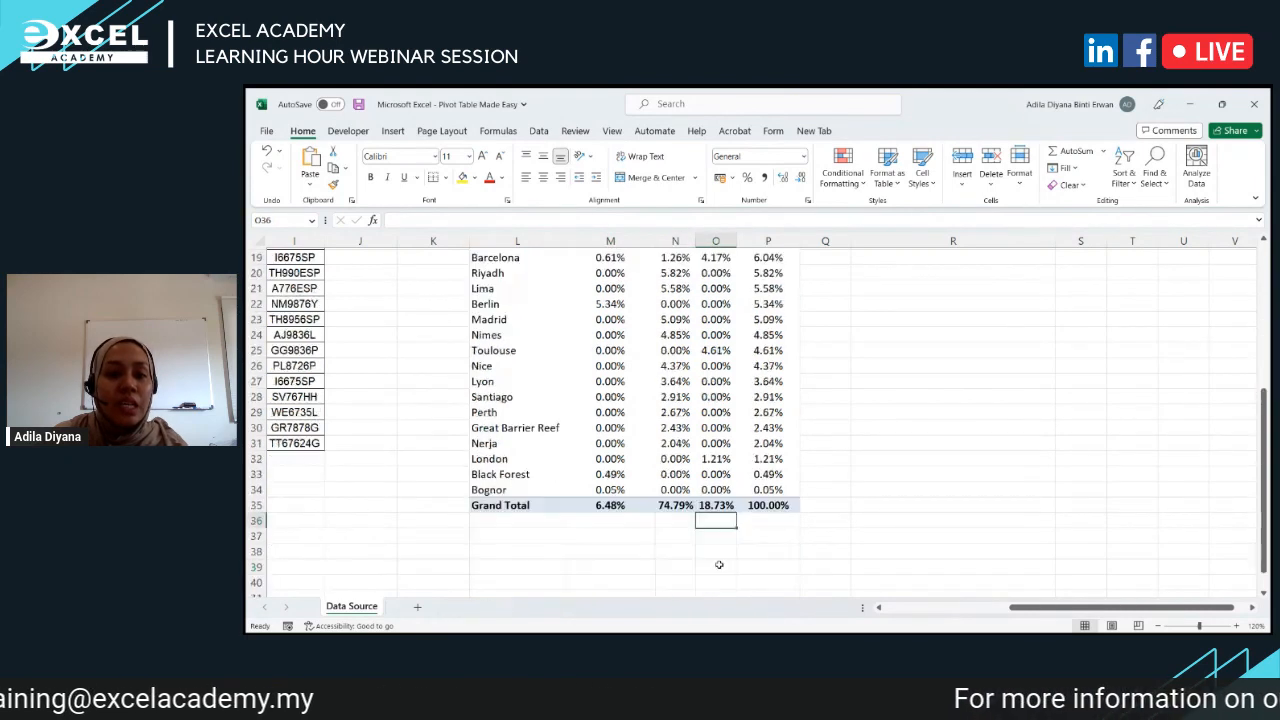
scroll(718, 565, "up", 6)
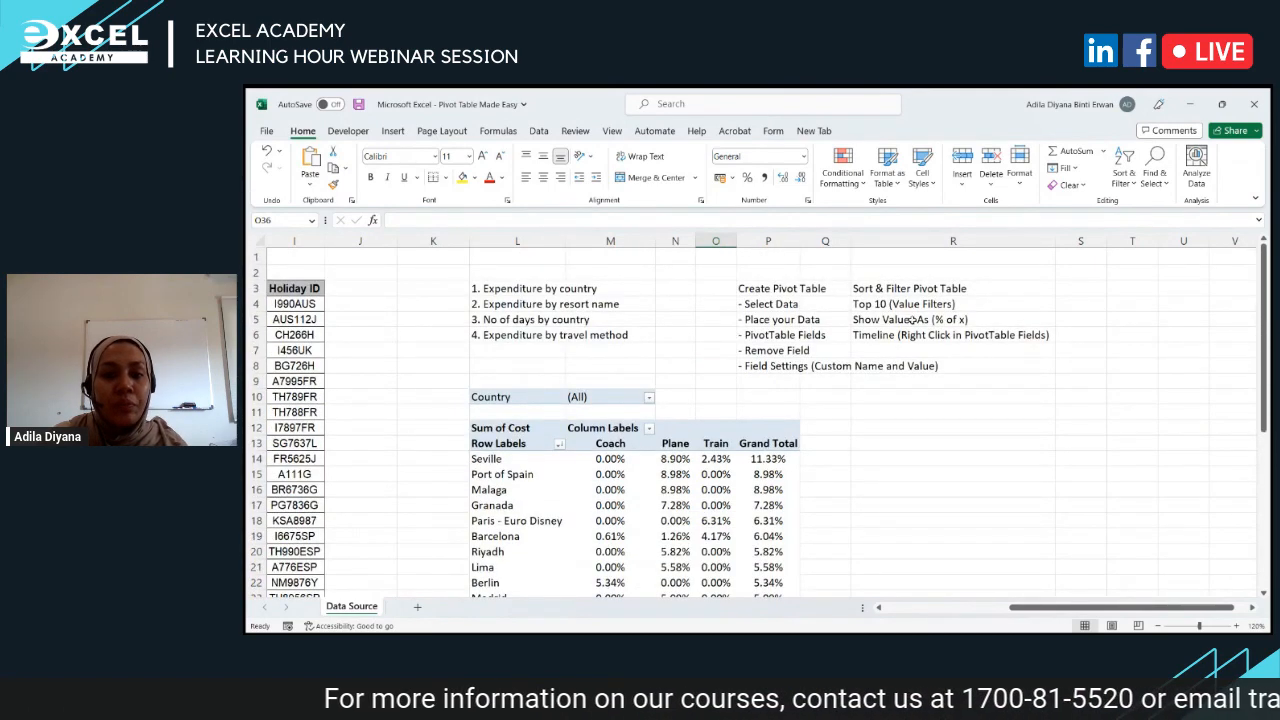
Step: Read the Timeline note and examine the Invoice Date column of the source data from first to last date
left_click(938, 337)
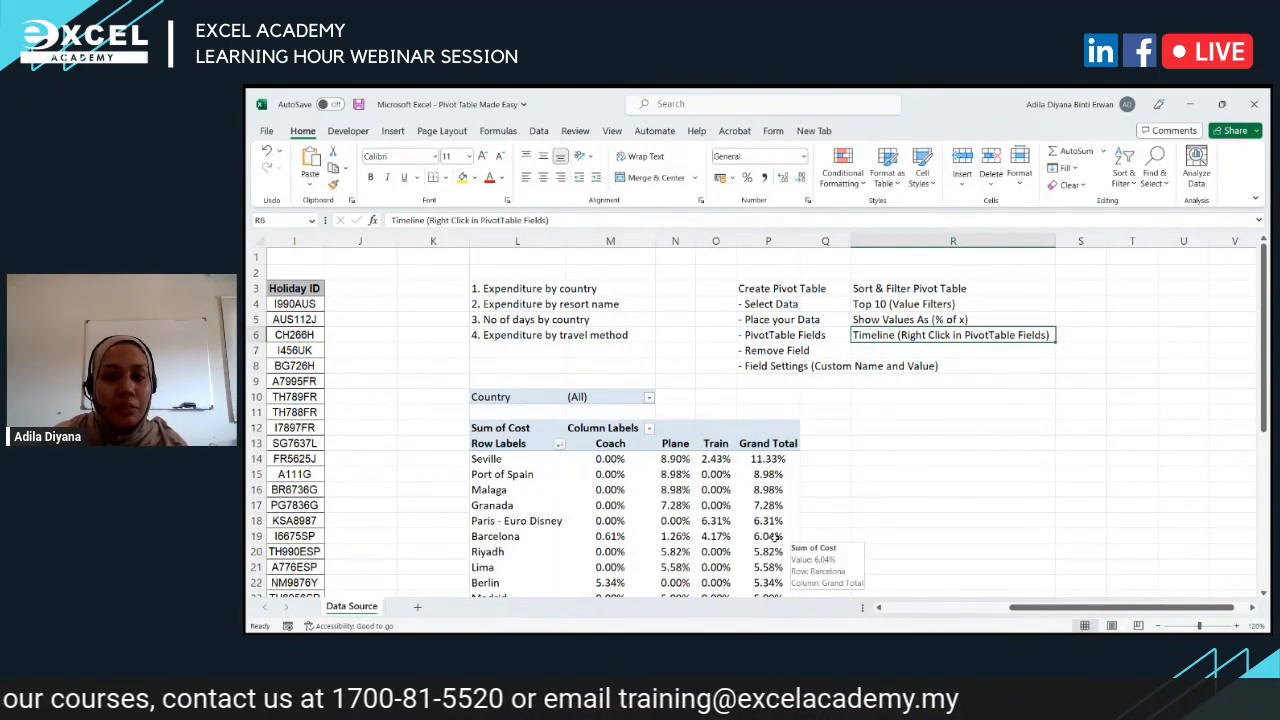
left_click(710, 521)
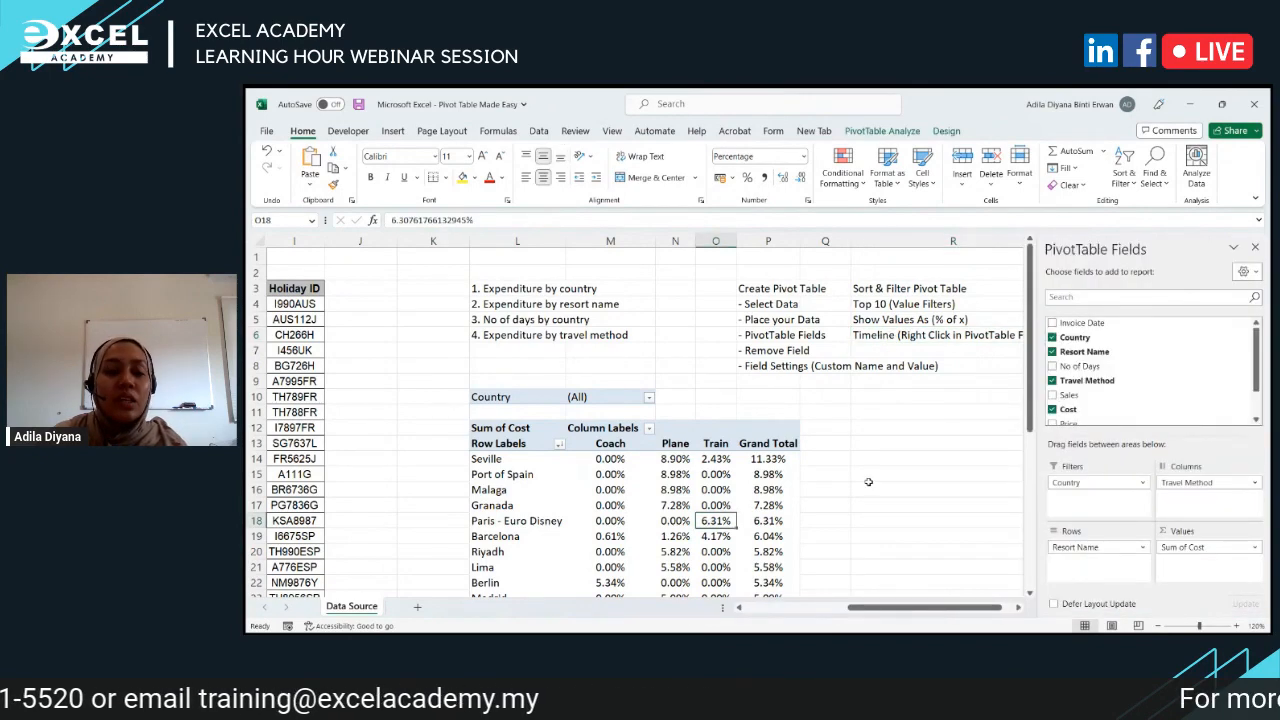
left_click_drag(896, 605, 790, 612)
left_click(300, 241)
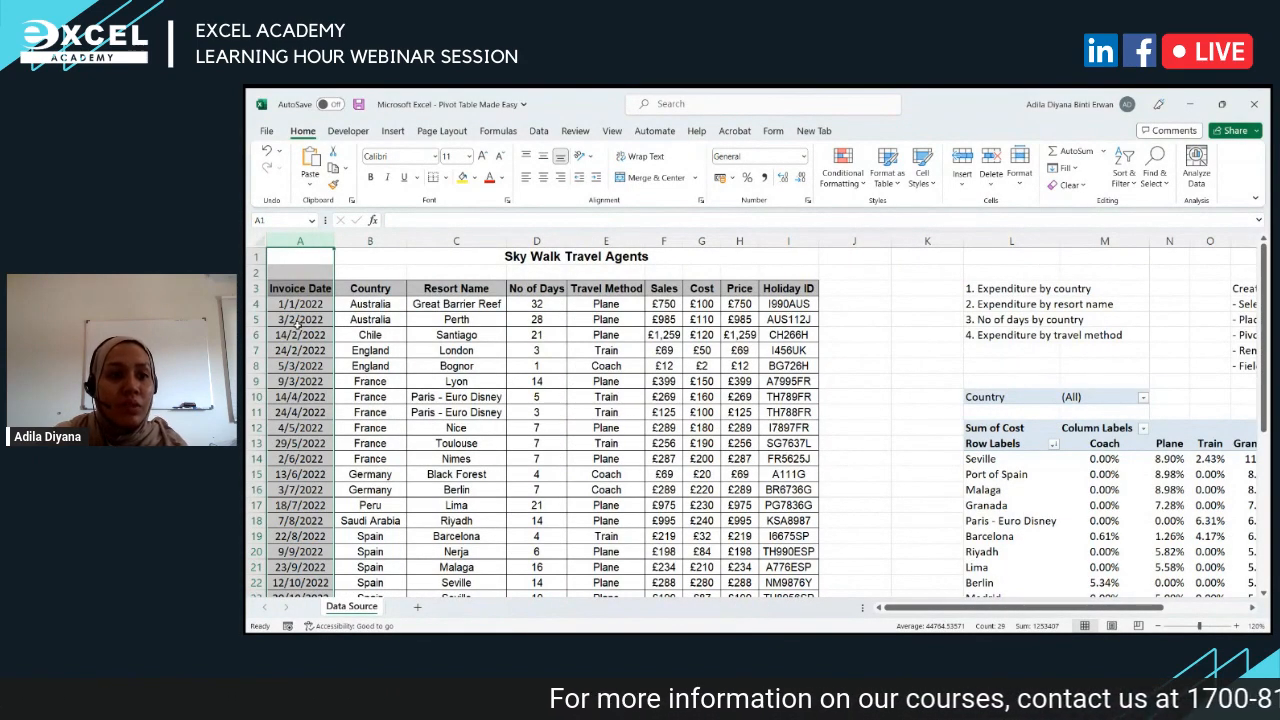
scroll(297, 323, "down", 6)
scroll(297, 325, "up", 6)
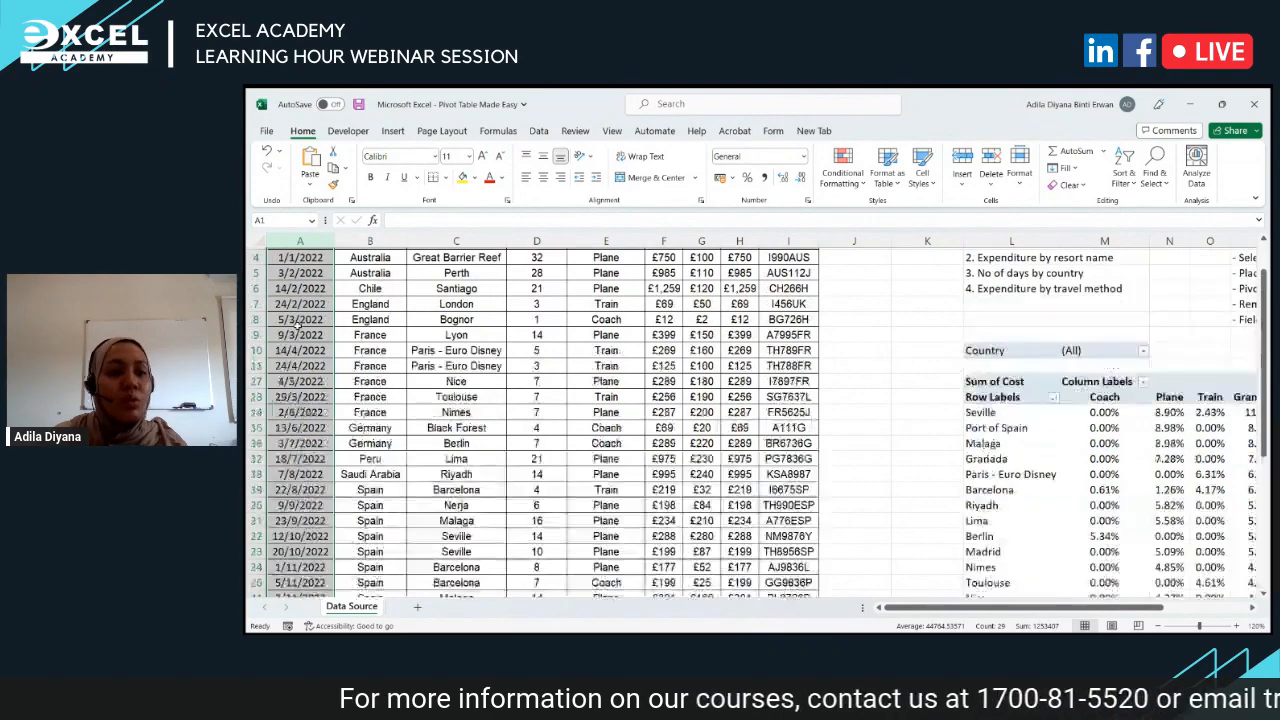
left_click(299, 297)
scroll(318, 343, "down", 8)
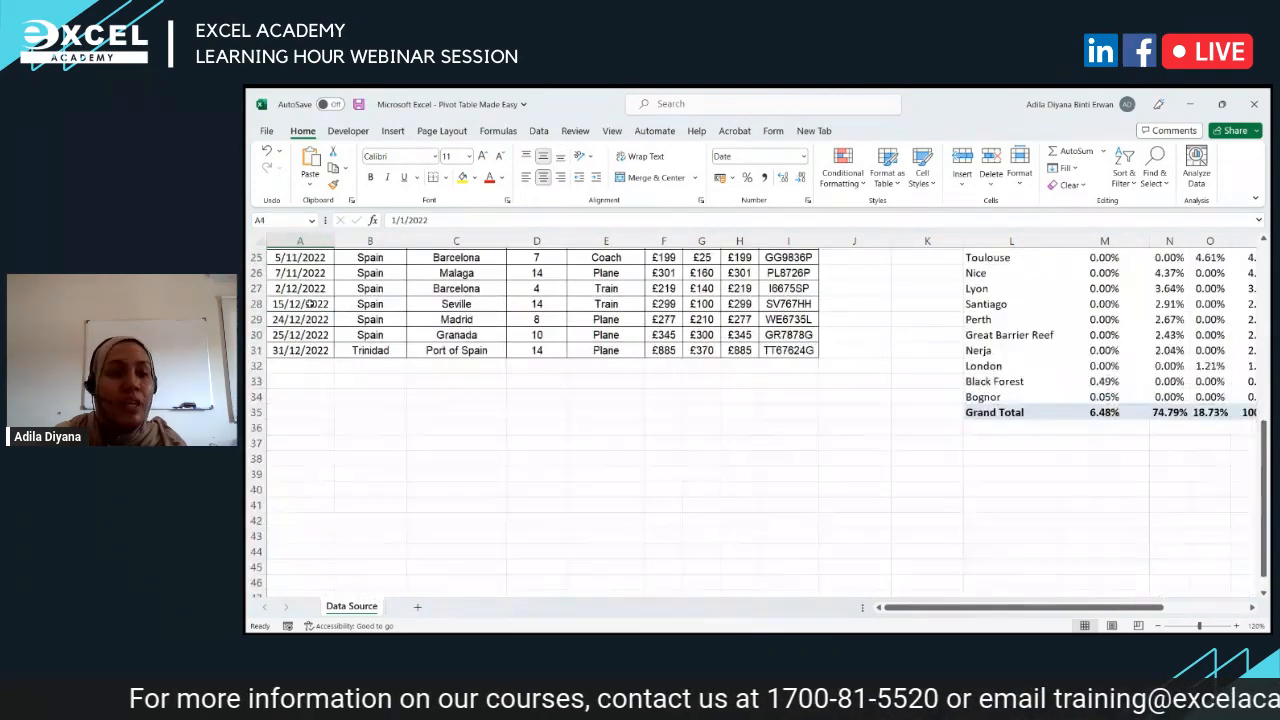
left_click(316, 350)
scroll(310, 351, "up", 8)
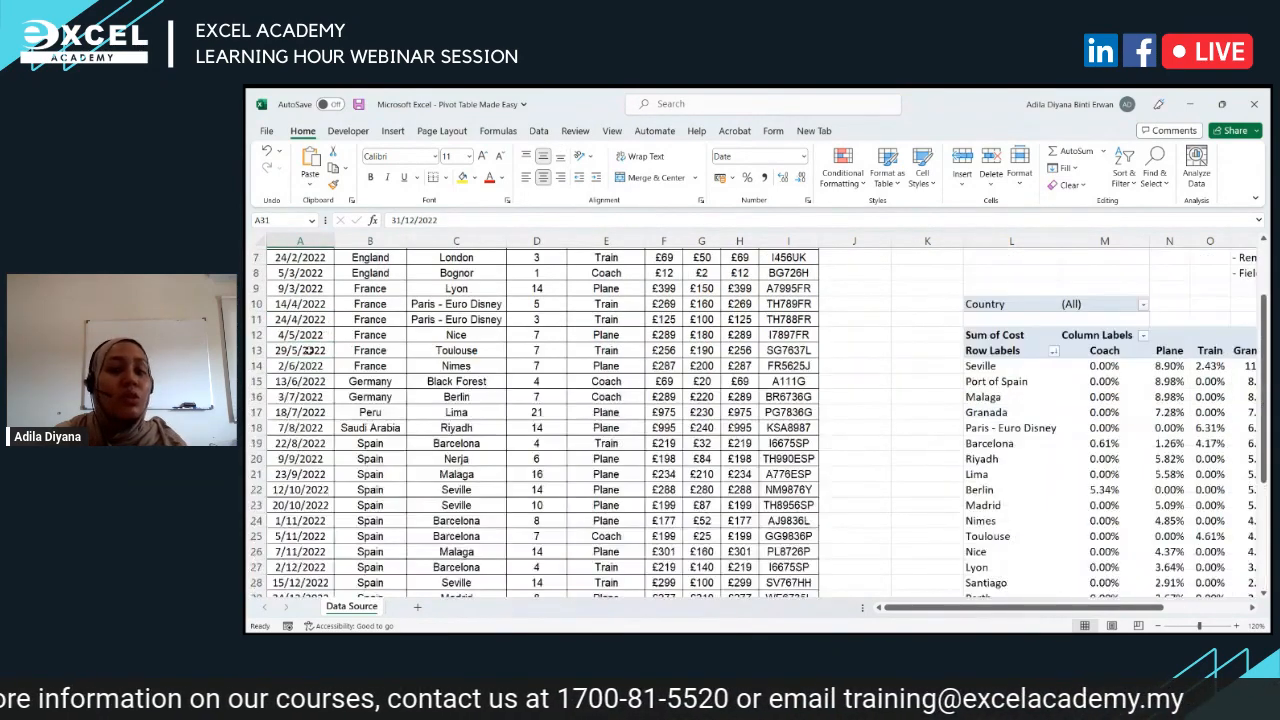
Step: Show the pivot table's Sum of Cost values with No Calculation instead of percentages and check the rows
scroll(740, 343, "right", 3)
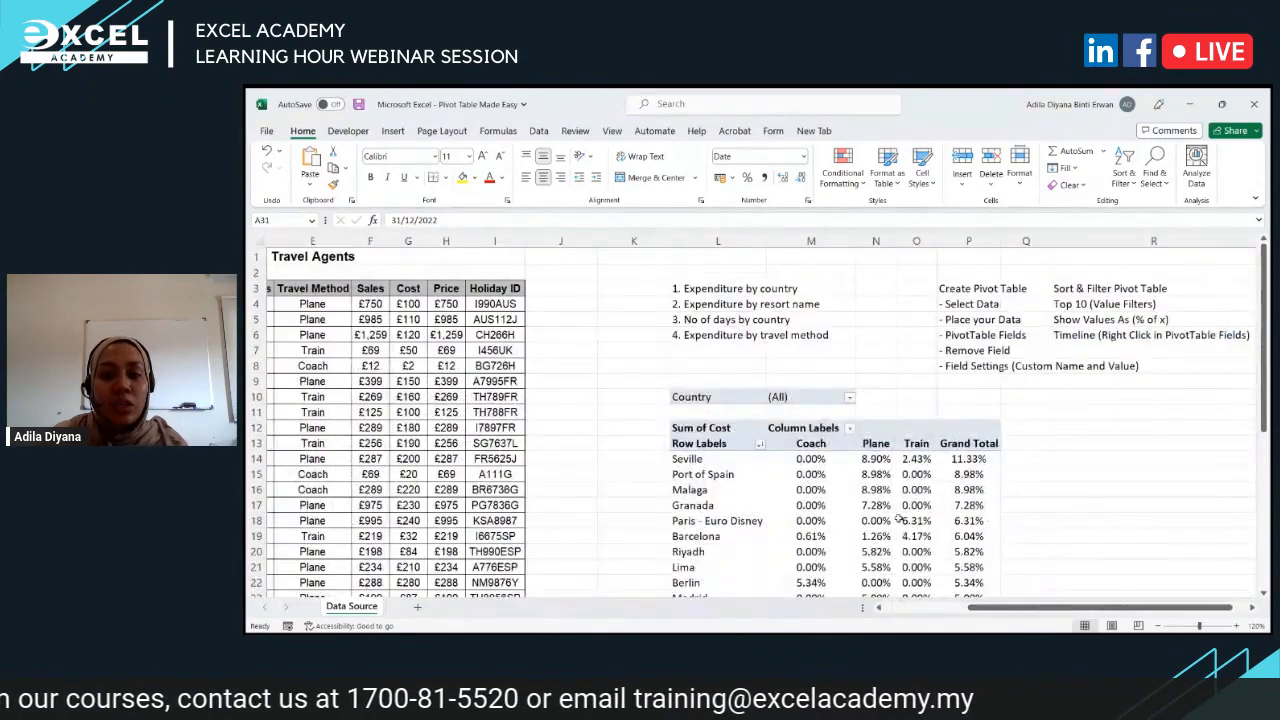
left_click(875, 520)
scroll(916, 605, "right", 3)
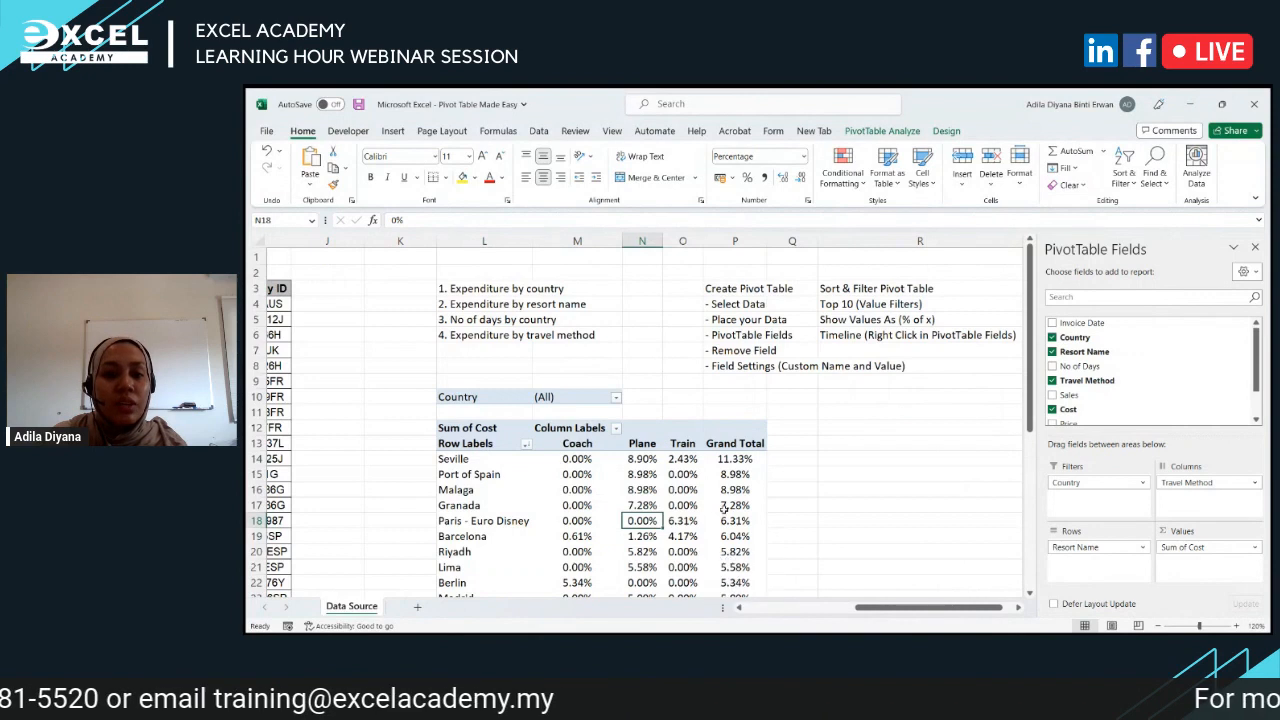
right_click(729, 474)
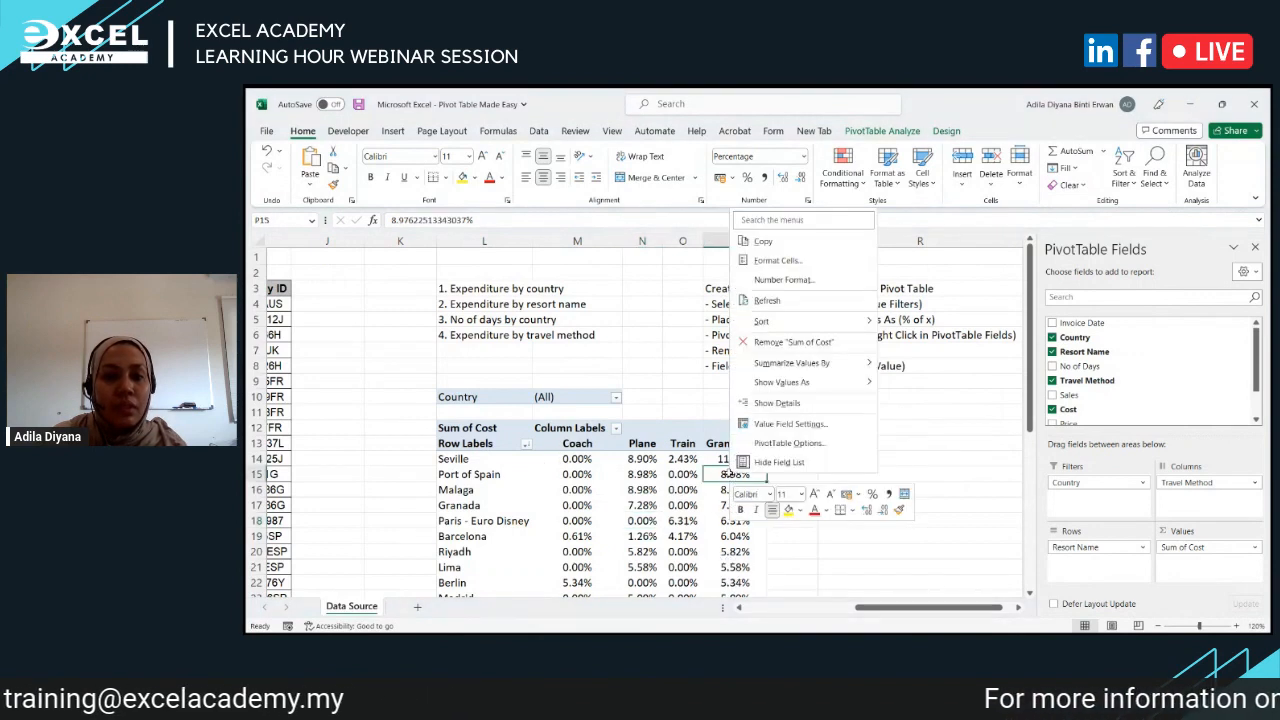
mouse_move(822, 385)
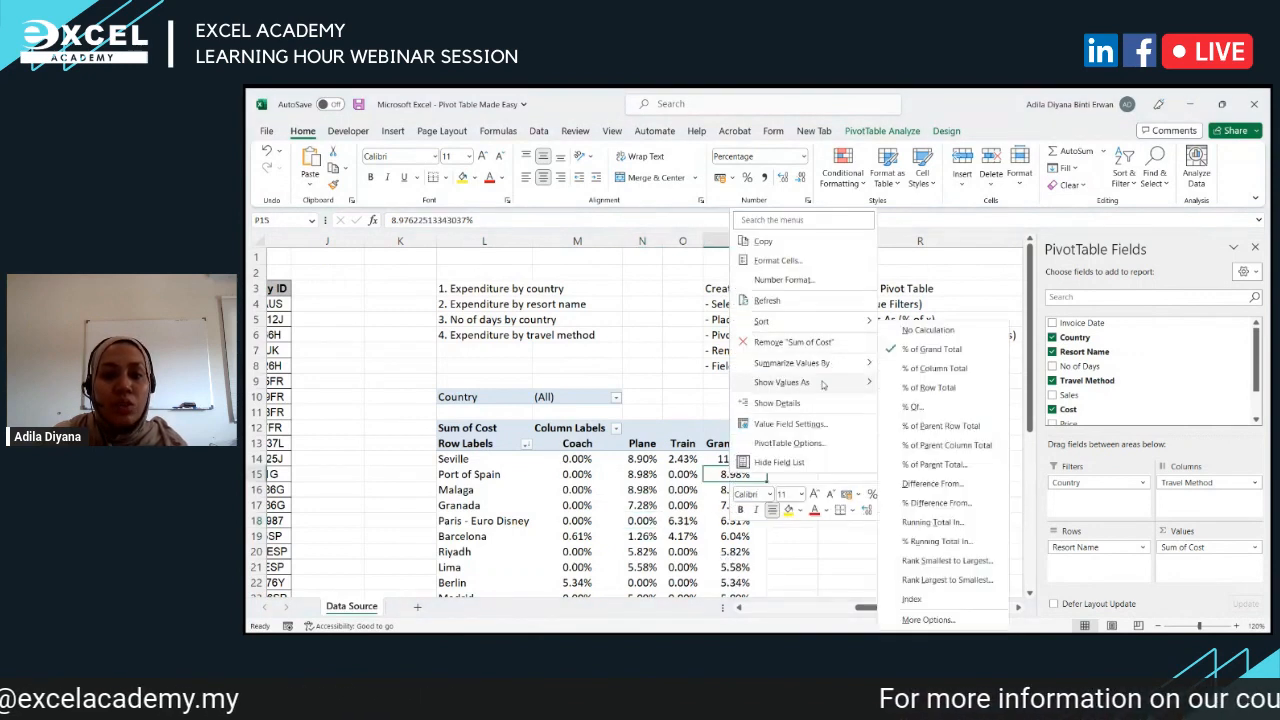
left_click(912, 330)
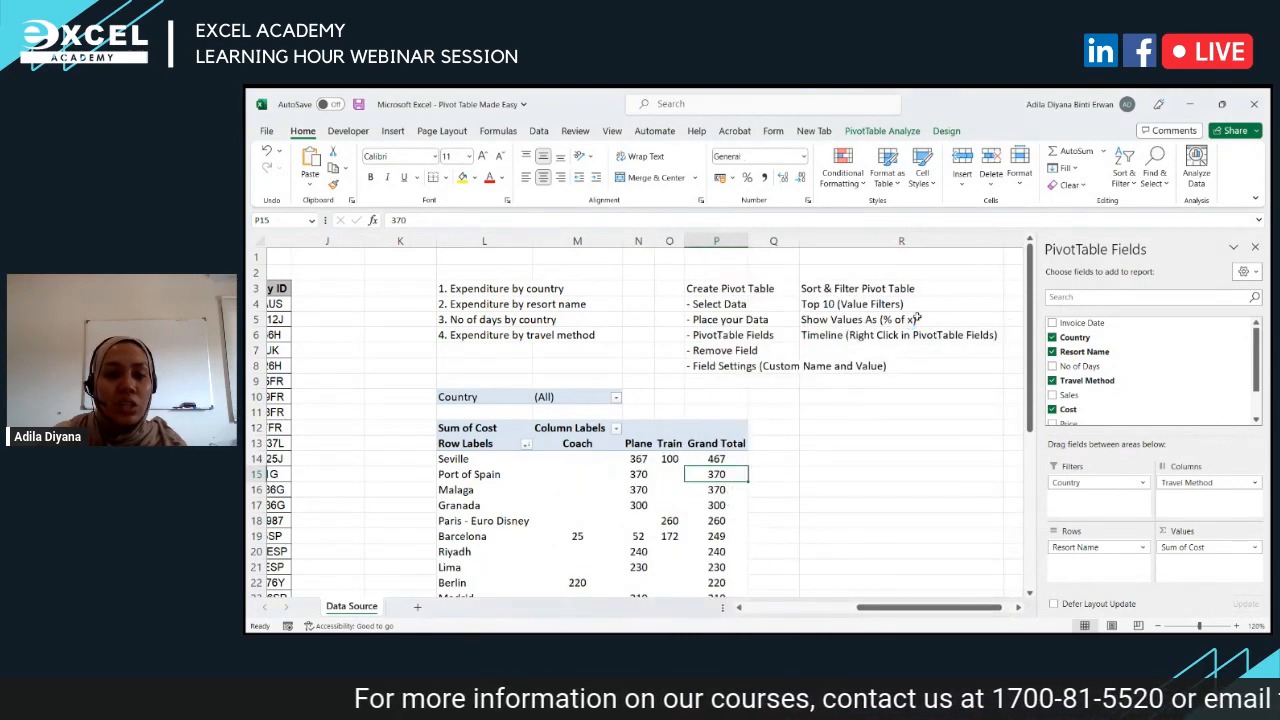
scroll(763, 420, "down", 4)
scroll(763, 420, "up", 3)
scroll(763, 420, "up", 1)
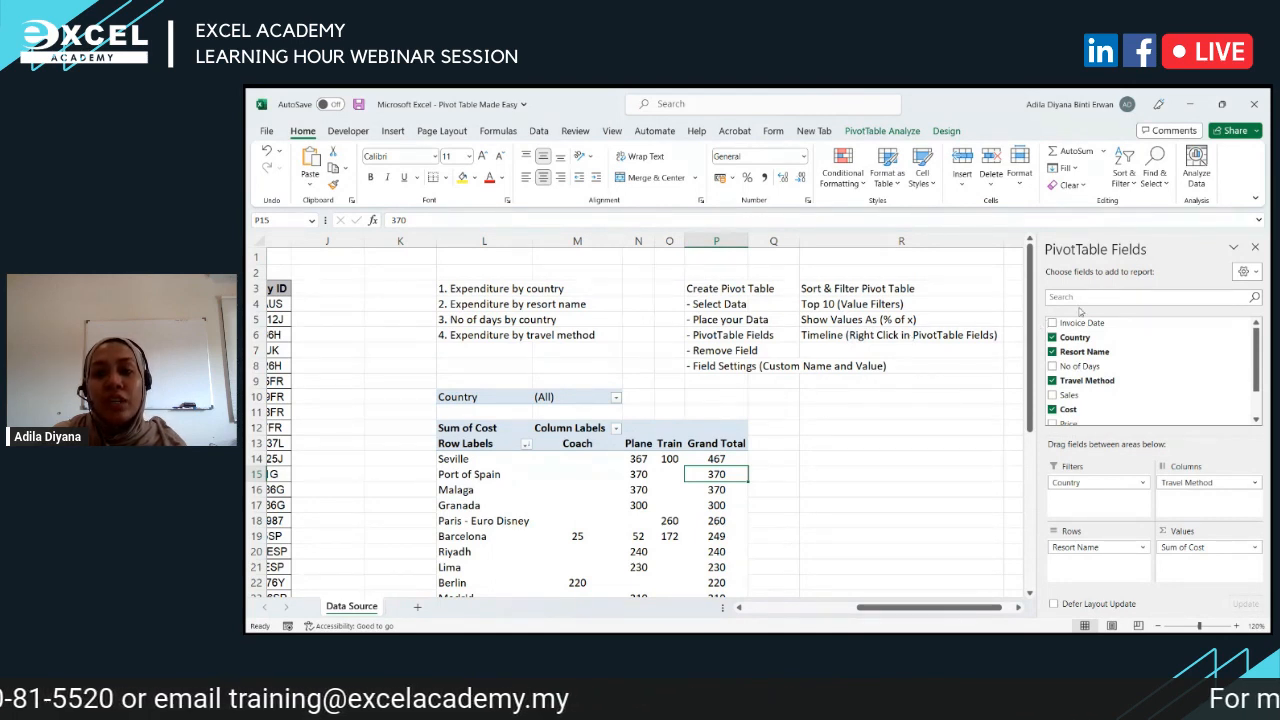
Step: Add the Invoice Date field as a timeline for the pivot table and close the PivotTable field list
scroll(1184, 384, "down", 1)
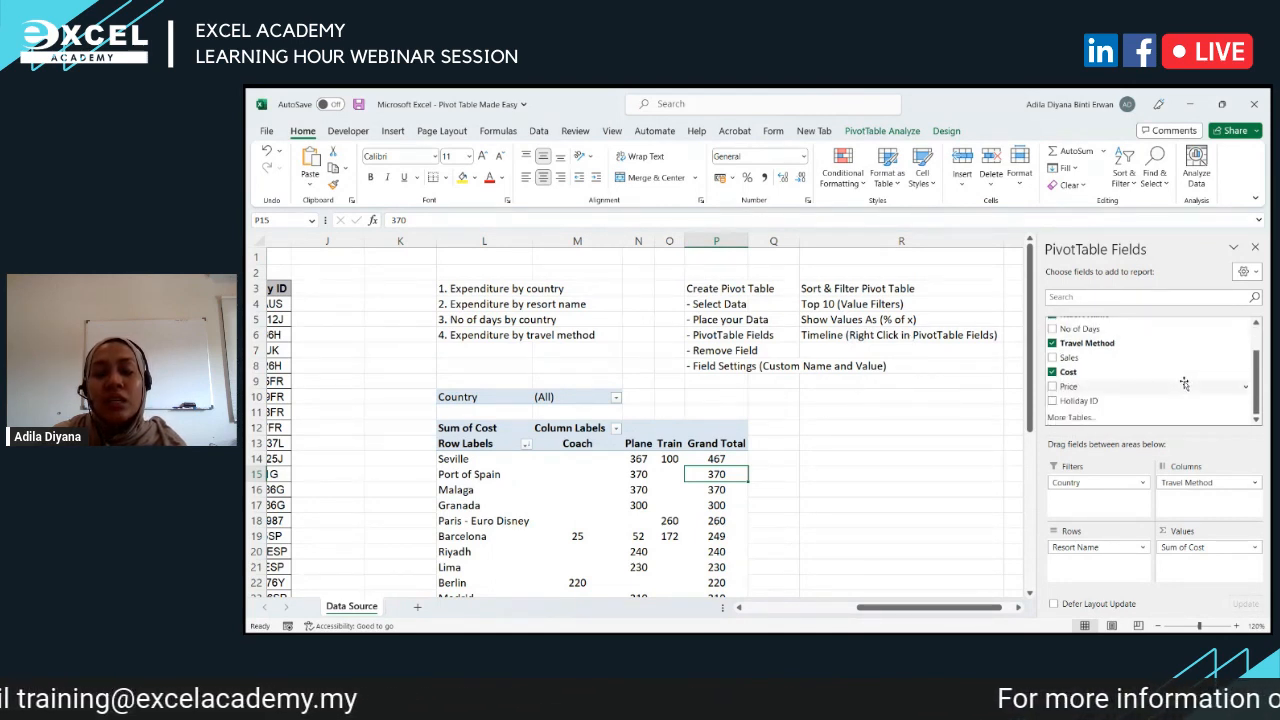
scroll(1184, 384, "up", 1)
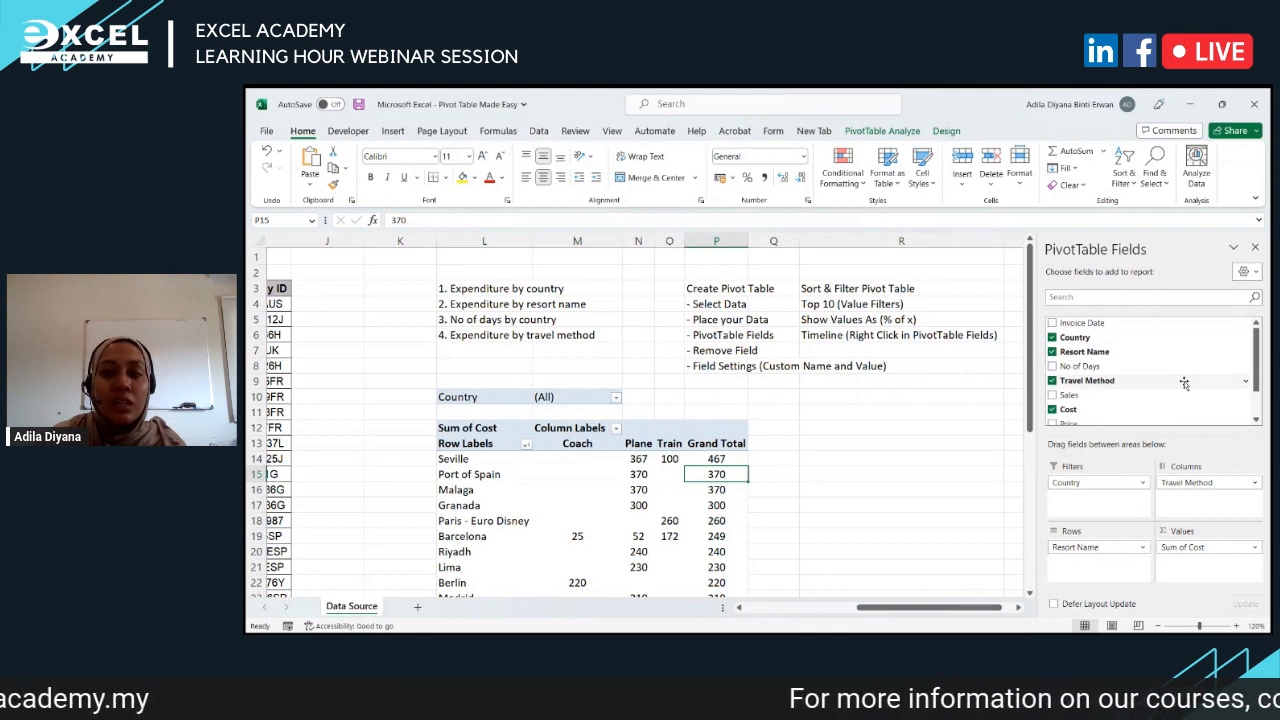
right_click(1112, 324)
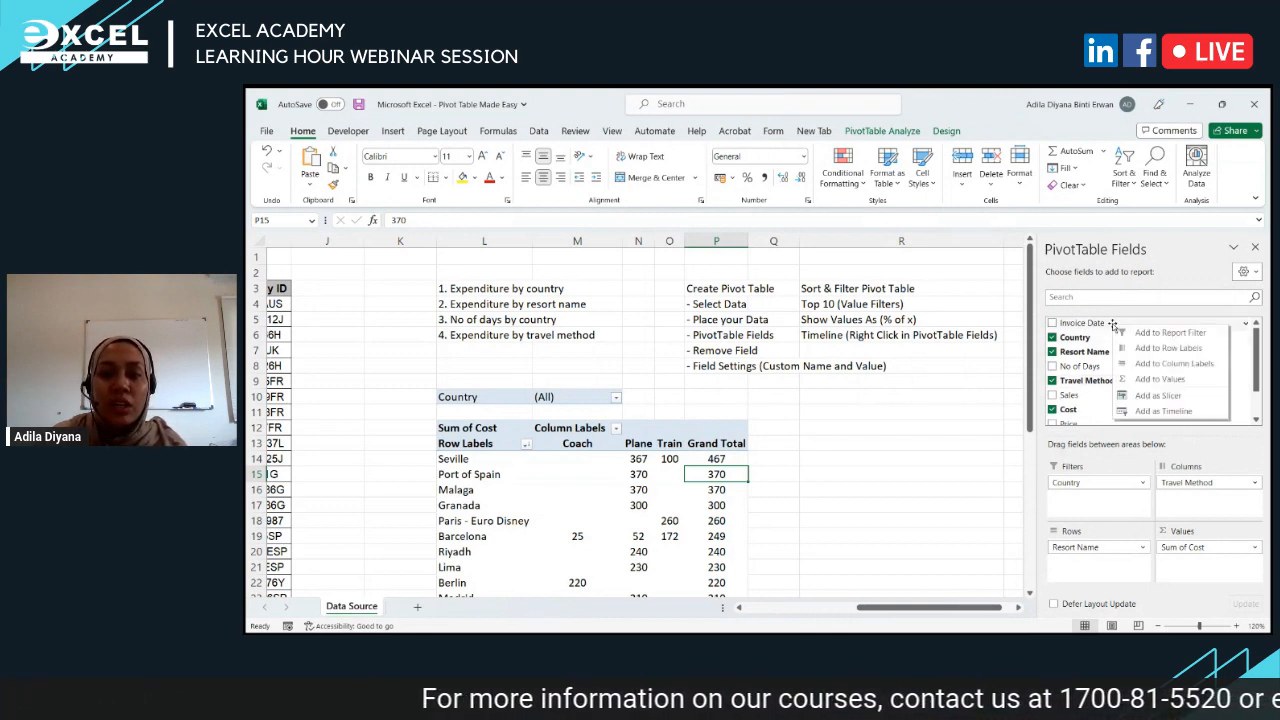
left_click(1163, 411)
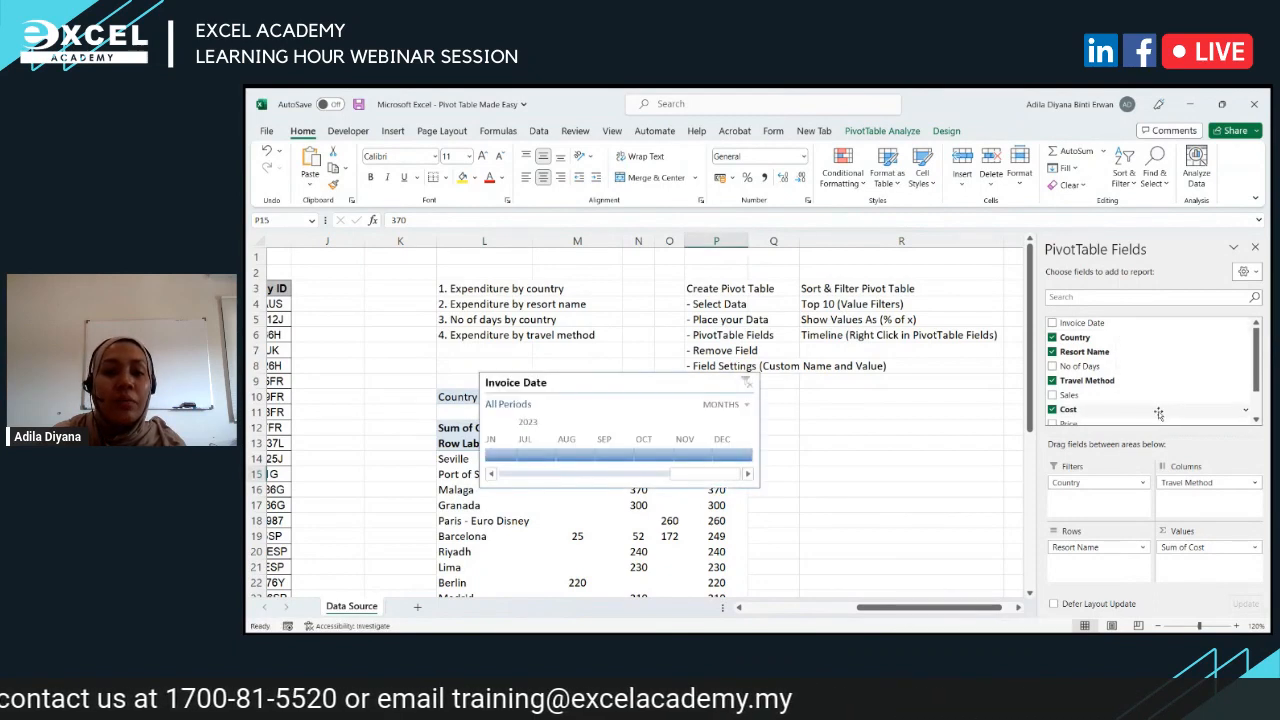
left_click(1255, 247)
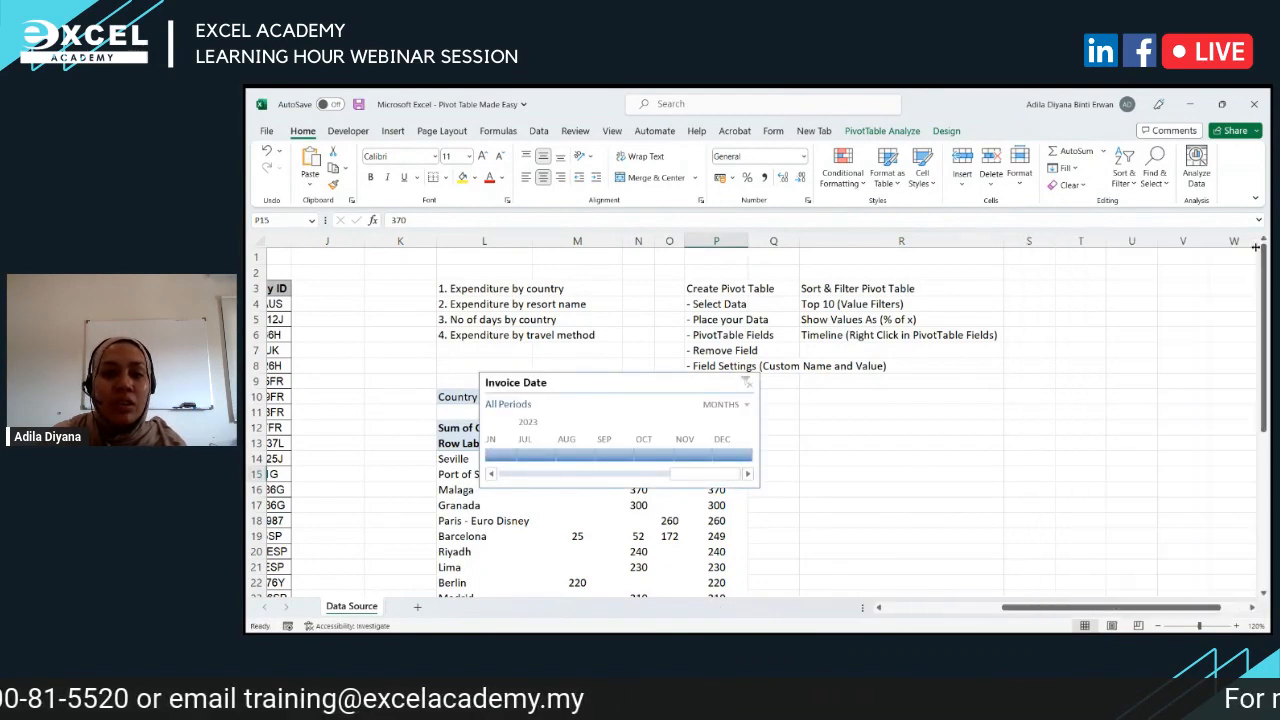
Step: Move the Invoice Date timeline beside the pivot table and widen it to span January to December 2022
left_click_drag(591, 381, 906, 393)
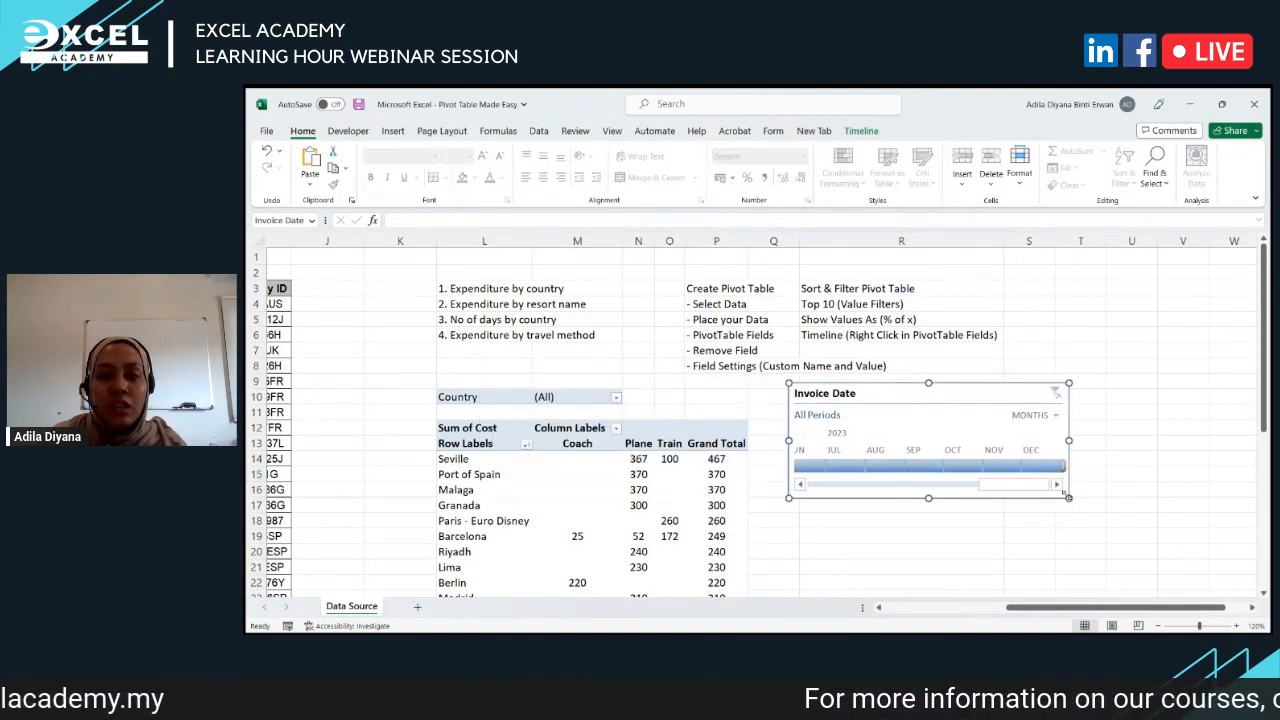
left_click_drag(1067, 497, 840, 505)
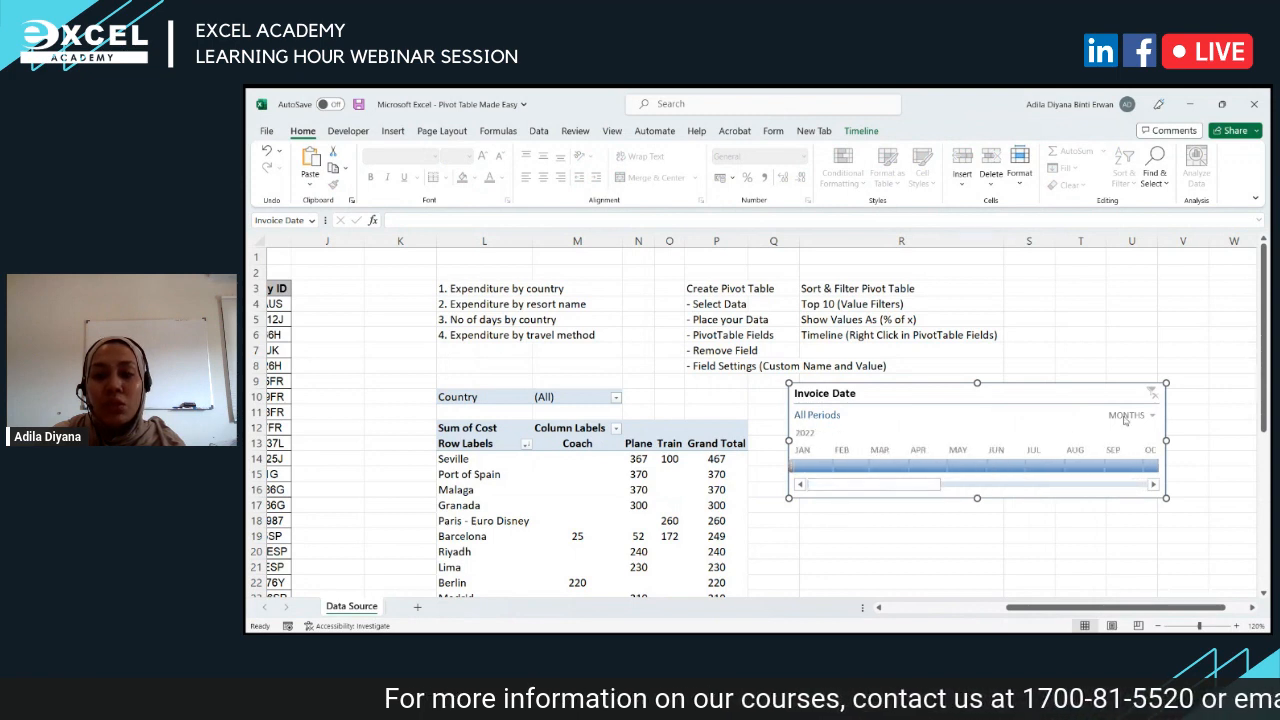
left_click_drag(1164, 440, 1249, 440)
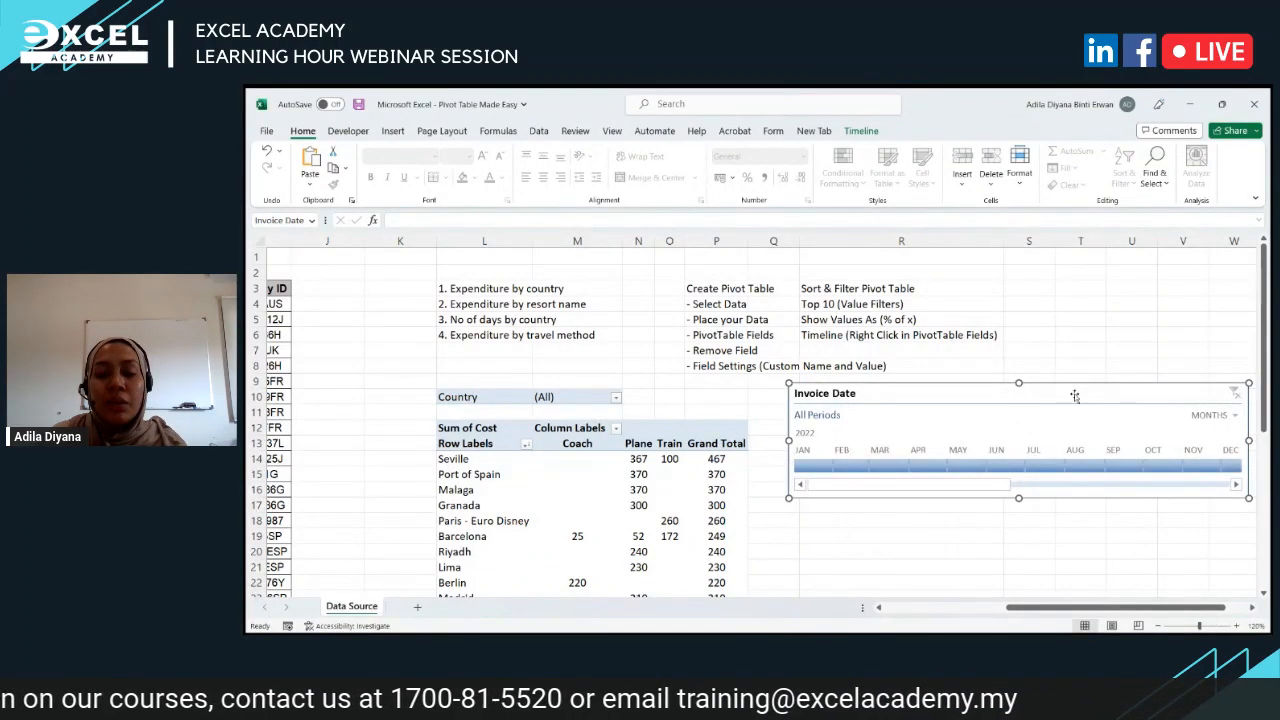
left_click_drag(1080, 390, 1049, 433)
left_click(900, 567)
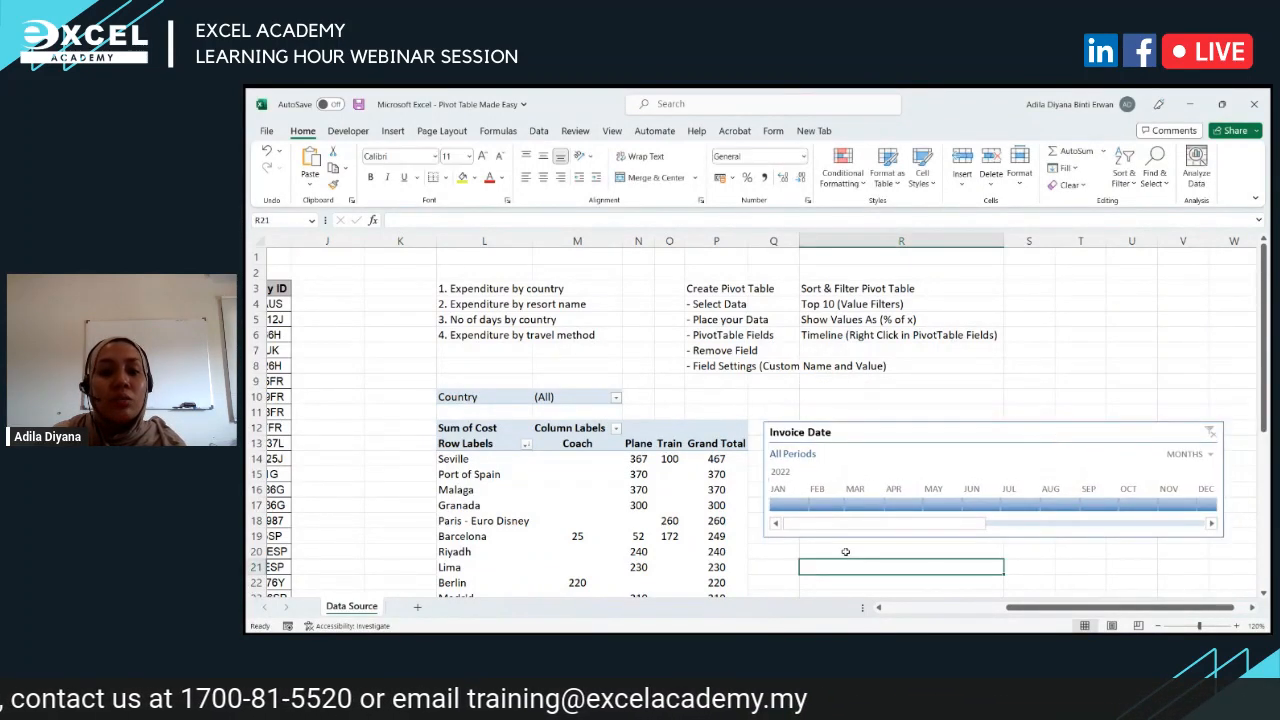
Step: Check the pivot table's overall Grand Total cost for all periods
scroll(545, 535, "down", 4)
scroll(545, 535, "down", 1)
left_click(705, 556)
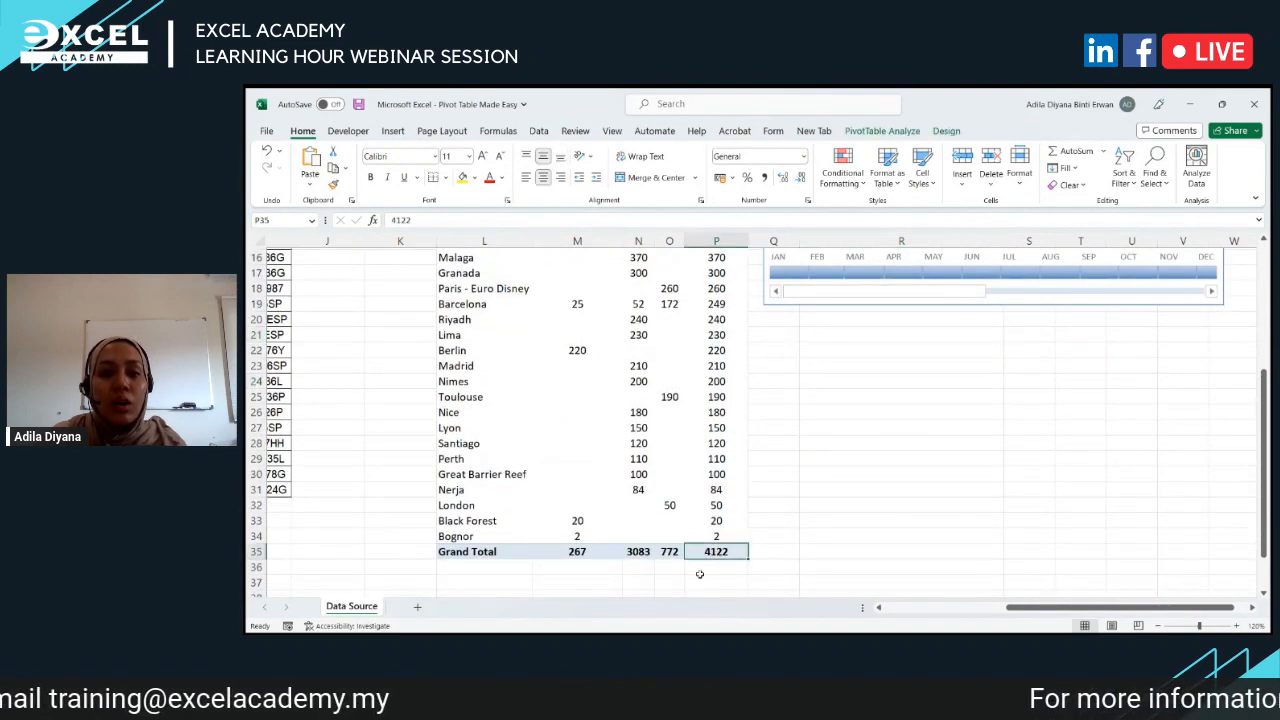
scroll(699, 574, "up", 1)
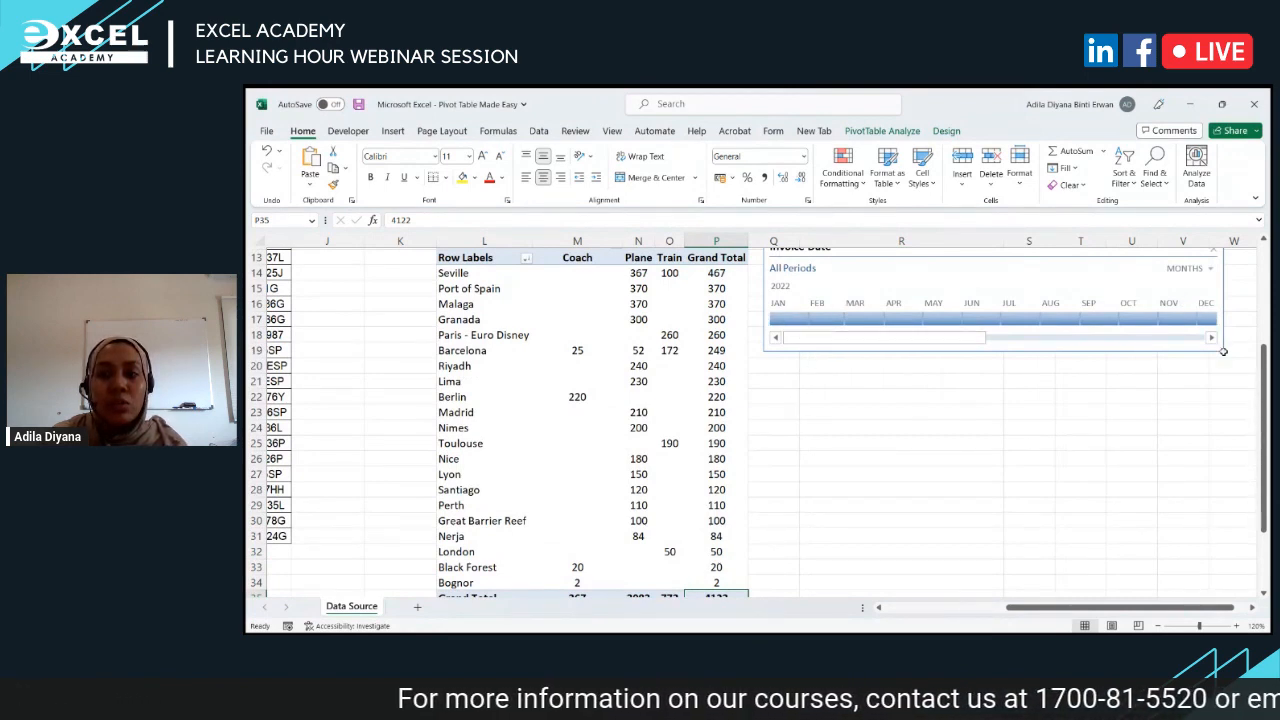
Step: Widen the Invoice Date timeline slightly beyond its December column
left_click(1222, 351)
left_click_drag(1222, 351, 1232, 351)
left_click(1094, 412)
scroll(1094, 412, "down", 2)
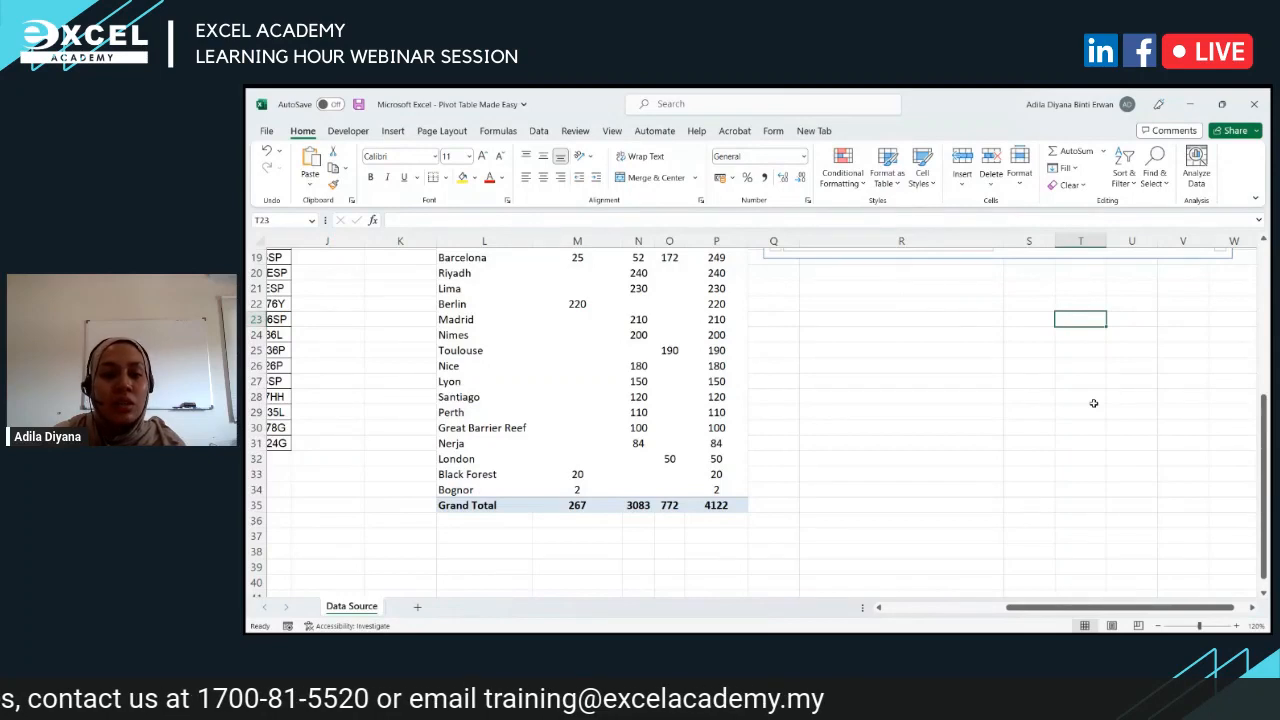
scroll(1094, 403, "up", 3)
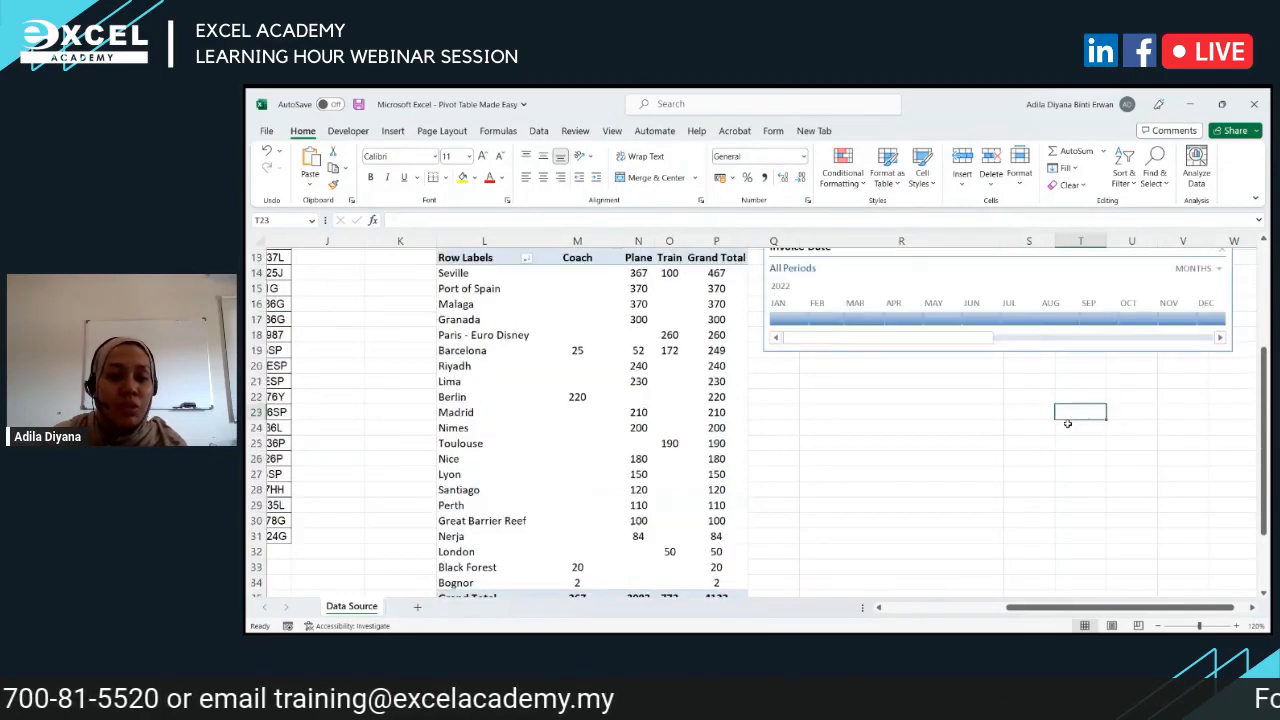
Step: Filter the pivot table by invoice date to January 2022, extend the period to February 2022 and review the costs
left_click(790, 366)
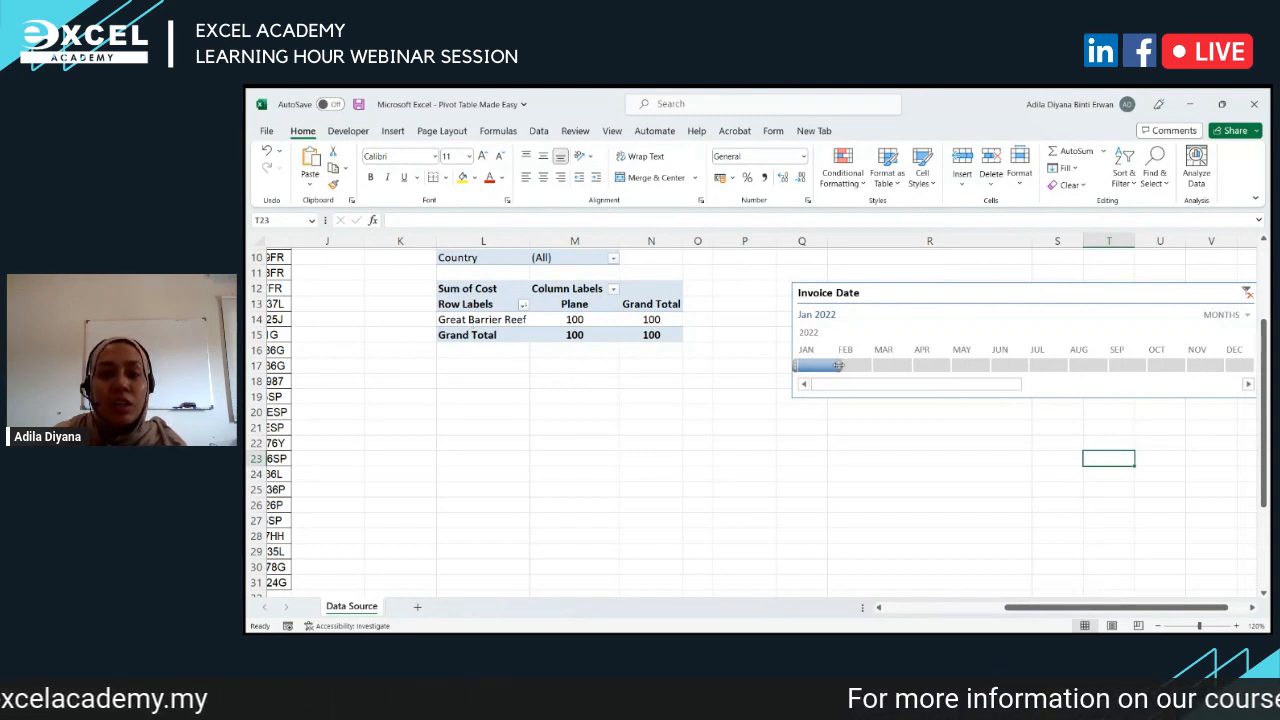
left_click_drag(838, 366, 874, 366)
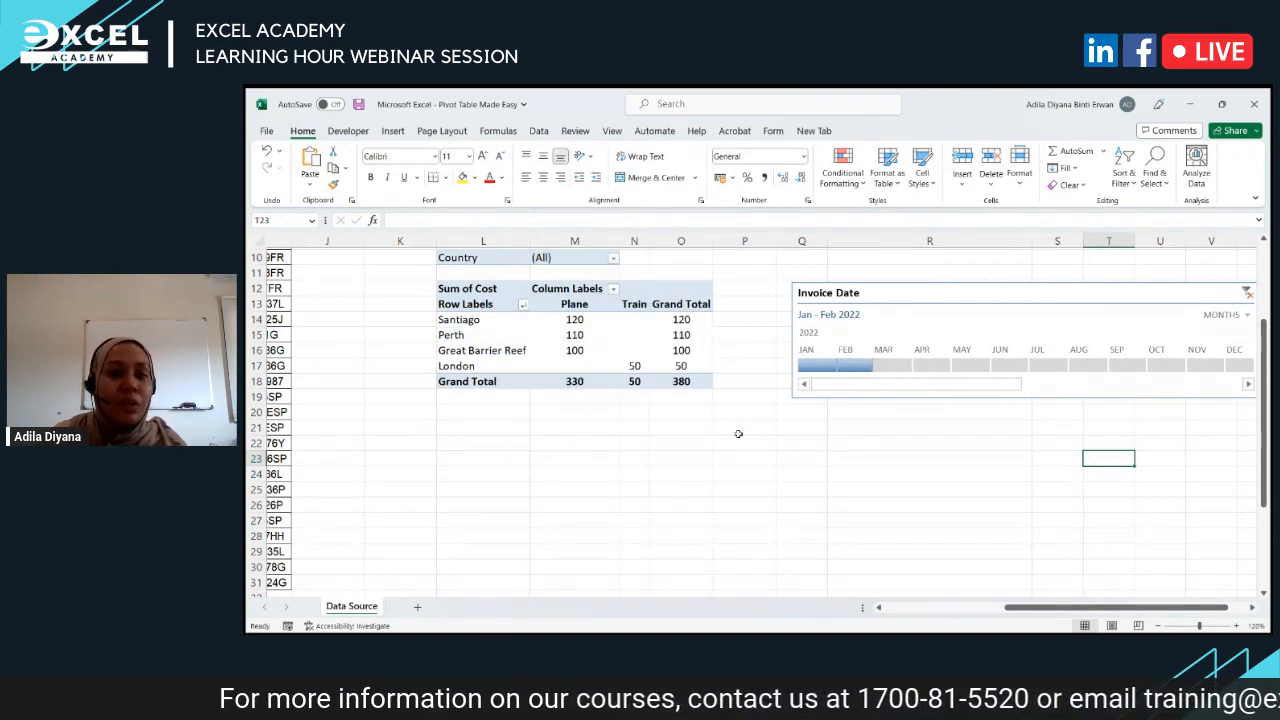
scroll(738, 433, "up", 3)
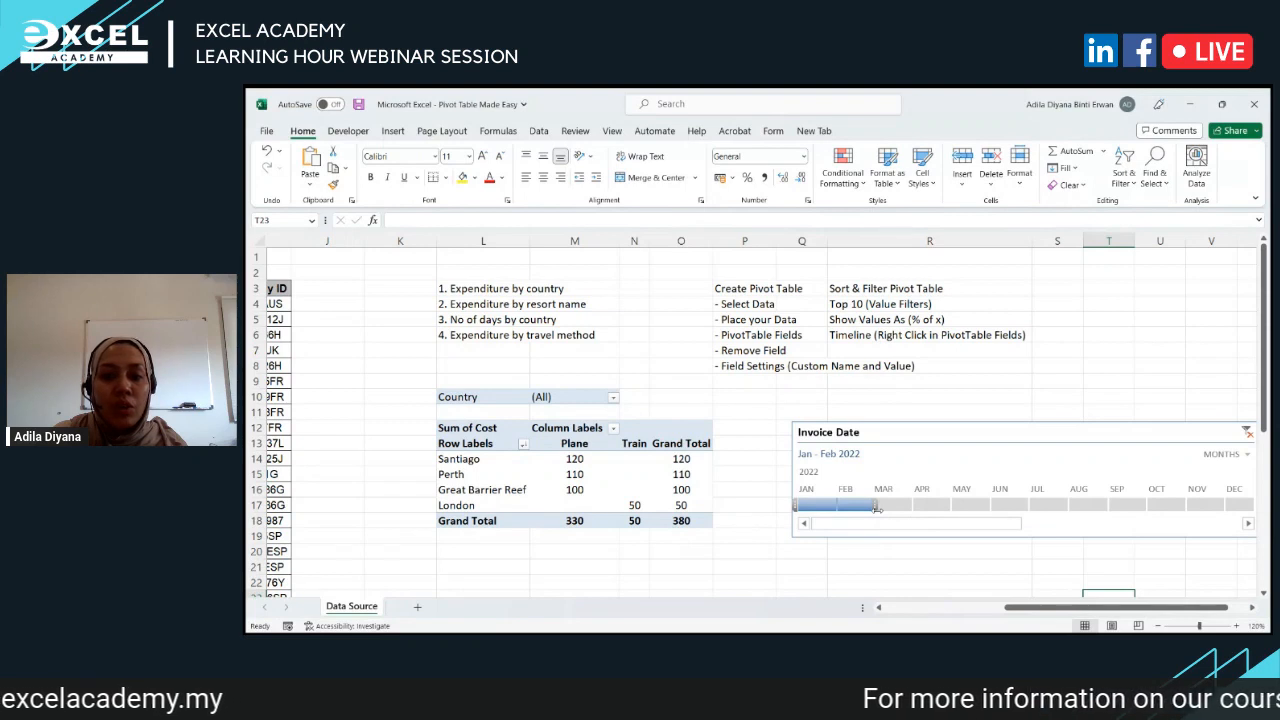
Step: Extend the timeline period to Q1 2022 and on to June 2022, and check the half-year Grand Total
left_click_drag(890, 511, 904, 513)
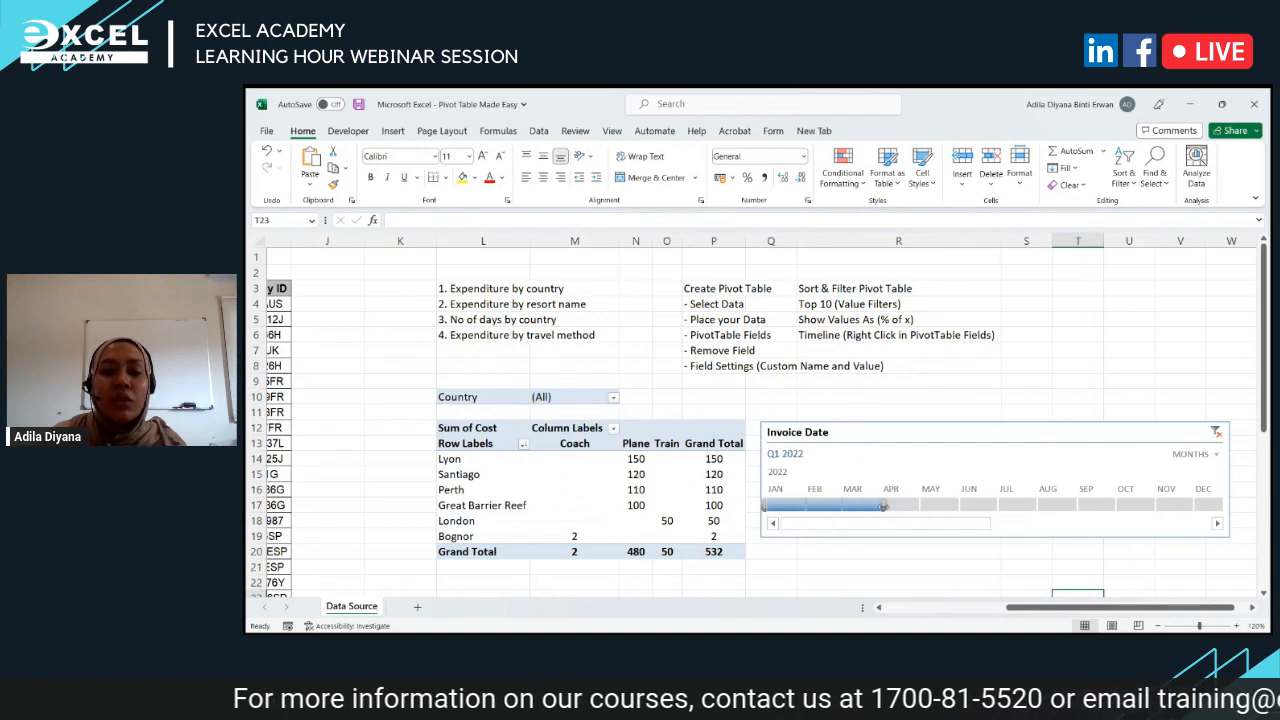
left_click_drag(883, 507, 1003, 507)
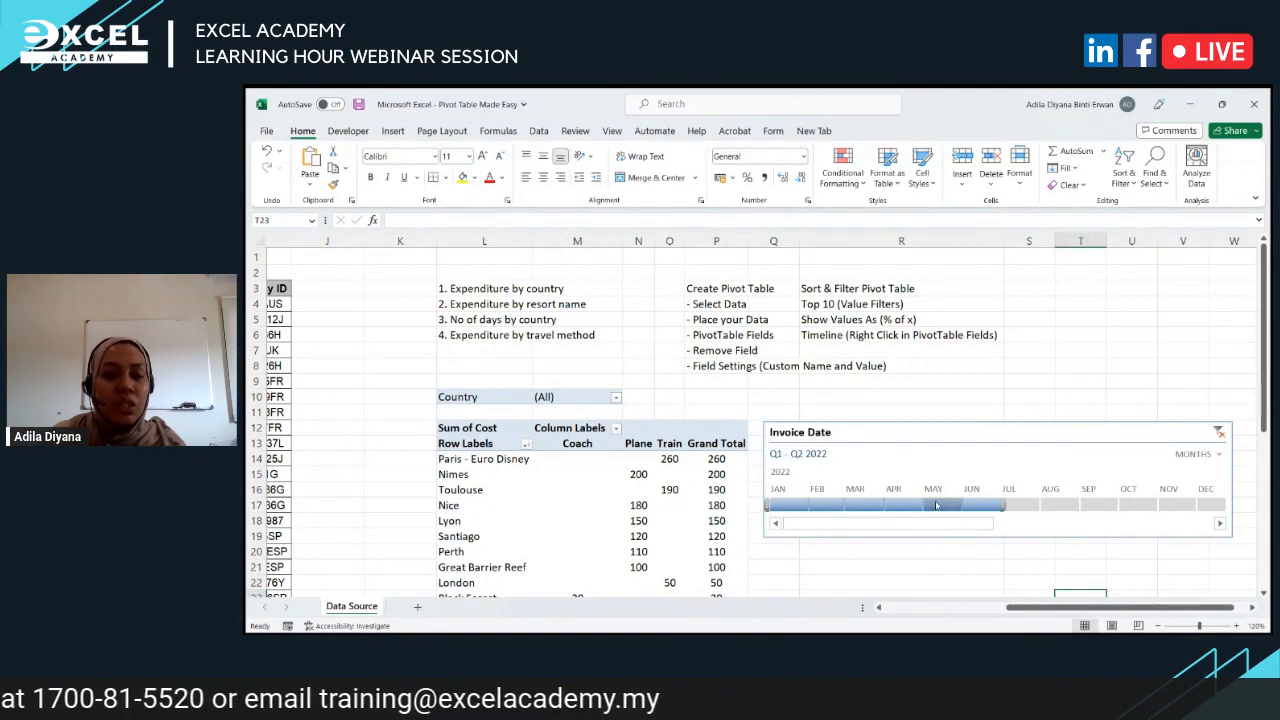
scroll(720, 495, "down", 3)
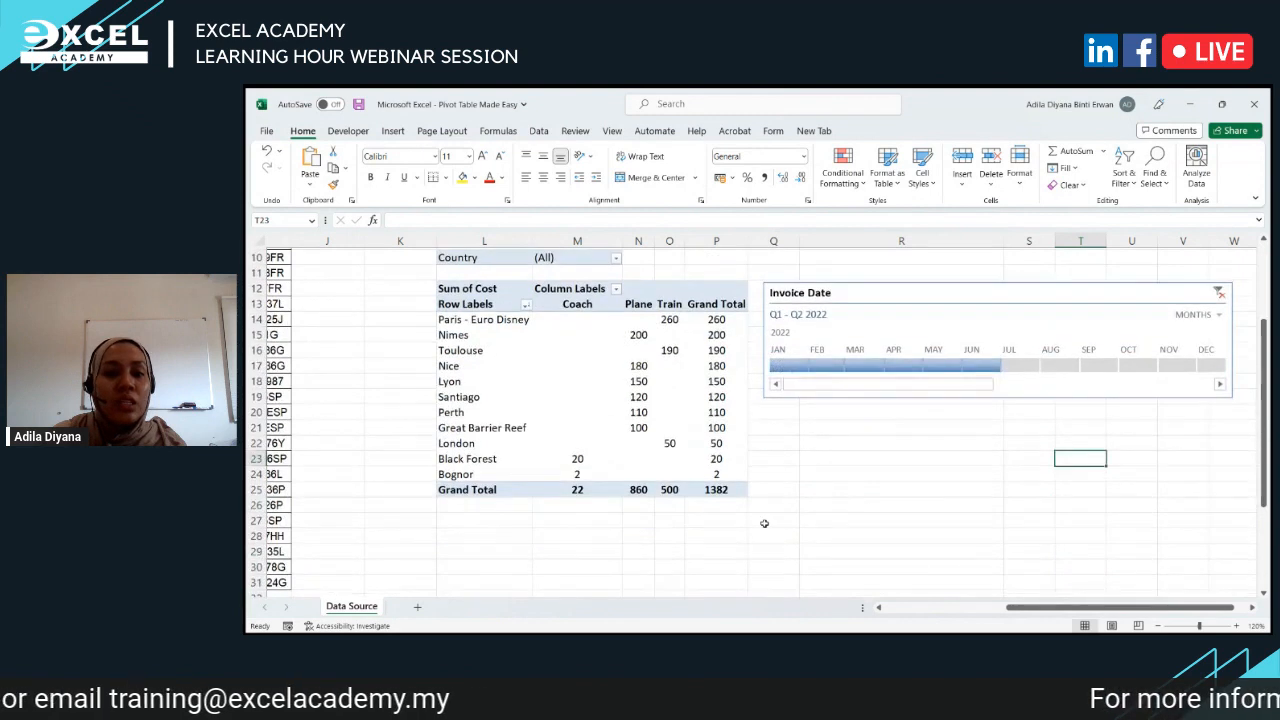
mouse_move(718, 492)
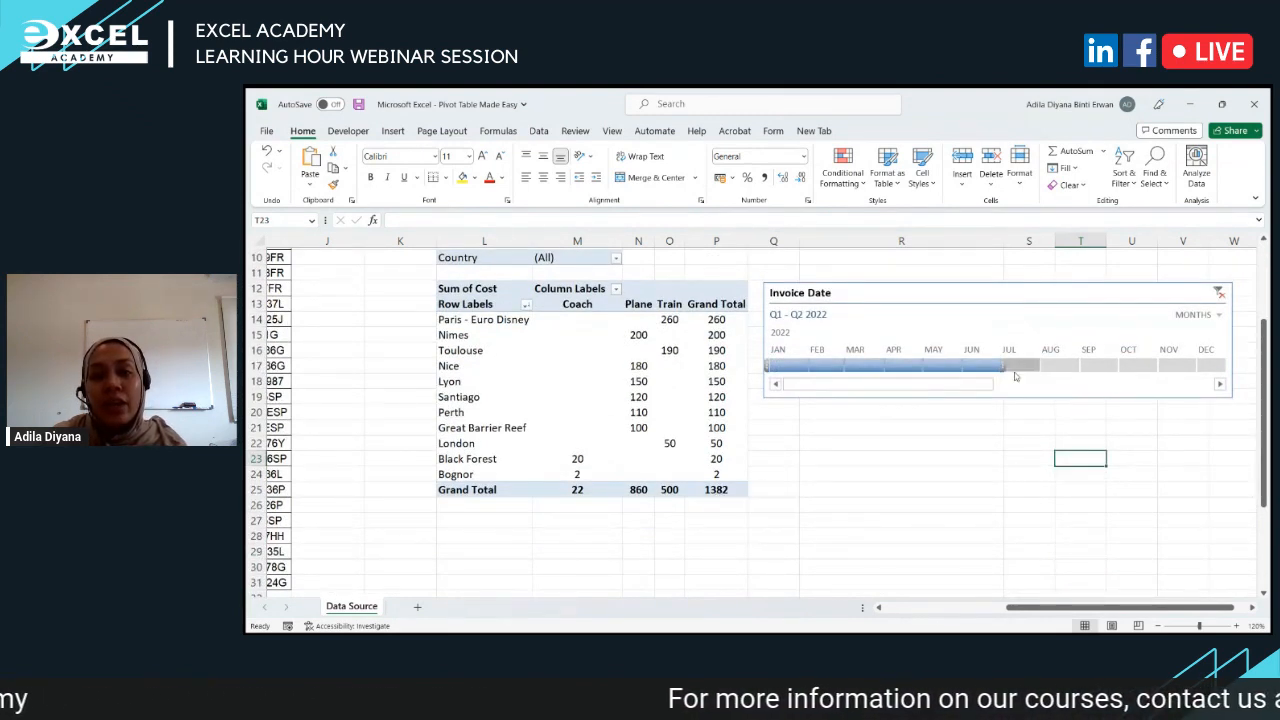
Step: Extend the timeline period to the whole of 2022 and check the Grand Total cost
left_click_drag(1001, 366, 1232, 366)
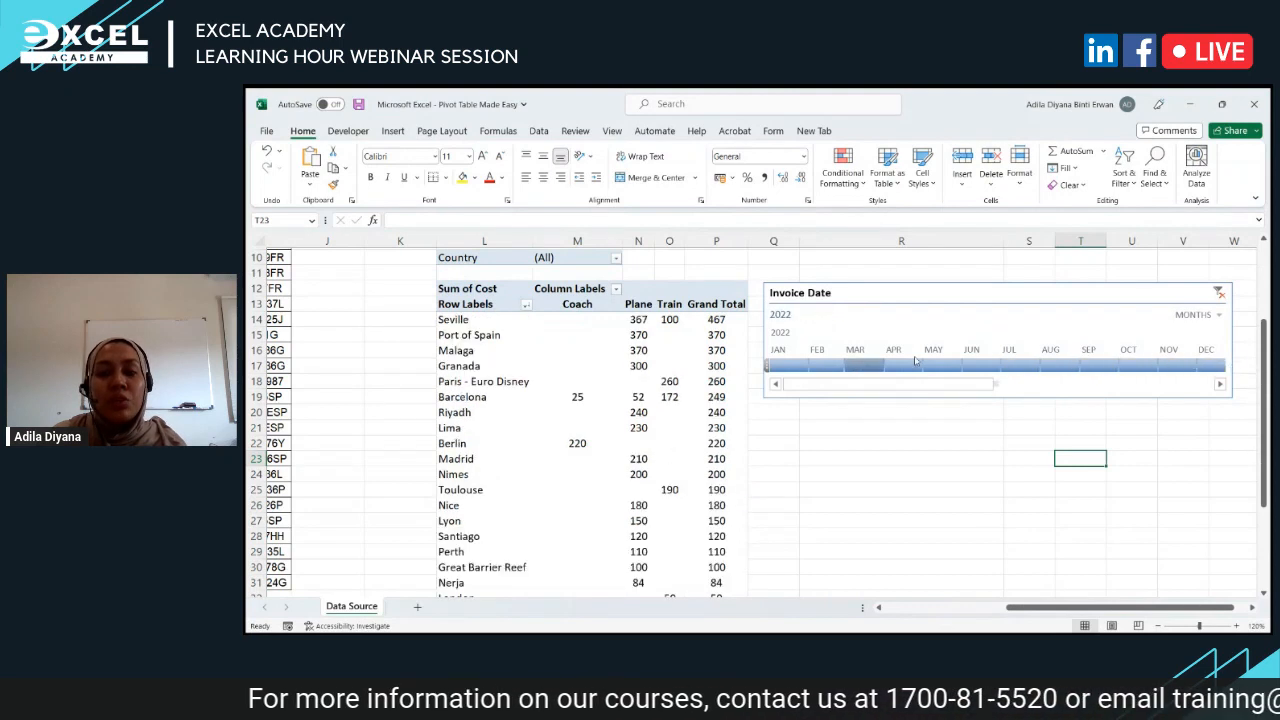
scroll(1000, 415, "down", 4)
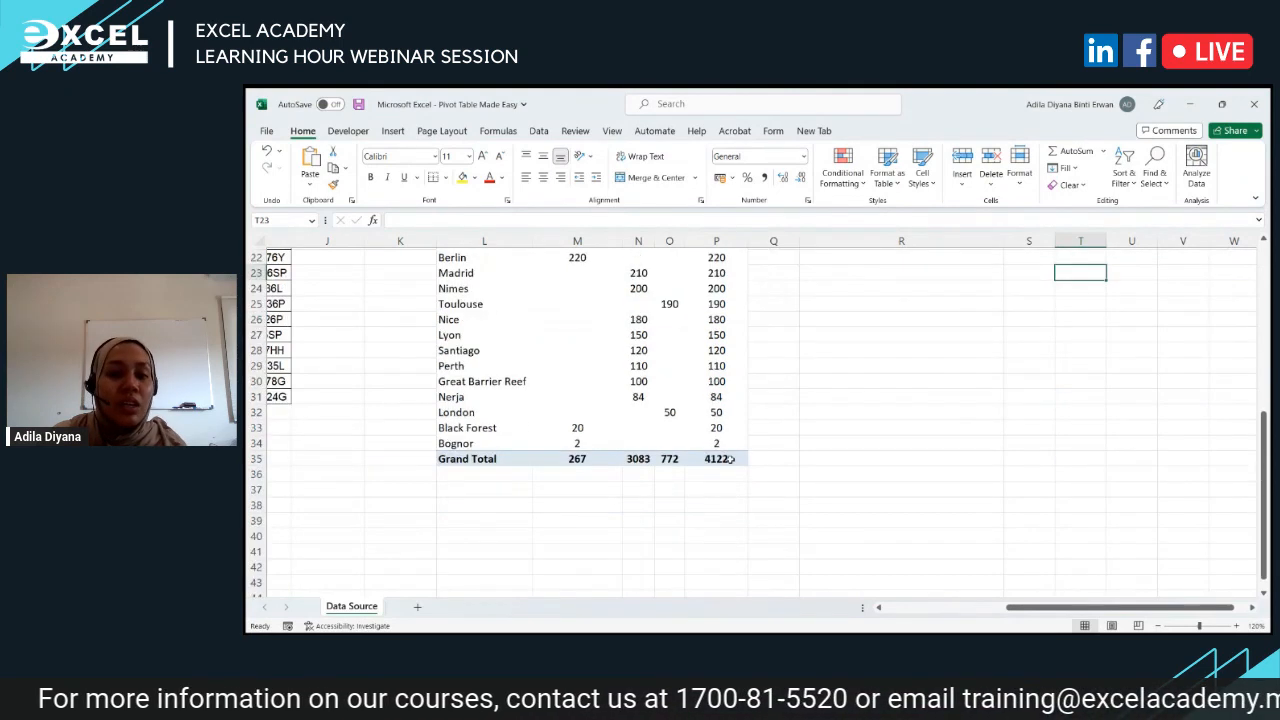
left_click(731, 459)
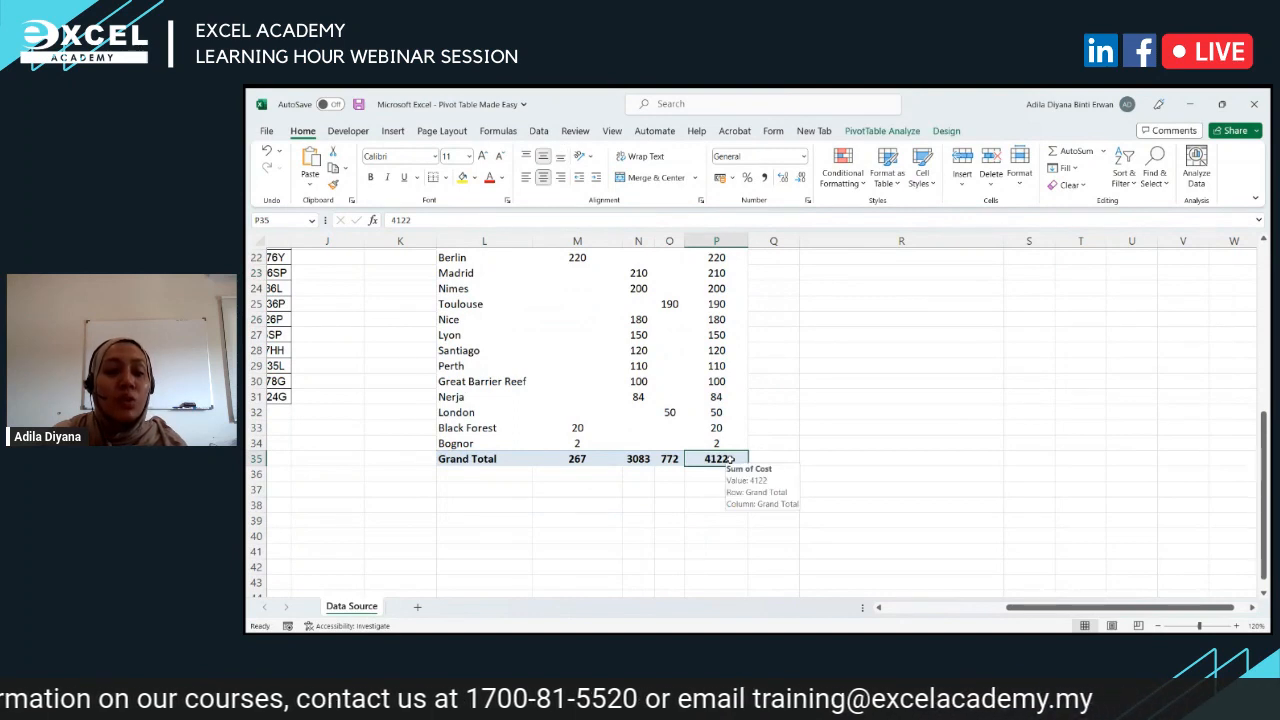
scroll(955, 460, "up", 4)
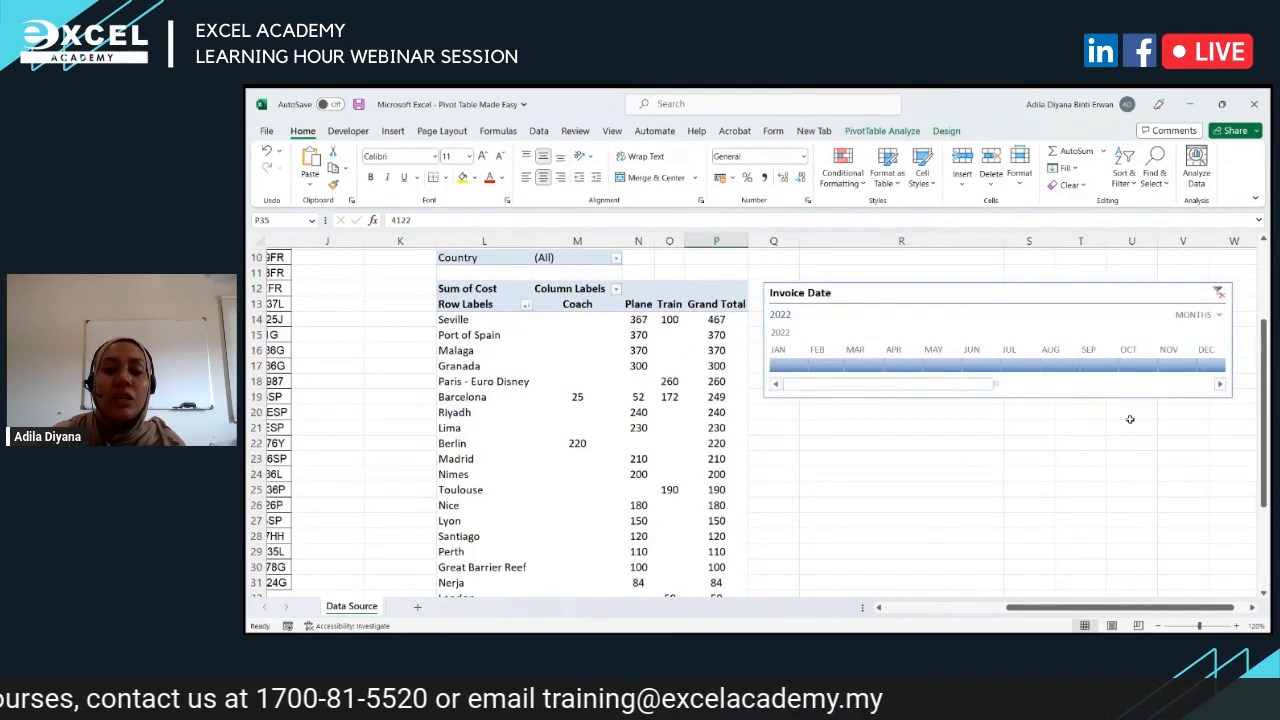
Step: Filter the pivot table to November 2022 with the timeline and review the resorts and Grand Total
left_click(1168, 367)
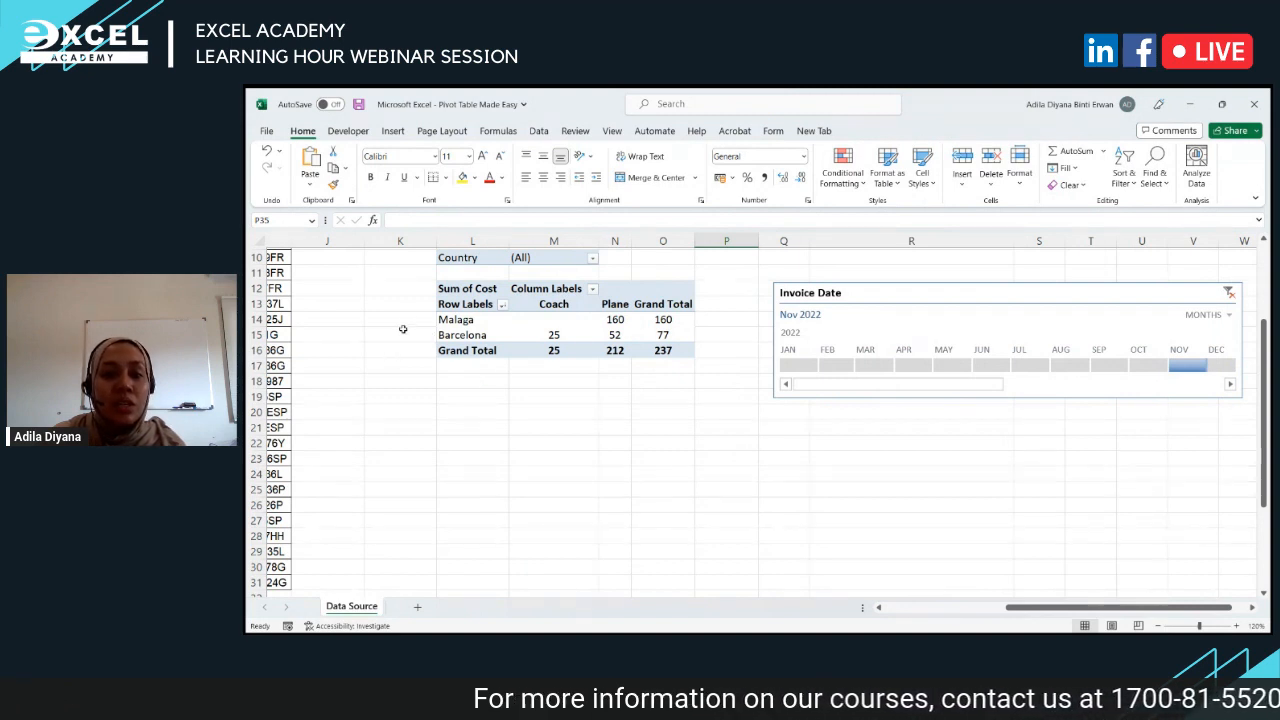
mouse_move(671, 354)
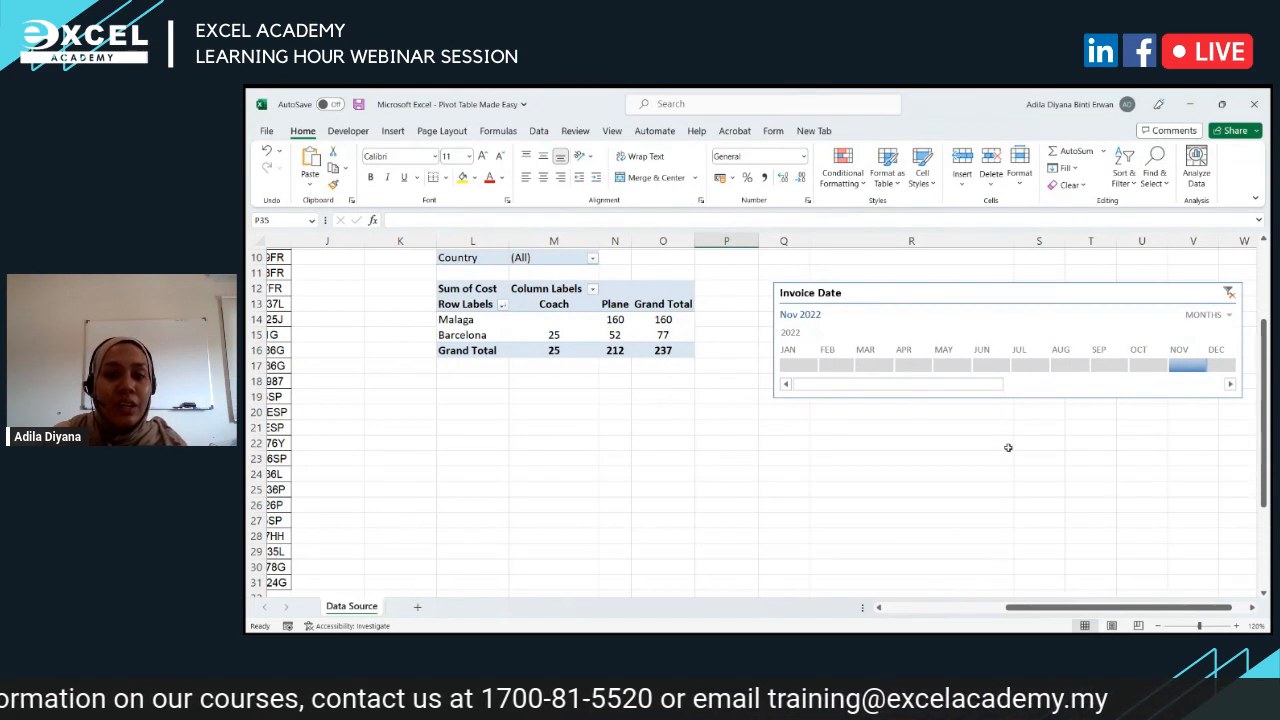
scroll(1008, 448, "up", 3)
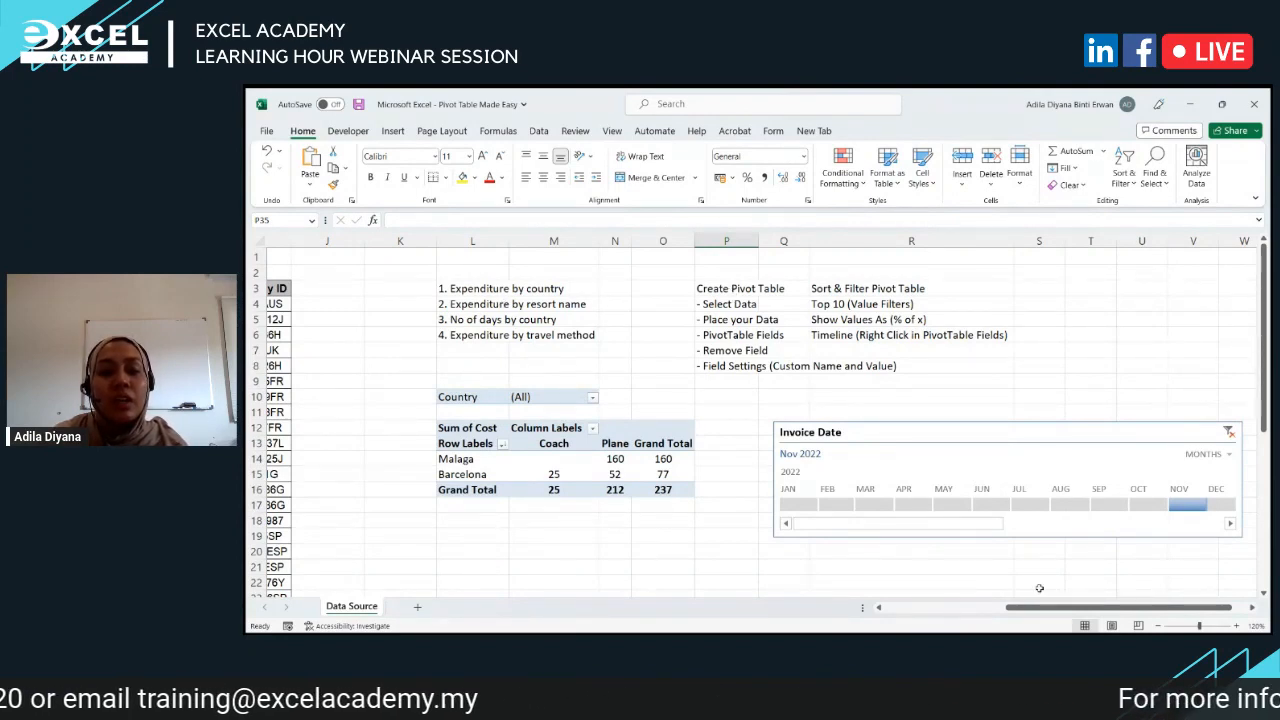
left_click(721, 337)
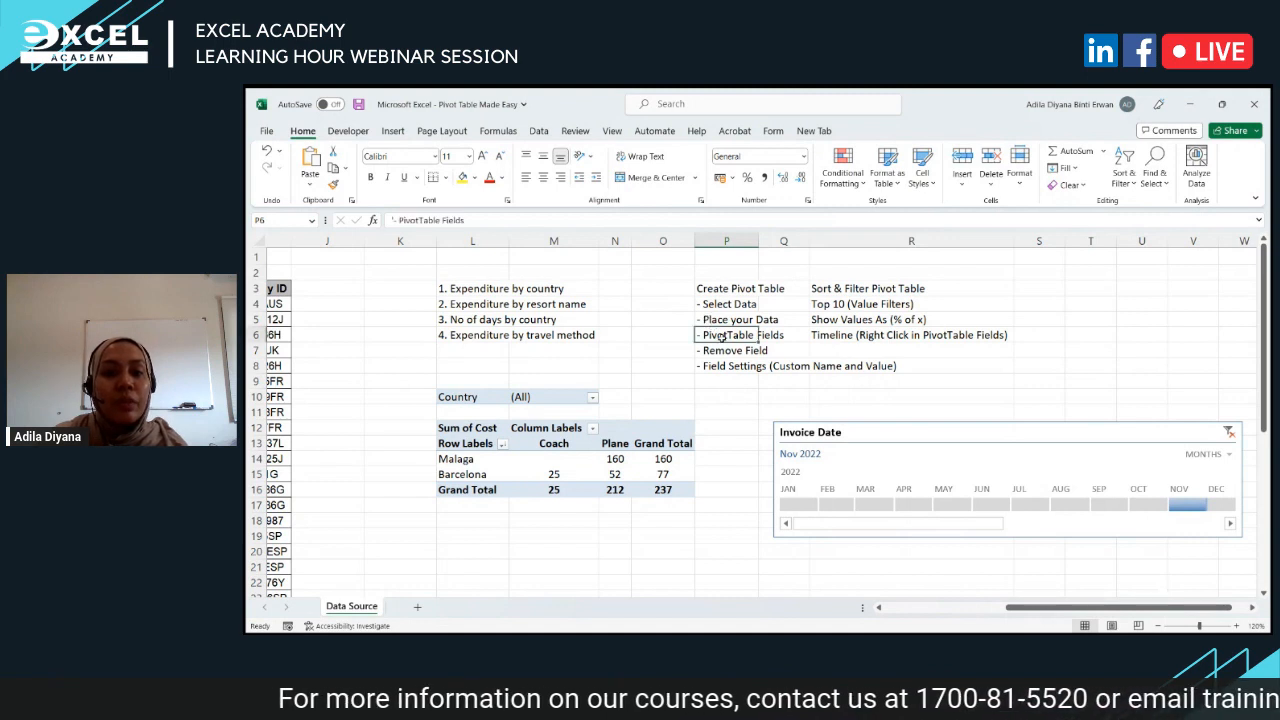
left_click(627, 470)
left_click_drag(631, 473, 634, 466)
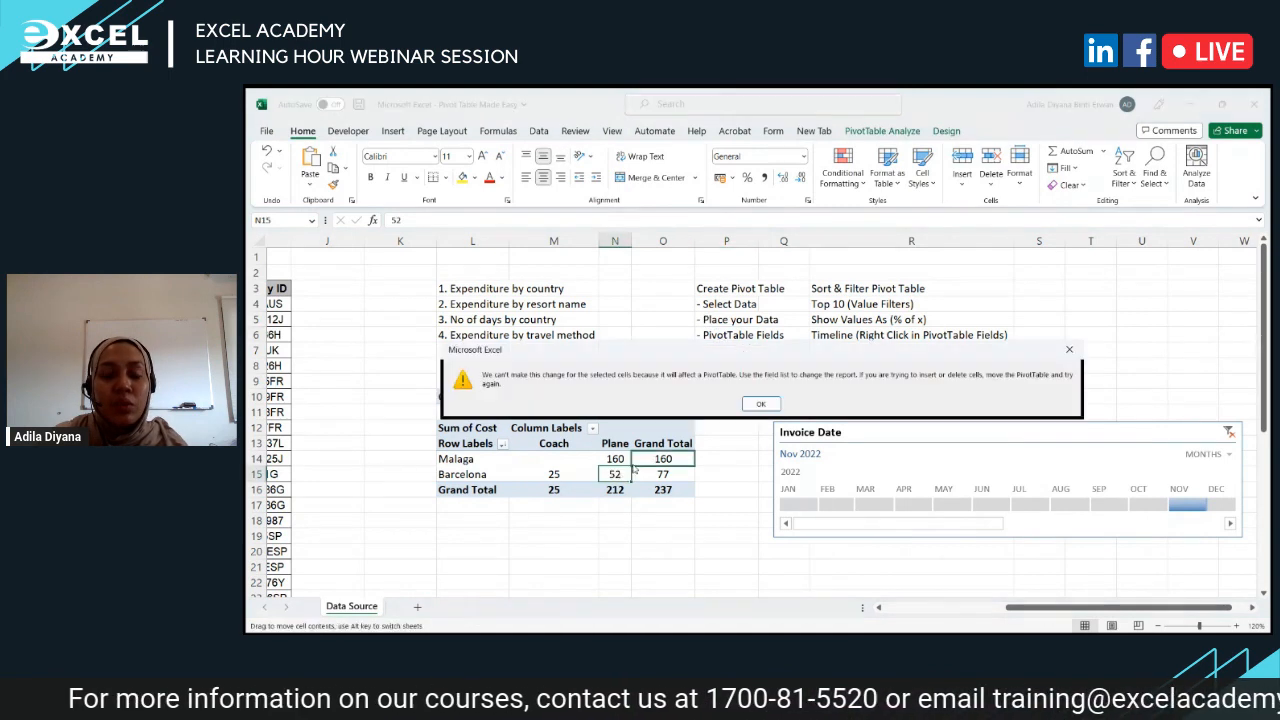
left_click(774, 408)
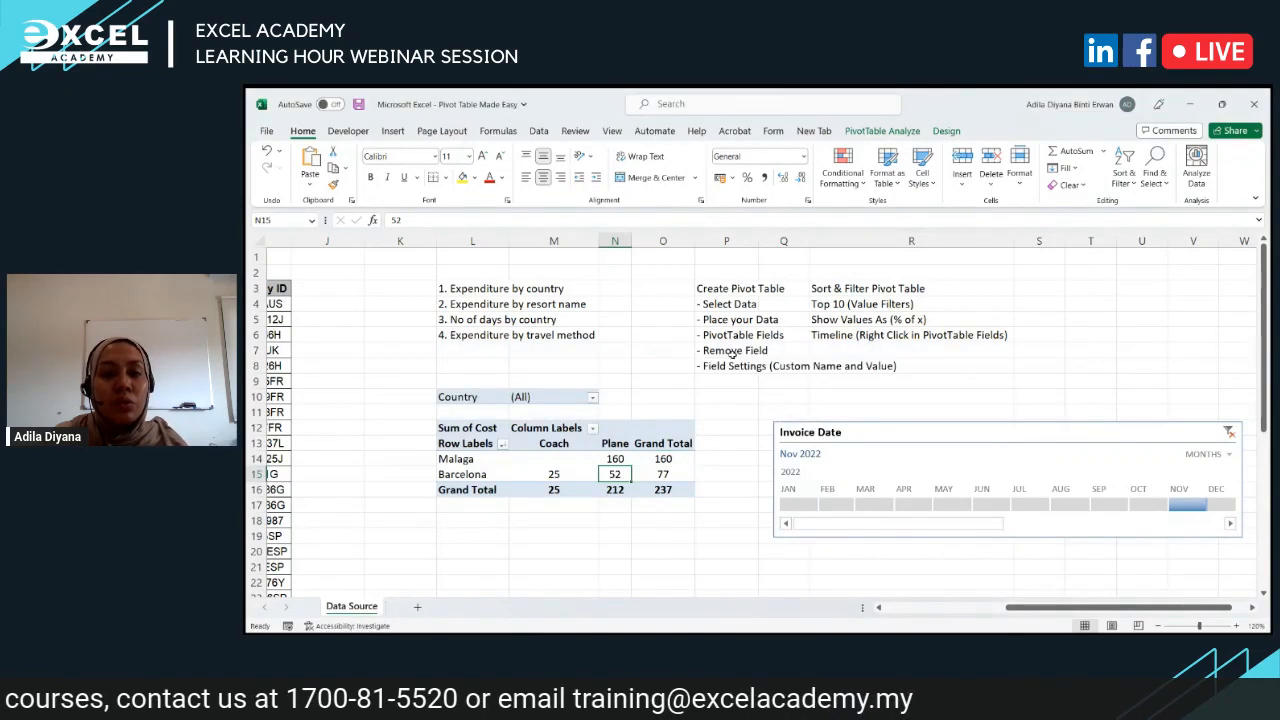
left_click(728, 366)
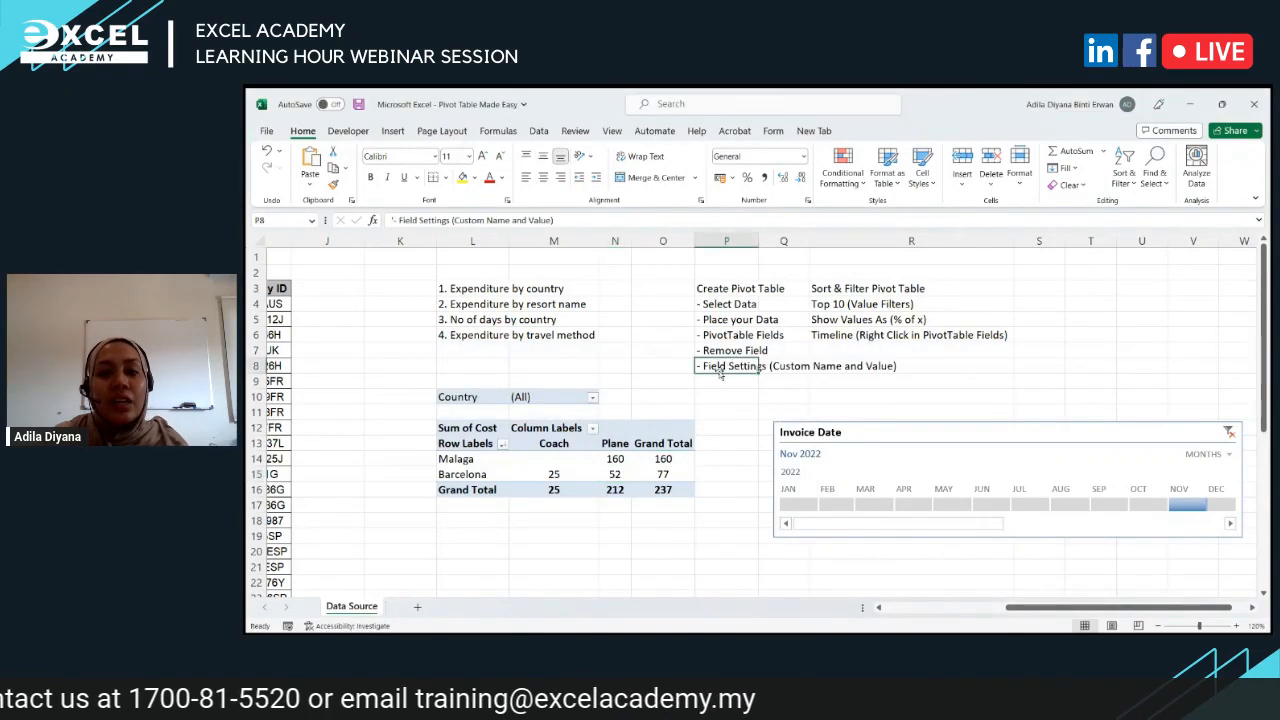
Step: Clear the date filter from the Invoice Date timeline and delete the timeline from the sheet
left_click(1228, 432)
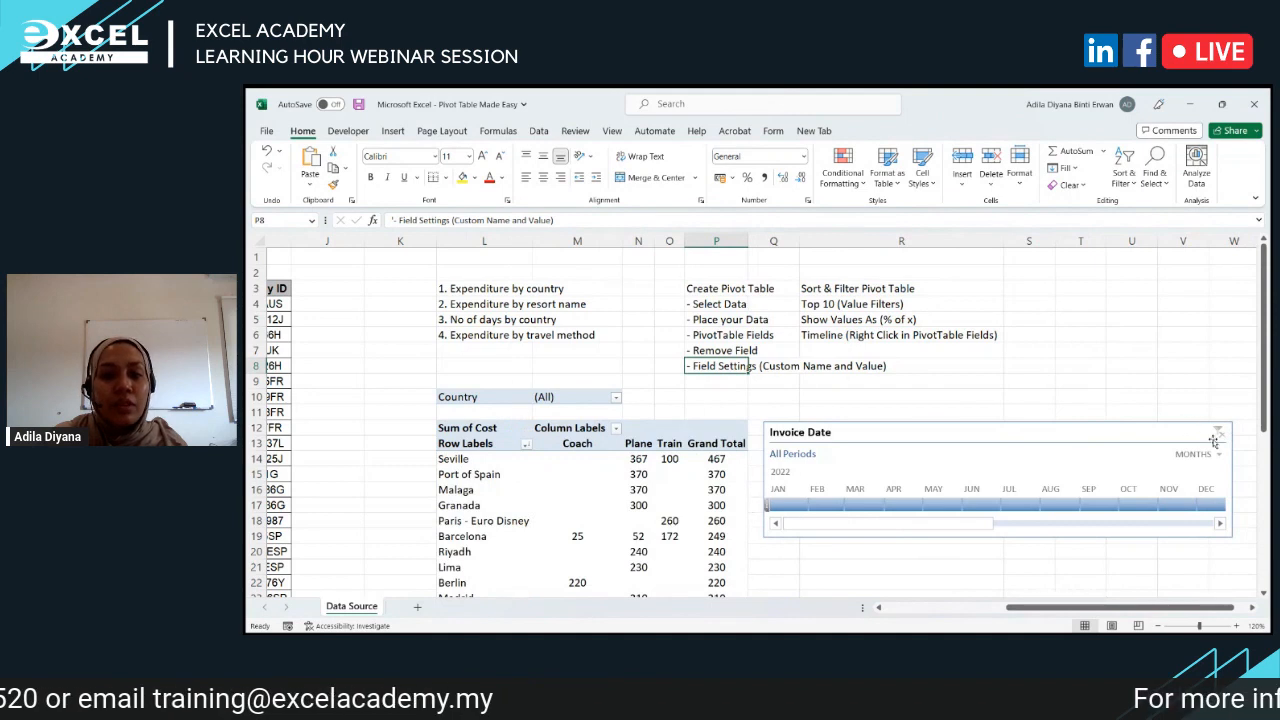
left_click(638, 505)
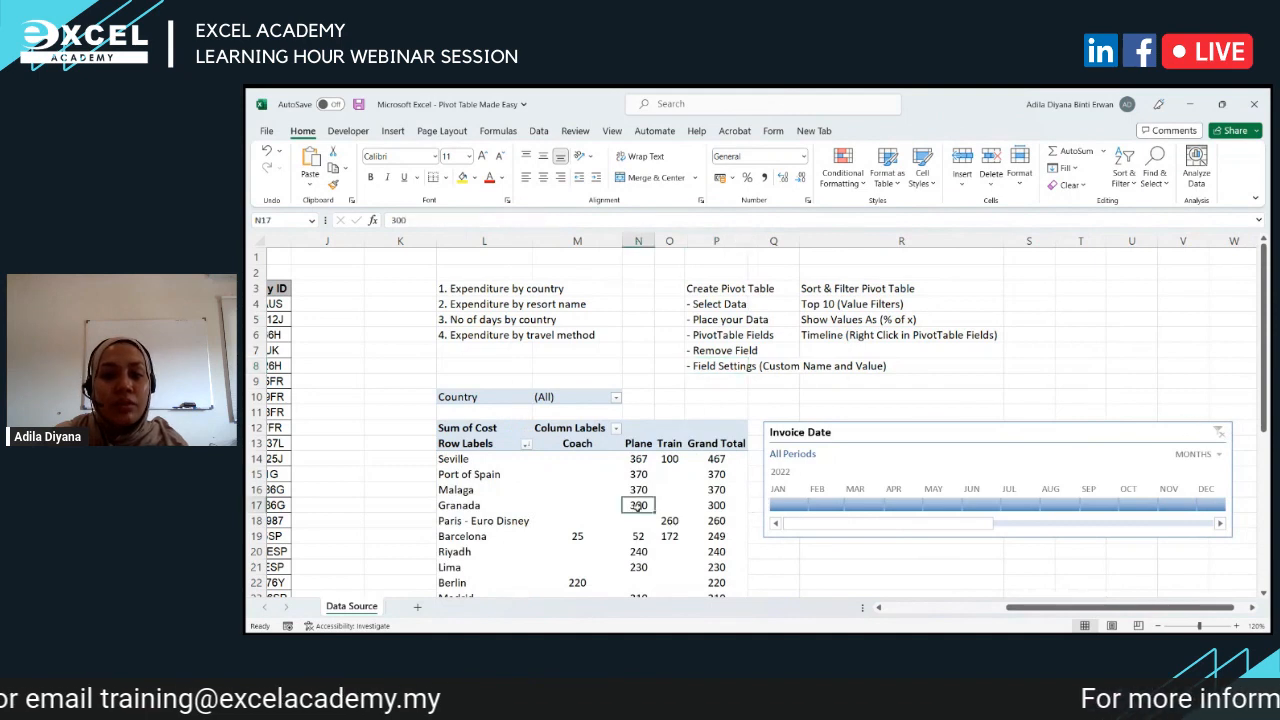
left_click(1200, 432)
key("Delete")
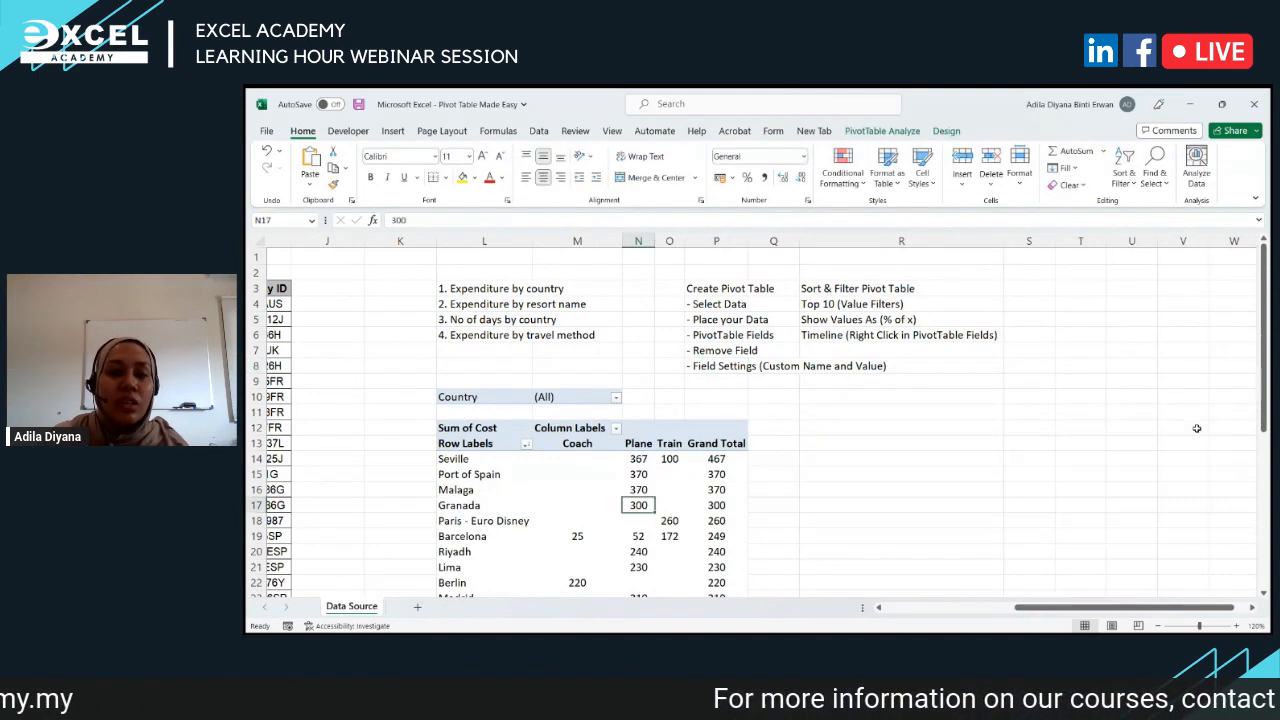
left_click(564, 537)
right_click(594, 509)
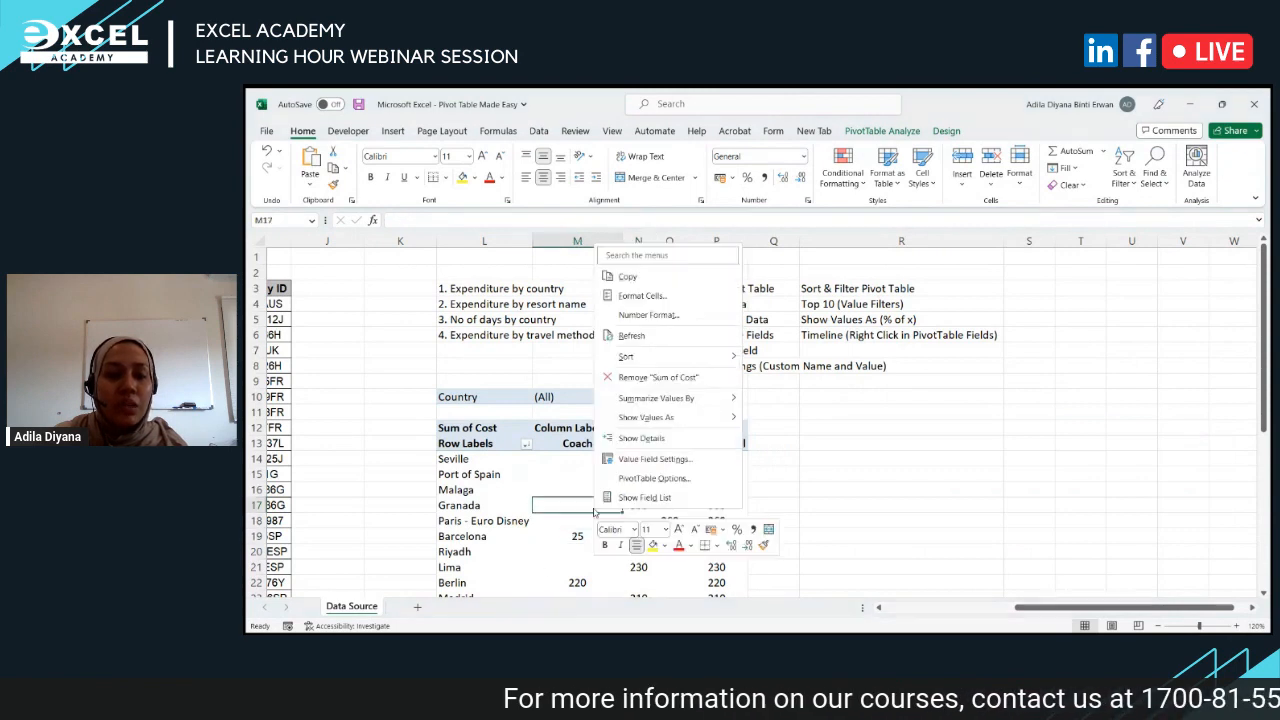
left_click(656, 459)
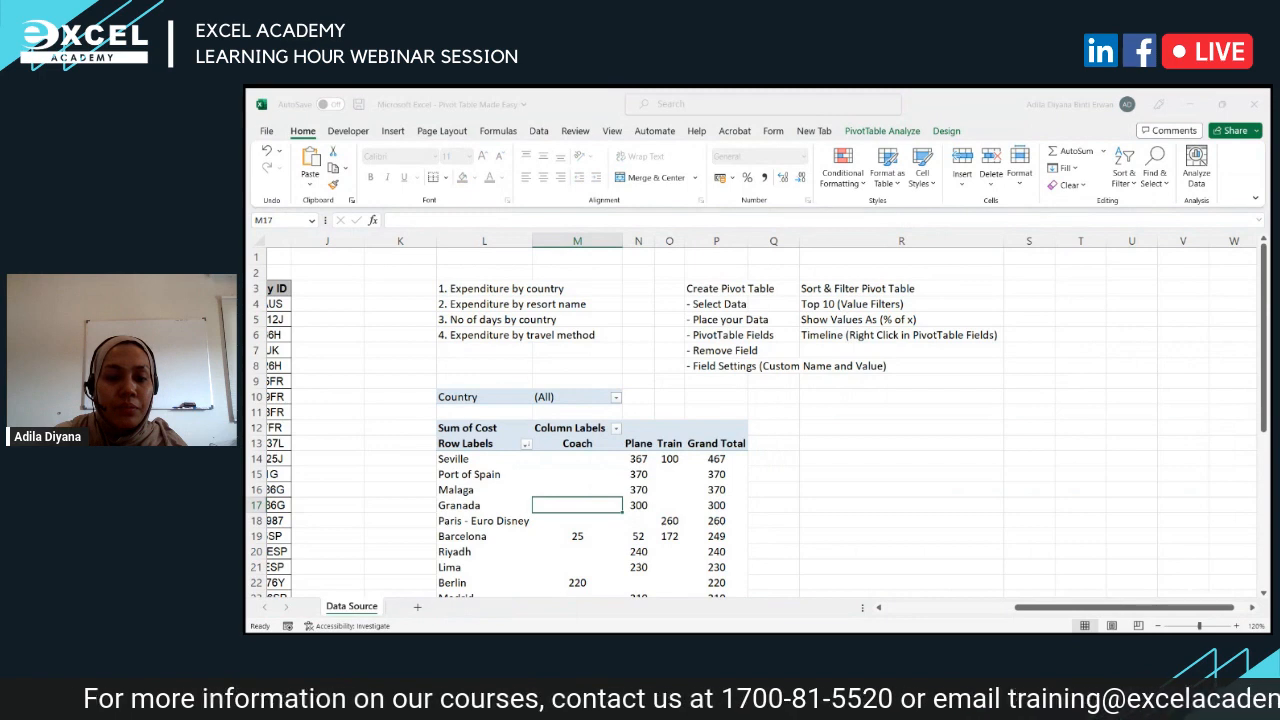
Step: Show the PivotTable field list and review the Value Field Settings for Sum of Cost without changing them
right_click(660, 505)
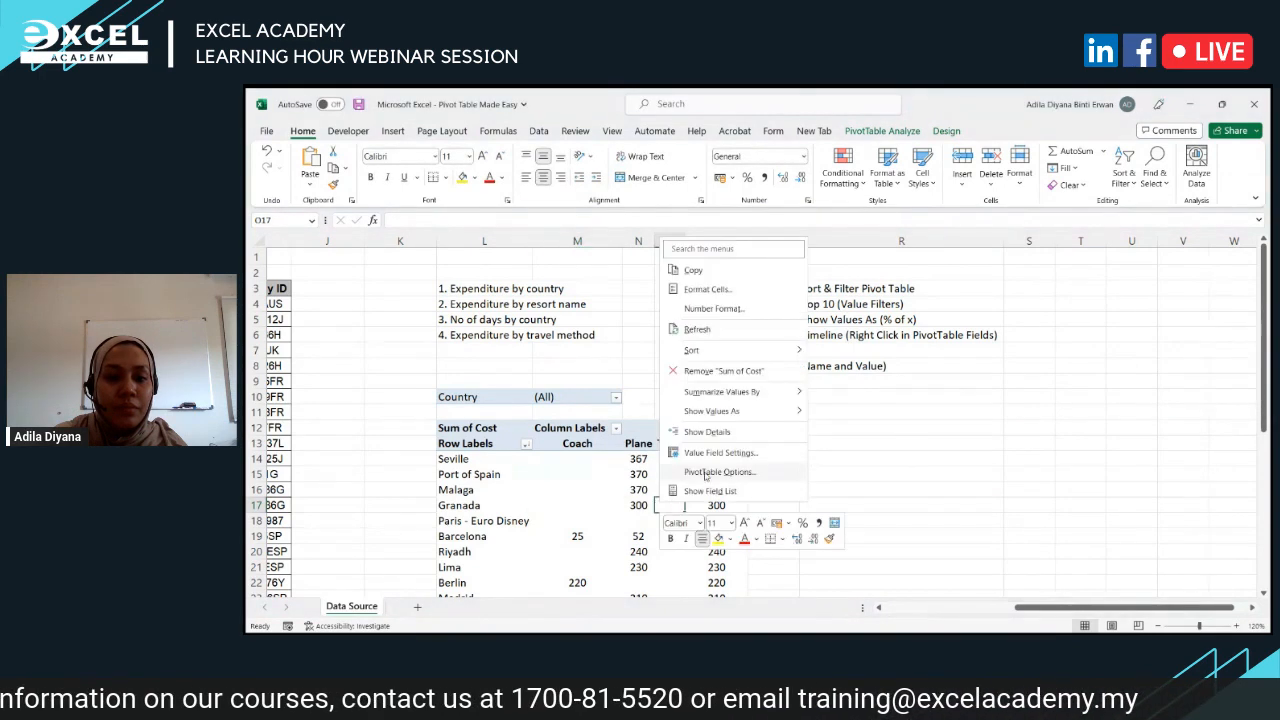
left_click(708, 491)
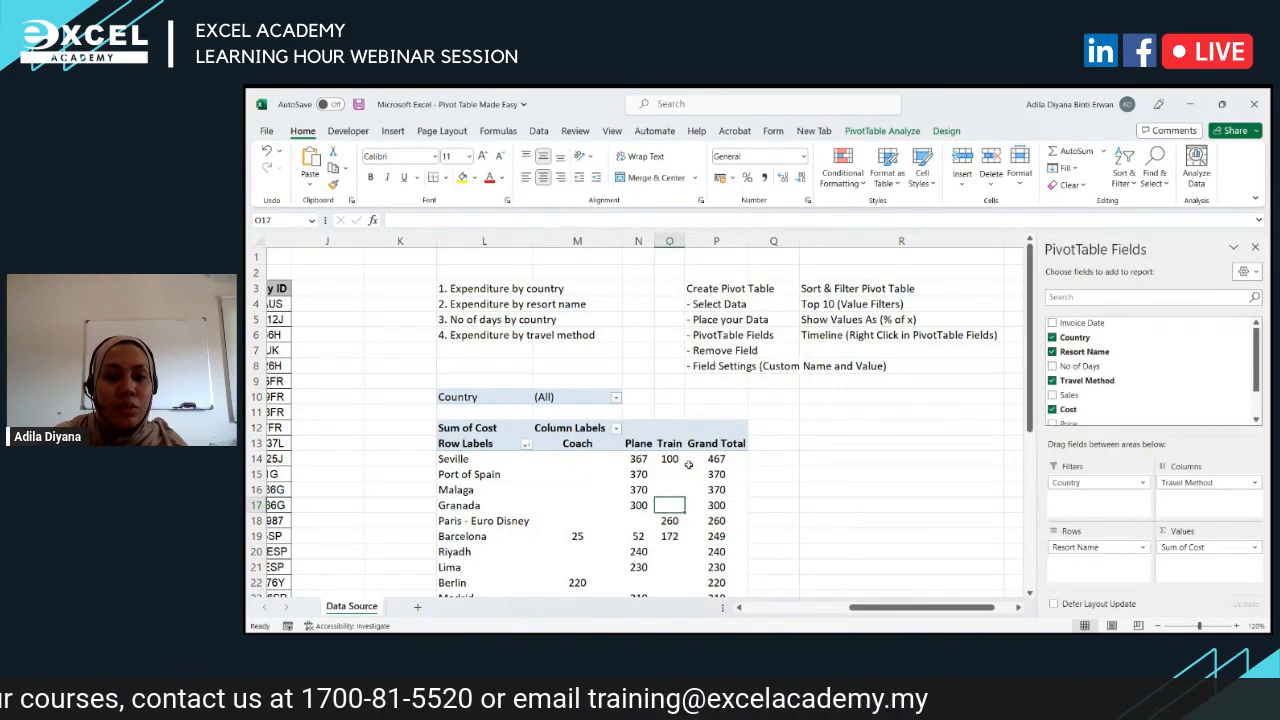
left_click(1144, 548)
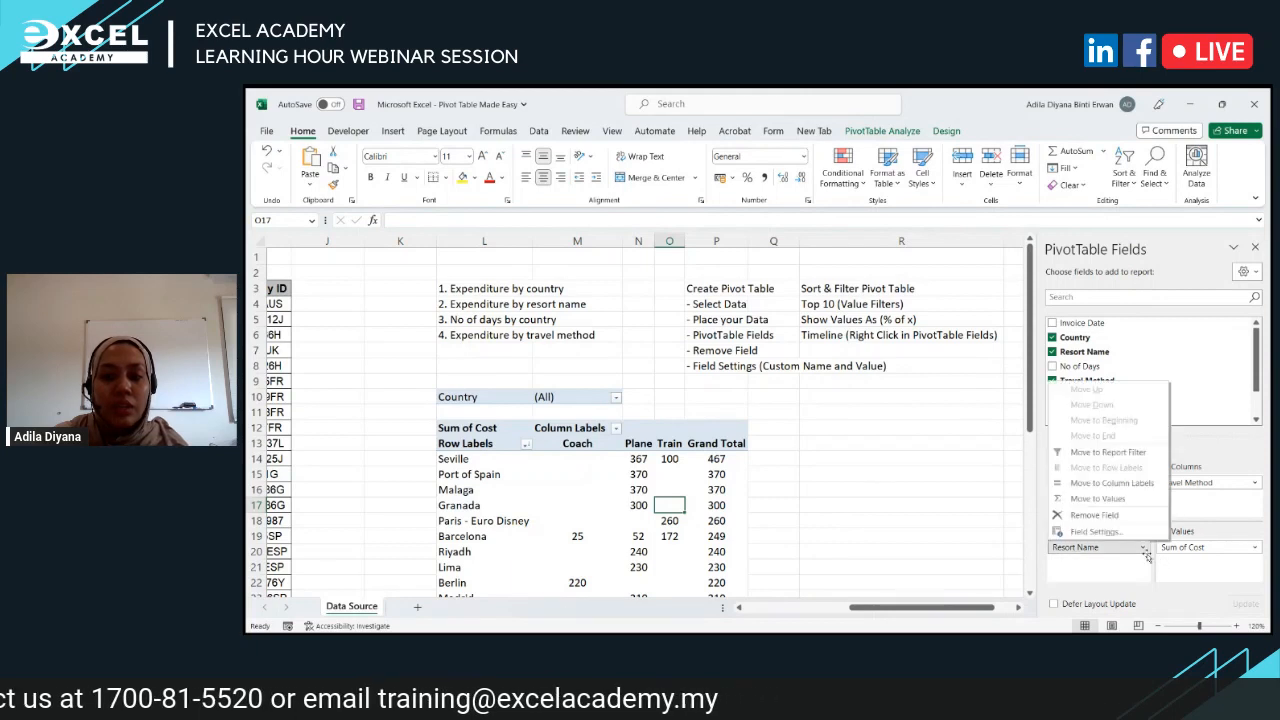
left_click(1254, 547)
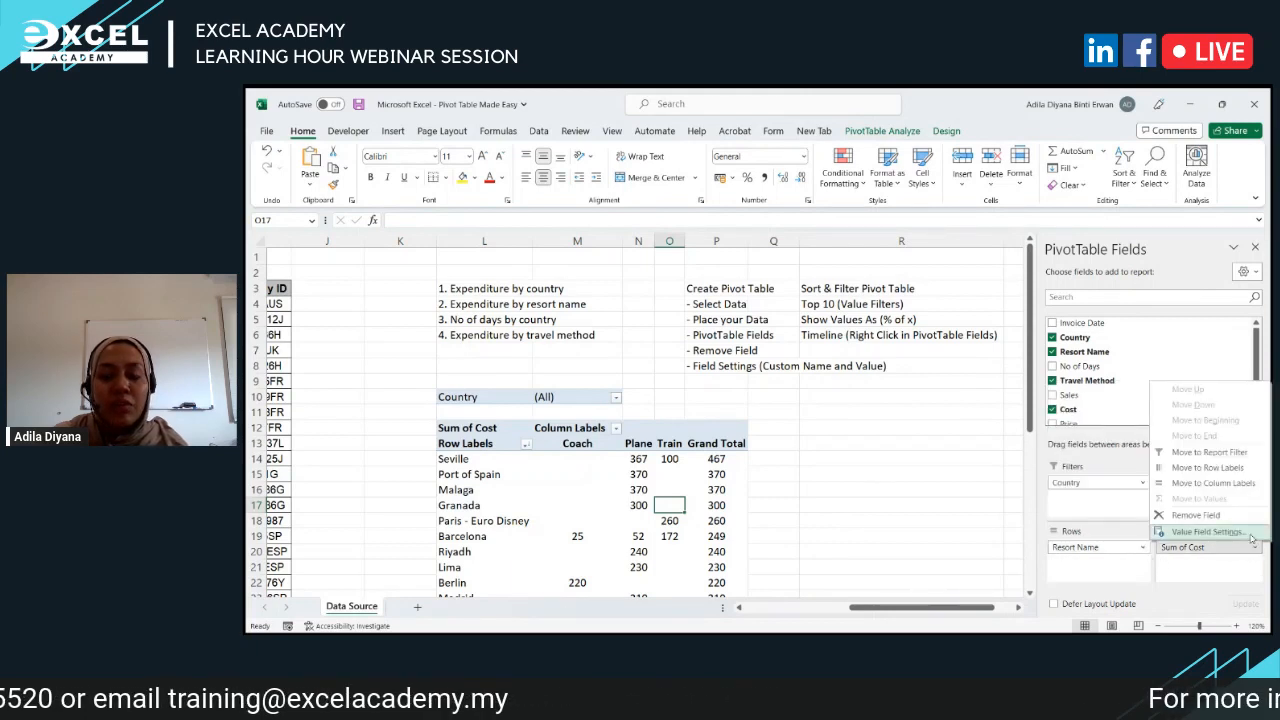
left_click(1249, 533)
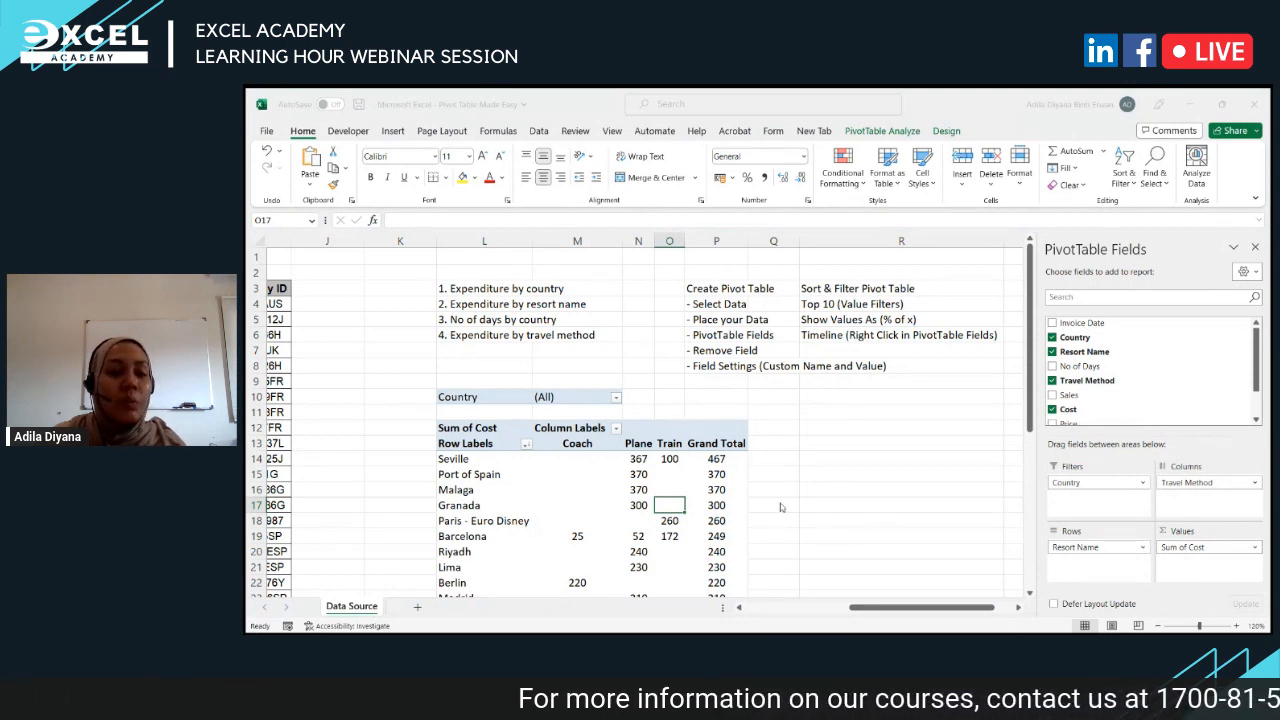
left_click(762, 460)
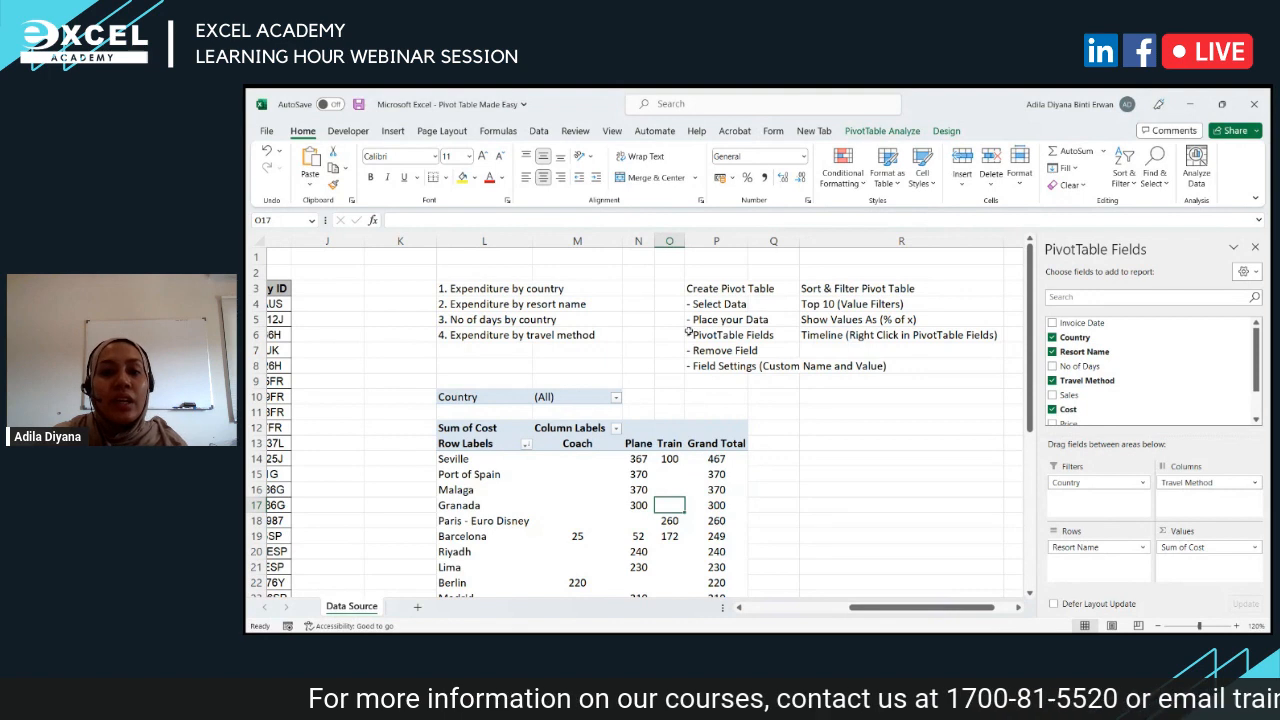
Step: Review the additional sort options for Resort Name, including the field choices for descending order, and leave the sort unchanged
left_click(835, 288)
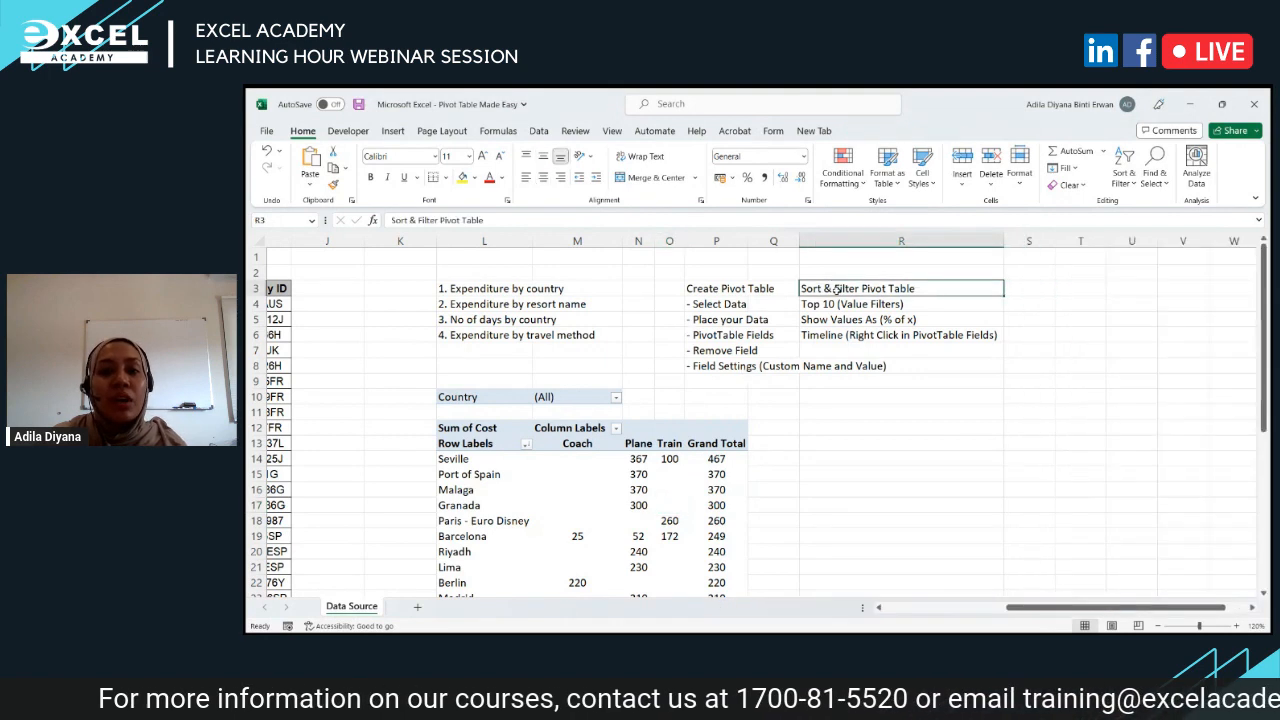
left_click(525, 444)
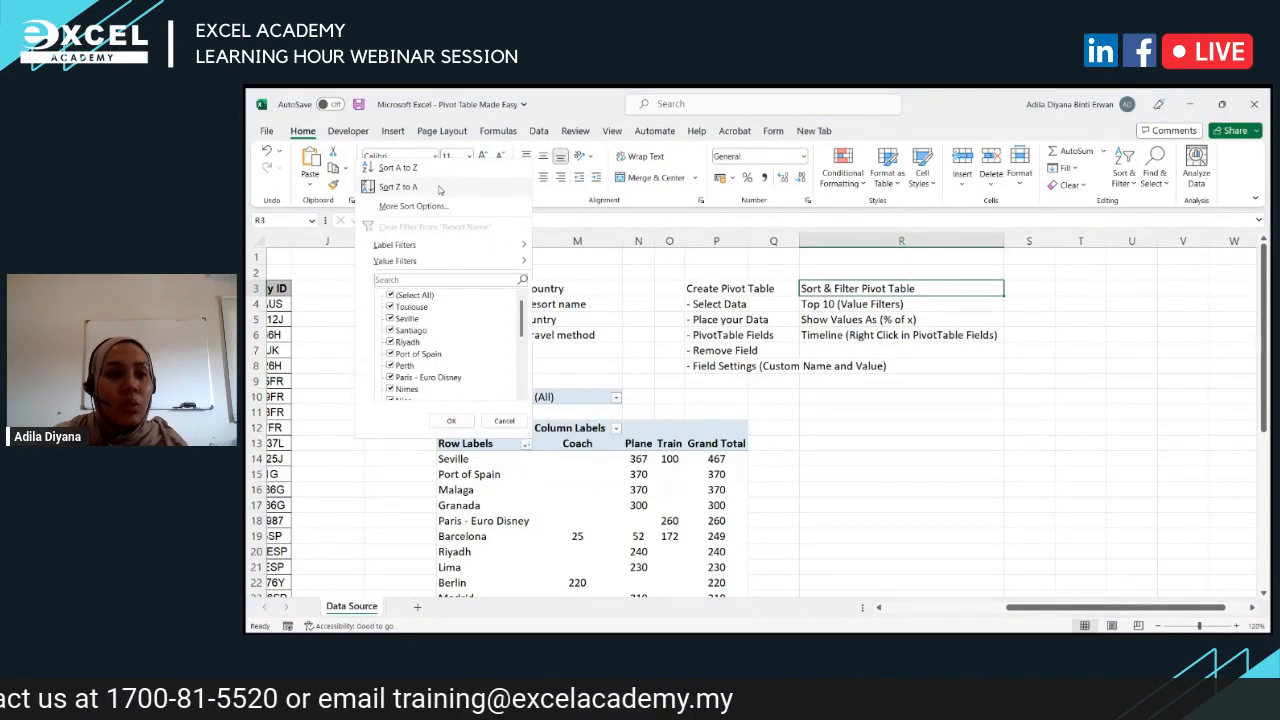
mouse_move(456, 244)
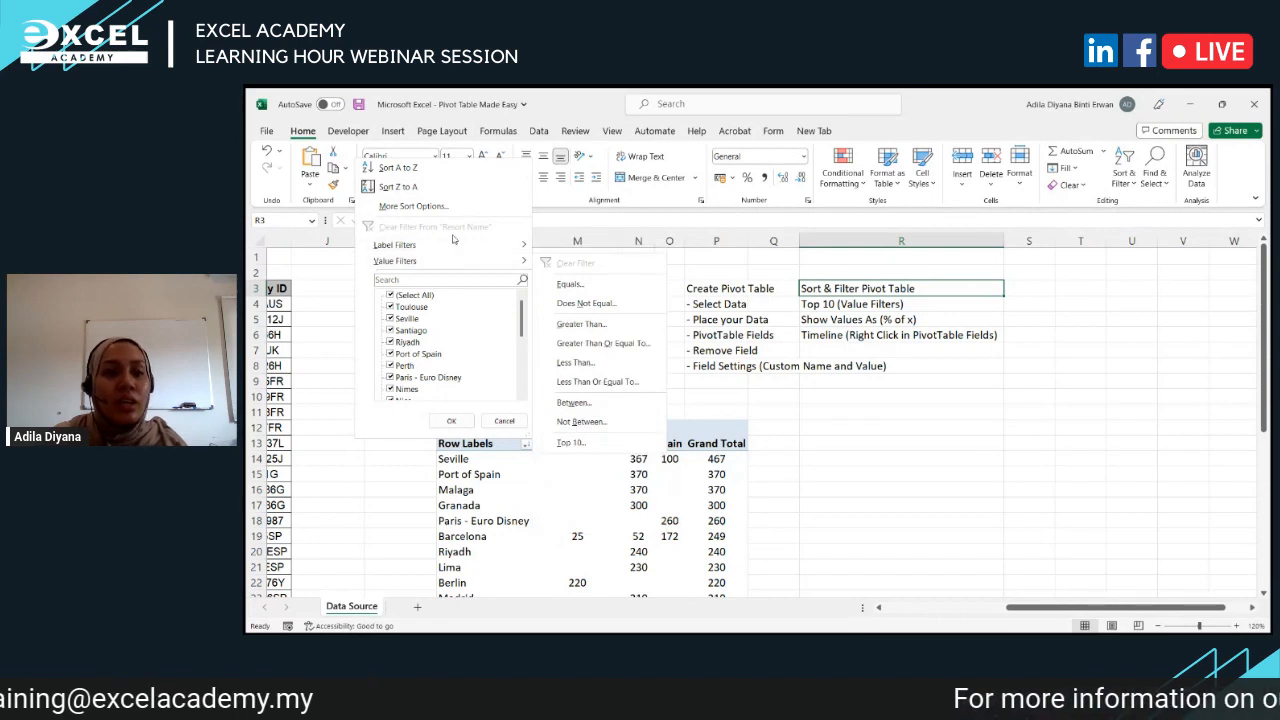
left_click(452, 207)
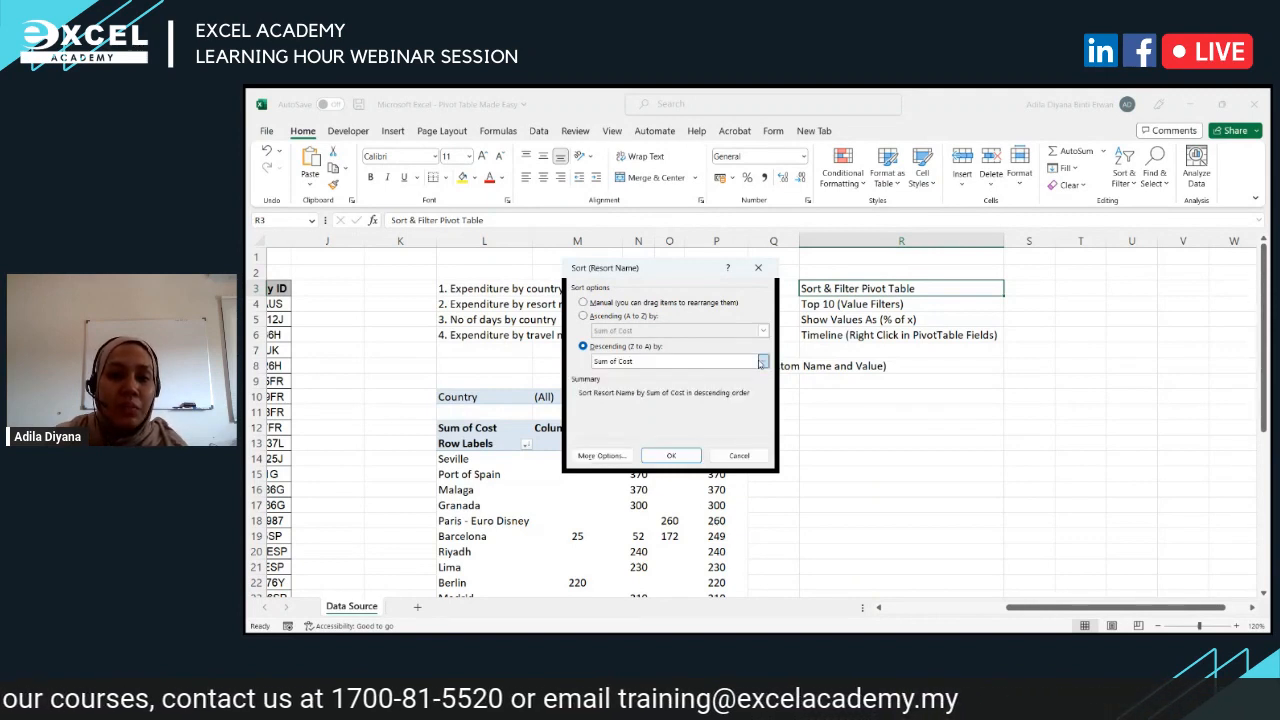
left_click(762, 363)
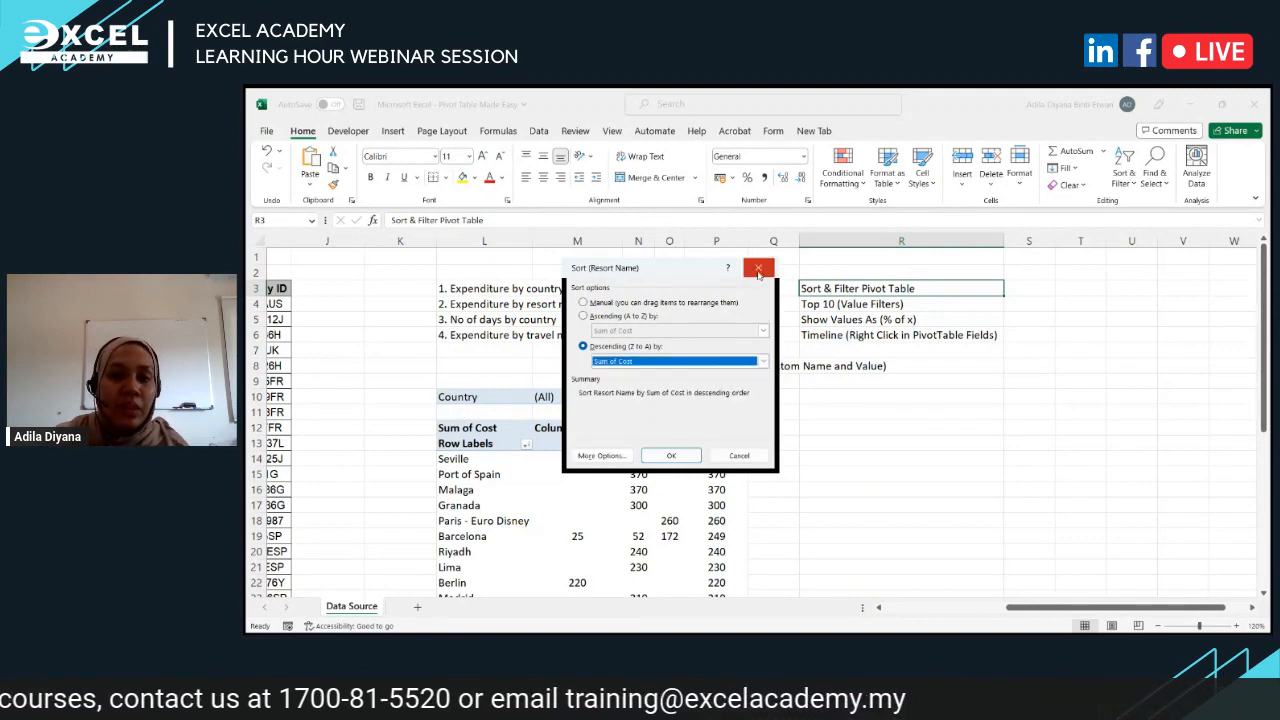
left_click(746, 458)
left_click(746, 460)
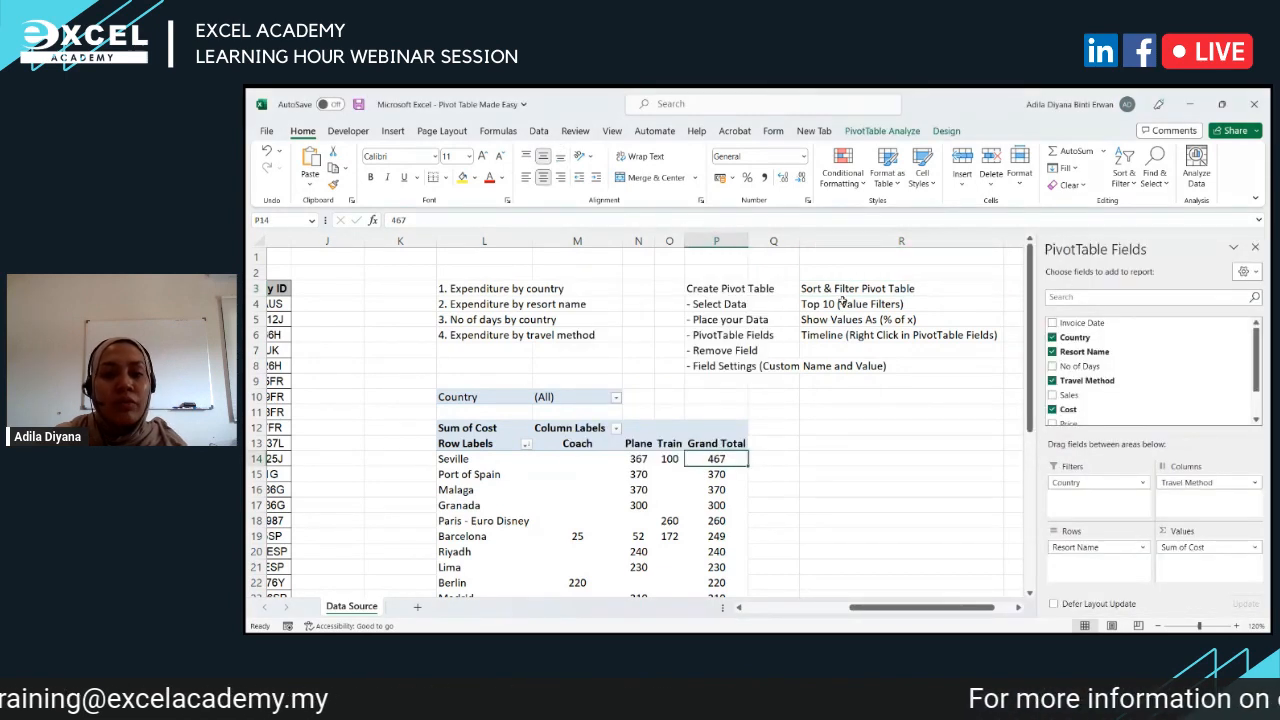
Step: Look through the value filters available for the resort row labels, including the Top 10 option, without applying one
left_click(525, 444)
mouse_move(426, 262)
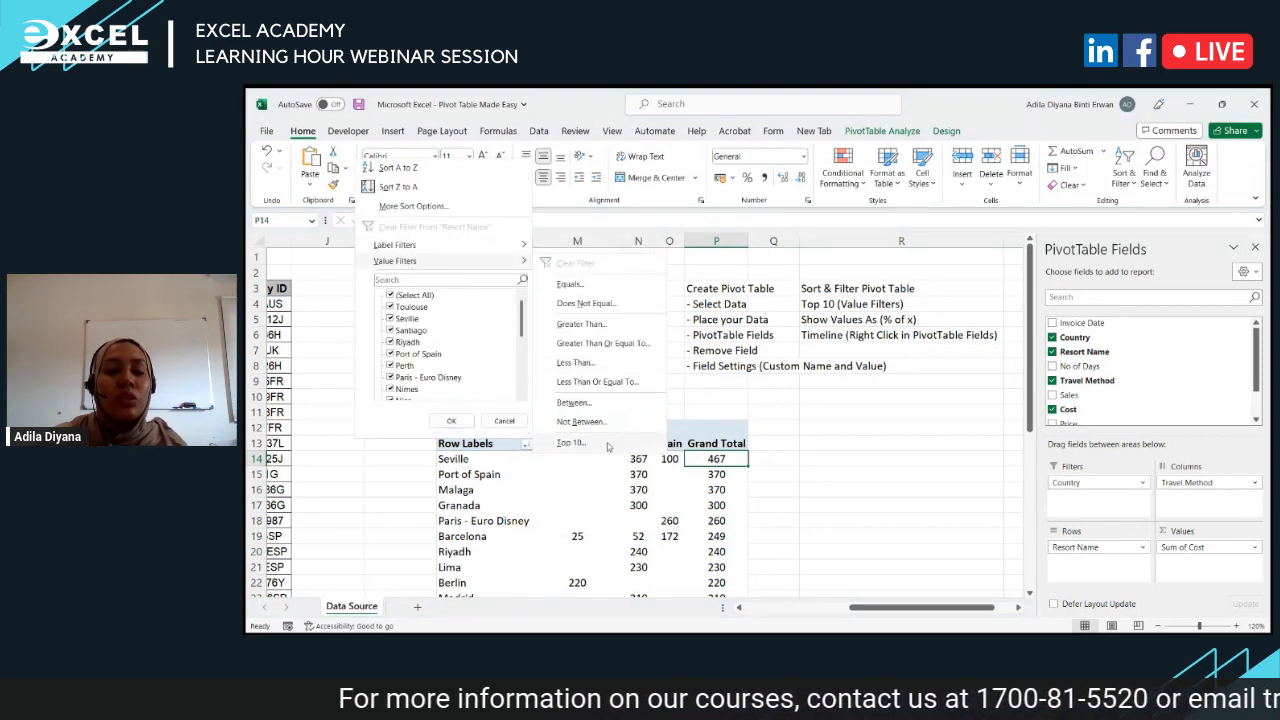
left_click(813, 512)
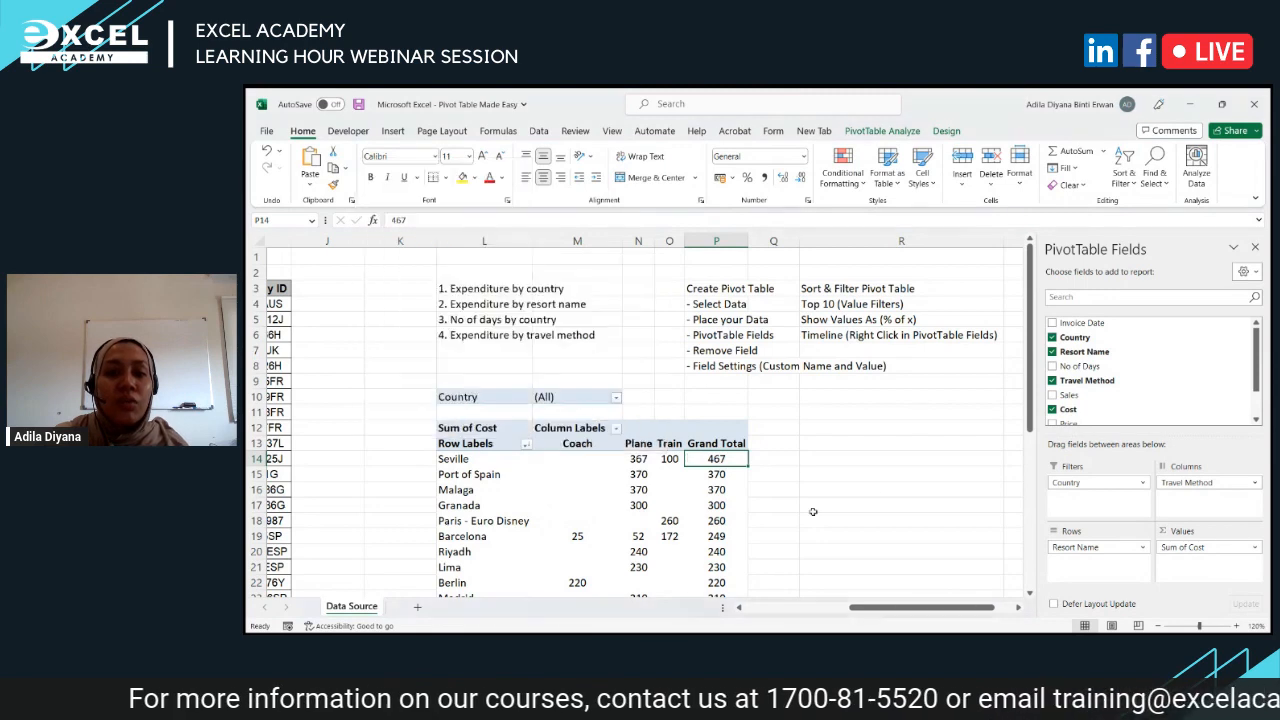
left_click(815, 536)
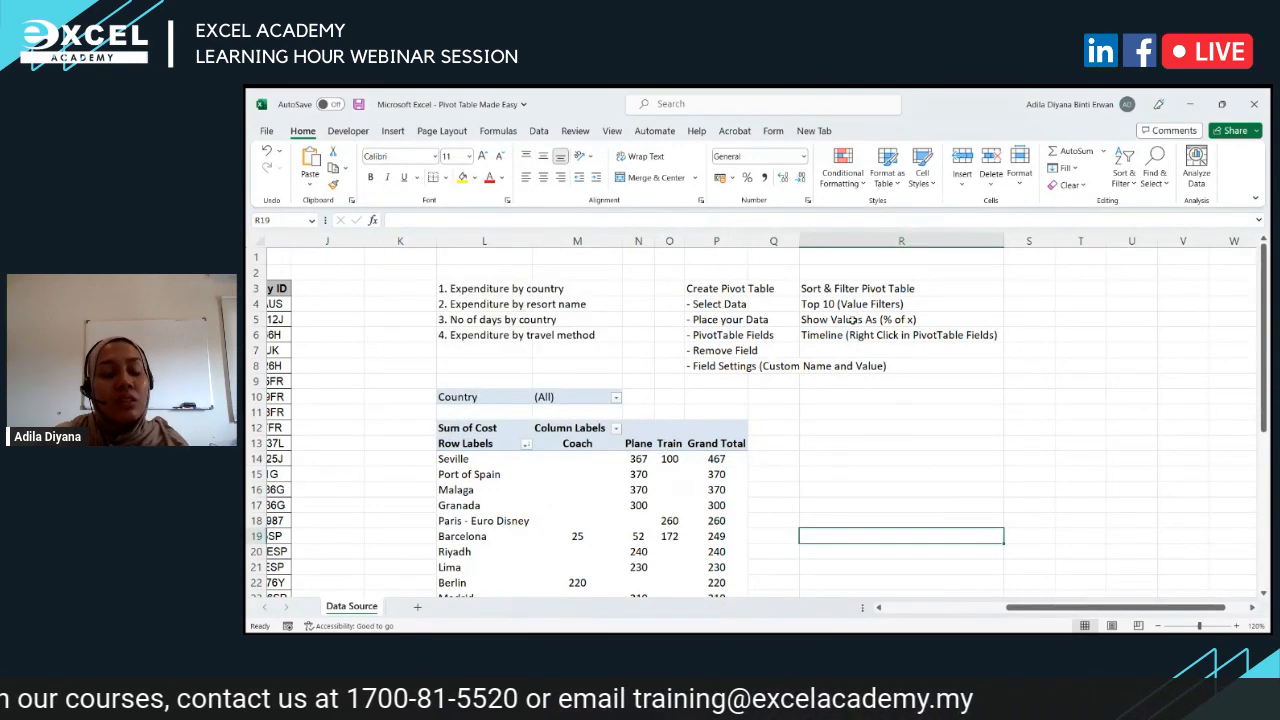
Step: Show the pivot table's cost values as % of Grand Total and review the percentages for all resorts
right_click(732, 459)
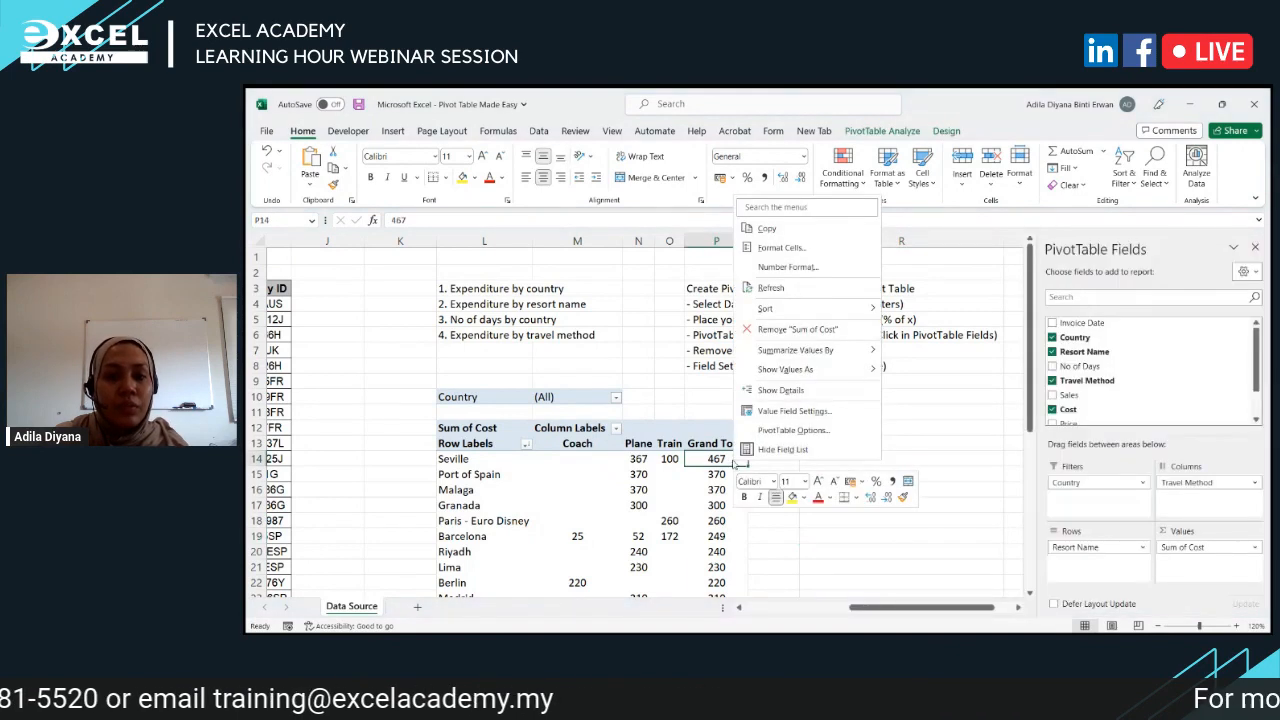
mouse_move(836, 372)
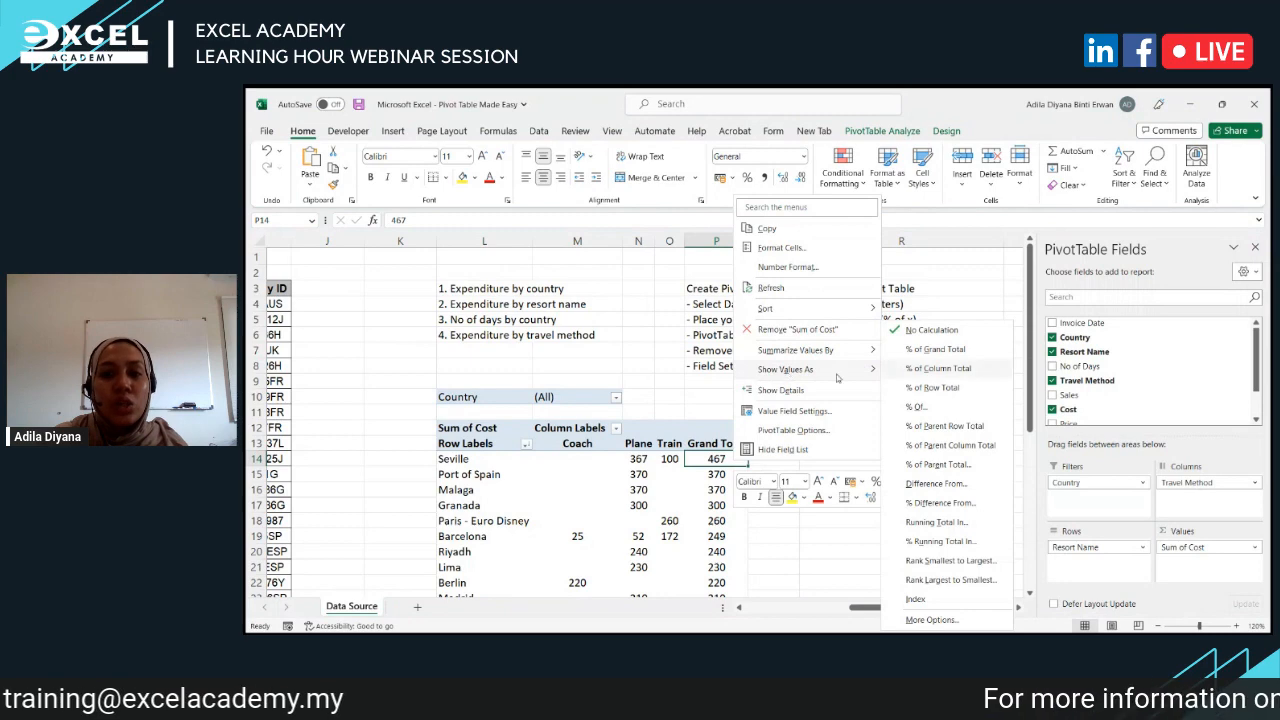
left_click(934, 350)
scroll(911, 474, "down", 6)
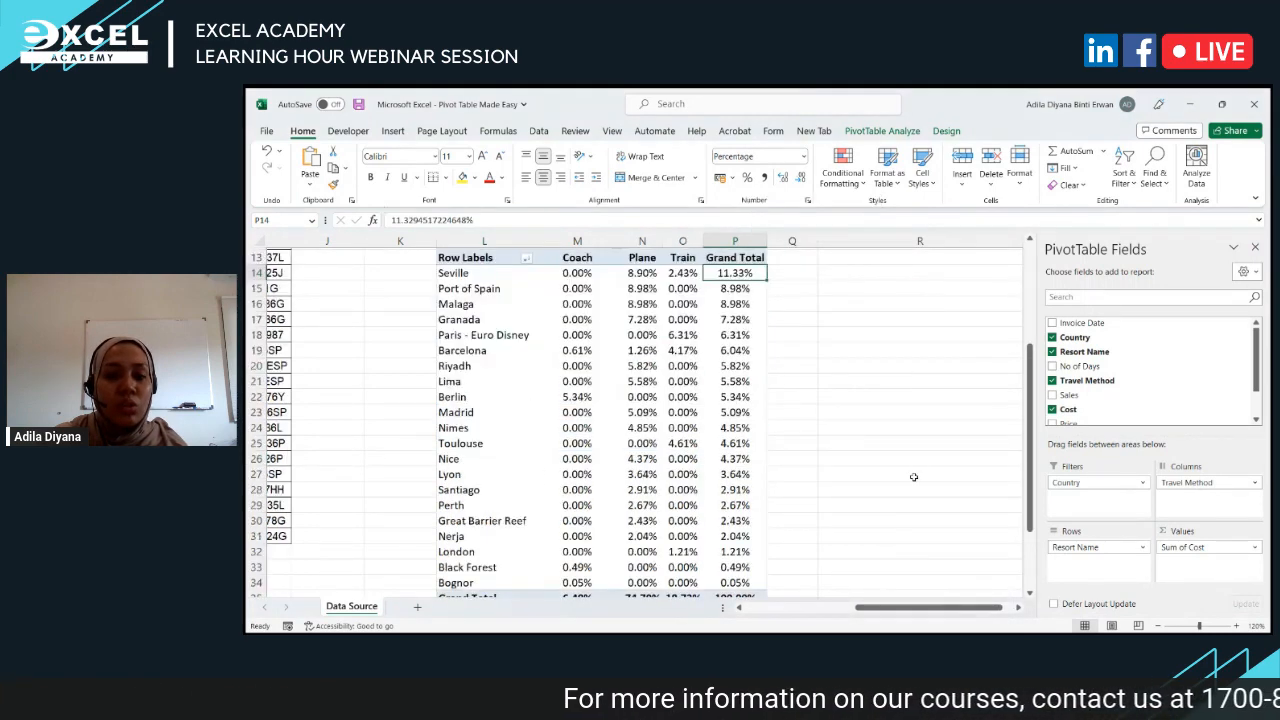
scroll(911, 474, "up", 4)
scroll(913, 477, "up", 2)
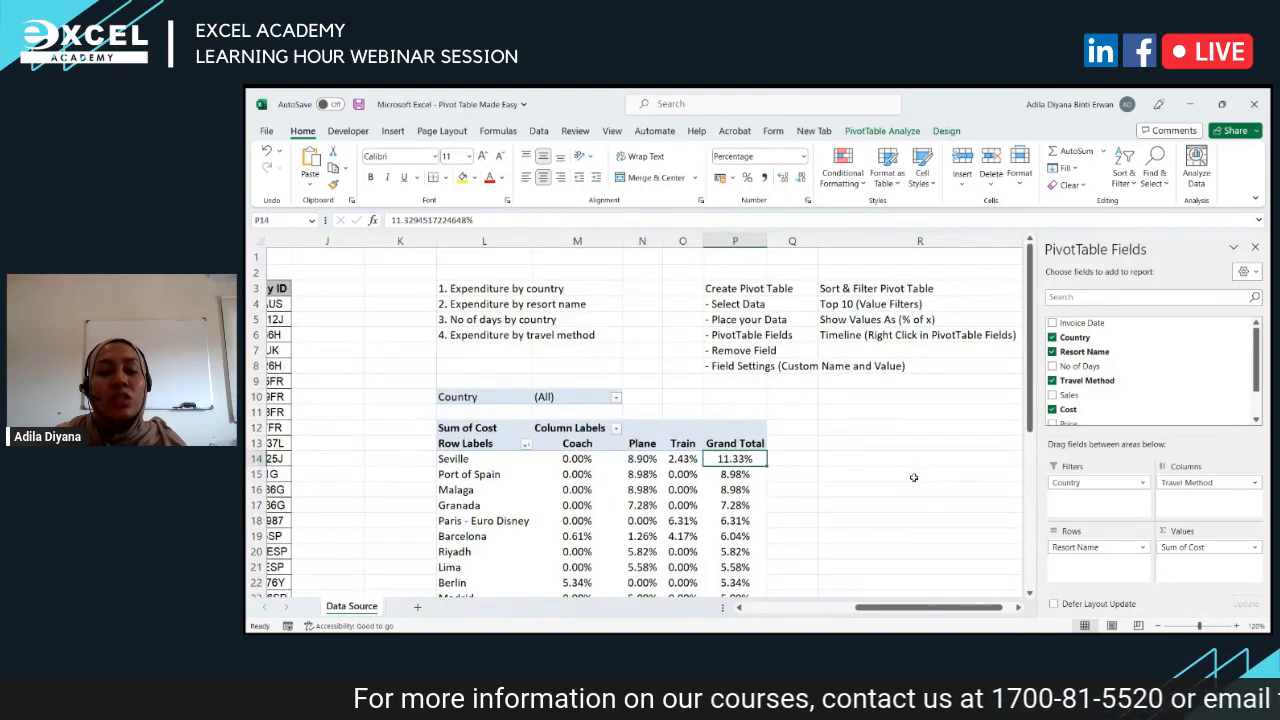
Step: Add the Invoice Date field to the pivot table as a timeline
left_click(855, 336)
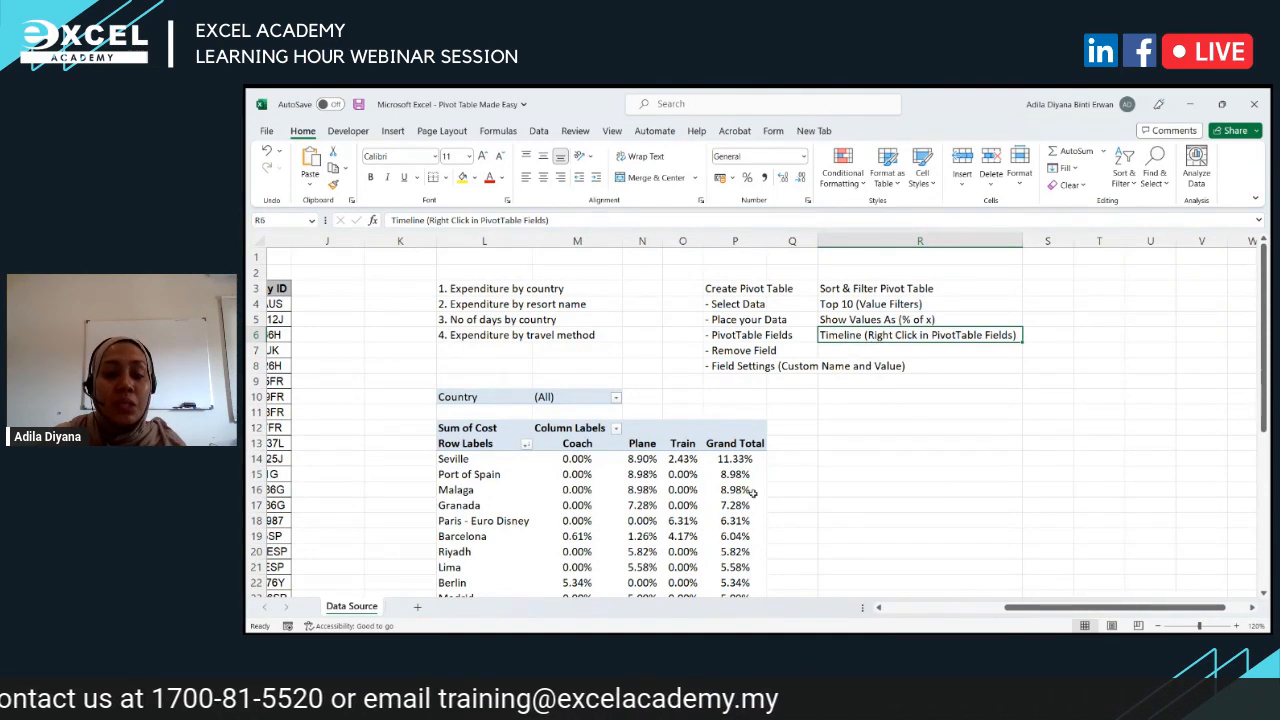
left_click(688, 521)
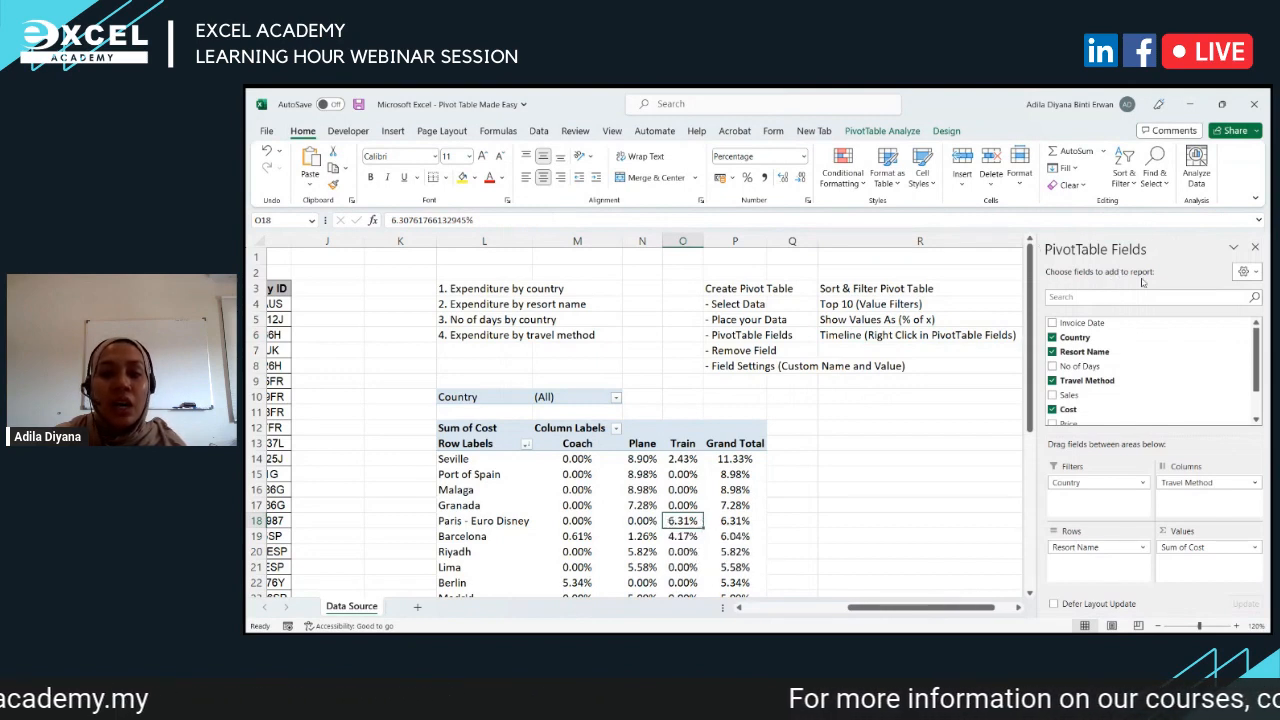
left_click(567, 522)
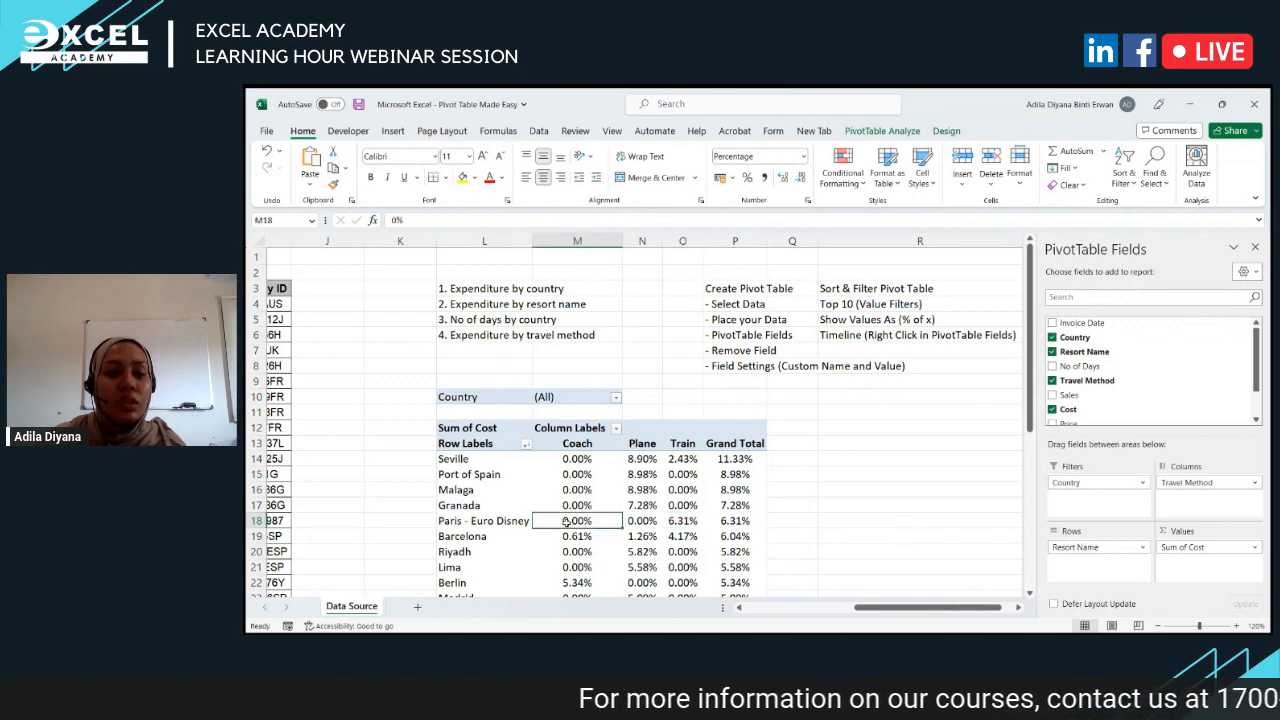
left_click(645, 476)
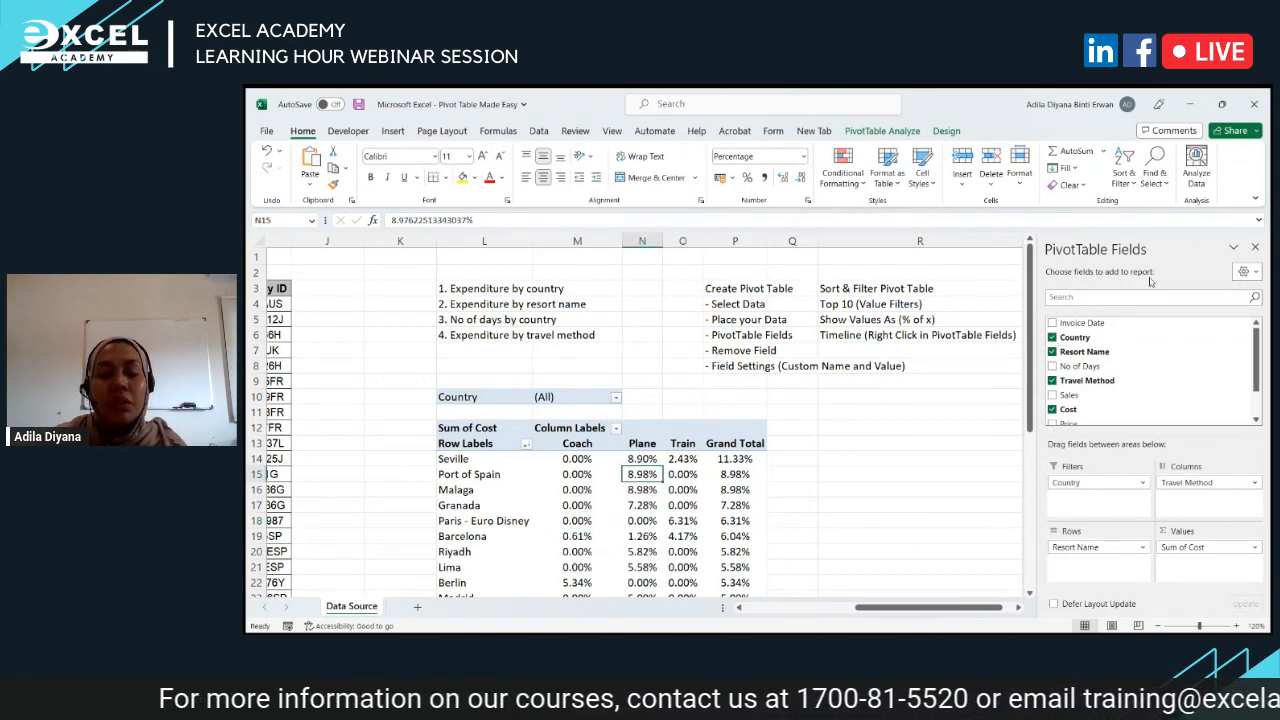
right_click(1075, 323)
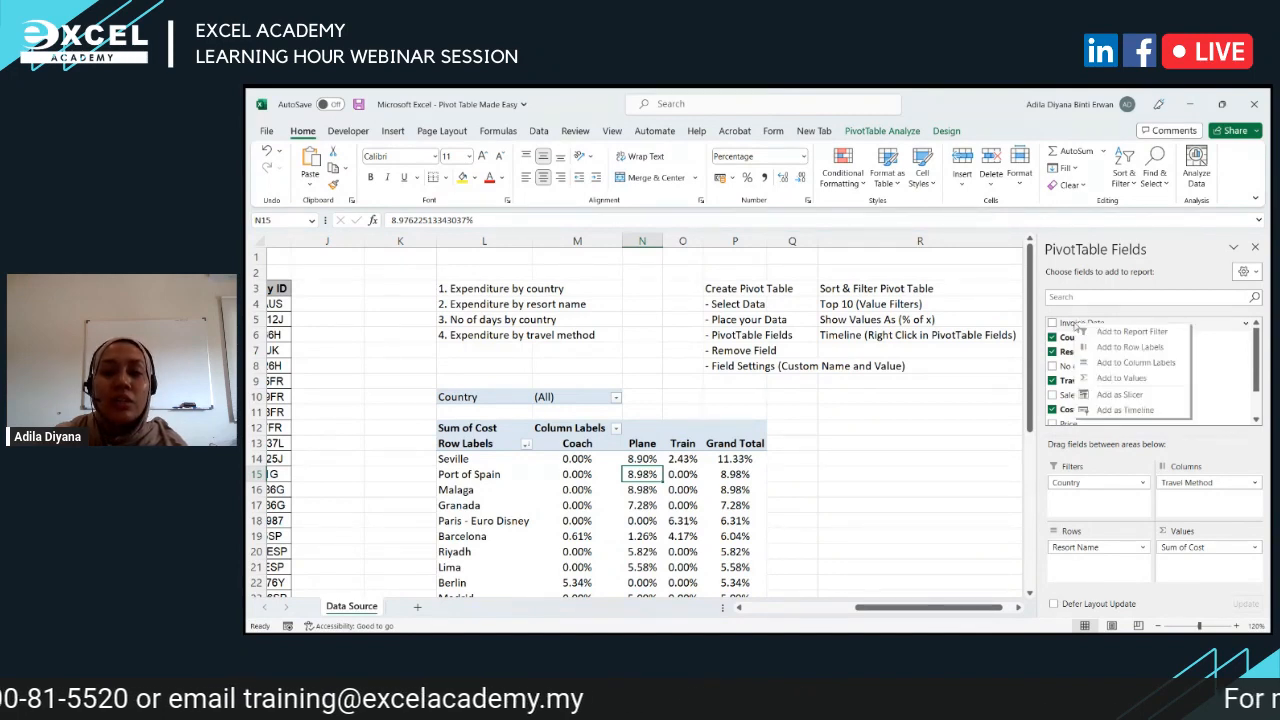
left_click(1104, 410)
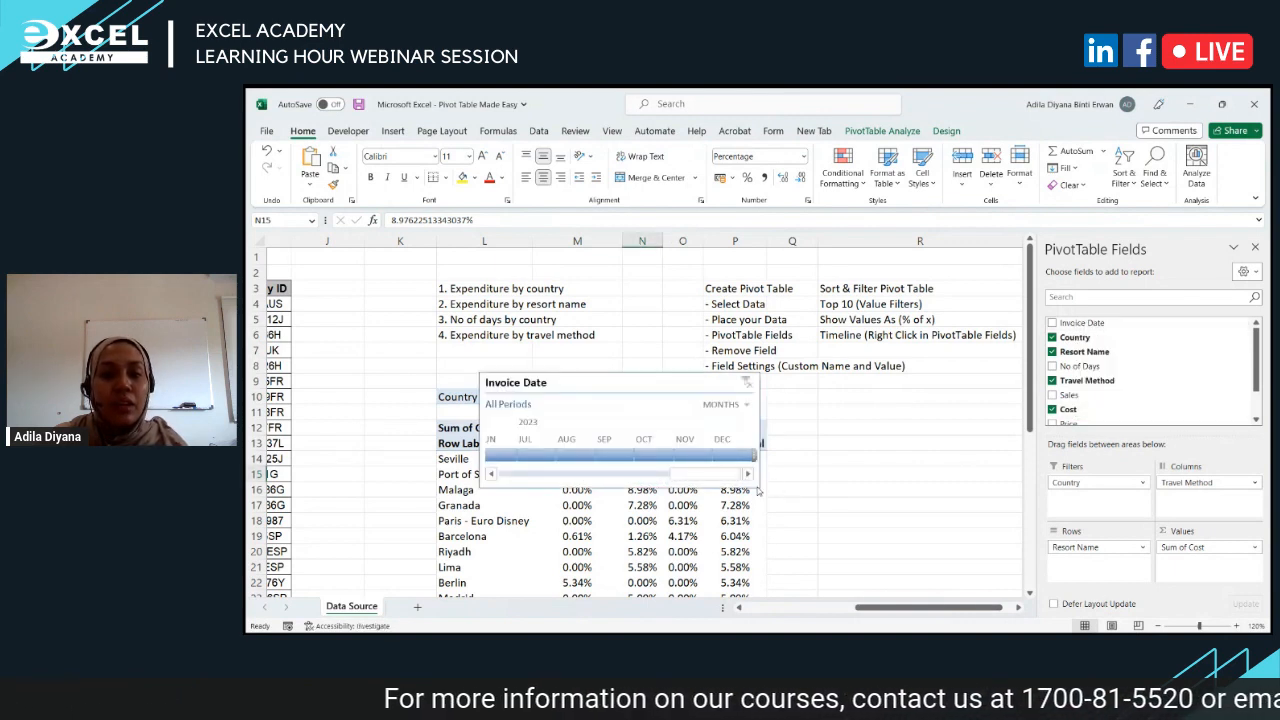